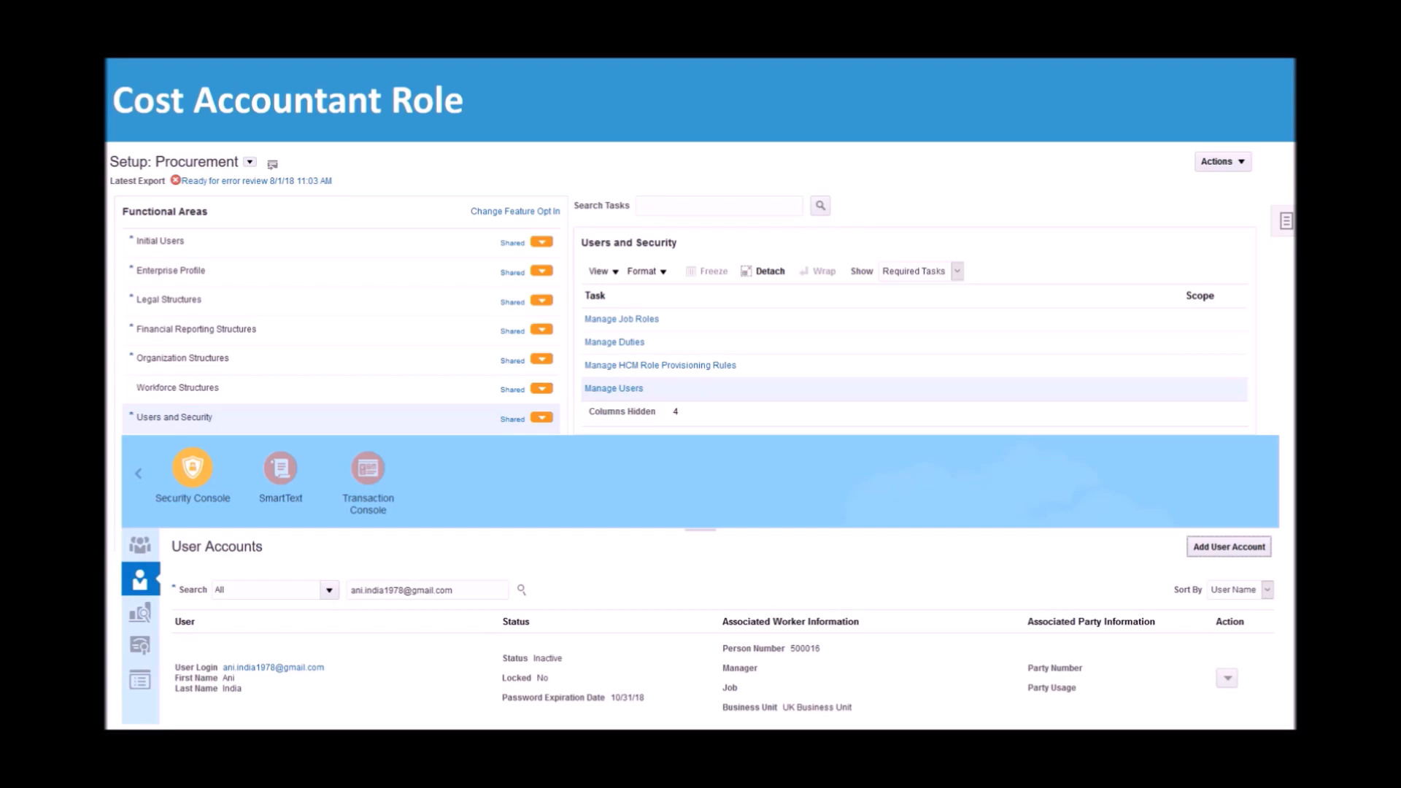
- Switch to Oracle Applications in Firefox and open the Setup and Maintenance work area
key("alt+Tab")
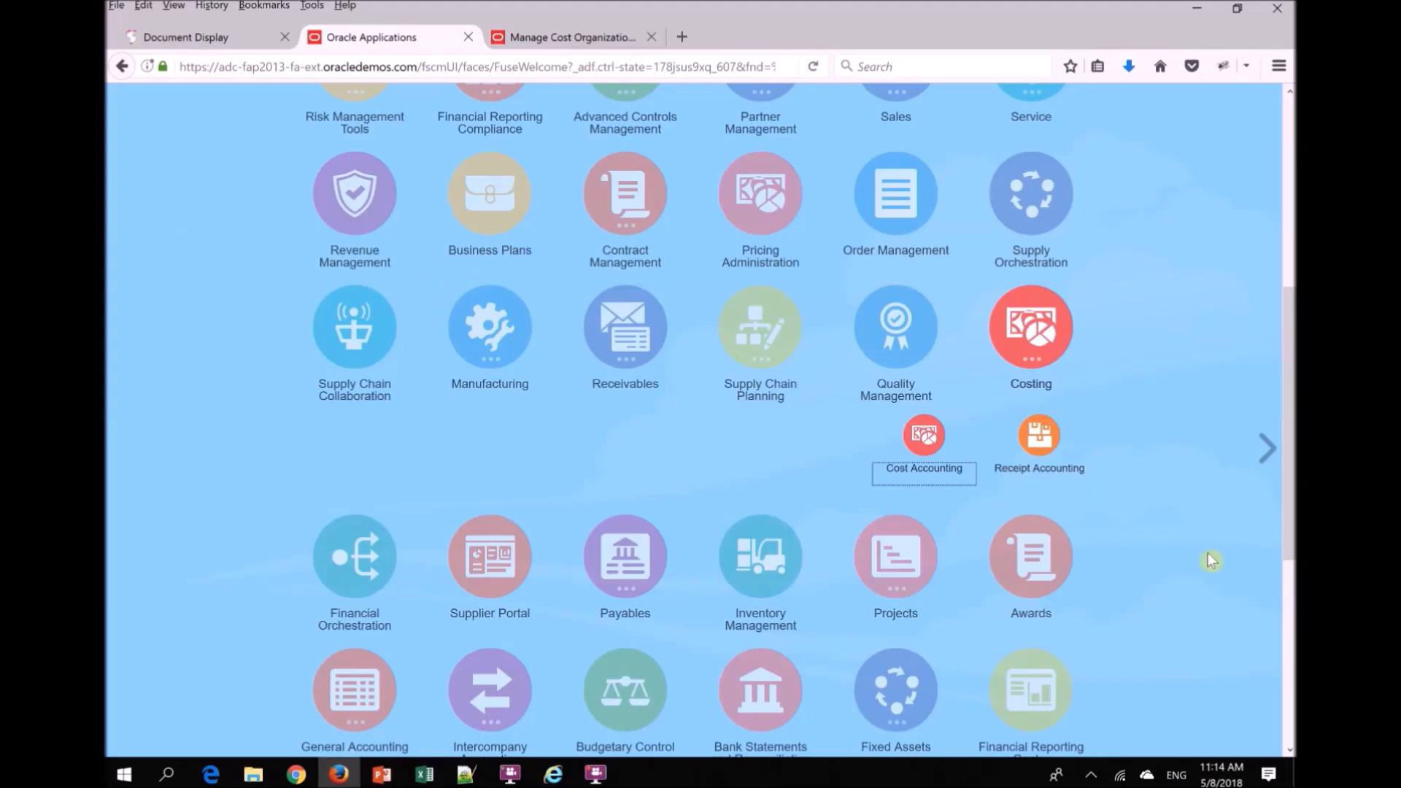
left_click_drag(1293, 279, 1293, 173)
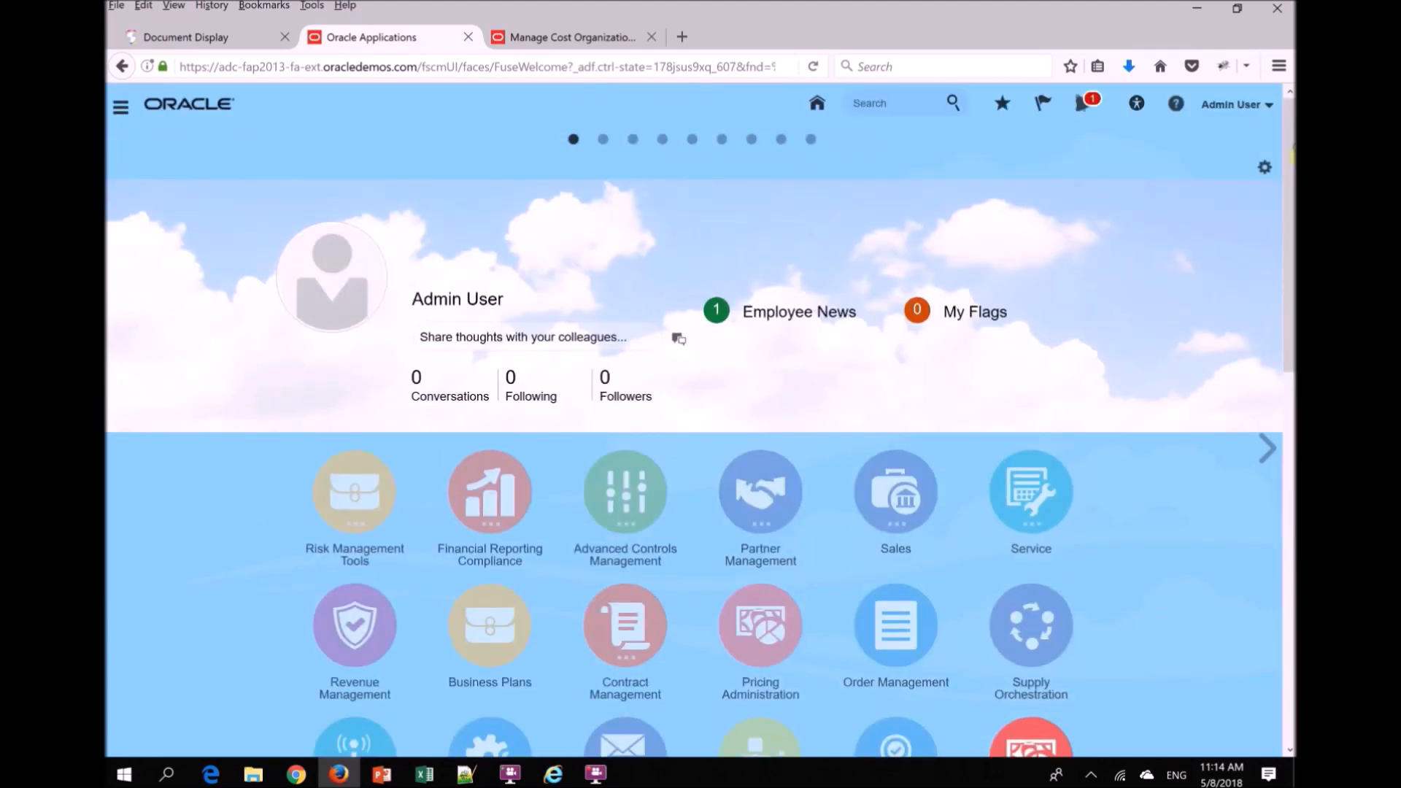
left_click(1269, 108)
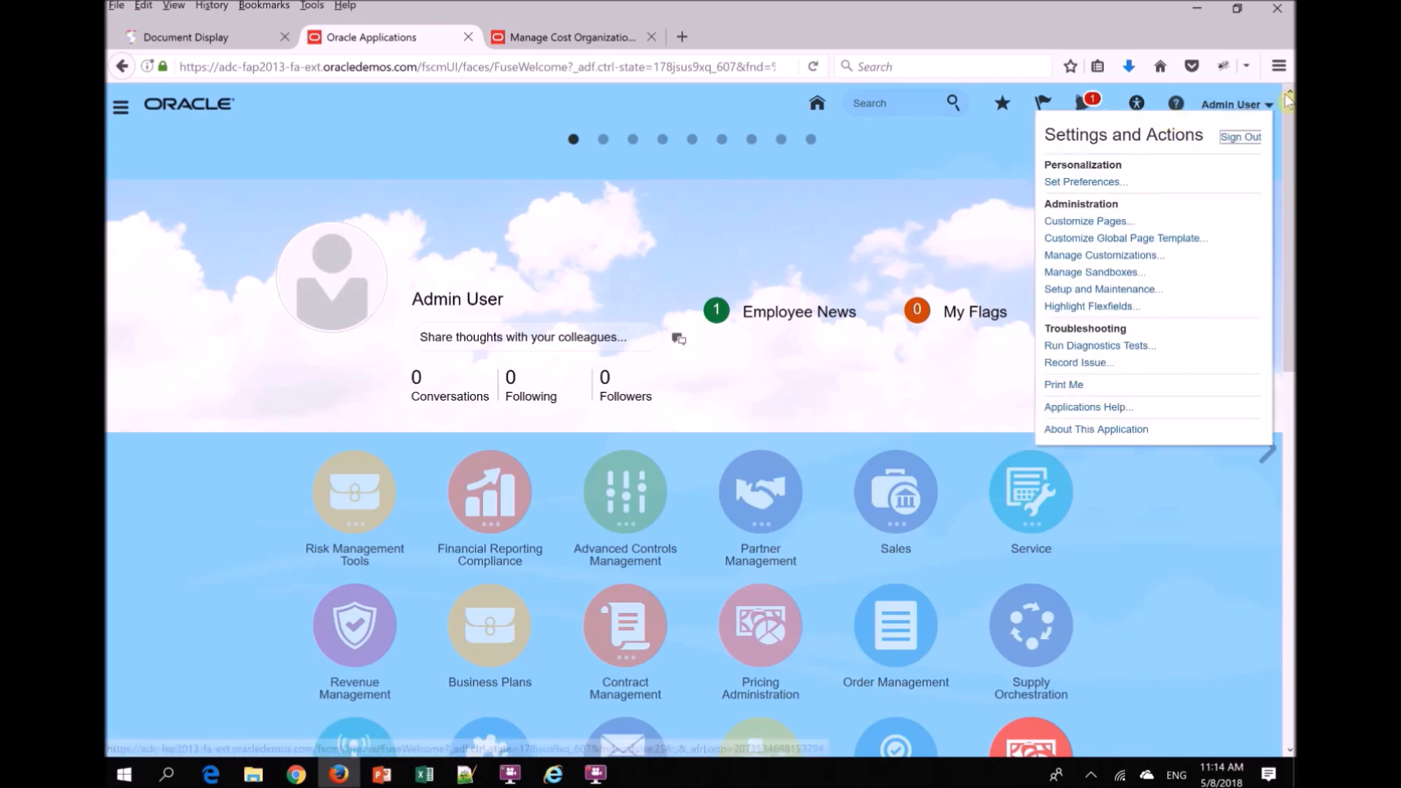
left_click(1084, 291)
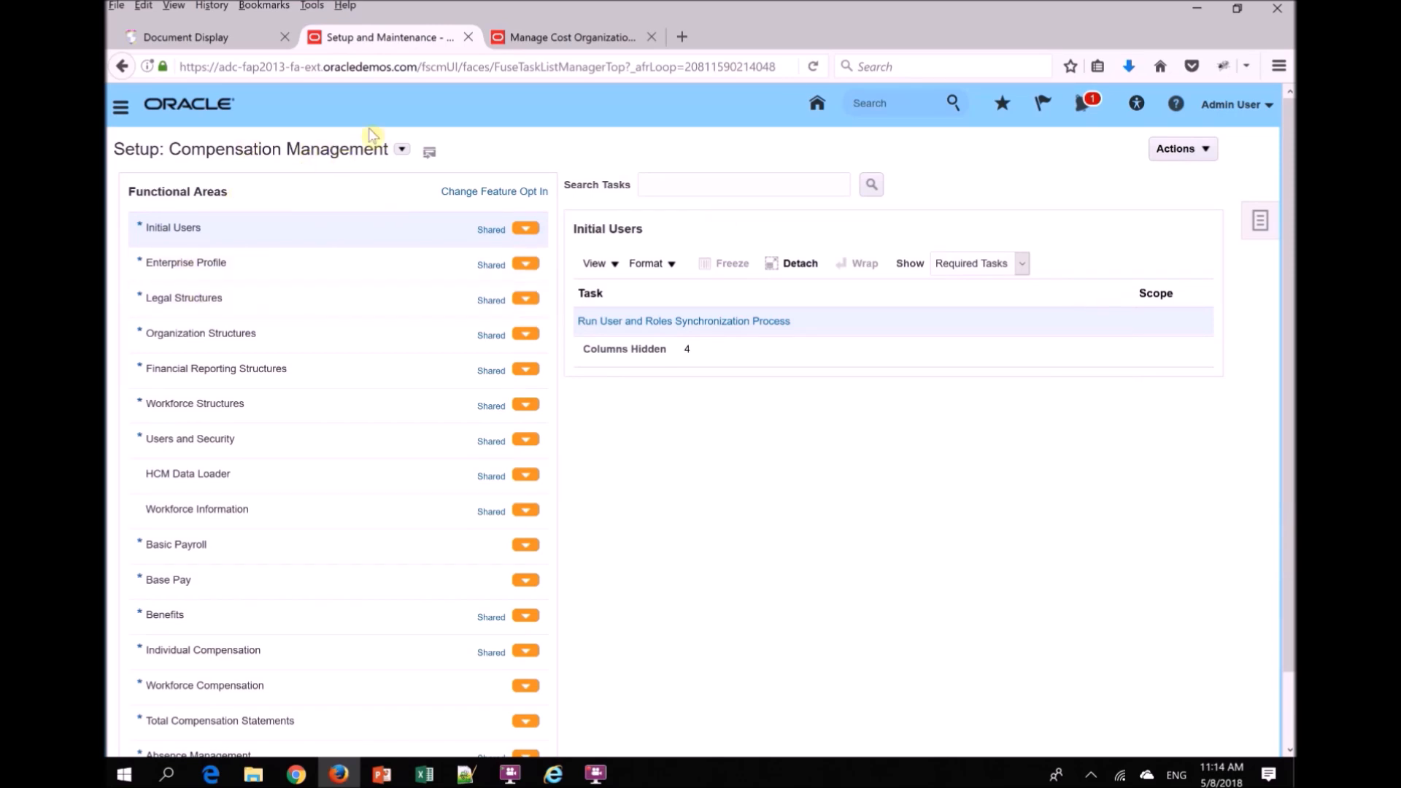
- Change the setup offering to Manufacturing and Supply Chain Materials Management
left_click(402, 149)
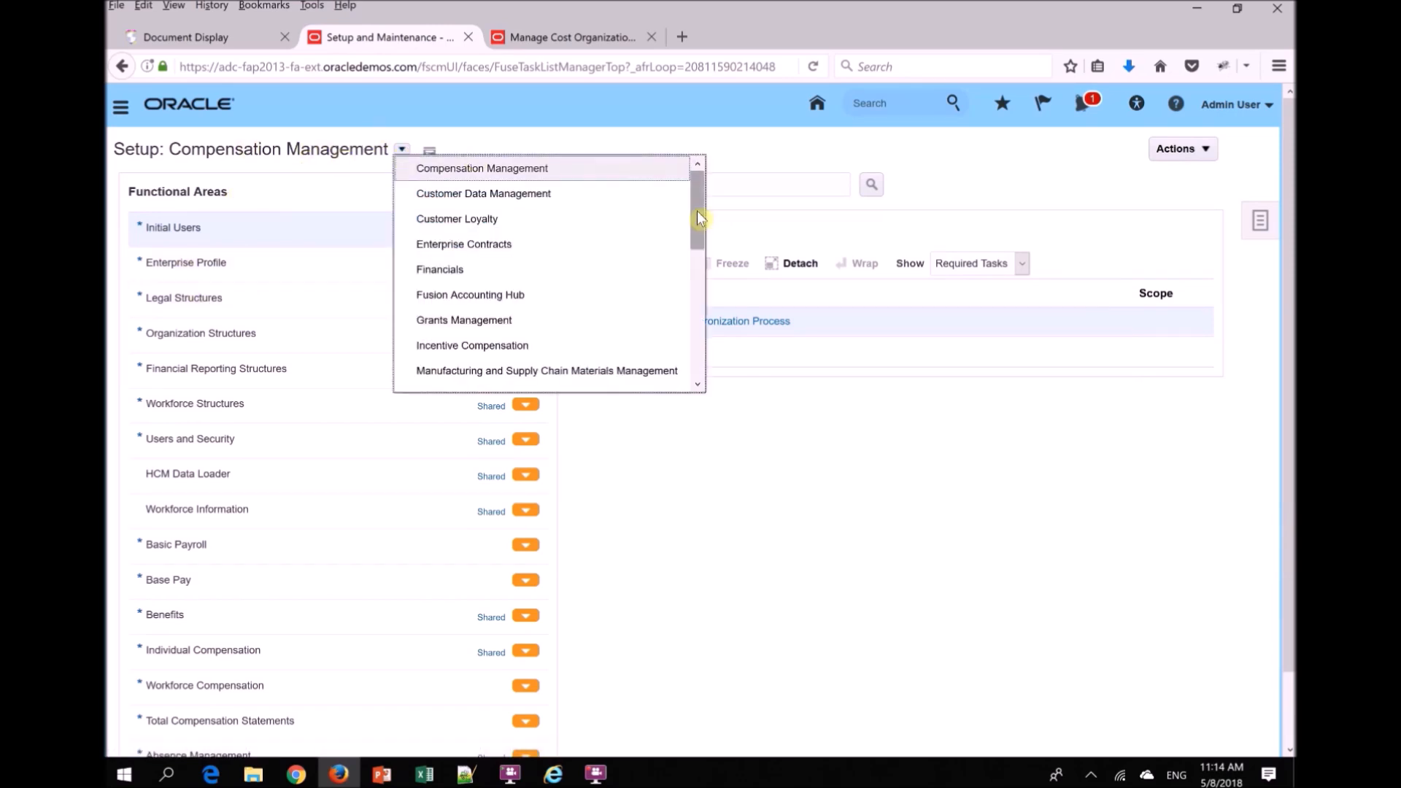
left_click_drag(695, 212, 695, 237)
left_click(540, 308)
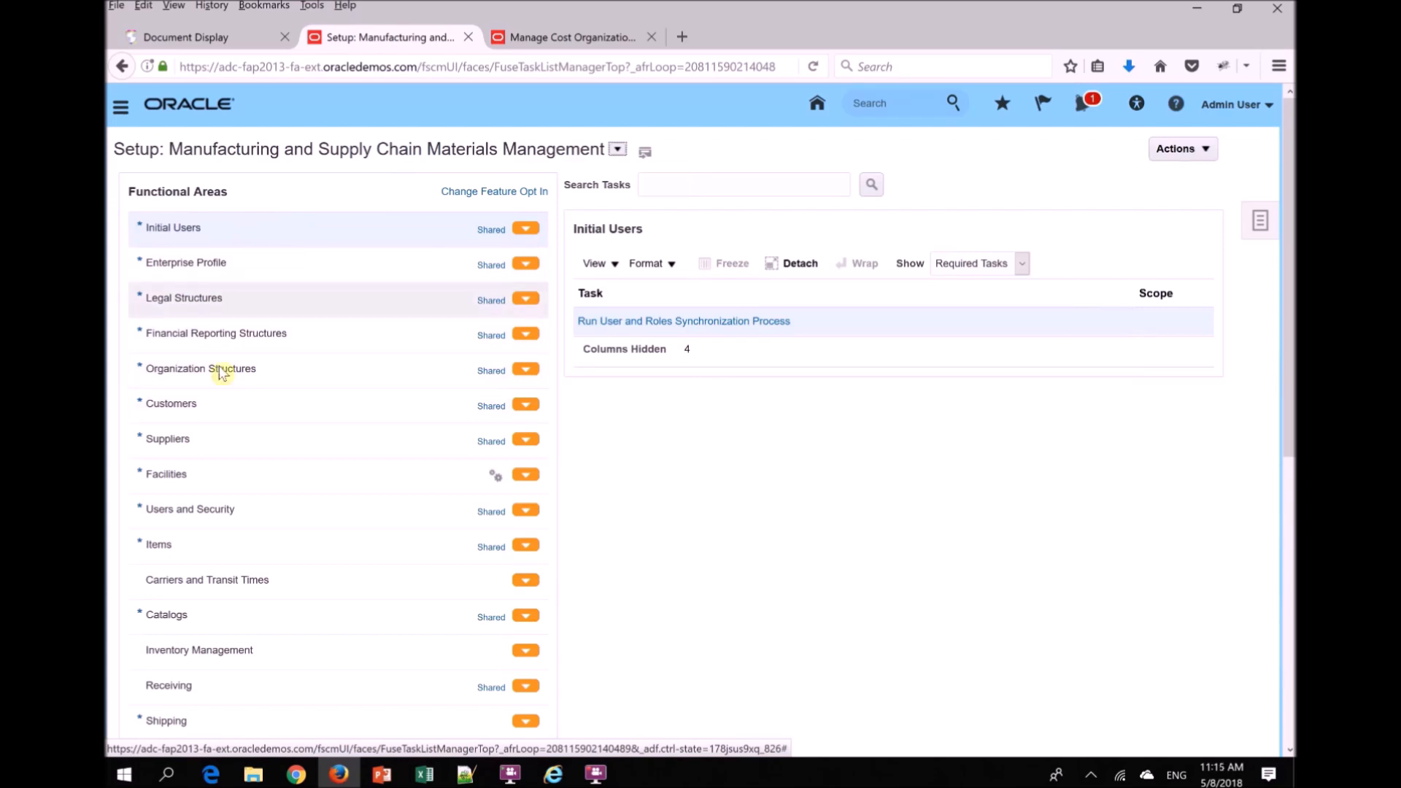
- Show all tasks, not only the required ones, for the Initial Users functional area
left_click(261, 236)
left_click(1000, 264)
left_click(949, 279)
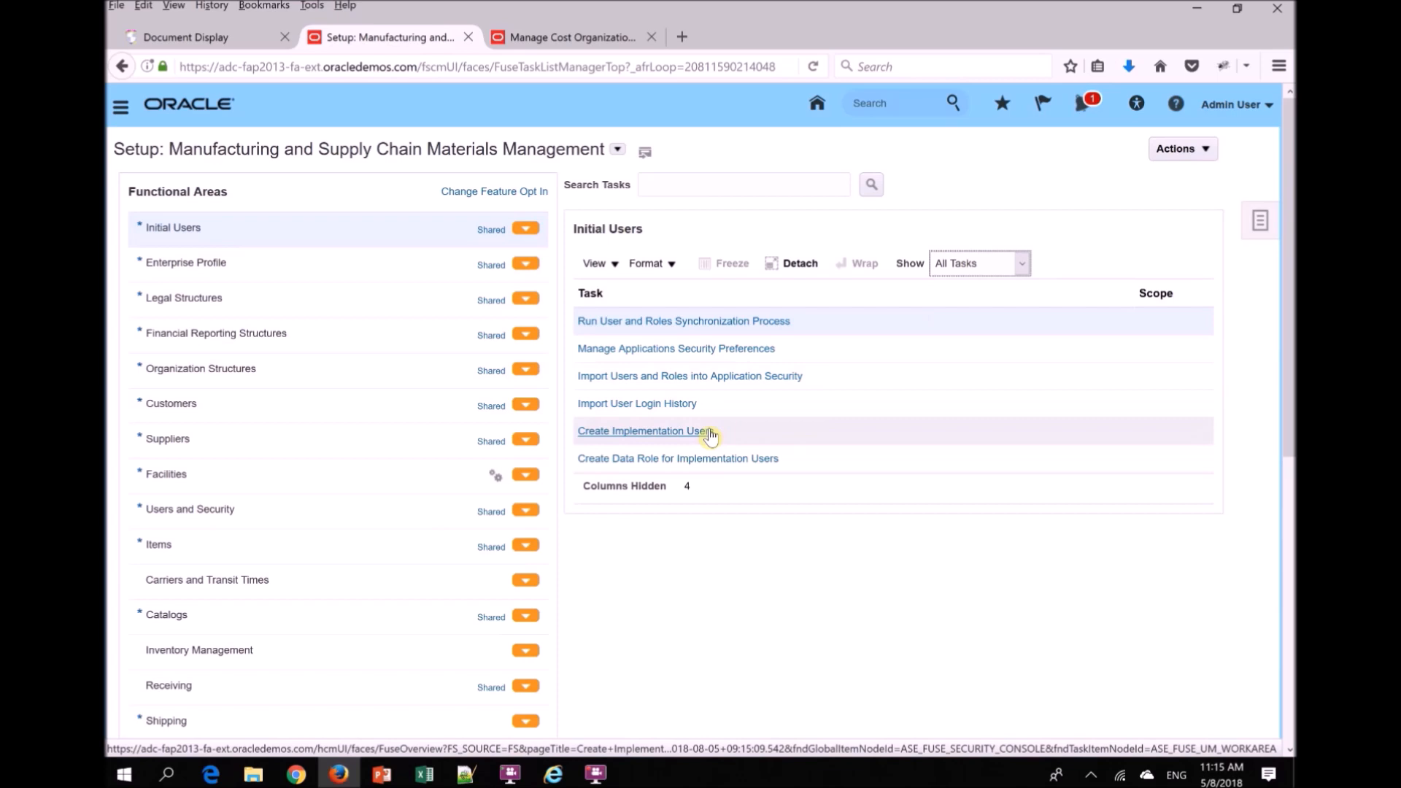
- Open the Manage Users task of the Users and Security functional area and search for the employee by user name
left_click(237, 513)
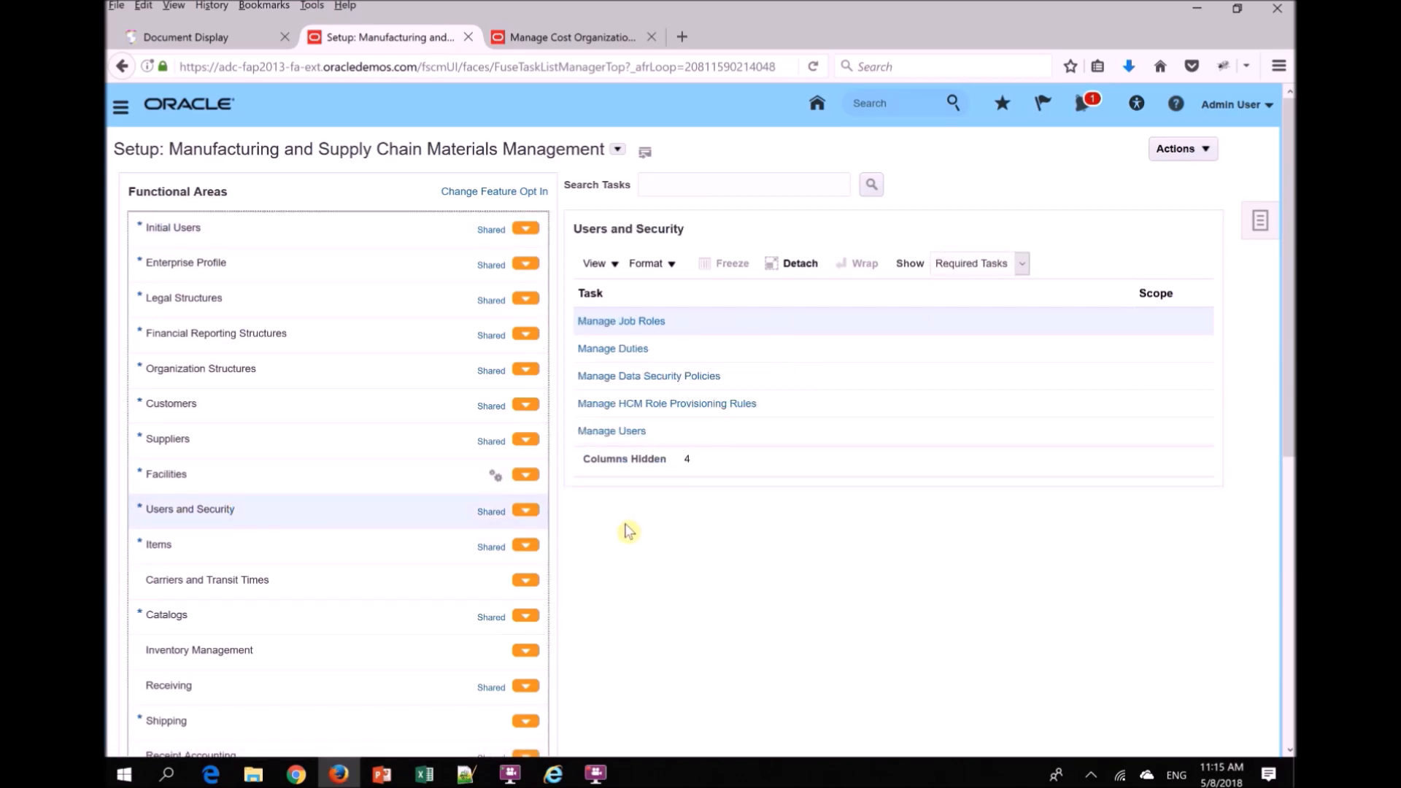
left_click(618, 435)
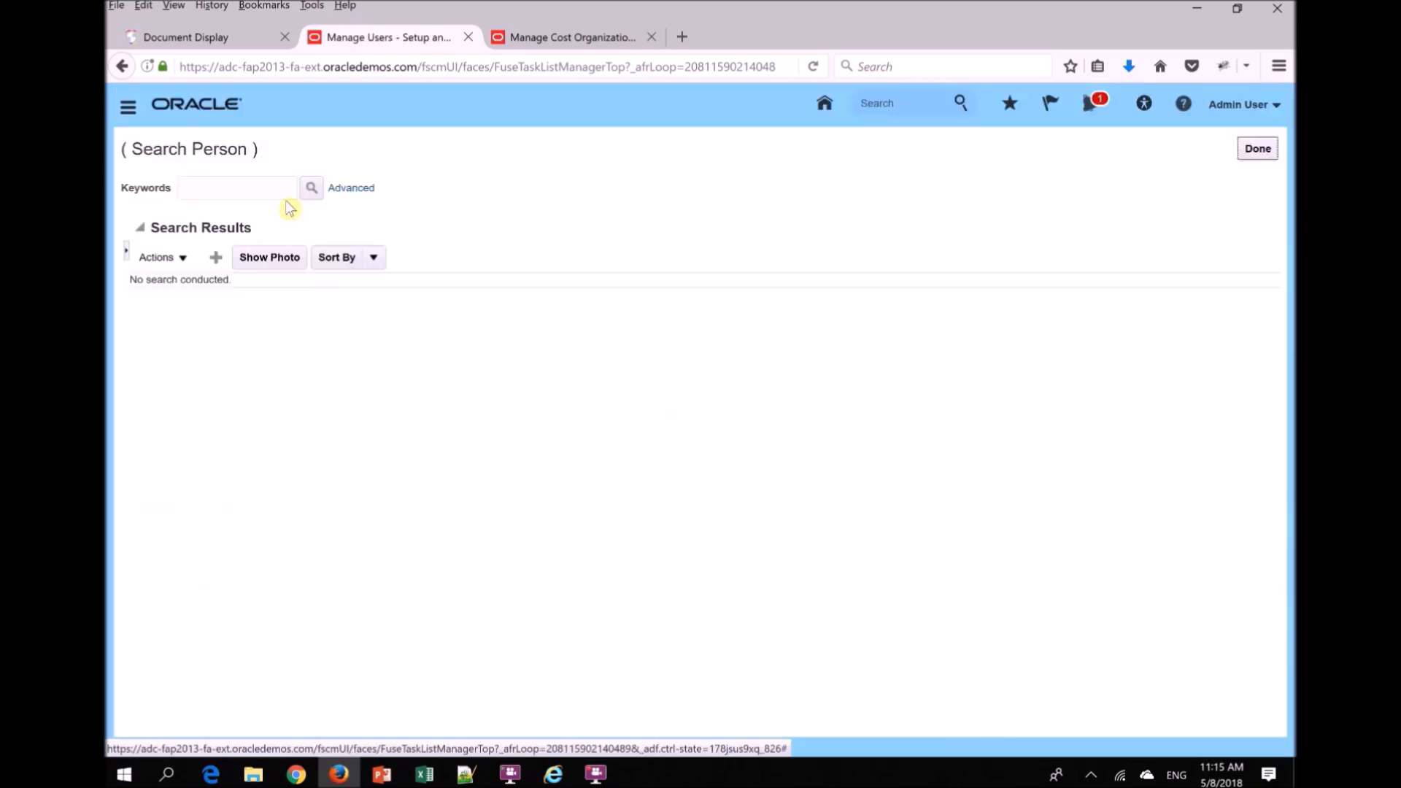
left_click(244, 199)
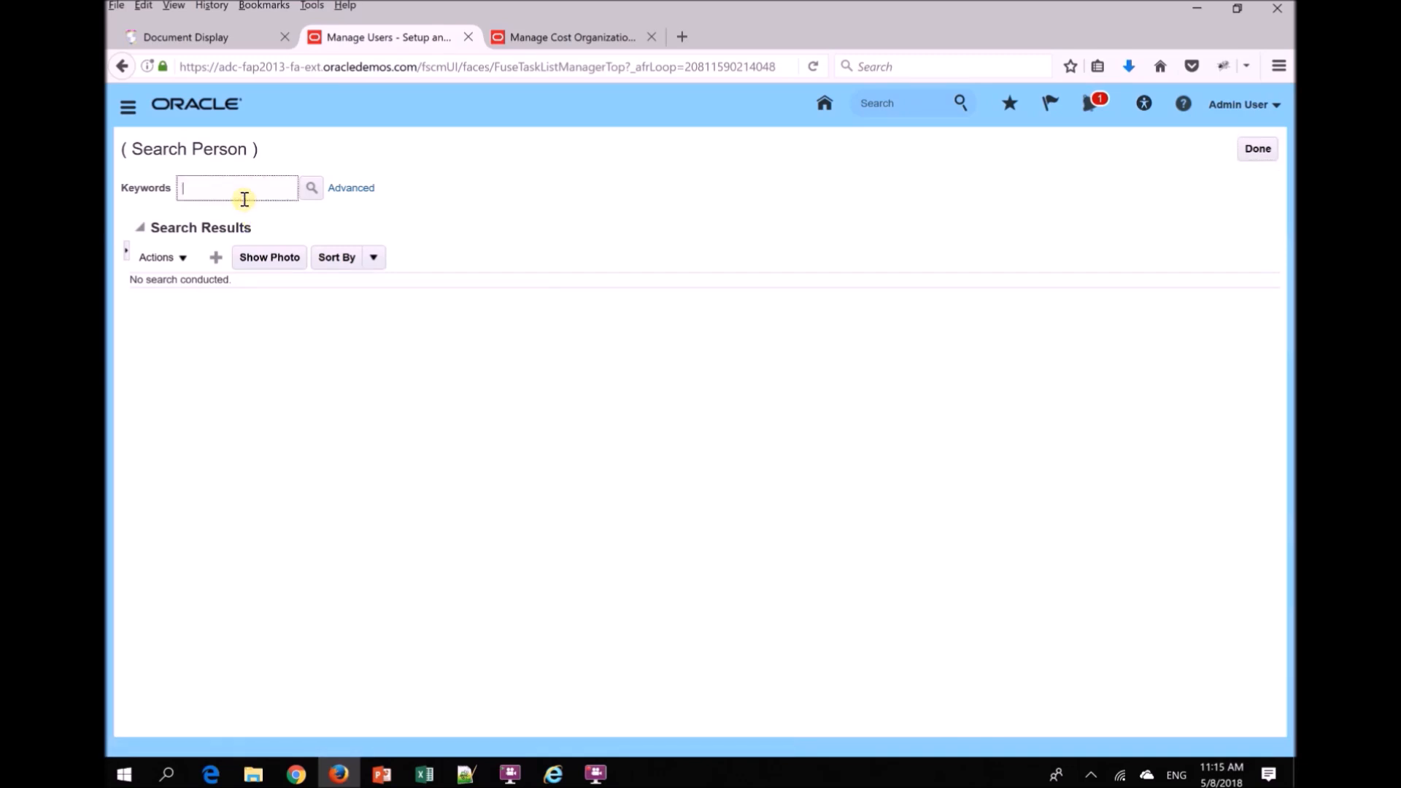
type("casey.brown")
key("Return")
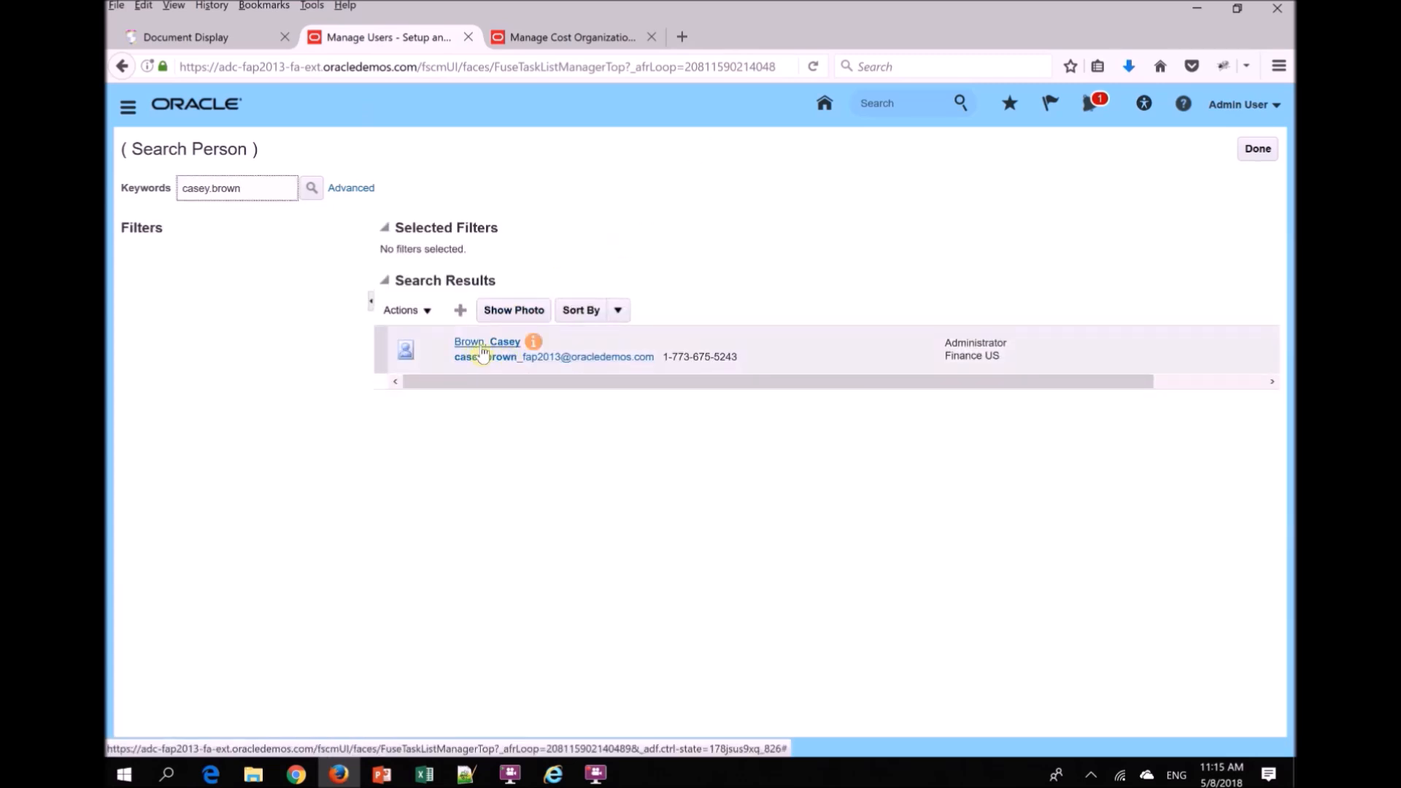
- Open the found employee's user record and expand its Role Requests and Current Roles sections
left_click(483, 342)
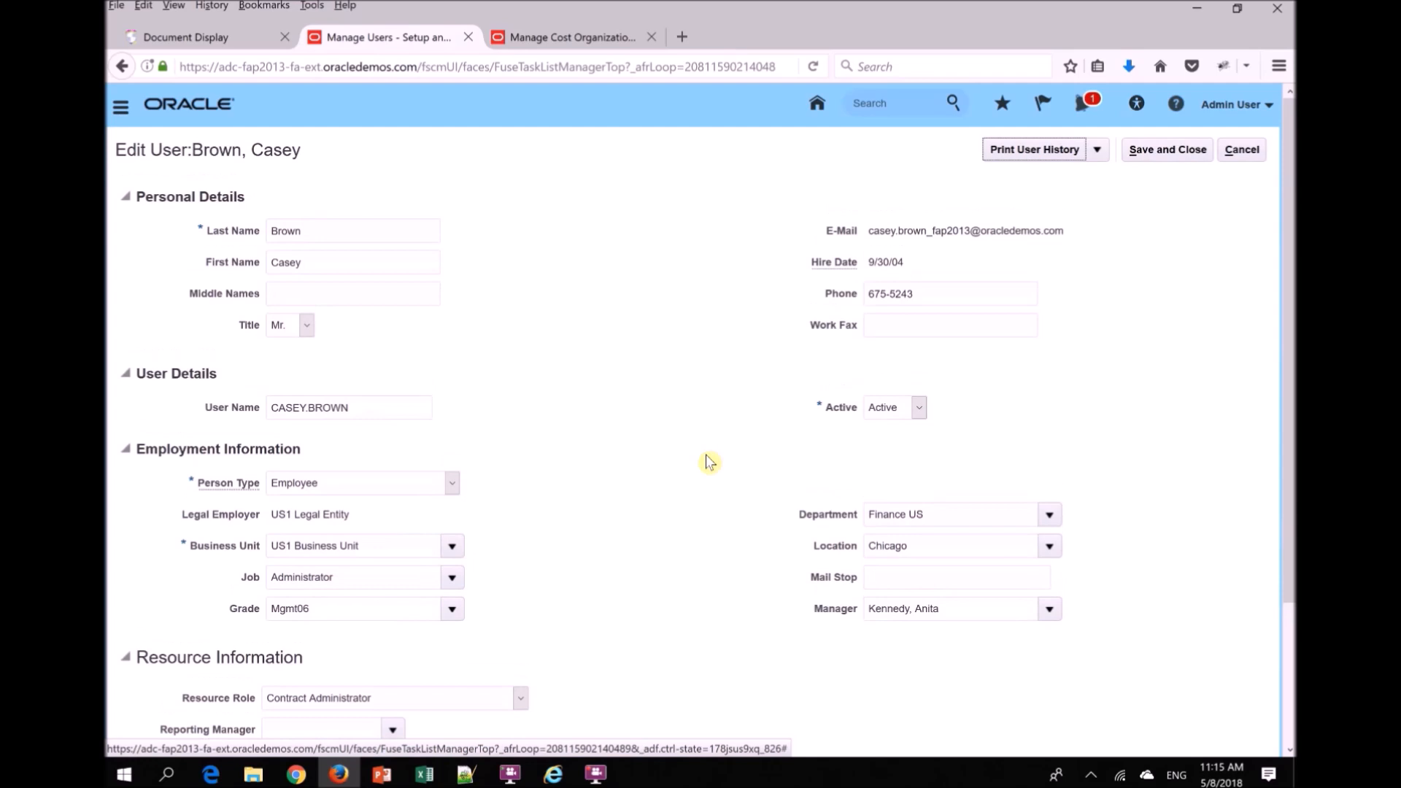
left_click_drag(1289, 510, 1297, 650)
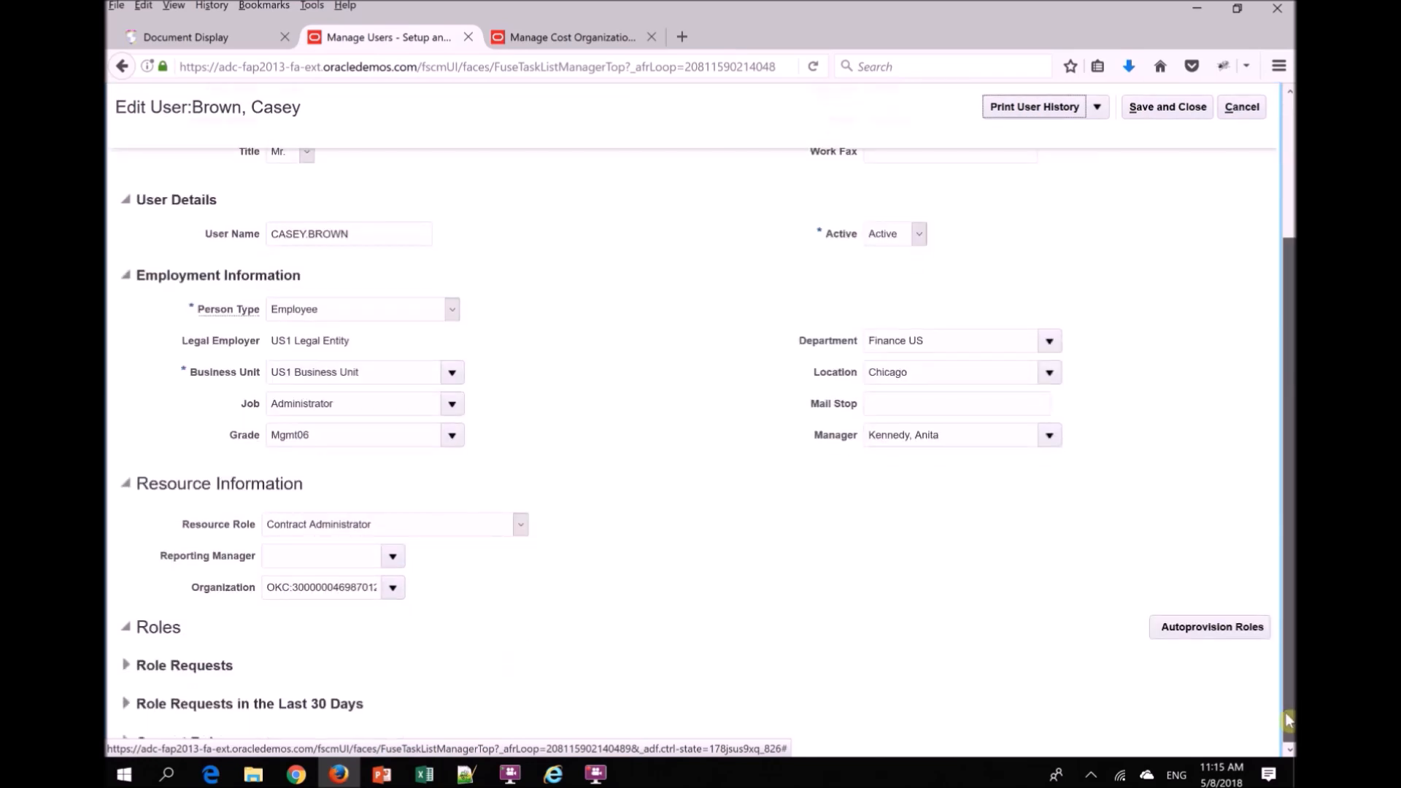
left_click_drag(1290, 659, 1289, 580)
left_click(127, 667)
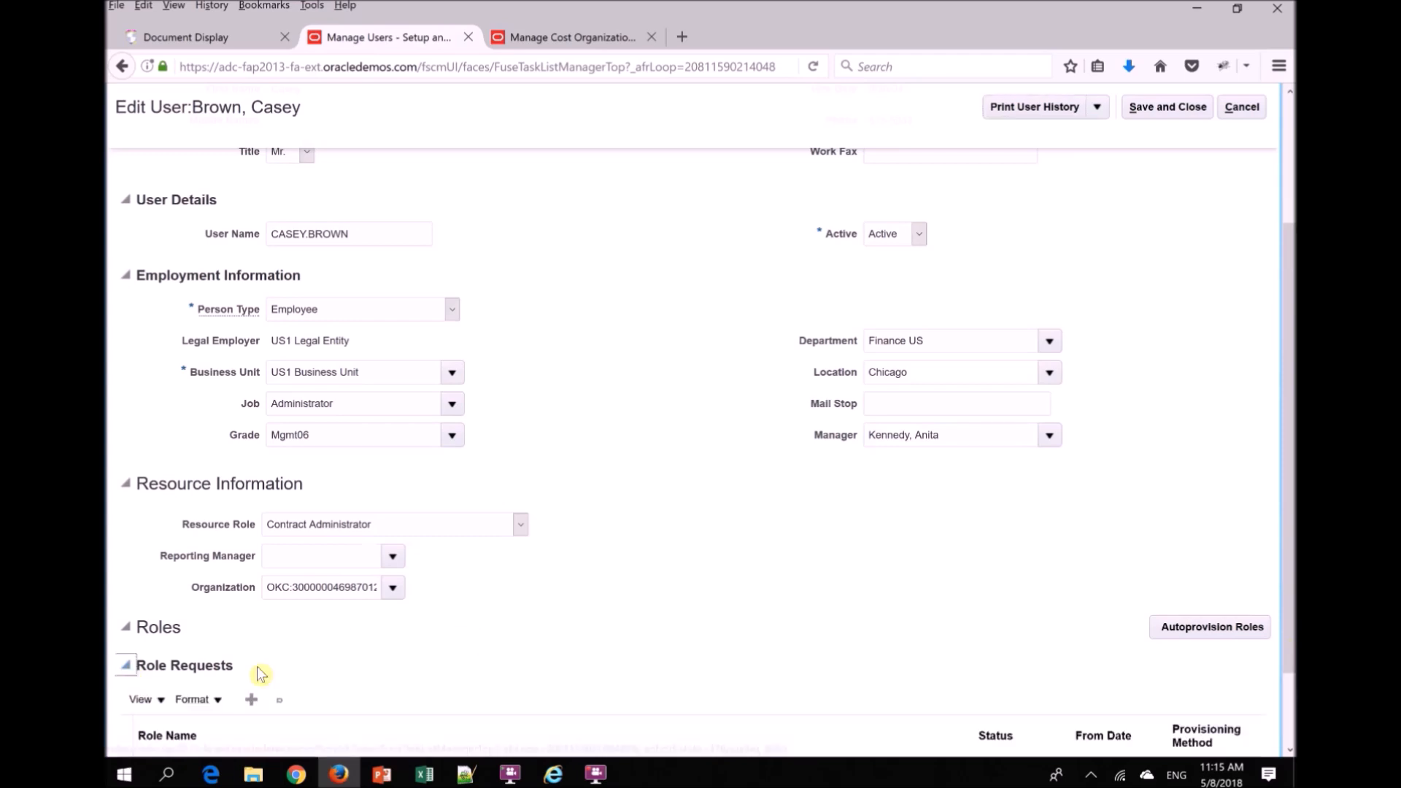
left_click_drag(1290, 393, 1290, 529)
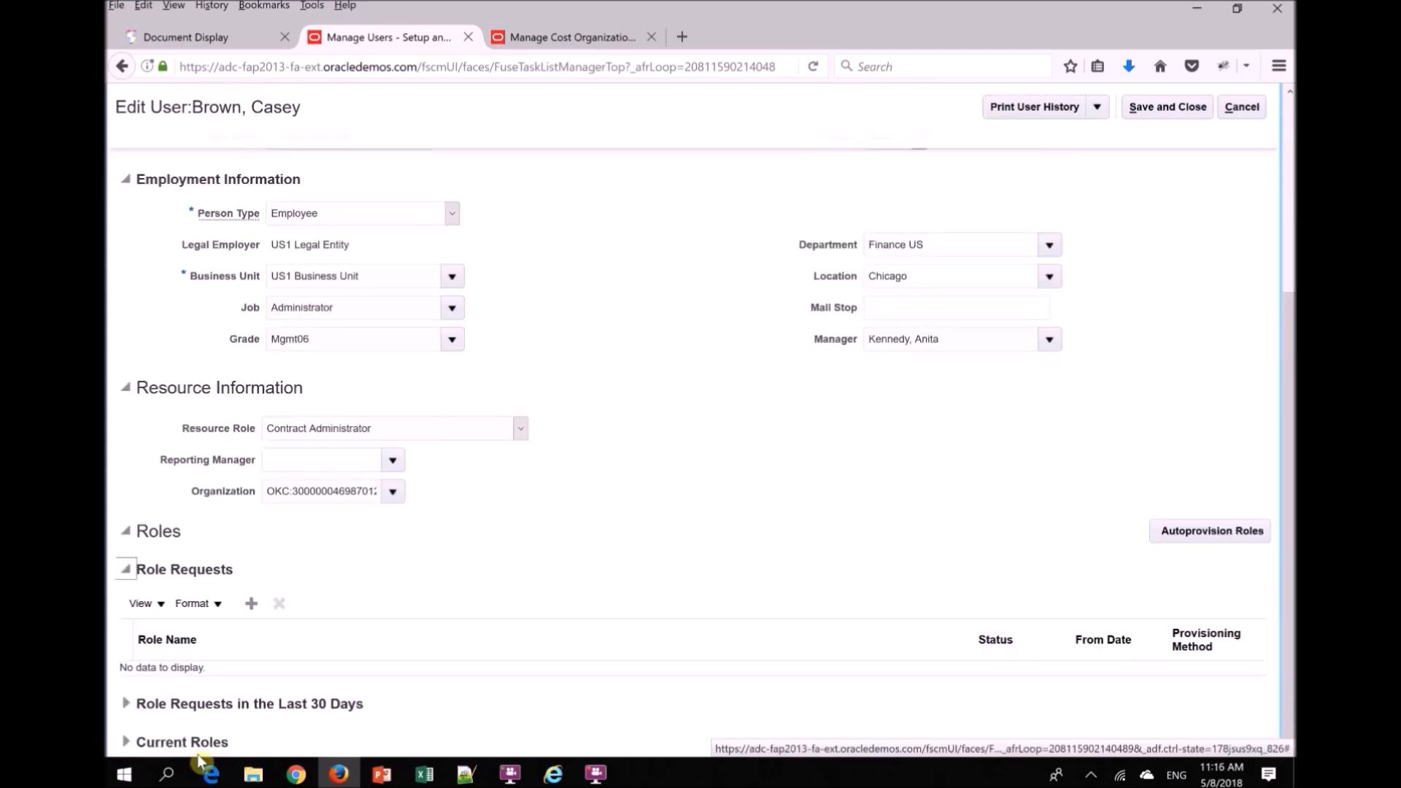
left_click(123, 742)
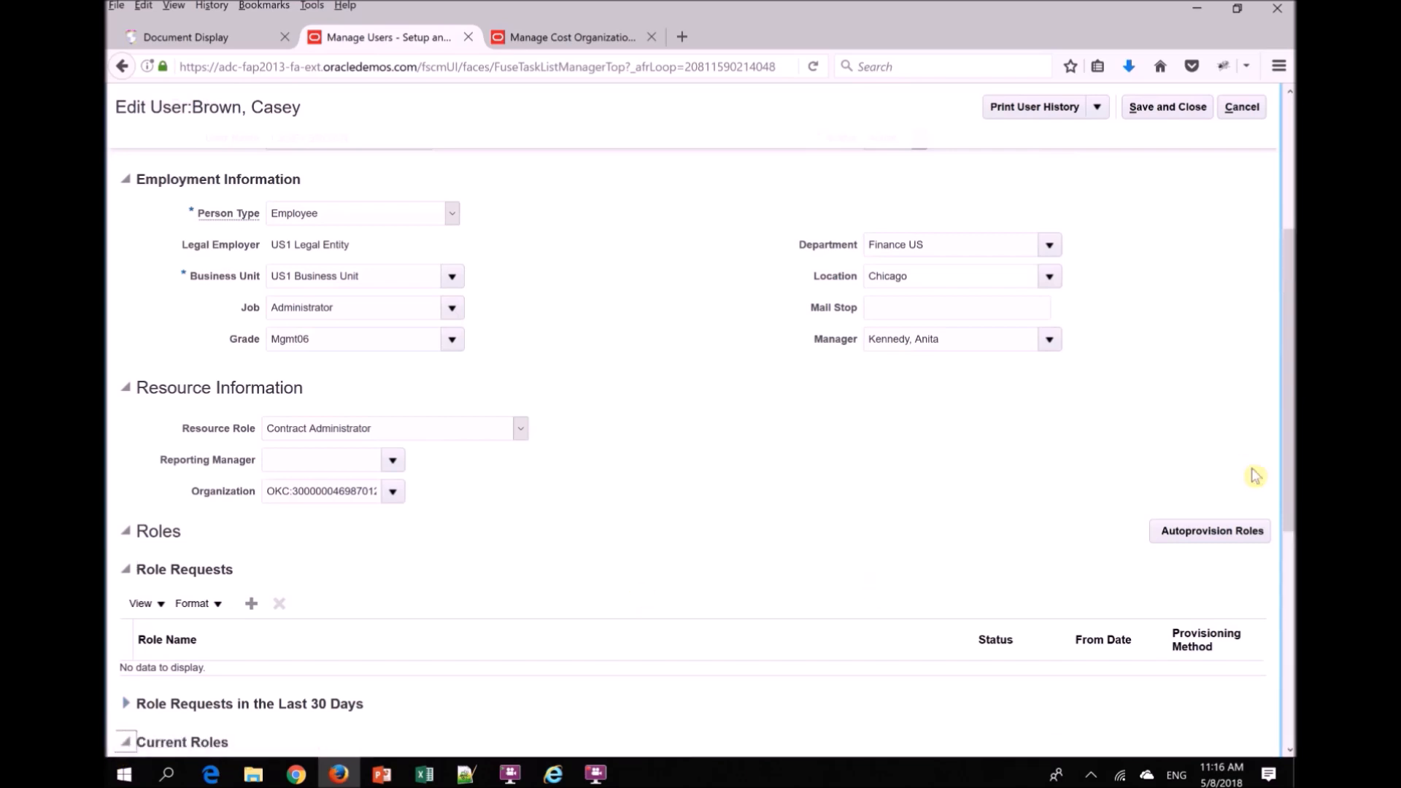
left_click_drag(1290, 409, 1279, 691)
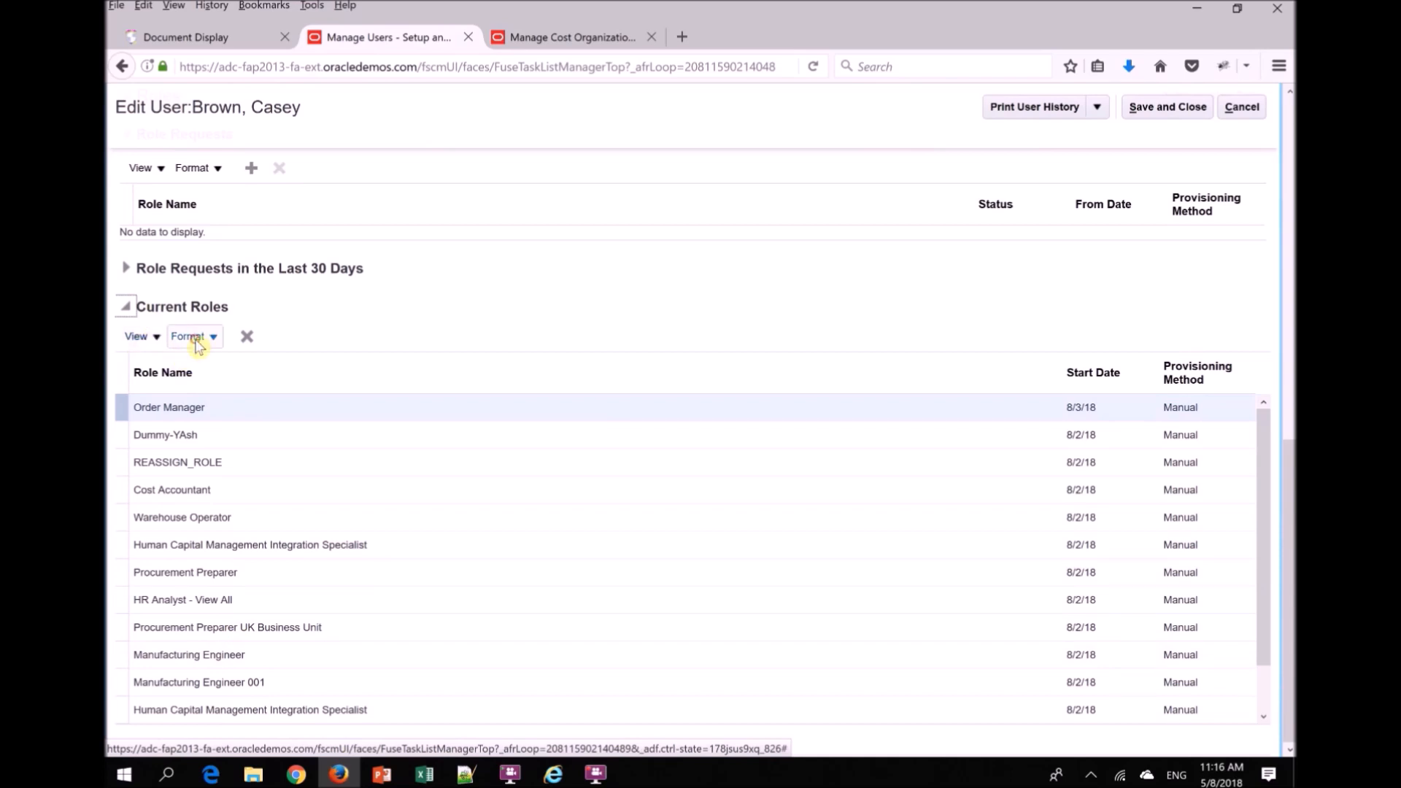
left_click(145, 341)
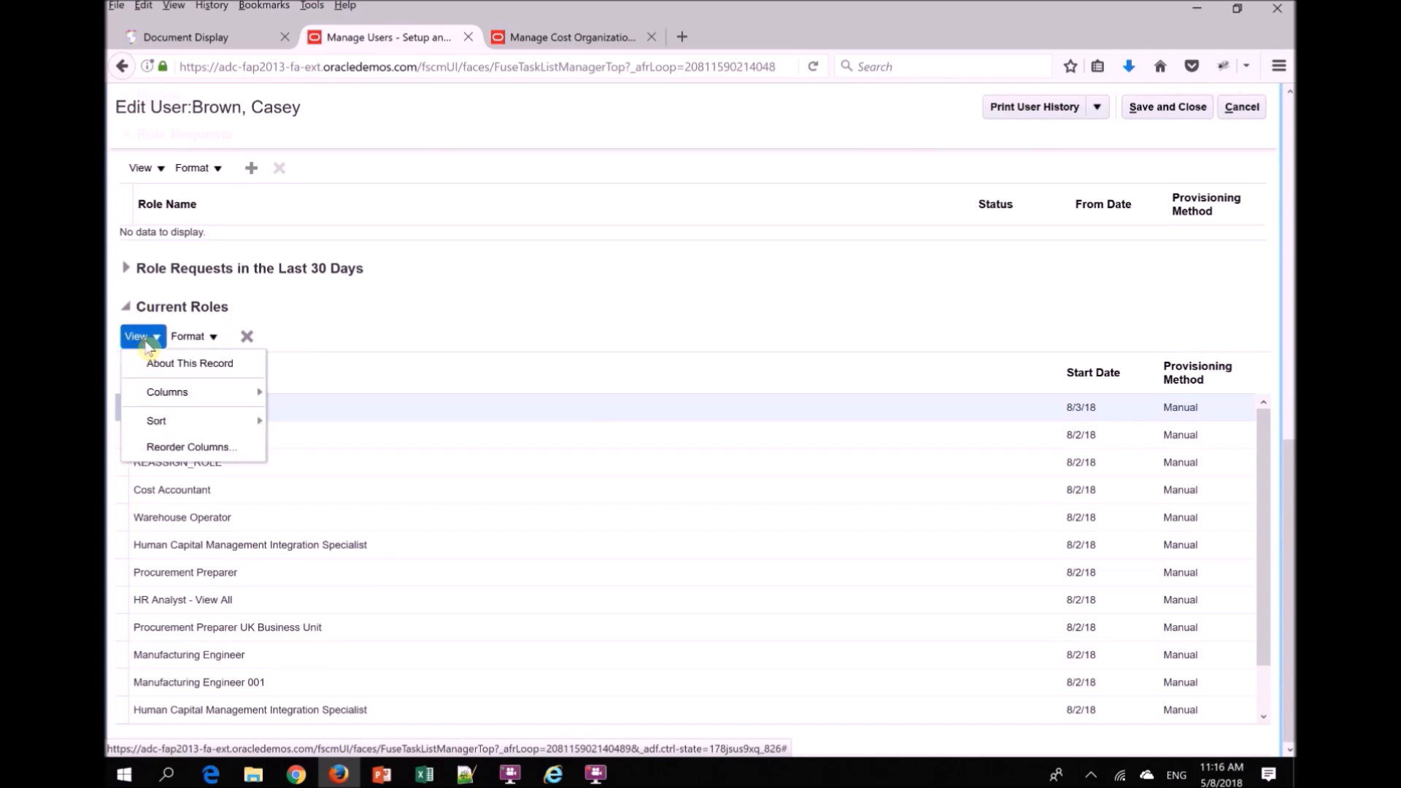
left_click(197, 337)
left_click(219, 458)
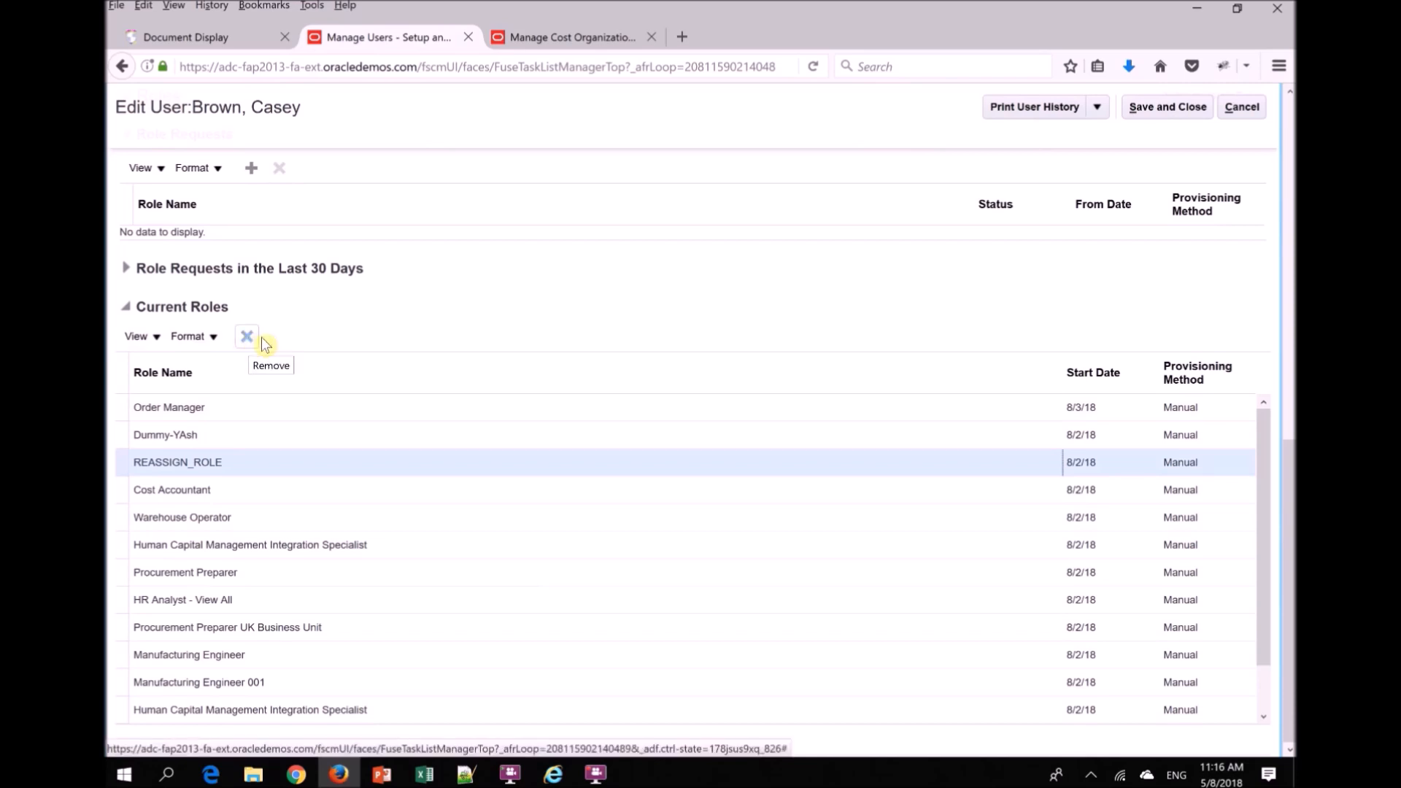
- Go to the Security Console and open its User Accounts page
left_click_drag(1290, 665, 1292, 218)
left_click_drag(1286, 358, 1292, 223)
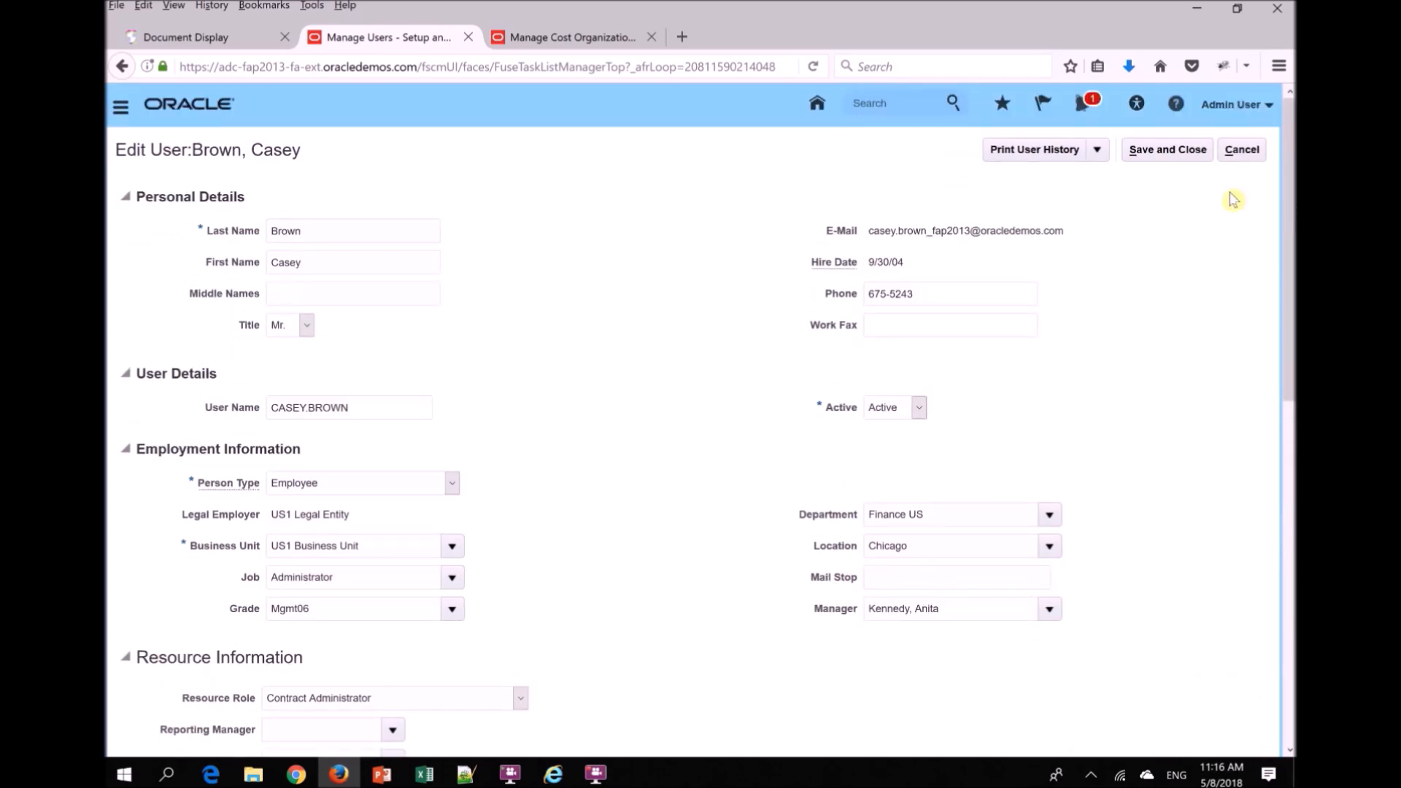
left_click(120, 108)
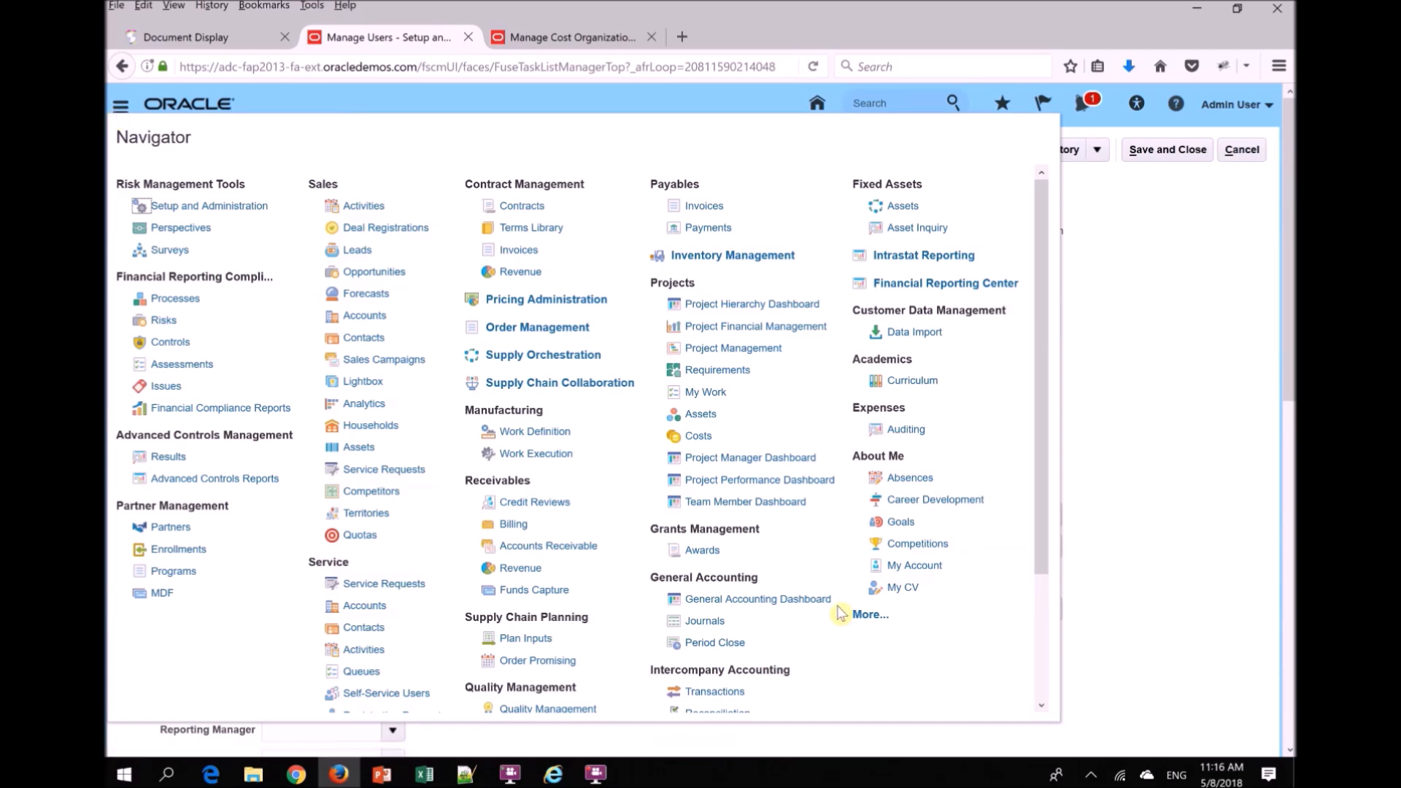
left_click(868, 614)
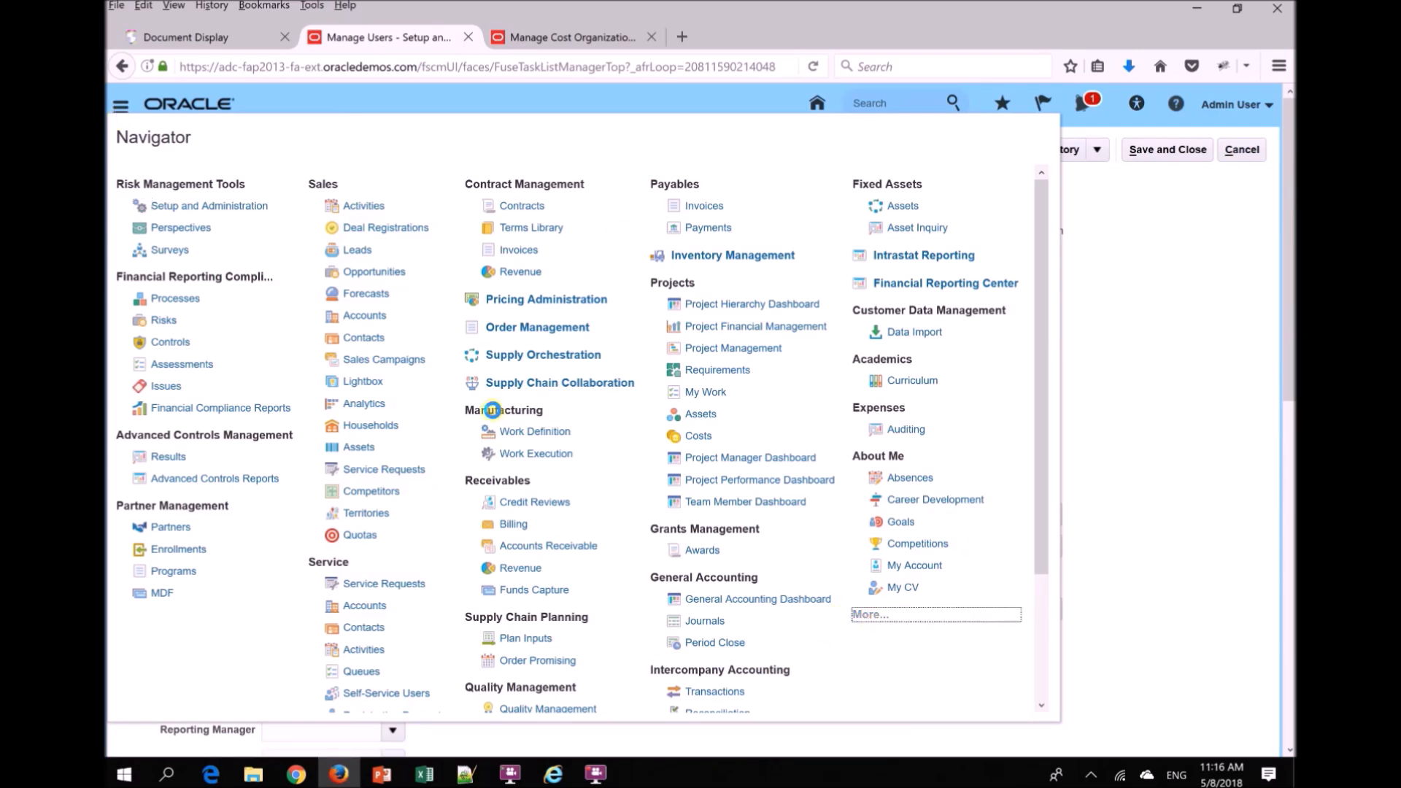
left_click(779, 621)
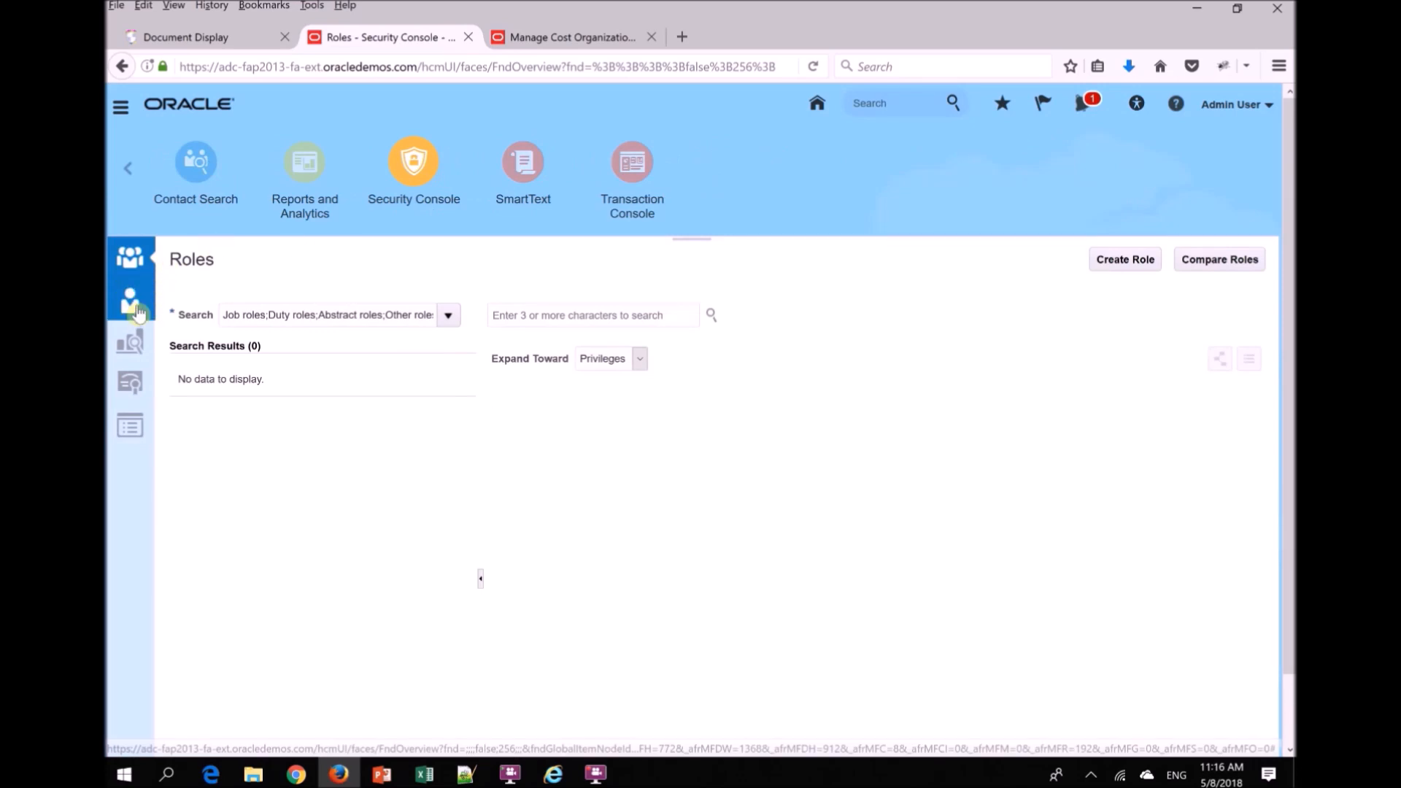
left_click(130, 275)
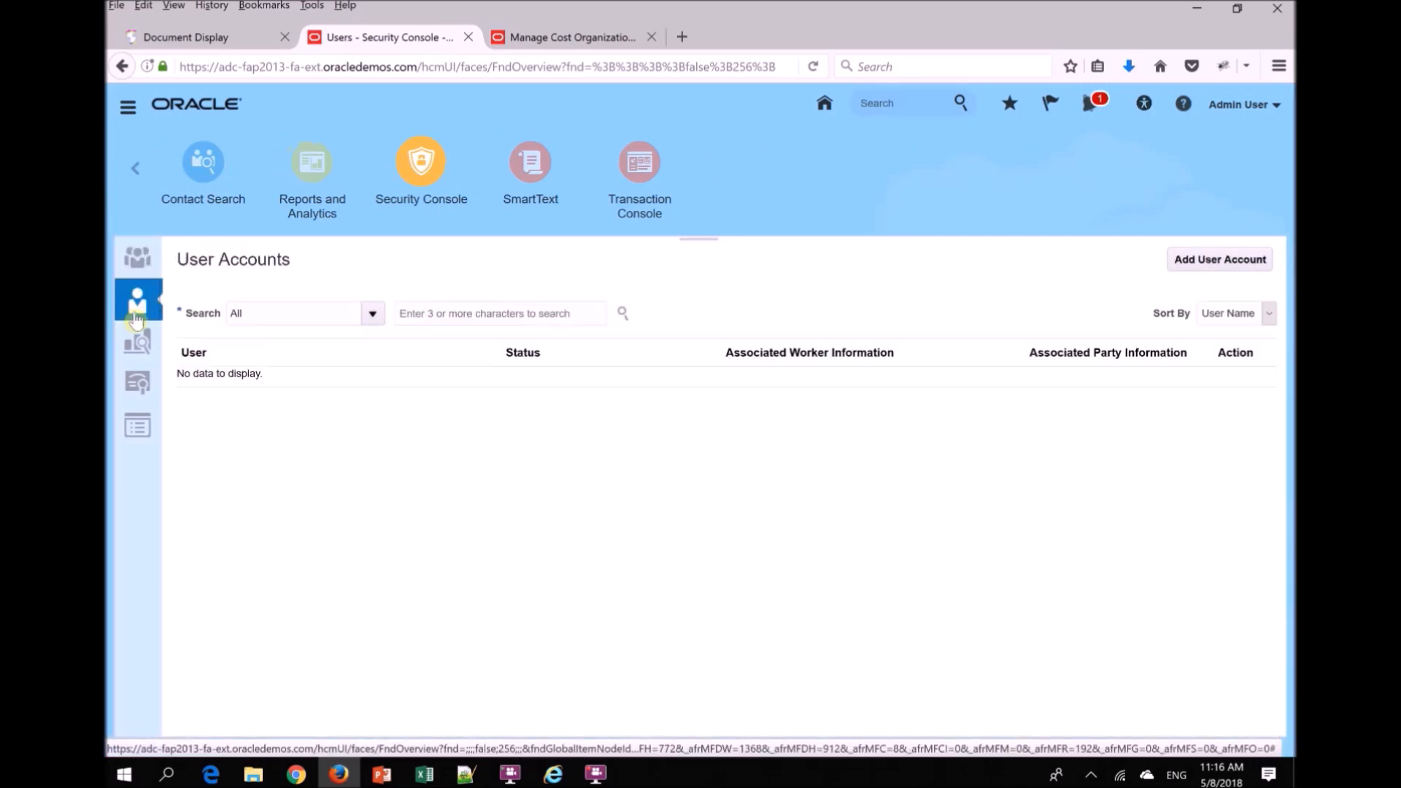
- Search the user accounts for the employee's user name and open that account for editing
left_click(499, 303)
type("casey.brown")
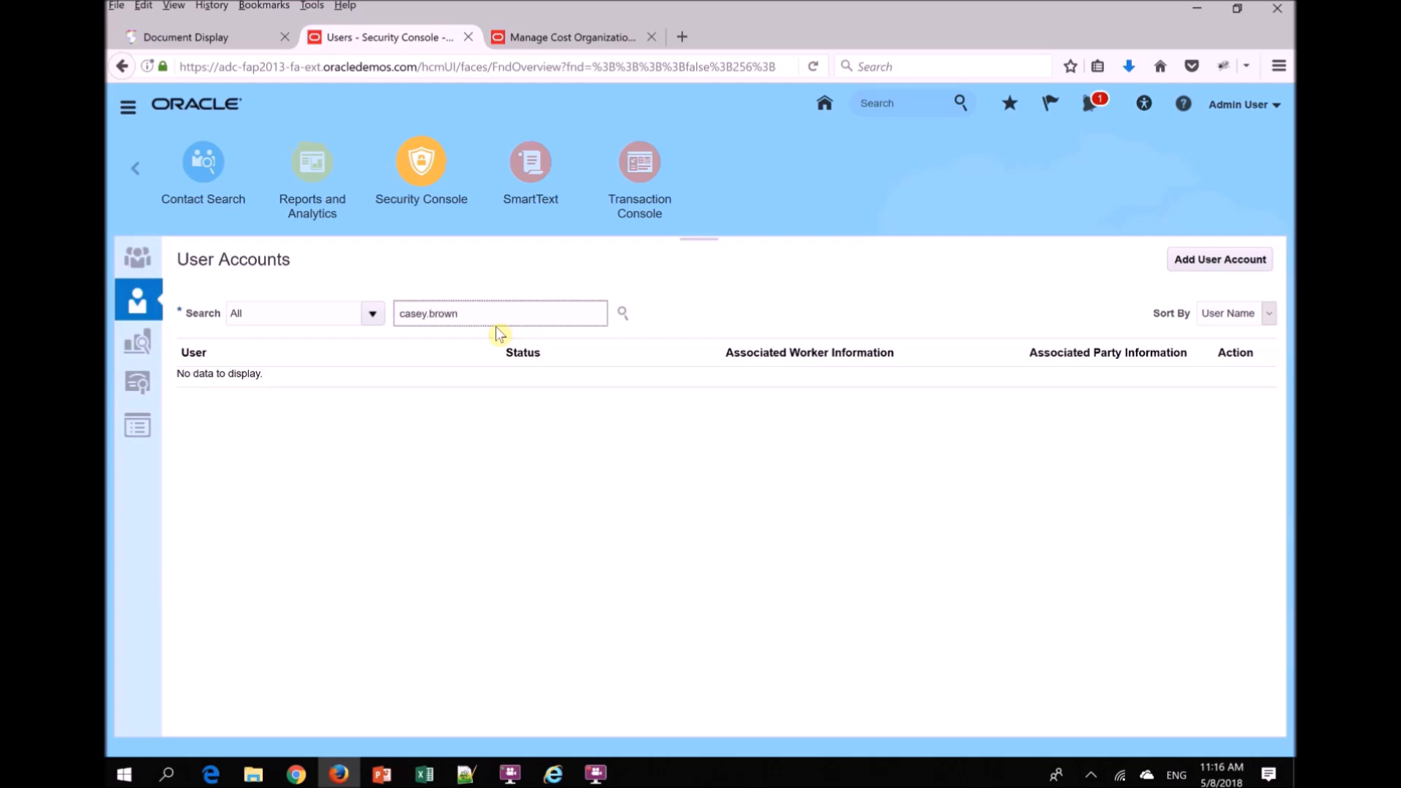
key("Return")
left_click(296, 410)
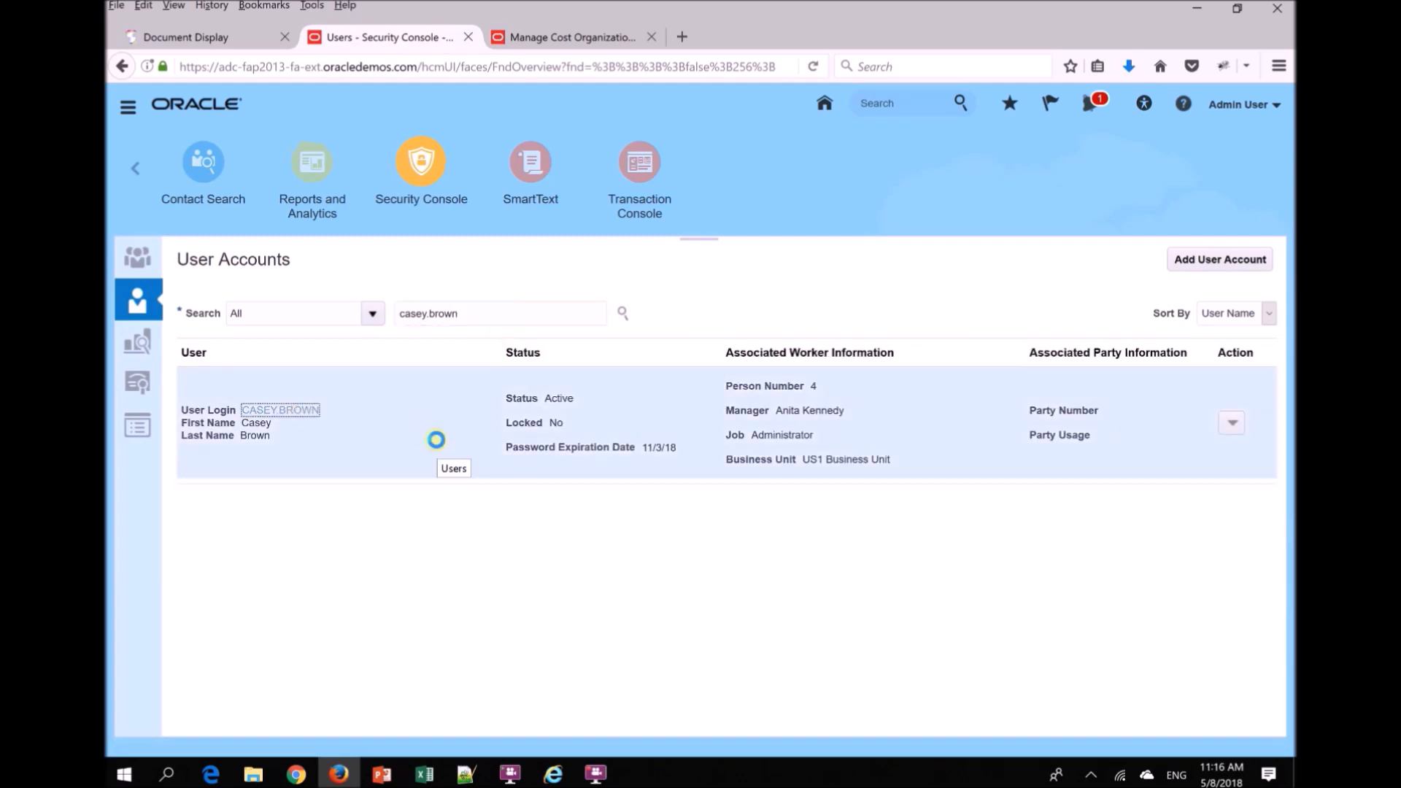
left_click(1189, 264)
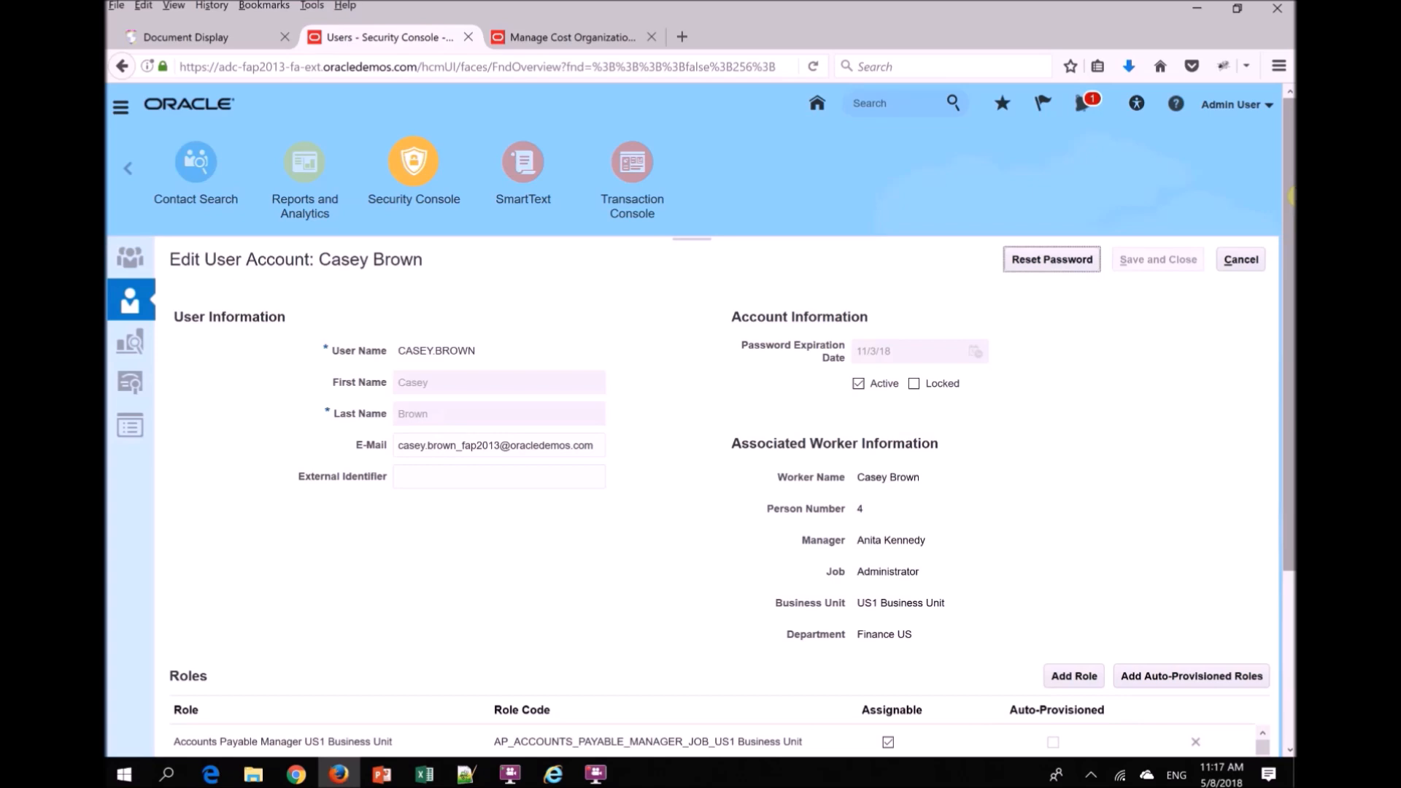
- Examine the account's associated worker information, role list and password reset options, then cancel the password reset
left_click_drag(1291, 197, 1267, 275)
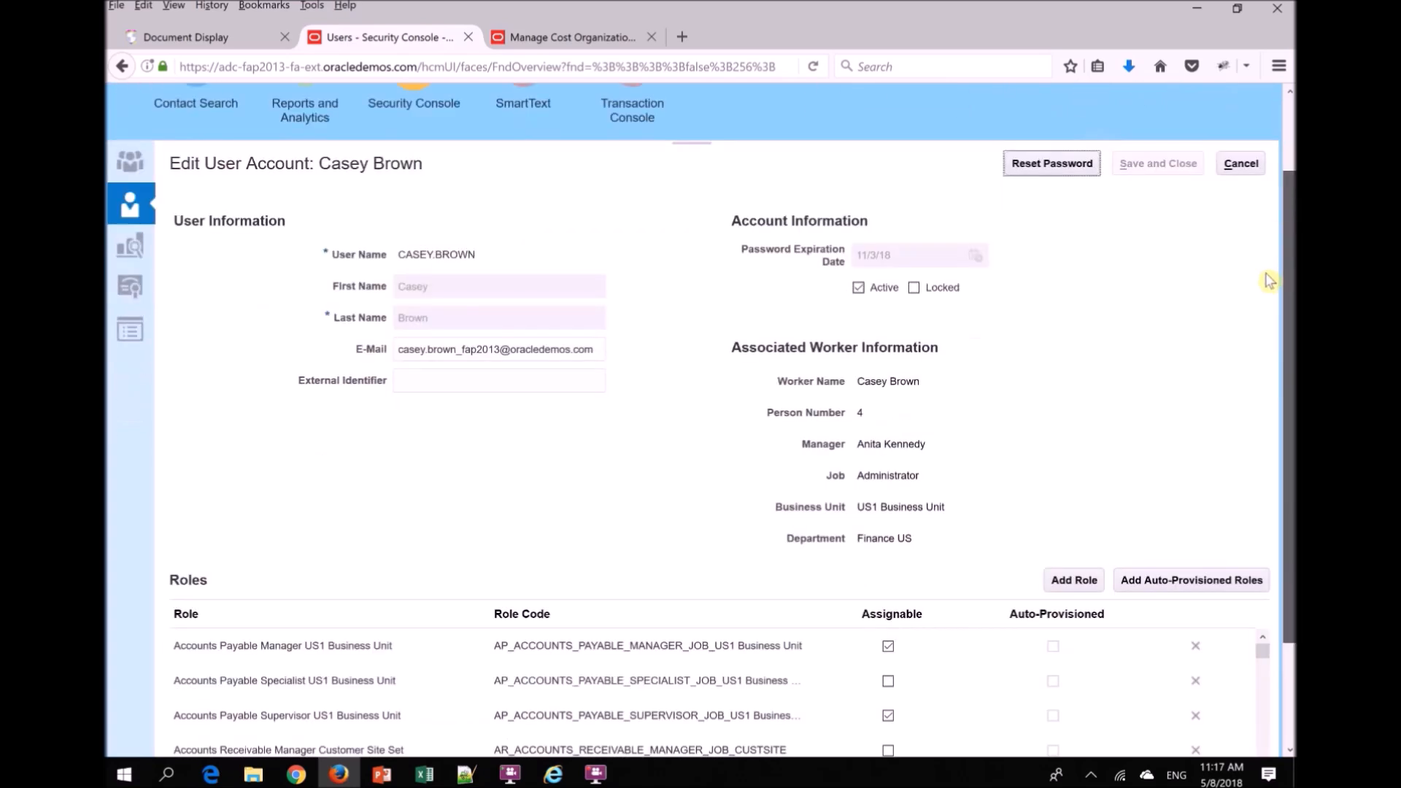
left_click_drag(733, 329, 969, 514)
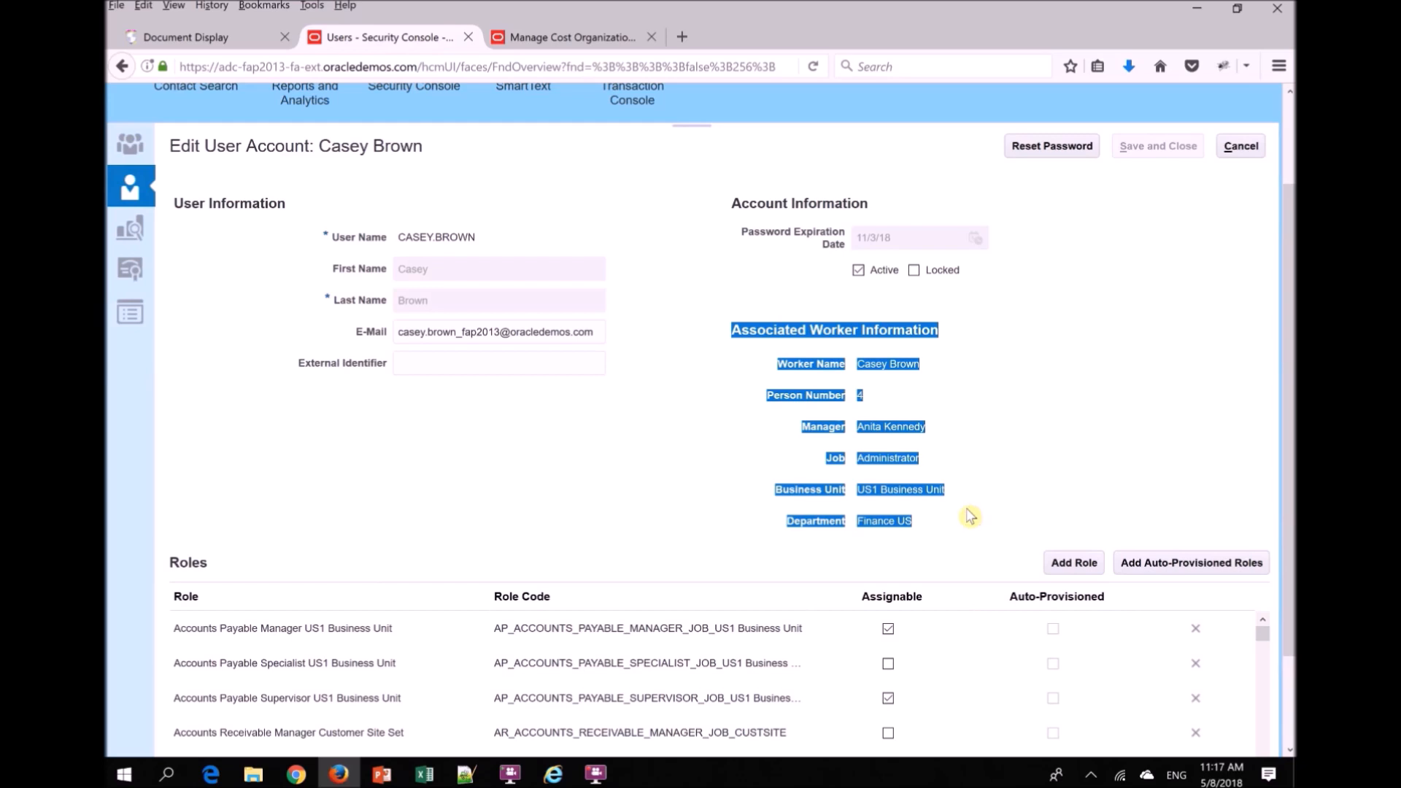
scroll(1290, 540, "down", 2)
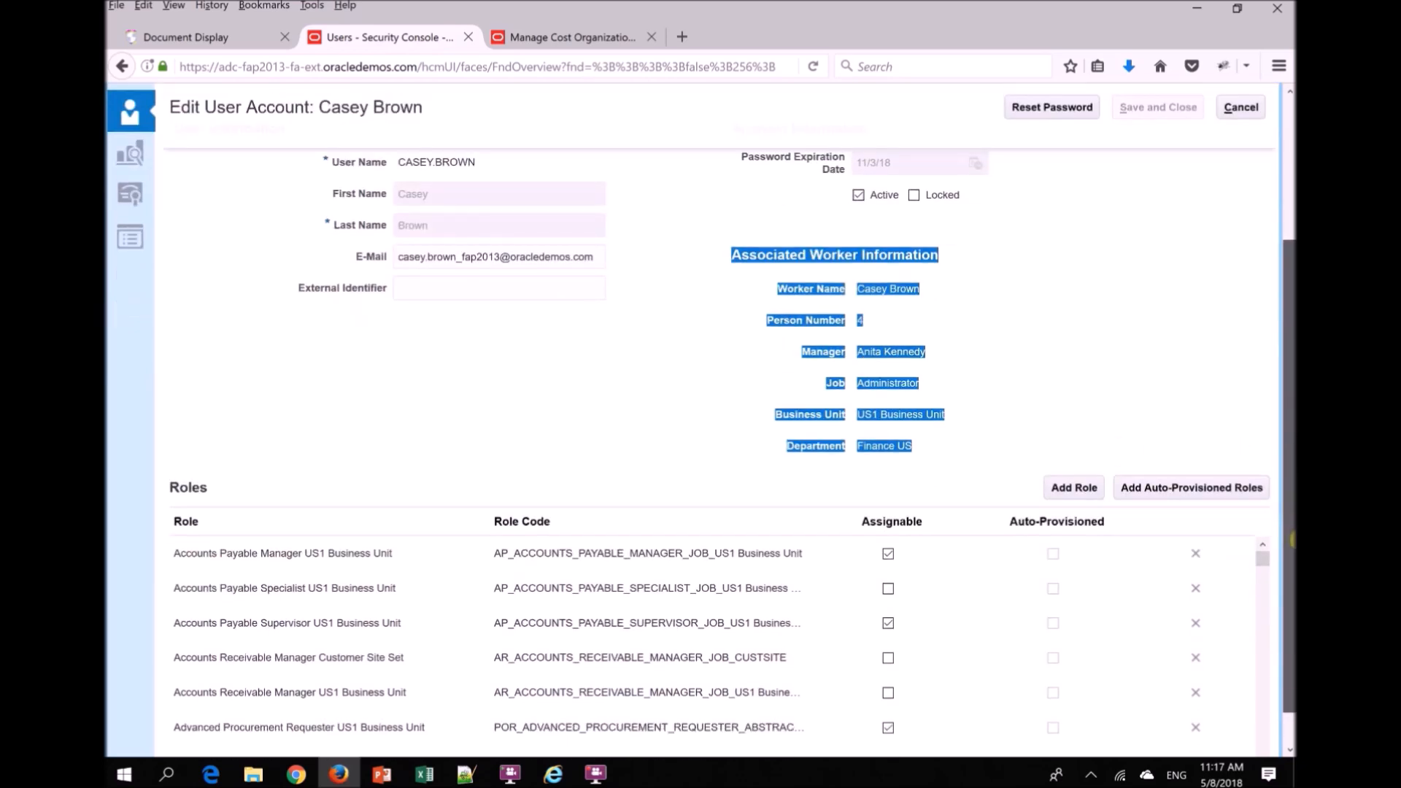
scroll(1290, 540, "up", 3)
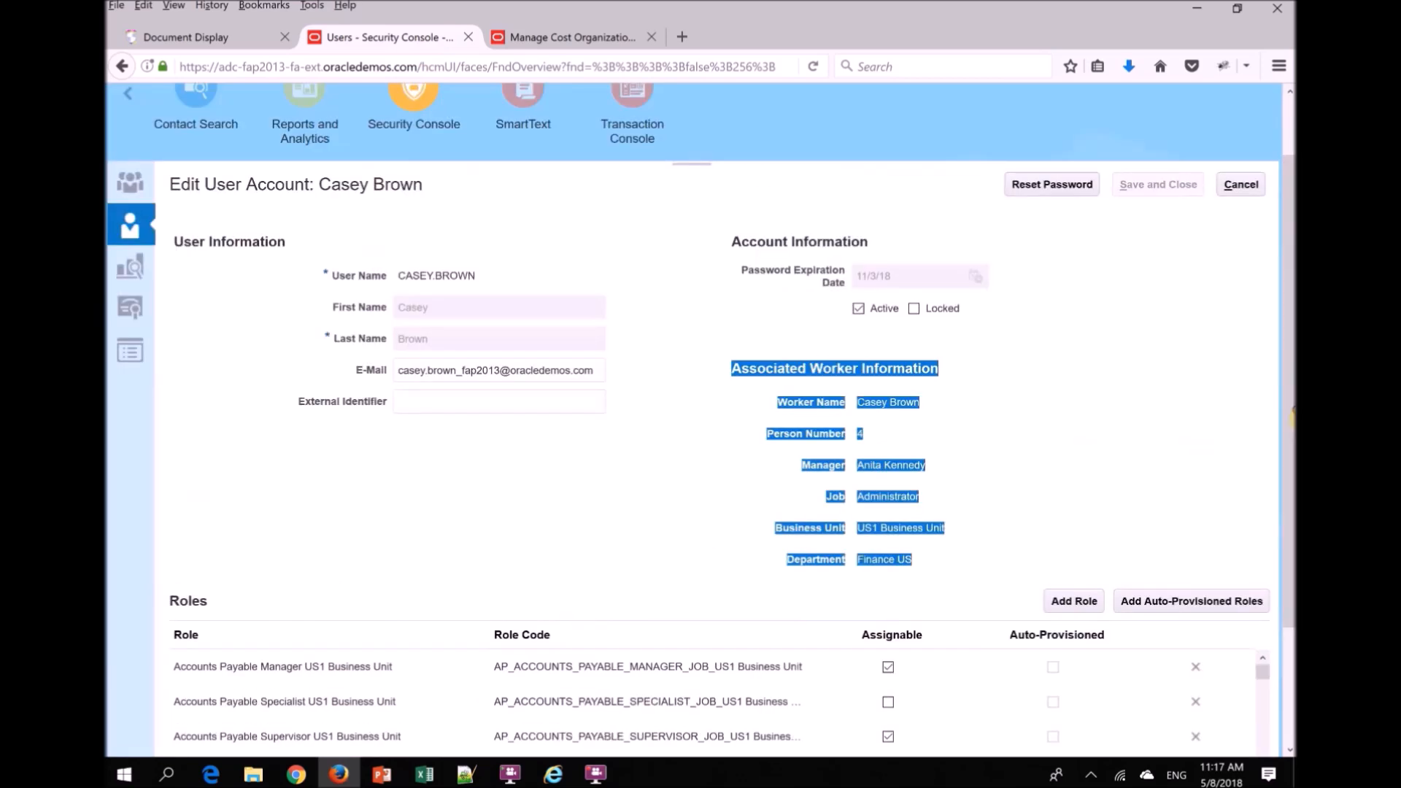
left_click(1037, 184)
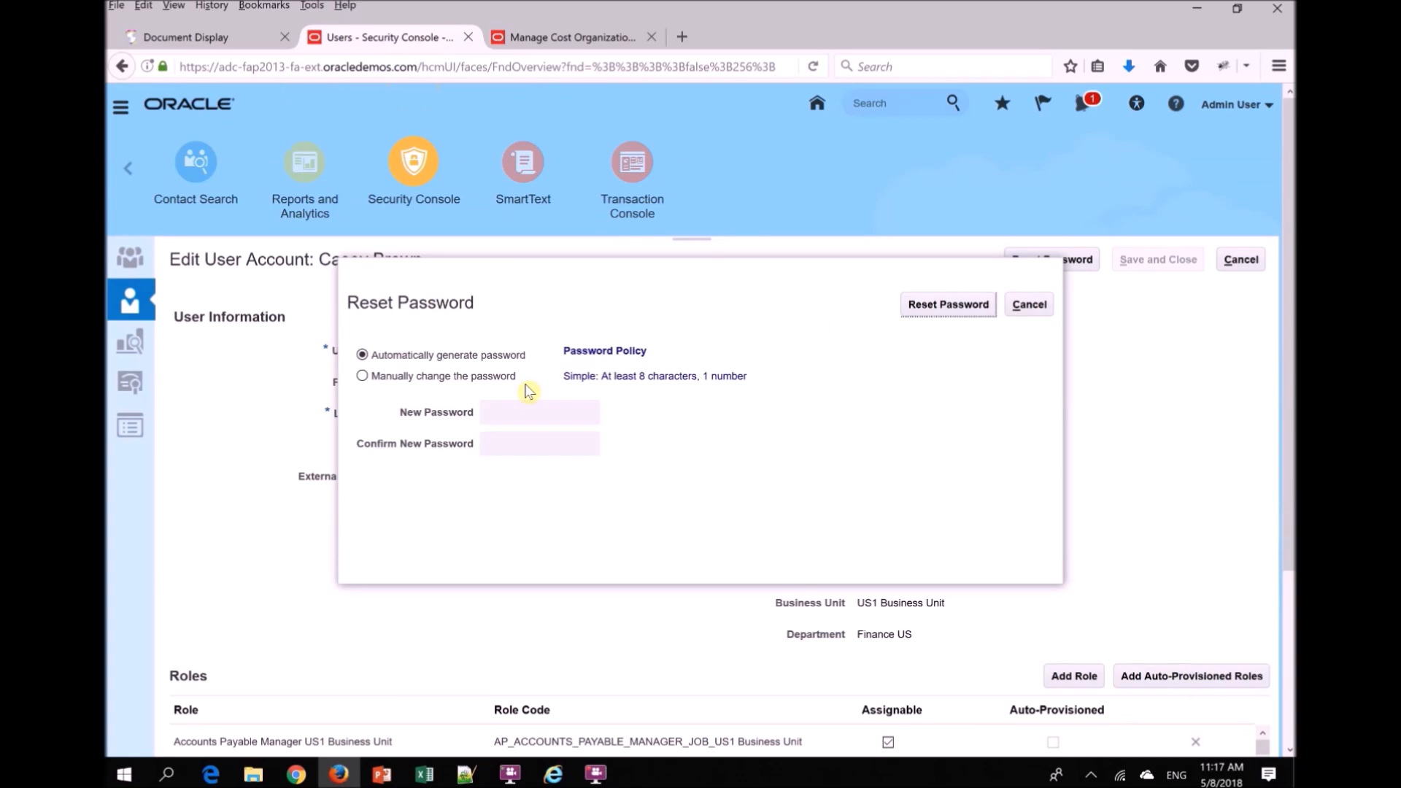
left_click(1029, 312)
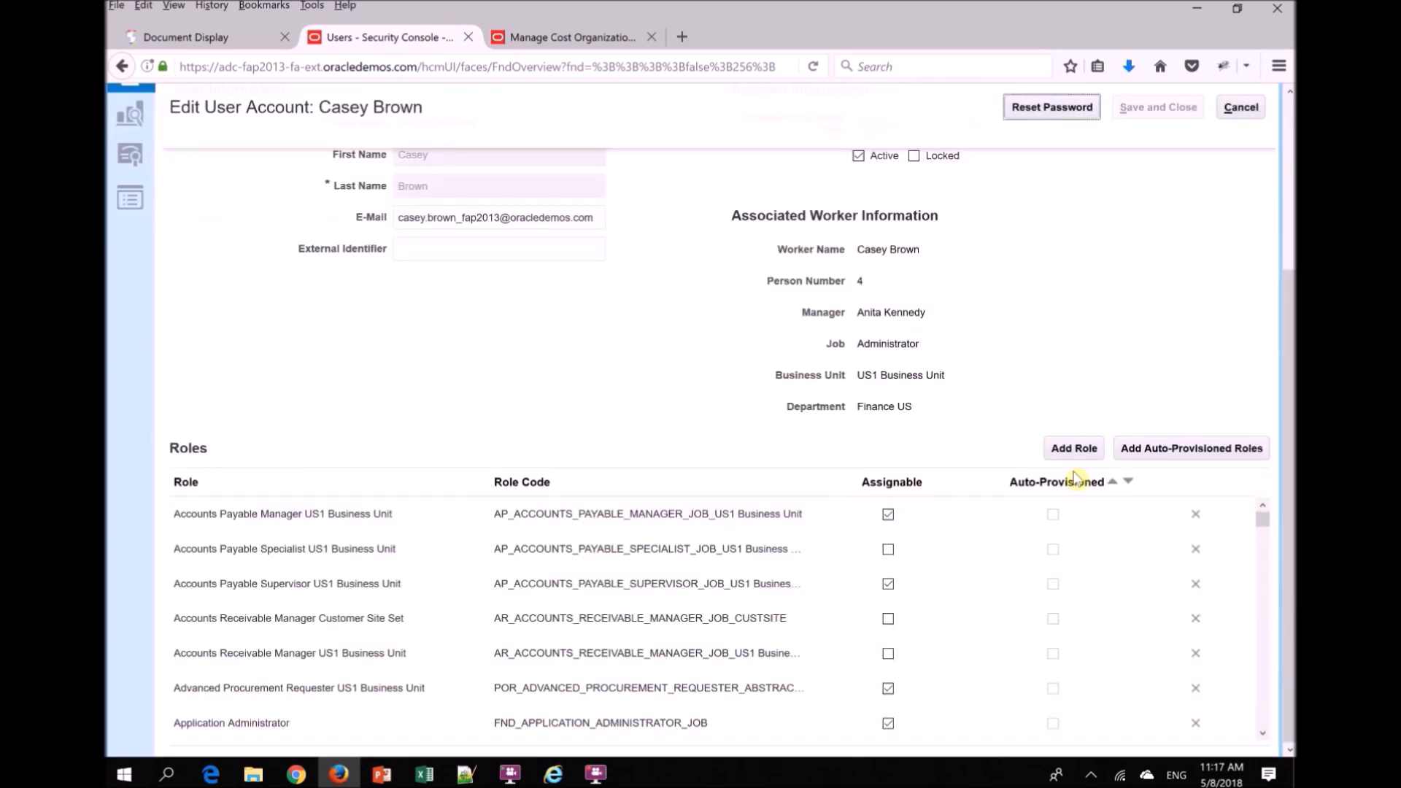
- Search the roles available to add to the account for "cost", look through the suggestions, and close the search without adding a role
left_click(1072, 448)
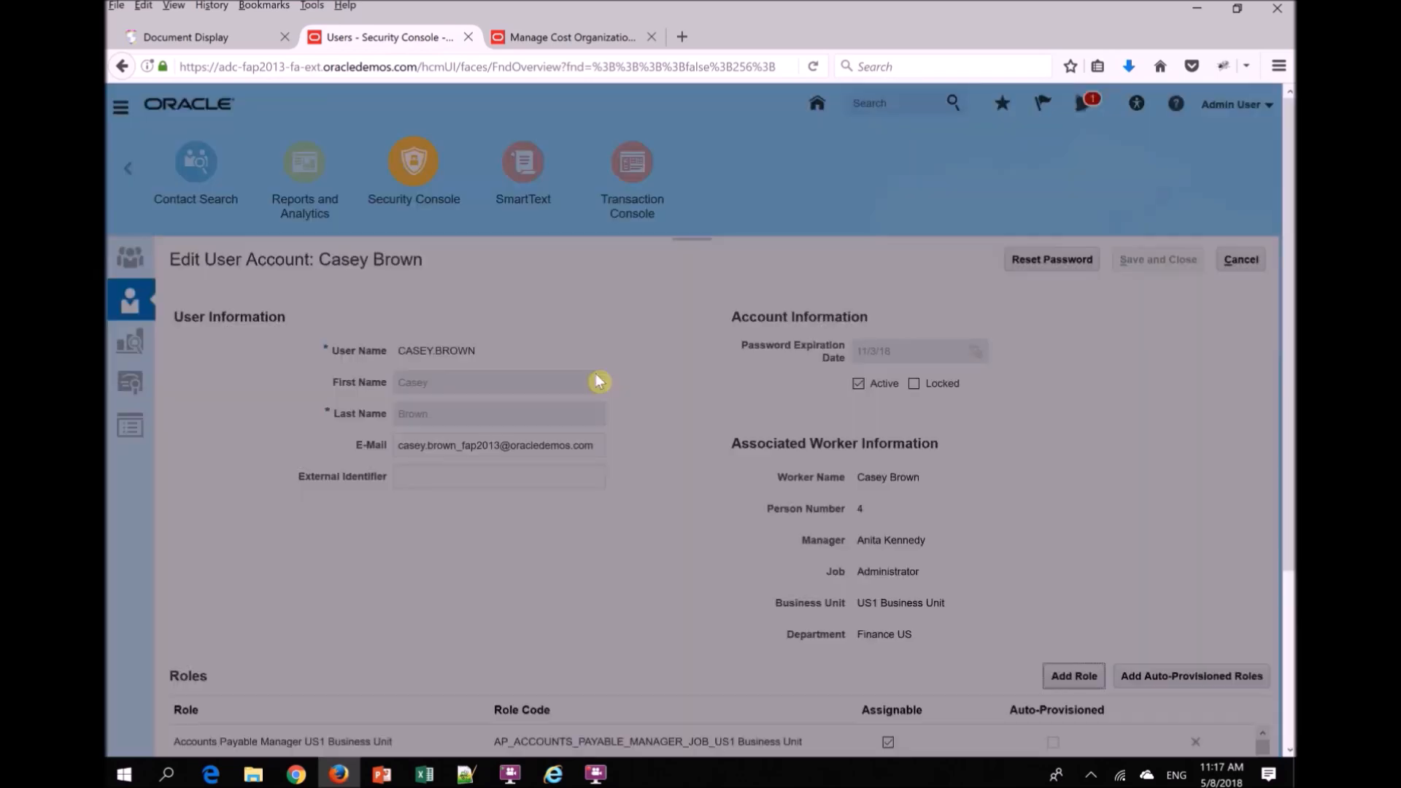
left_click(595, 268)
type("cost")
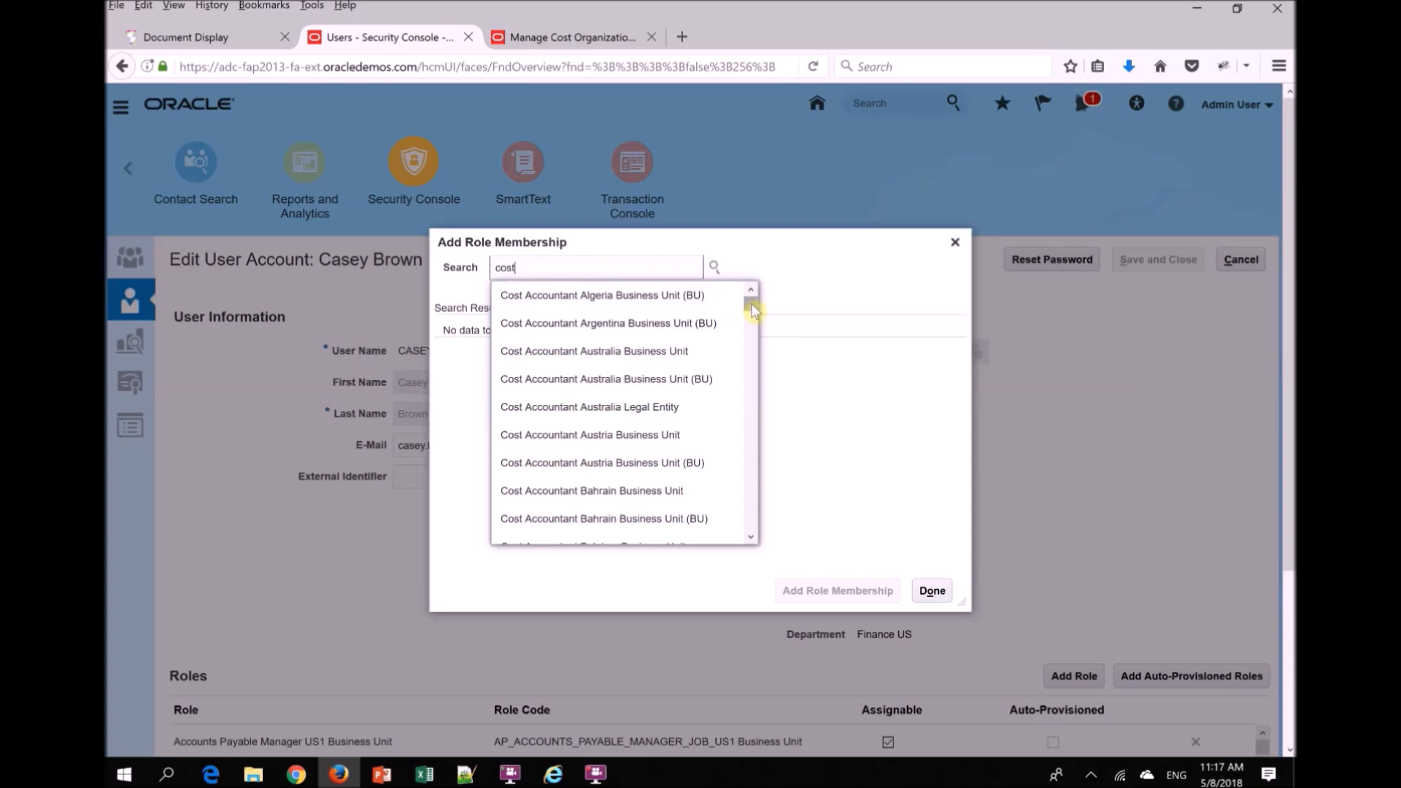
mouse_move(751, 305)
left_mouse_down()
mouse_move(751, 345)
mouse_move(751, 303)
left_mouse_up()
left_click(954, 242)
- Find the Cost Accountant entries in the account's role list and examine the CST_COST_ACCOUNTANT_JOB and ORA_CST_COST_ACCOUNTANT_JOB rows
scroll(1282, 513, "down", 3)
left_click_drag(1264, 526, 1261, 603)
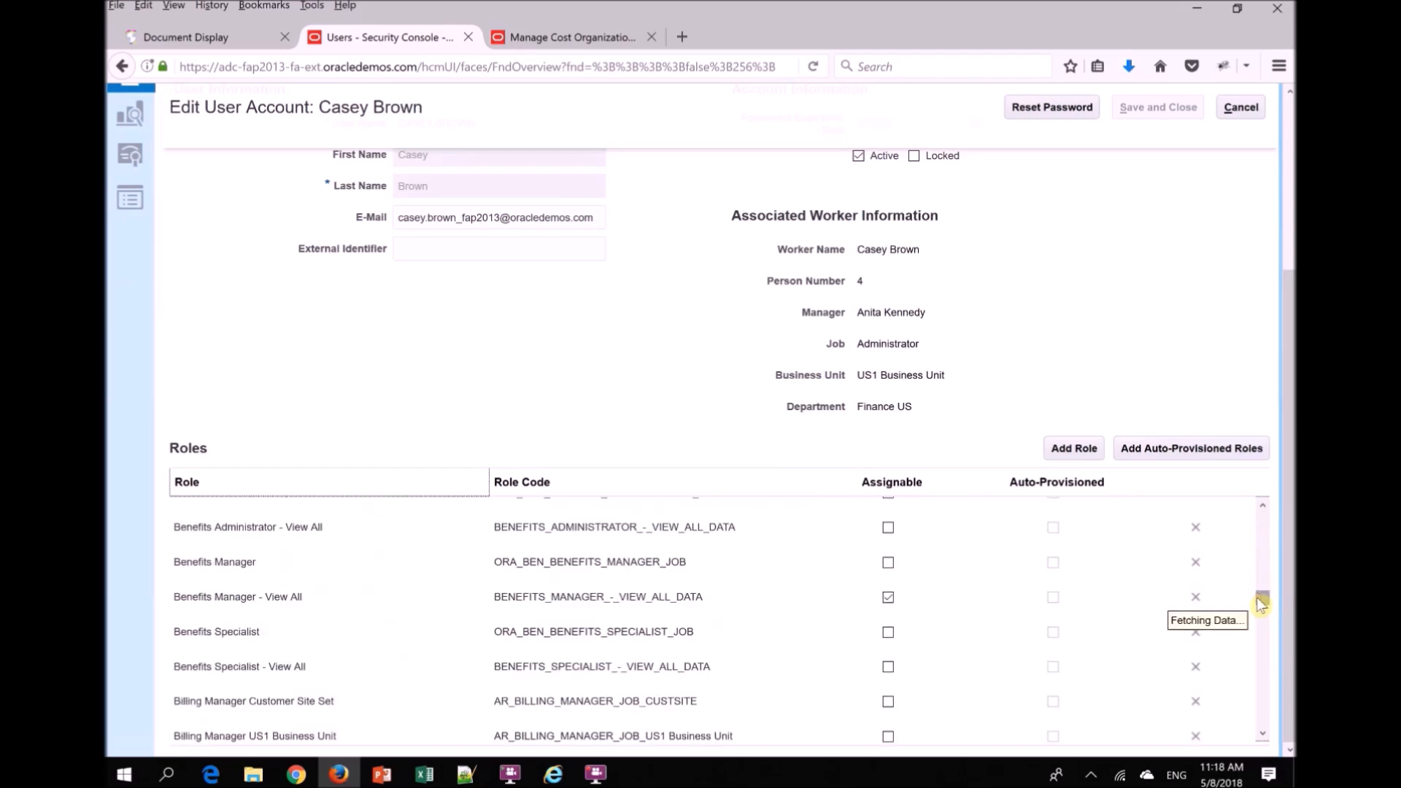
scroll(1267, 726, "down", 2)
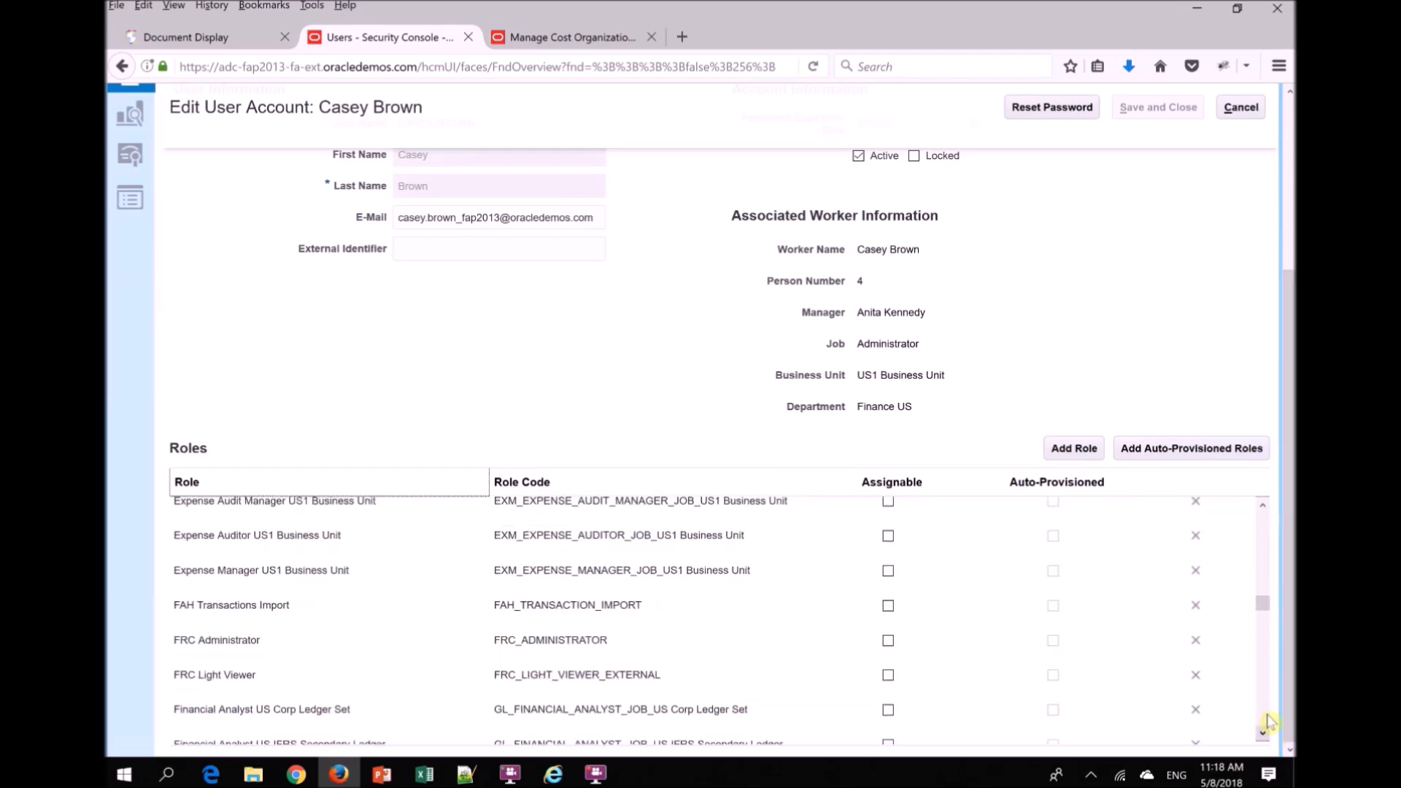
left_click_drag(1267, 603, 1267, 552)
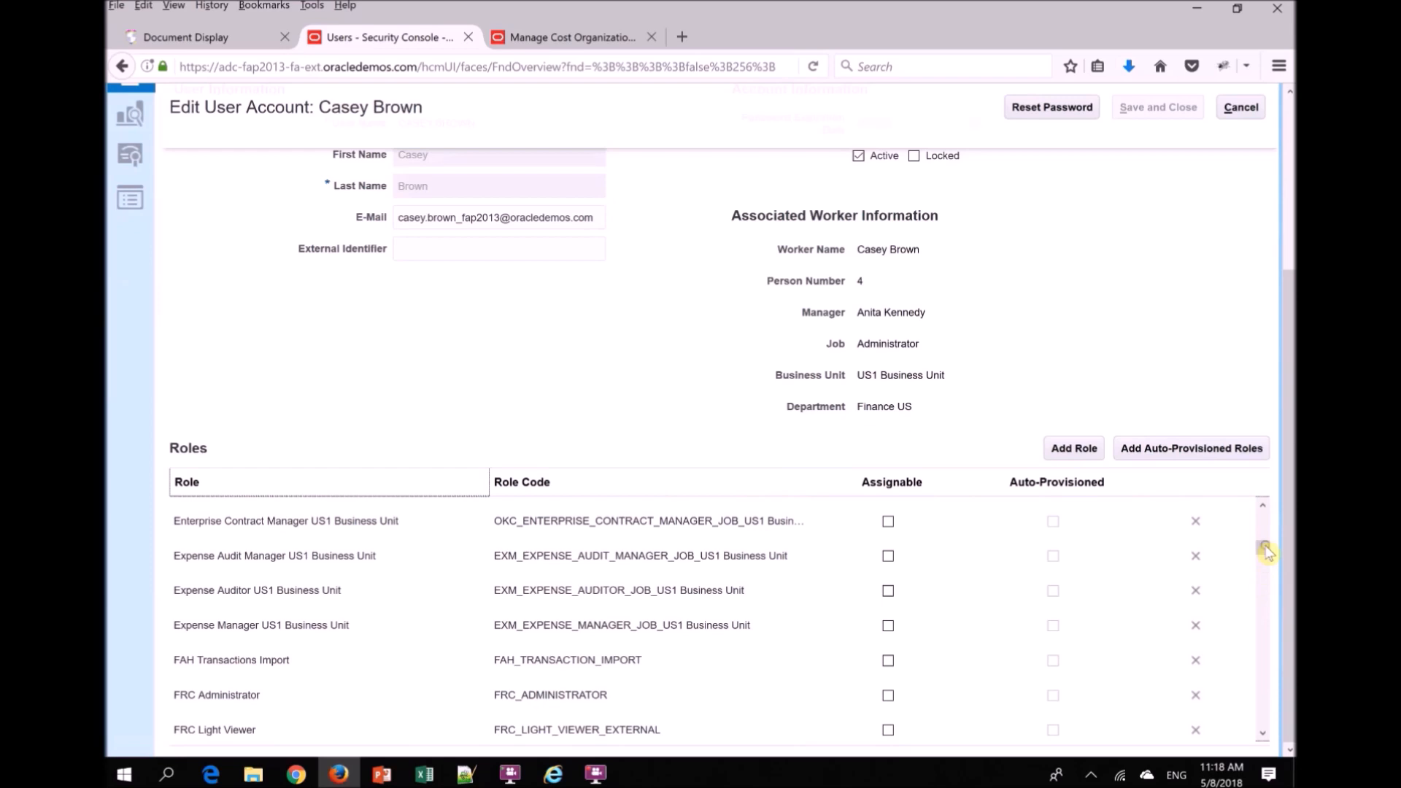
scroll(1269, 733, "down", 5)
scroll(1264, 737, "down", 2)
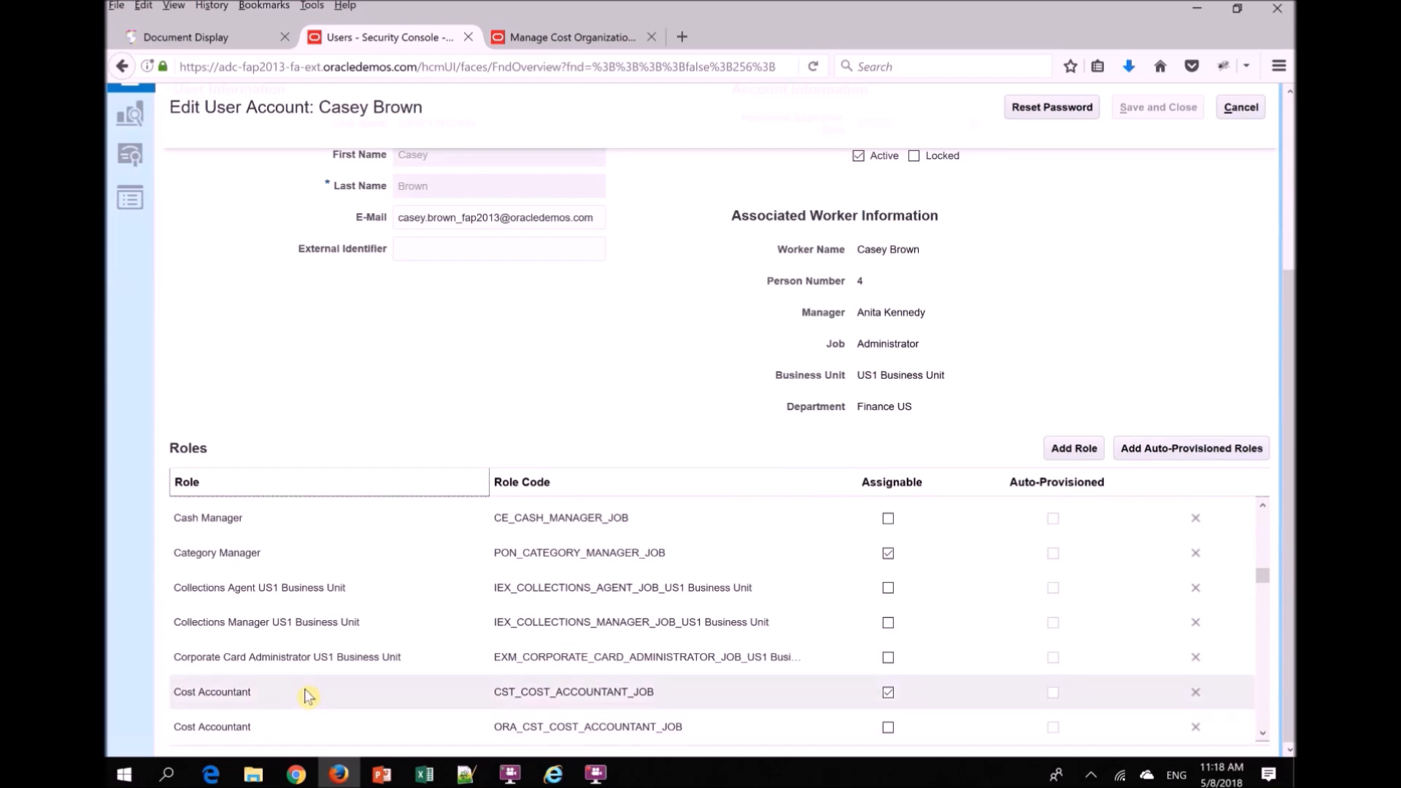
left_click(504, 725)
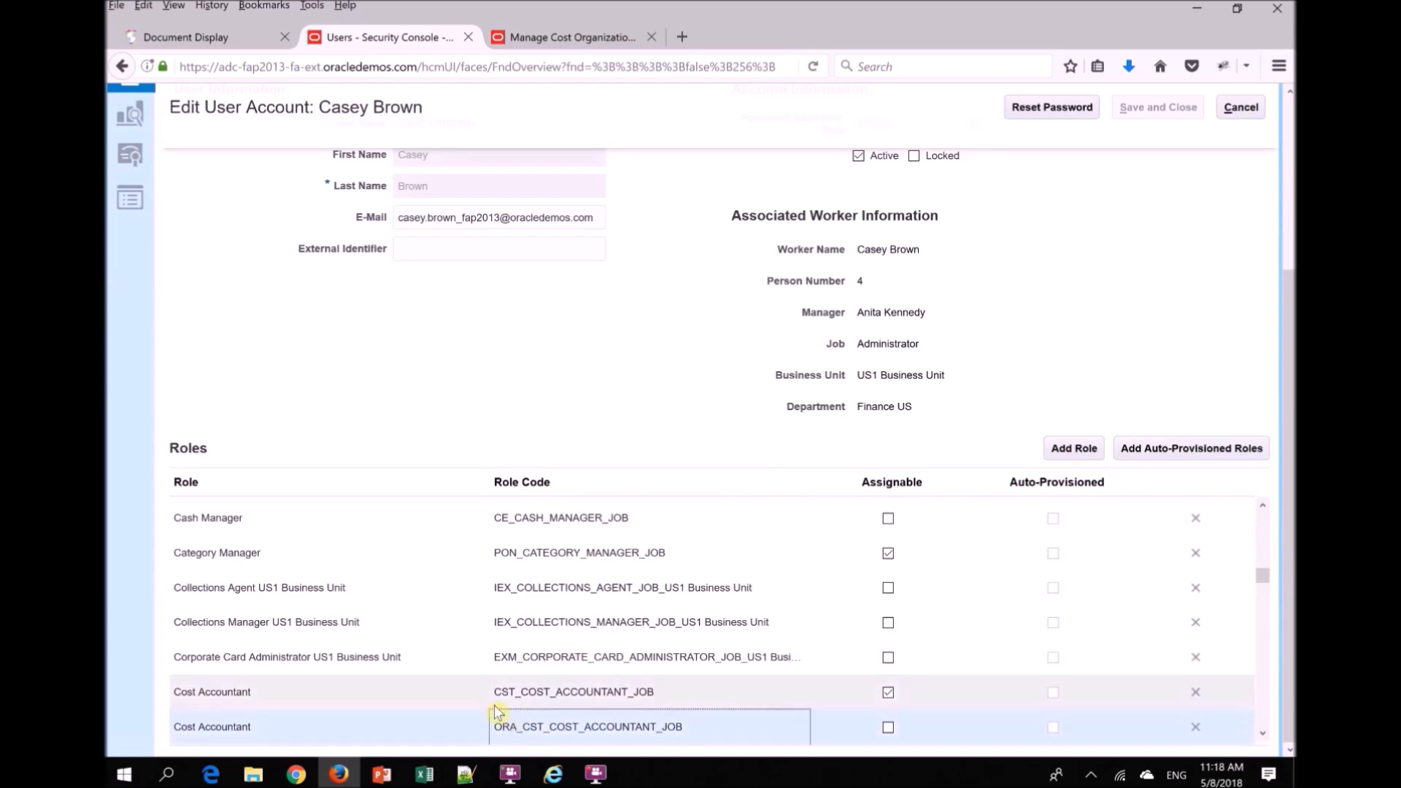
left_click(489, 703)
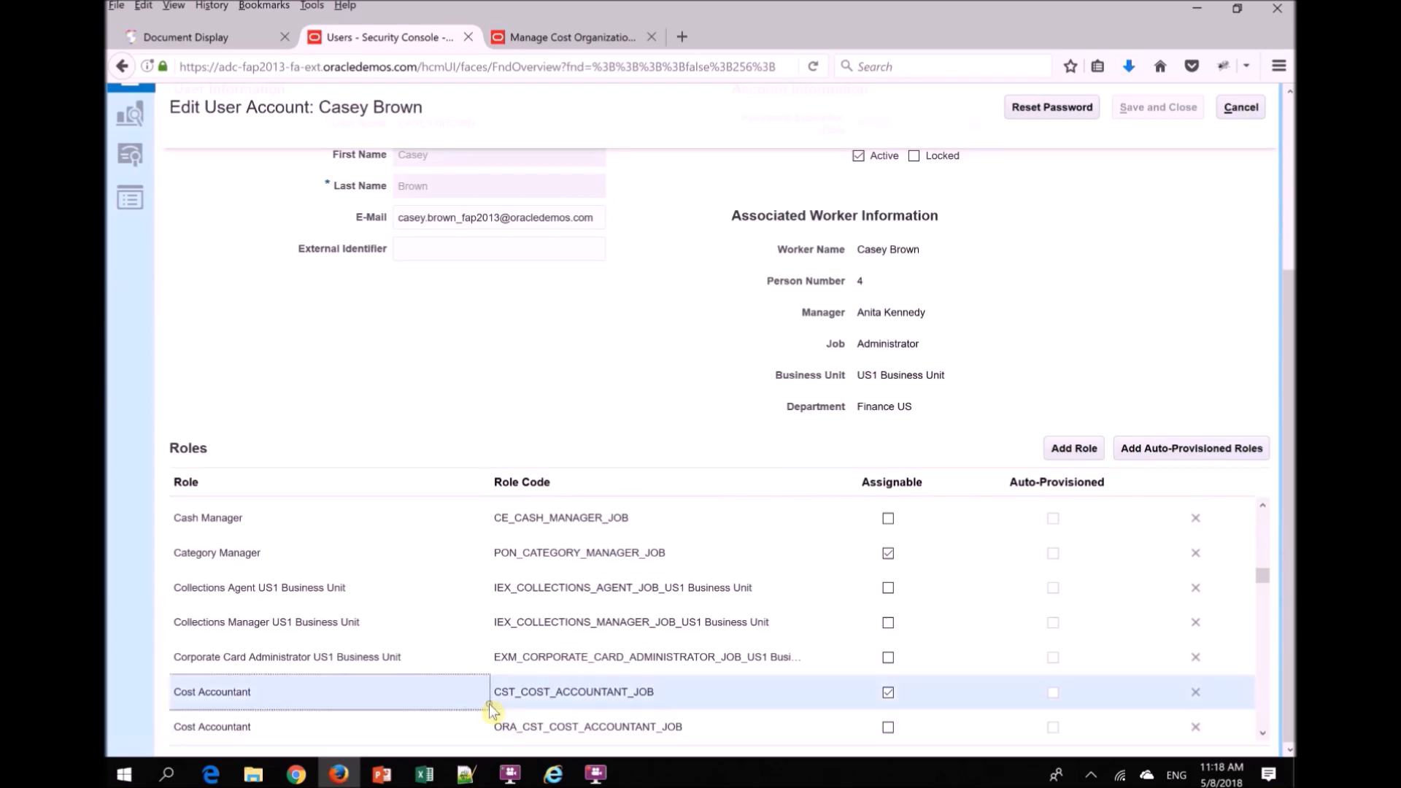
left_click(1262, 733)
left_click(911, 437)
- Switch to the PowerPoint slide show and advance to the "Overview – Scheduled Processes" slide
key("alt+Tab")
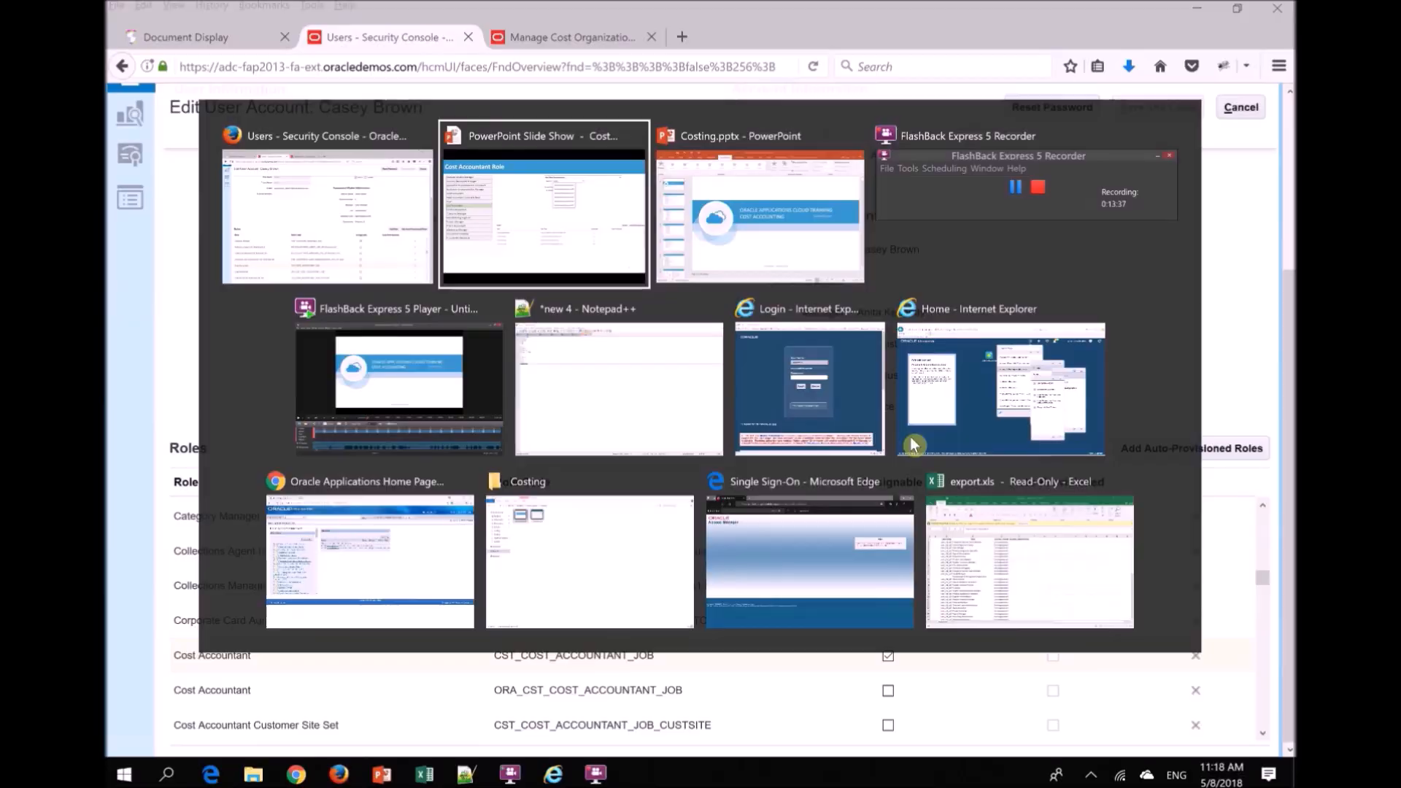
key("Right")
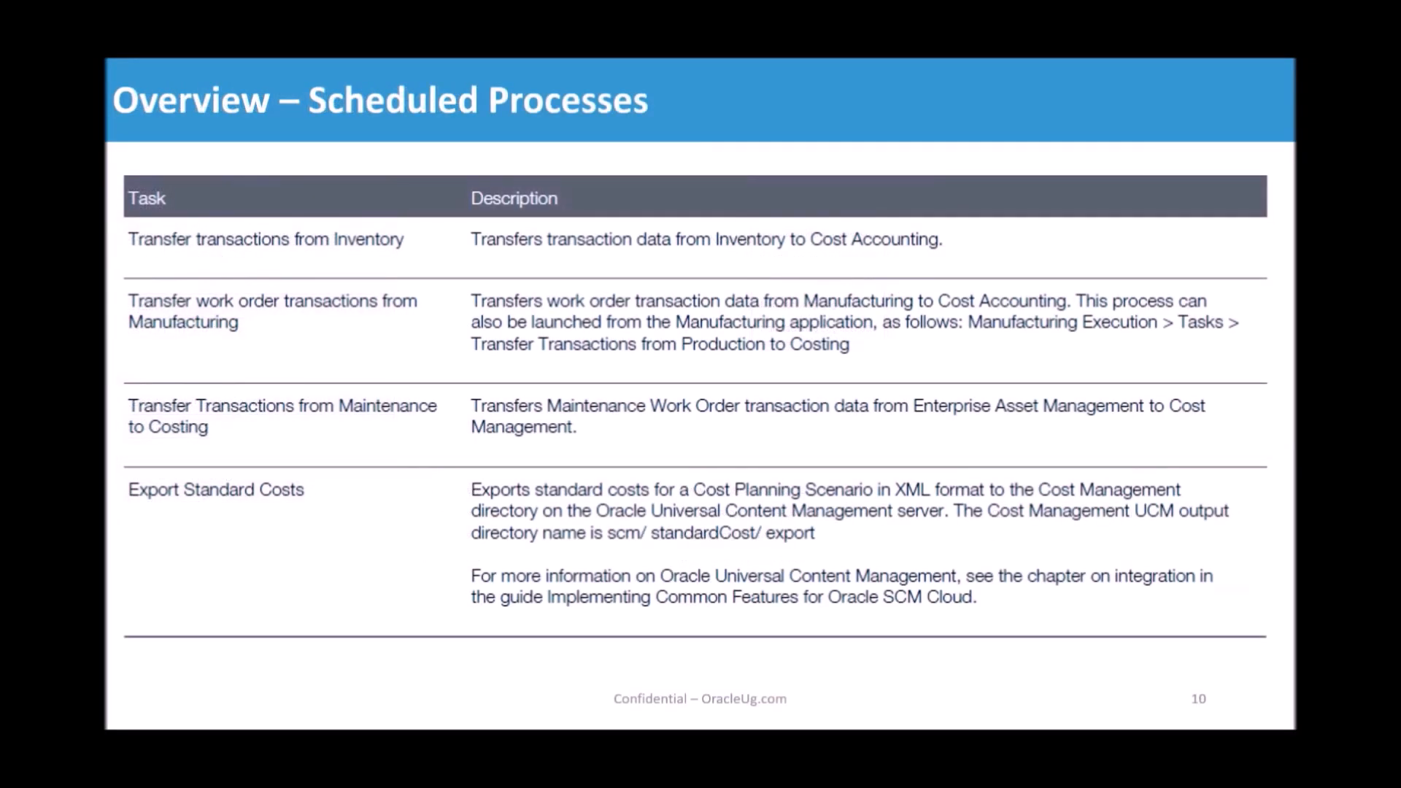
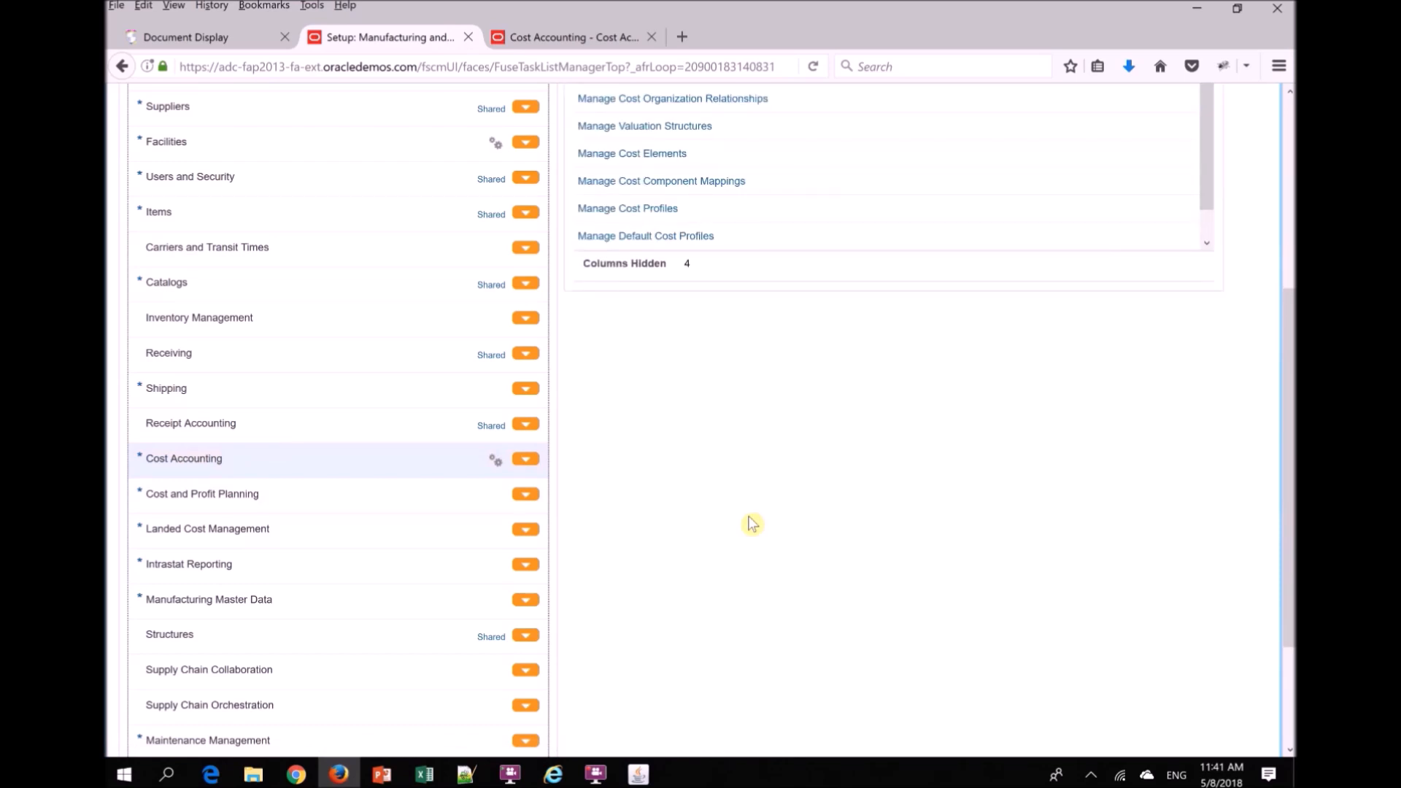
- Open the Manage Cost Books task from the Cost Accounting functional area
scroll(1291, 372, "up", 4)
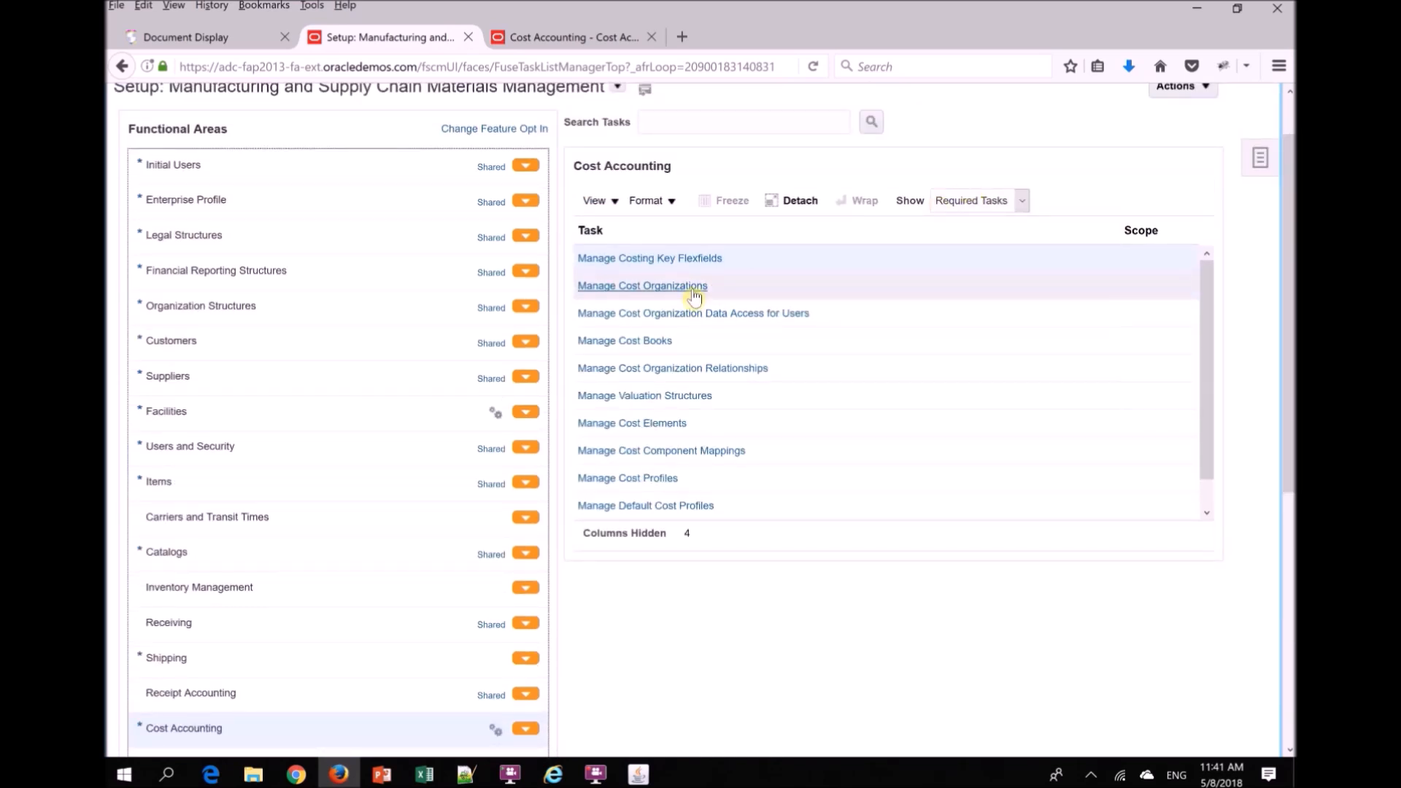
left_click(632, 342)
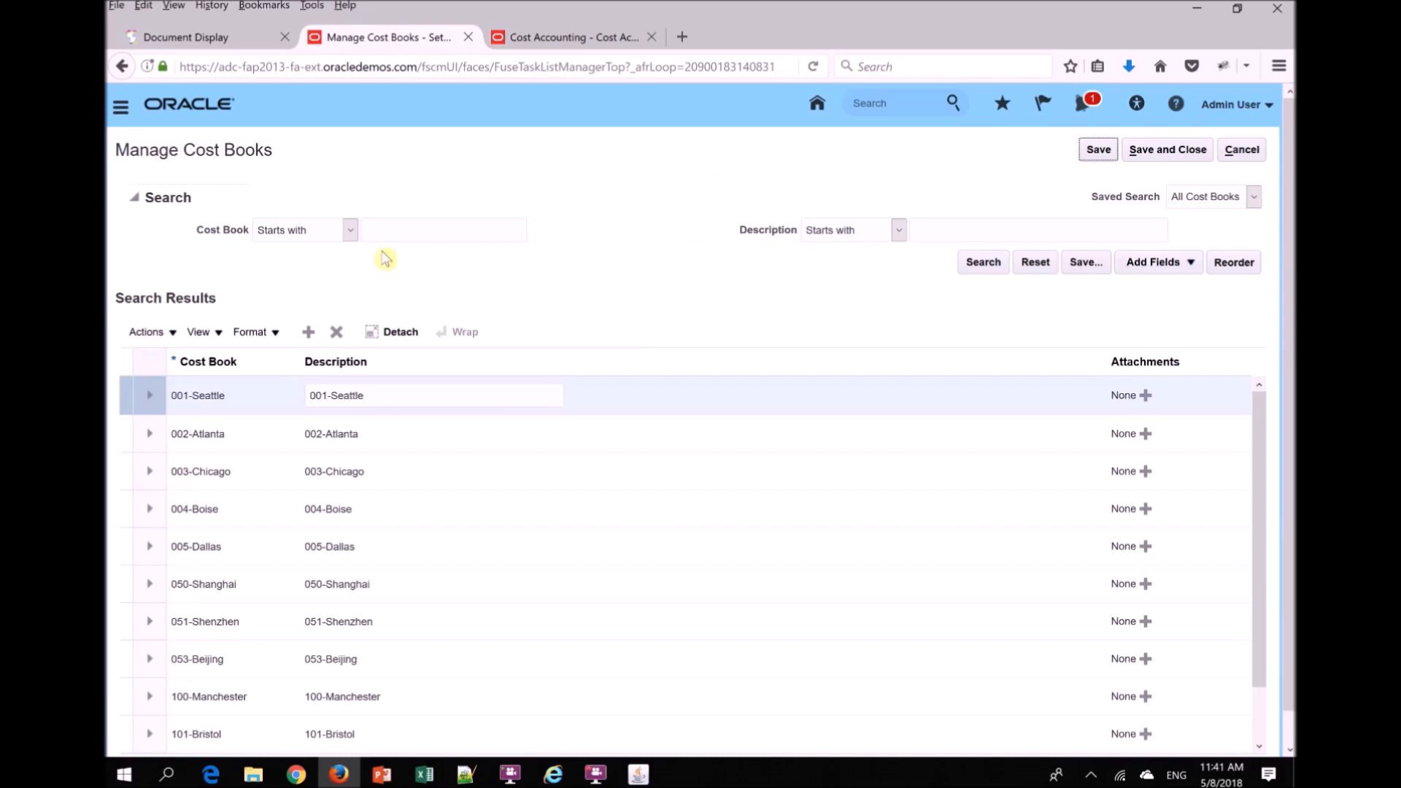
left_click_drag(1290, 381, 1294, 396)
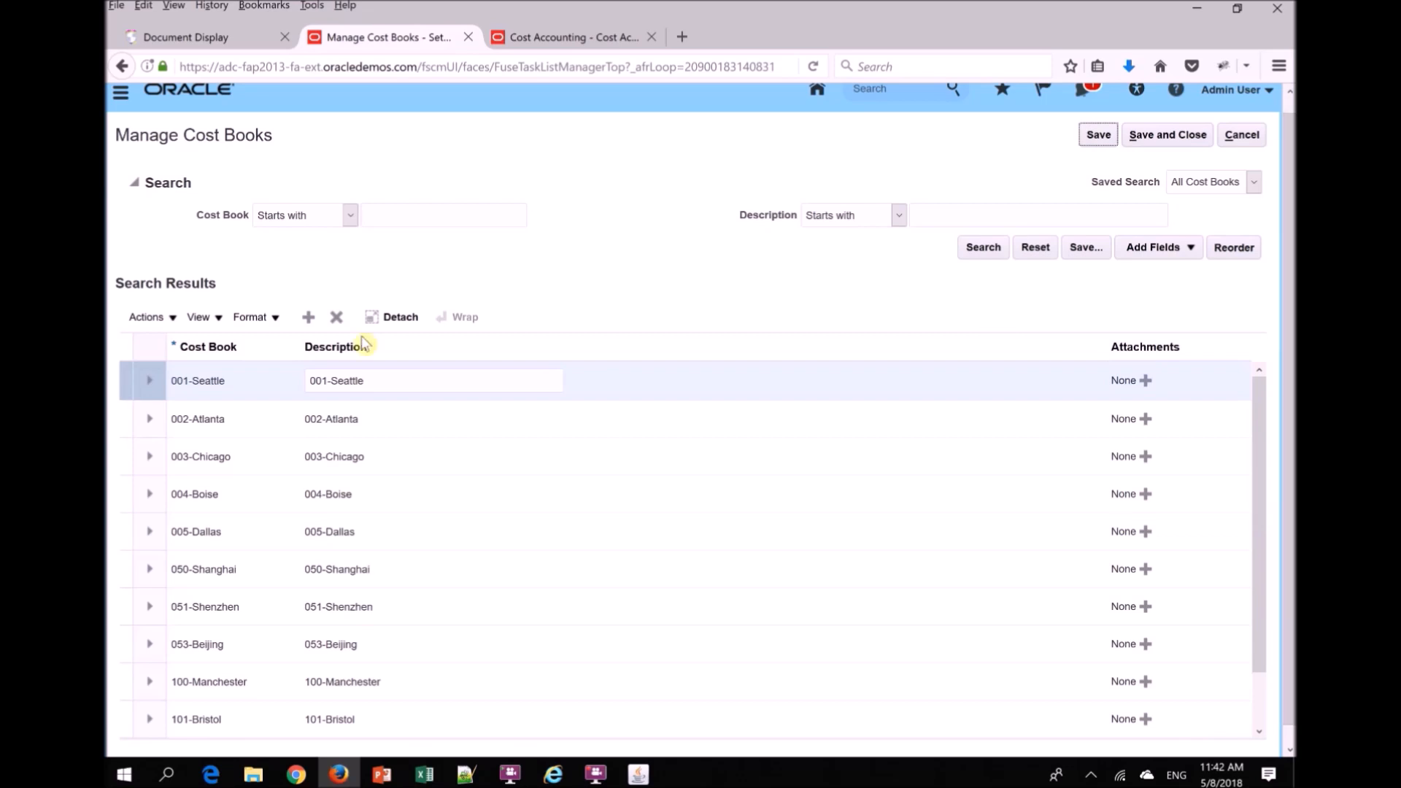
- Examine the Cost Book search operators and run the cost book search without criteria
left_click(428, 219)
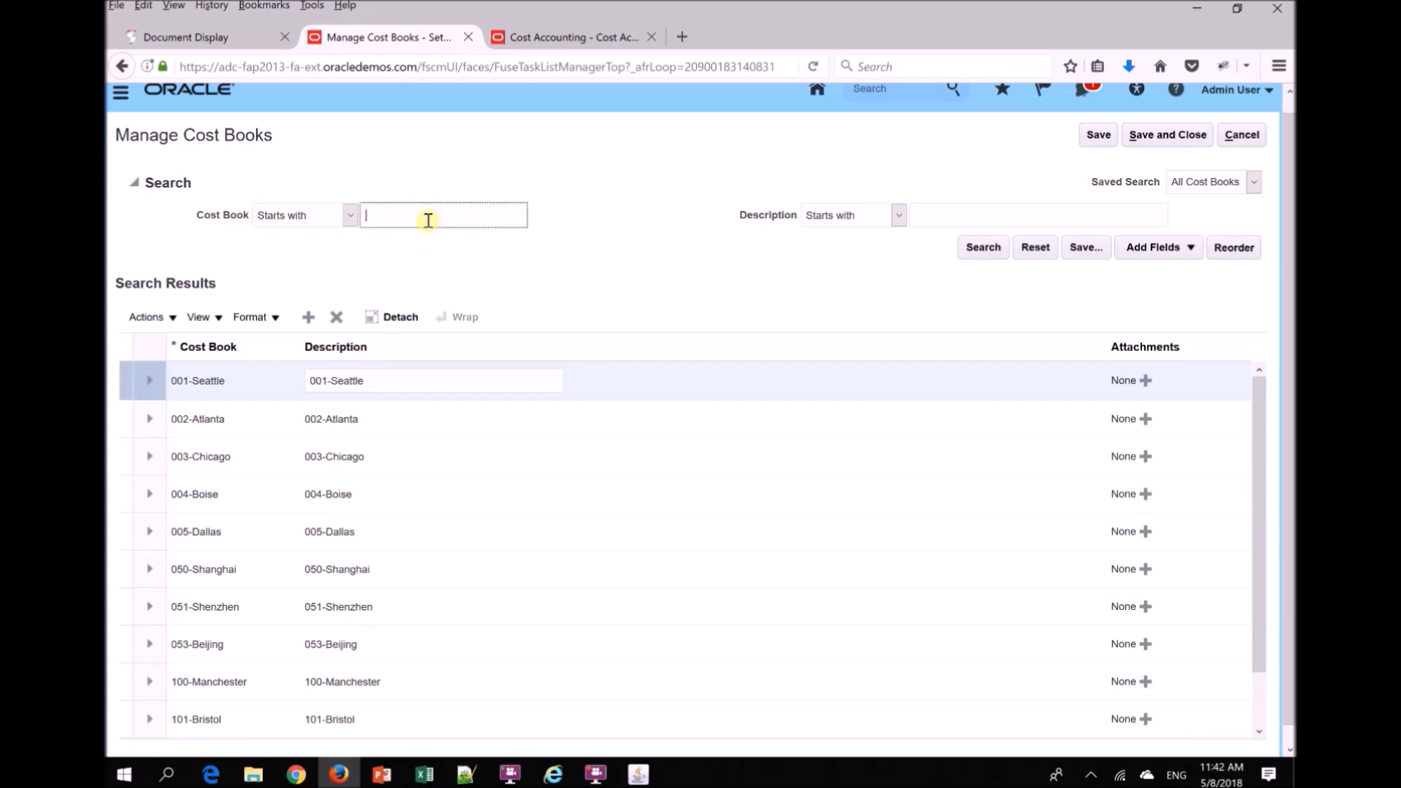
left_click(291, 217)
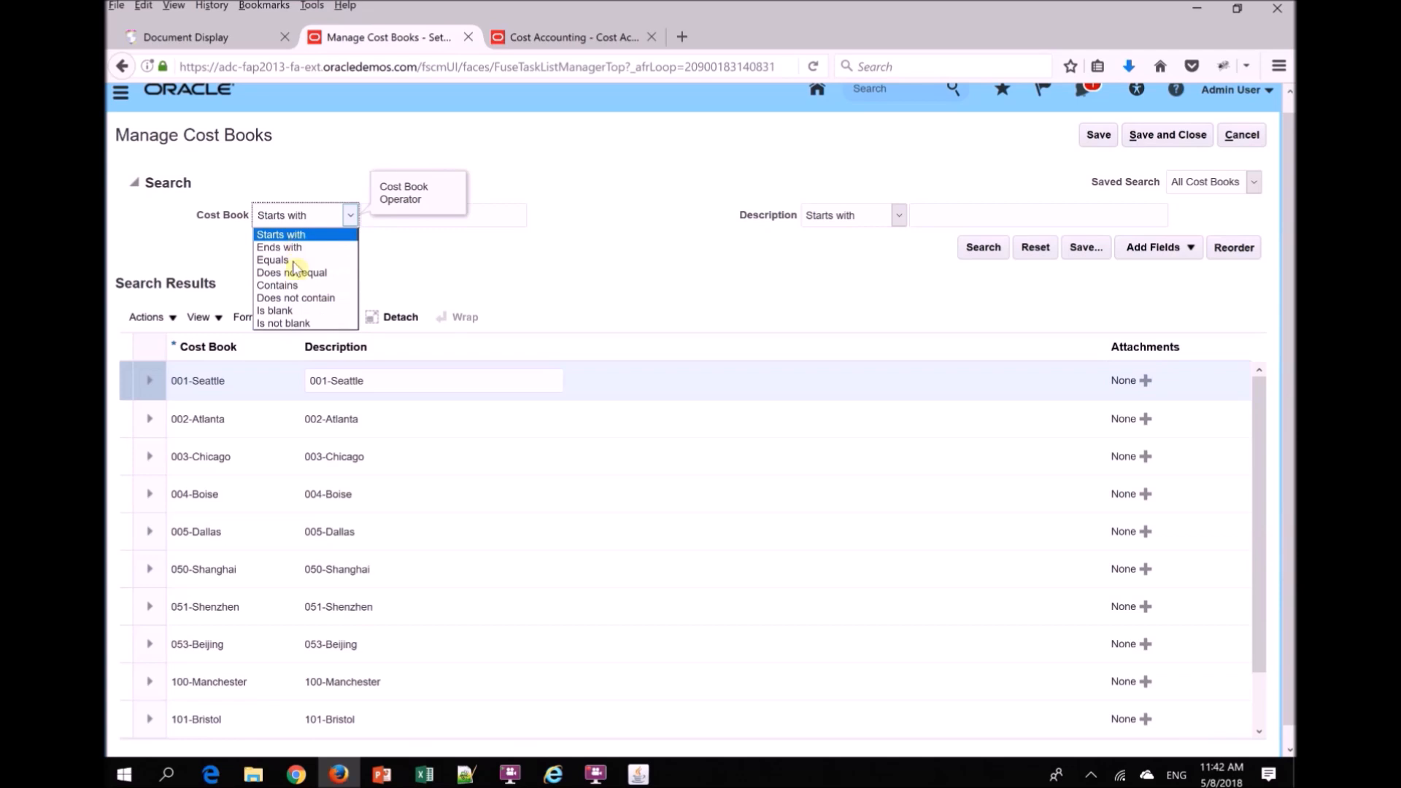
left_click(533, 217)
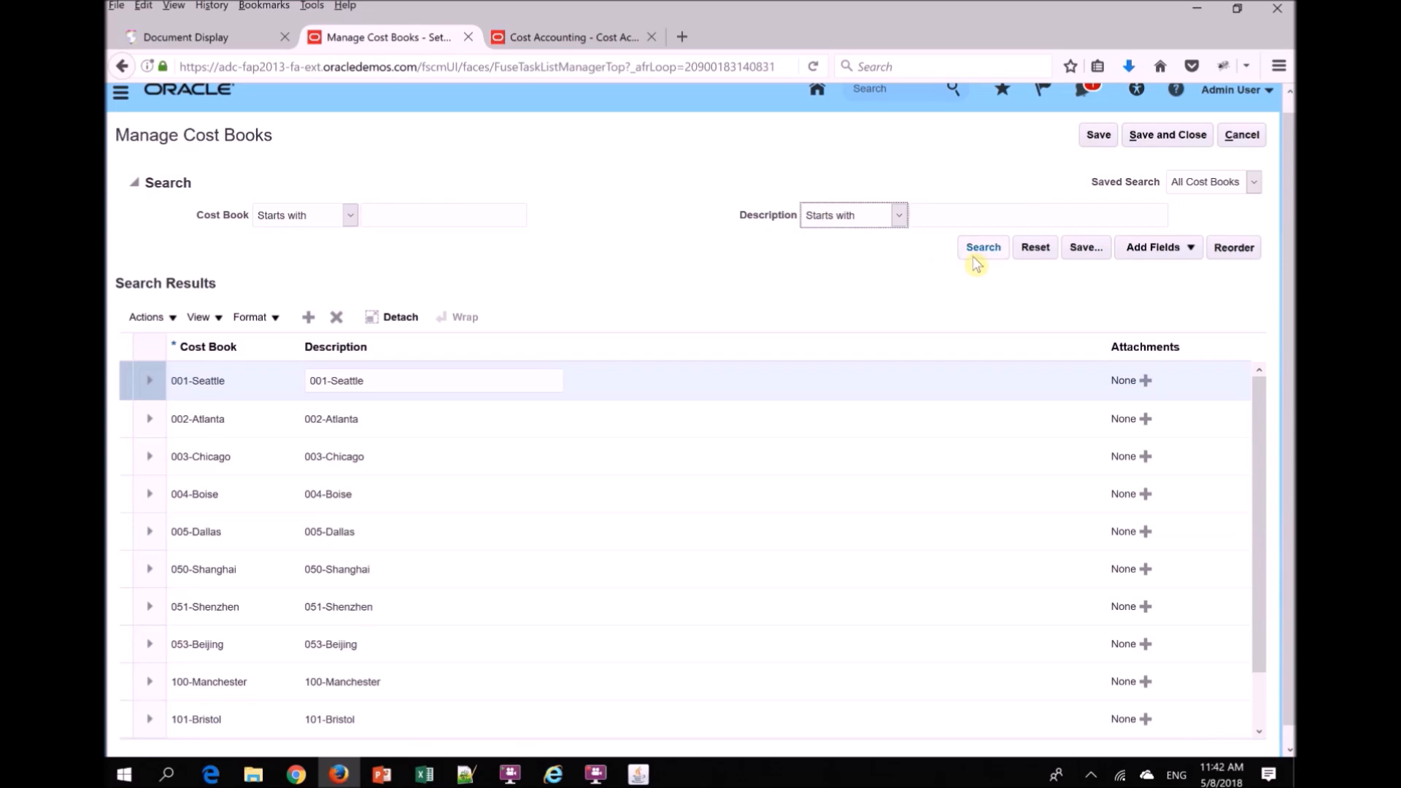
left_click(974, 256)
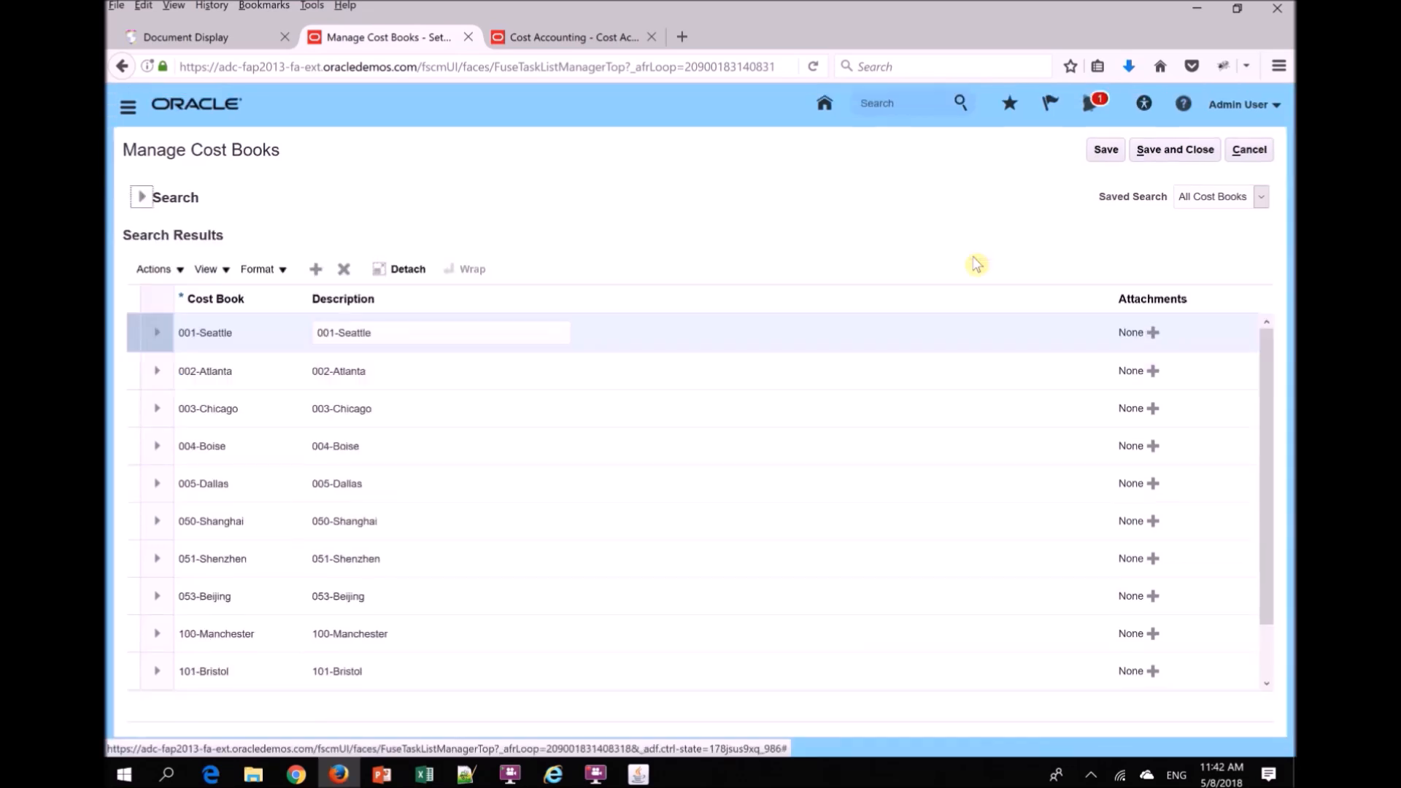
double_click(1294, 261)
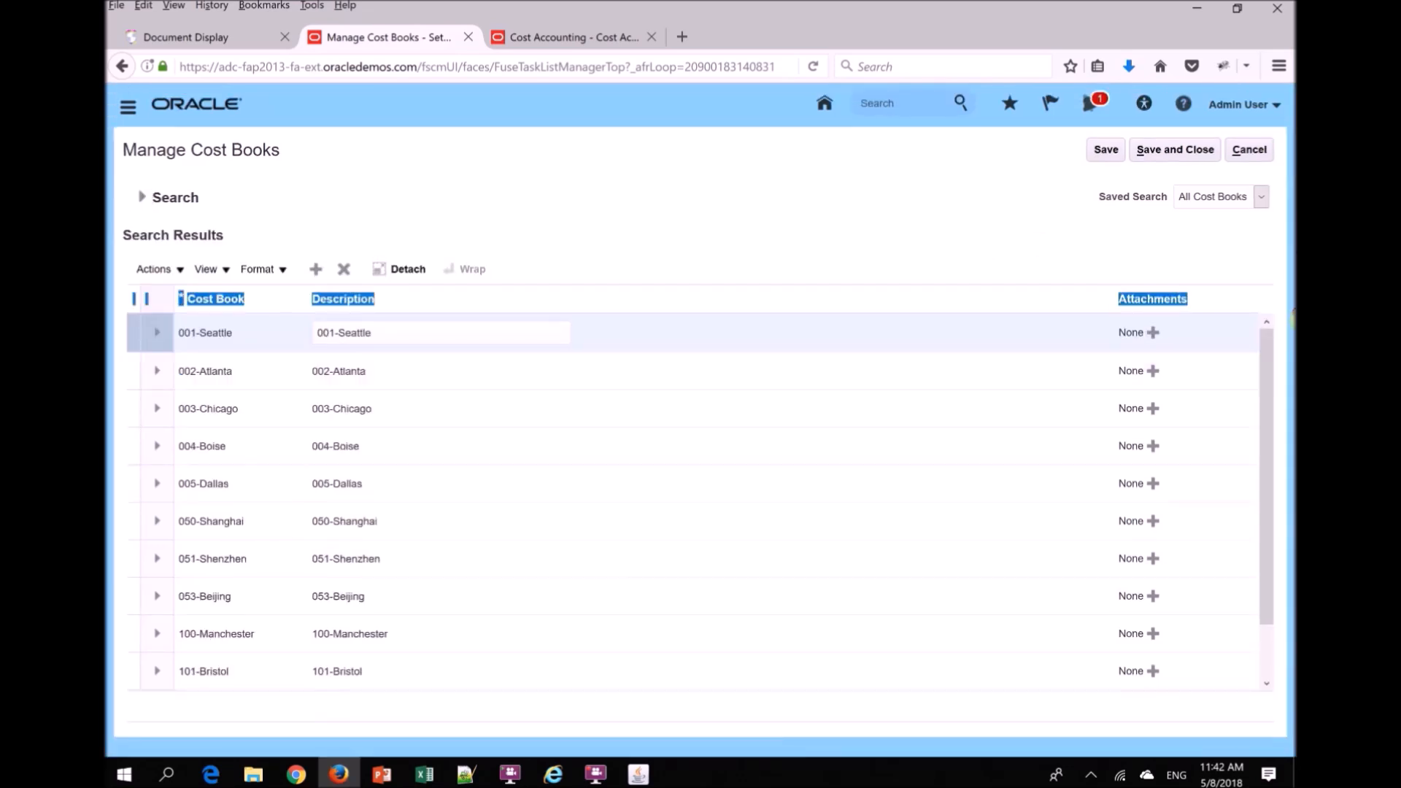
left_click(666, 191)
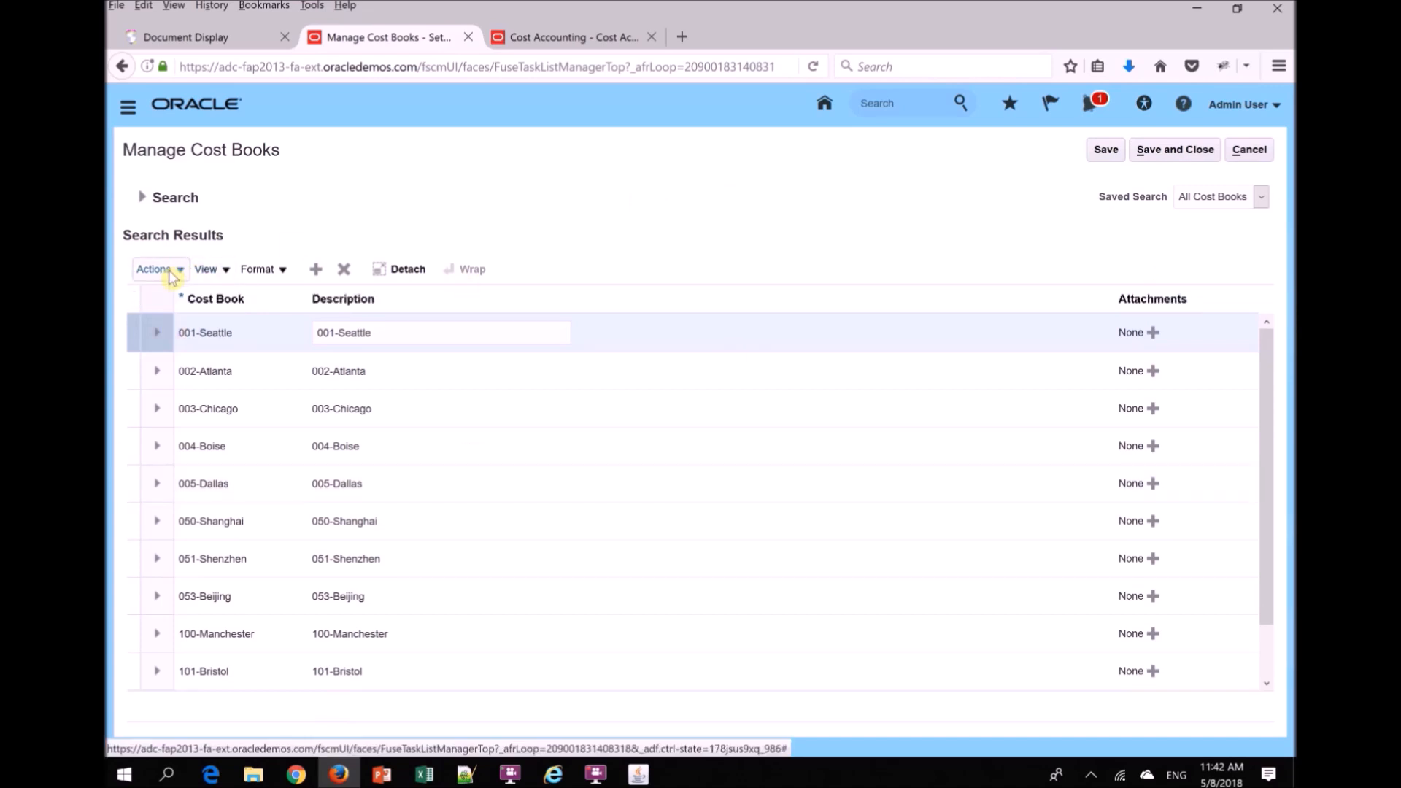
- Add a new cost book row and name it MI-CB
left_click(316, 270)
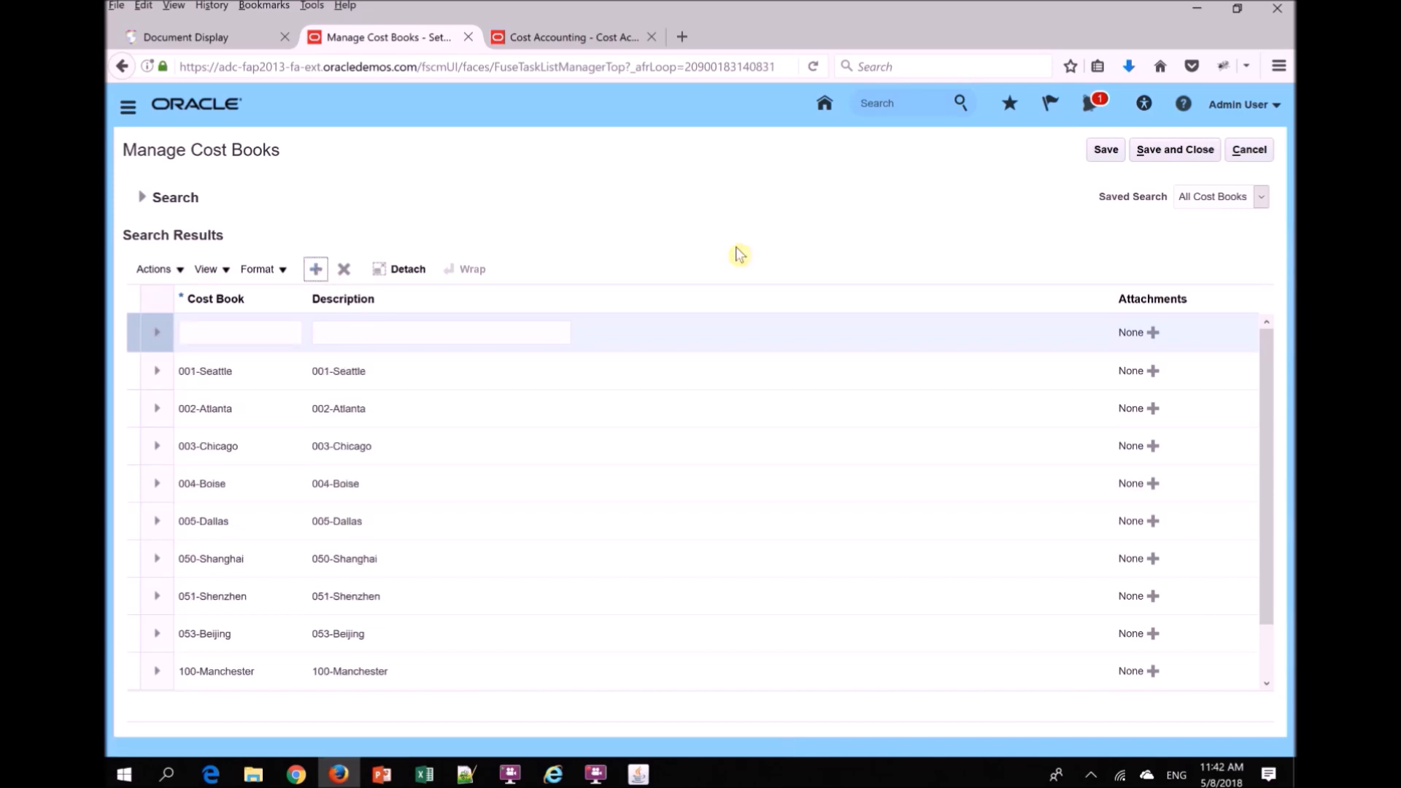
left_click(220, 330)
type("MI")
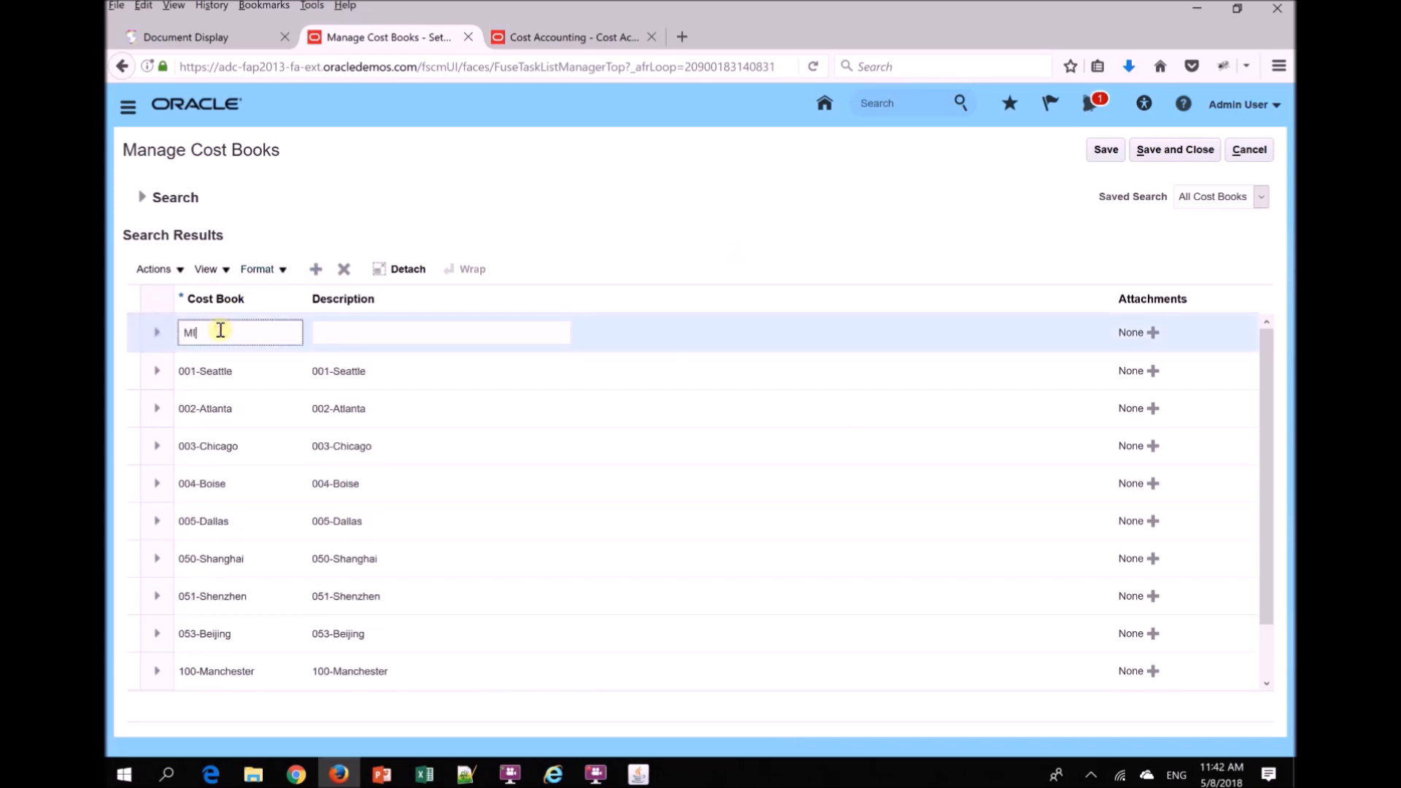
type("-CB")
- Describe the new cost book as "MI Costbook", then save and close the cost books
key("Tab")
type("MI C")
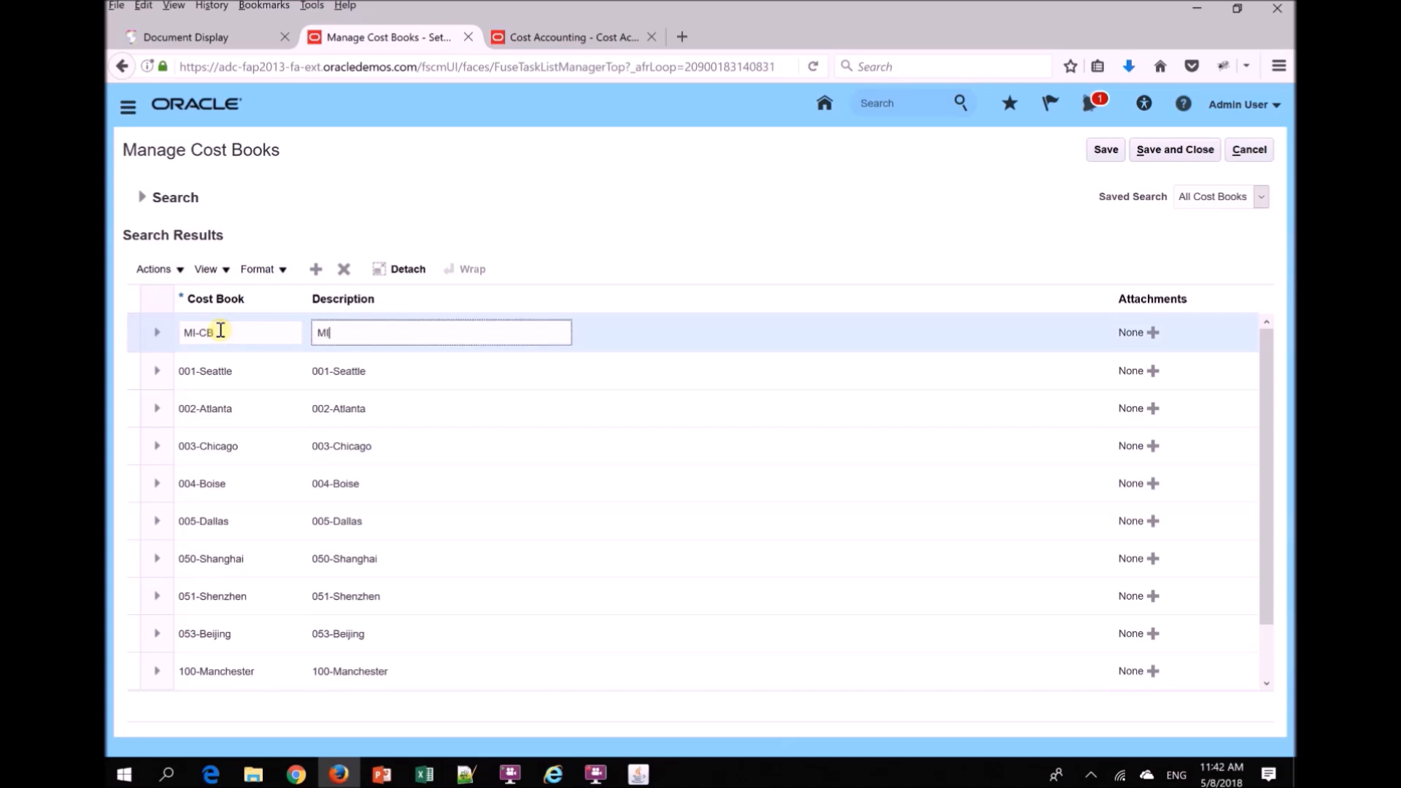
type("oon")
type("b")
key("BackSpace")
key("BackSpace")
type("stbook")
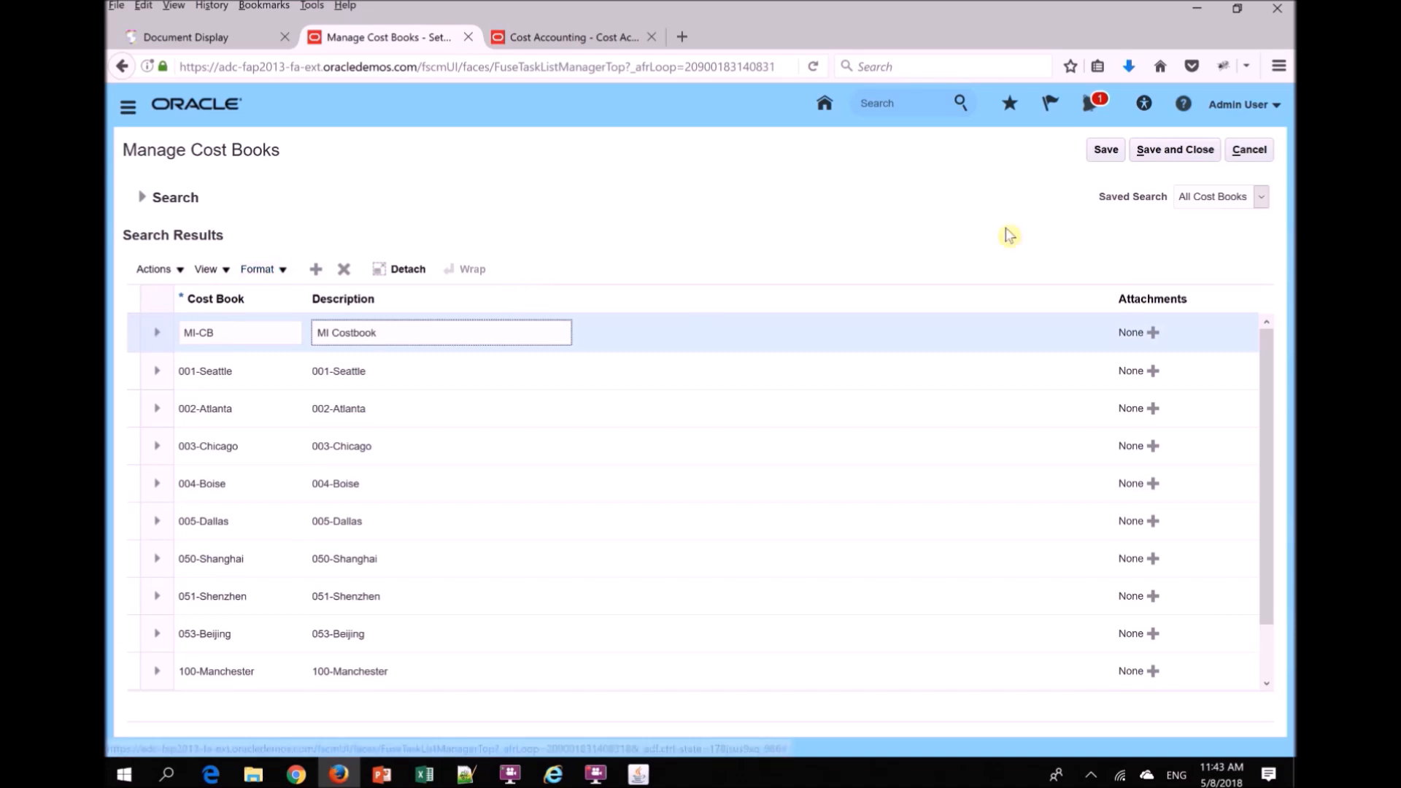
left_click(1162, 151)
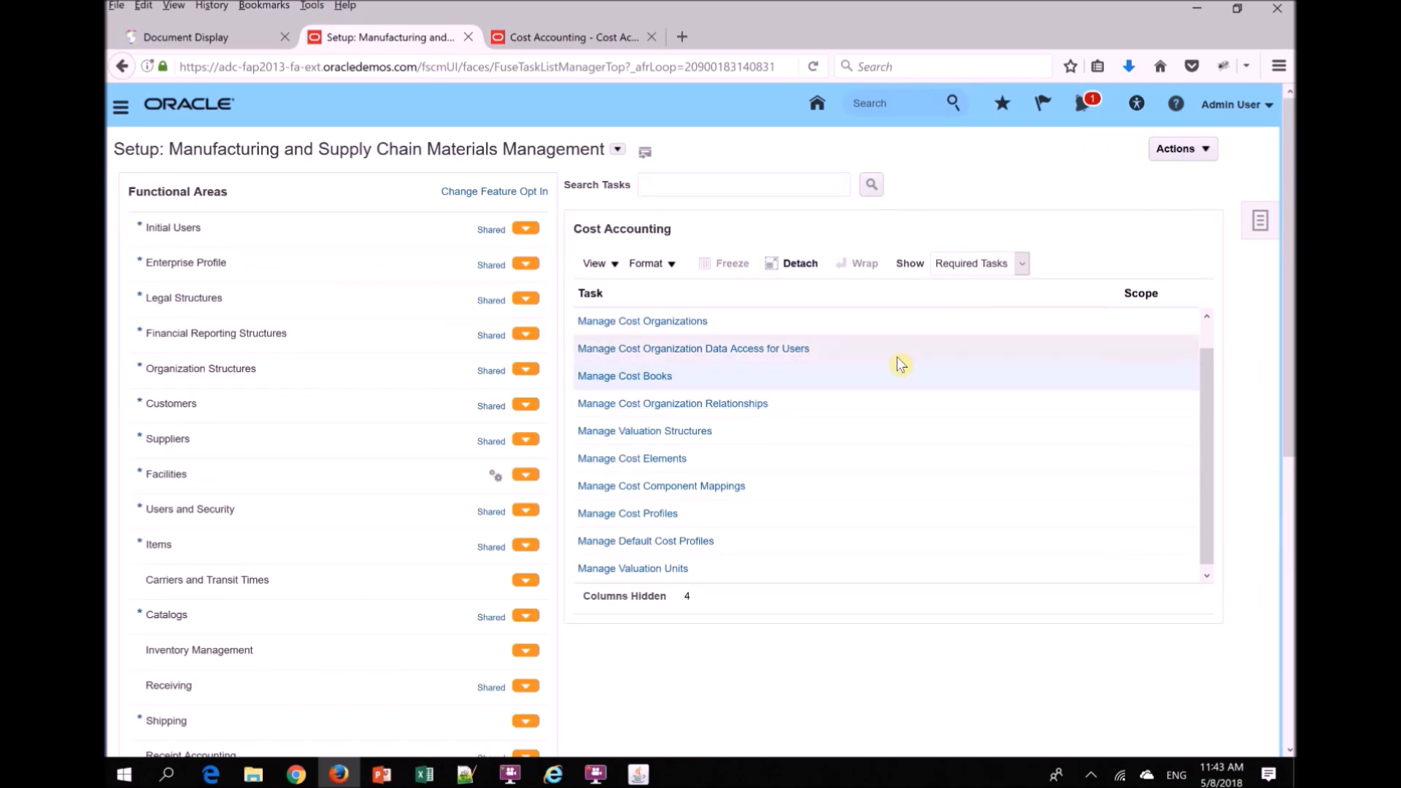
- Switch to the PowerPoint slide show, review the Cost Book and Cost Organization slides, and return to the Oracle setup page in Firefox
key("alt+Tab")
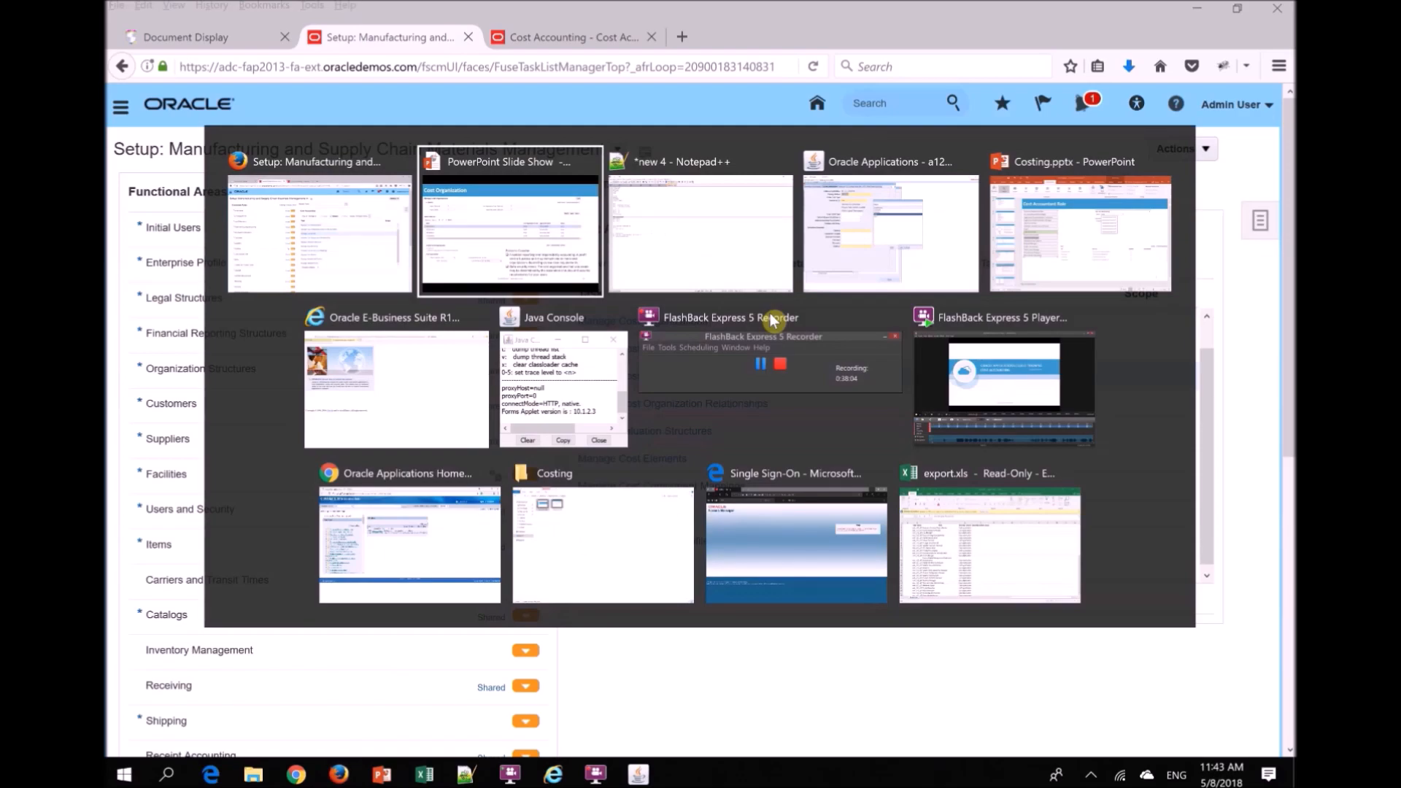
key("Left")
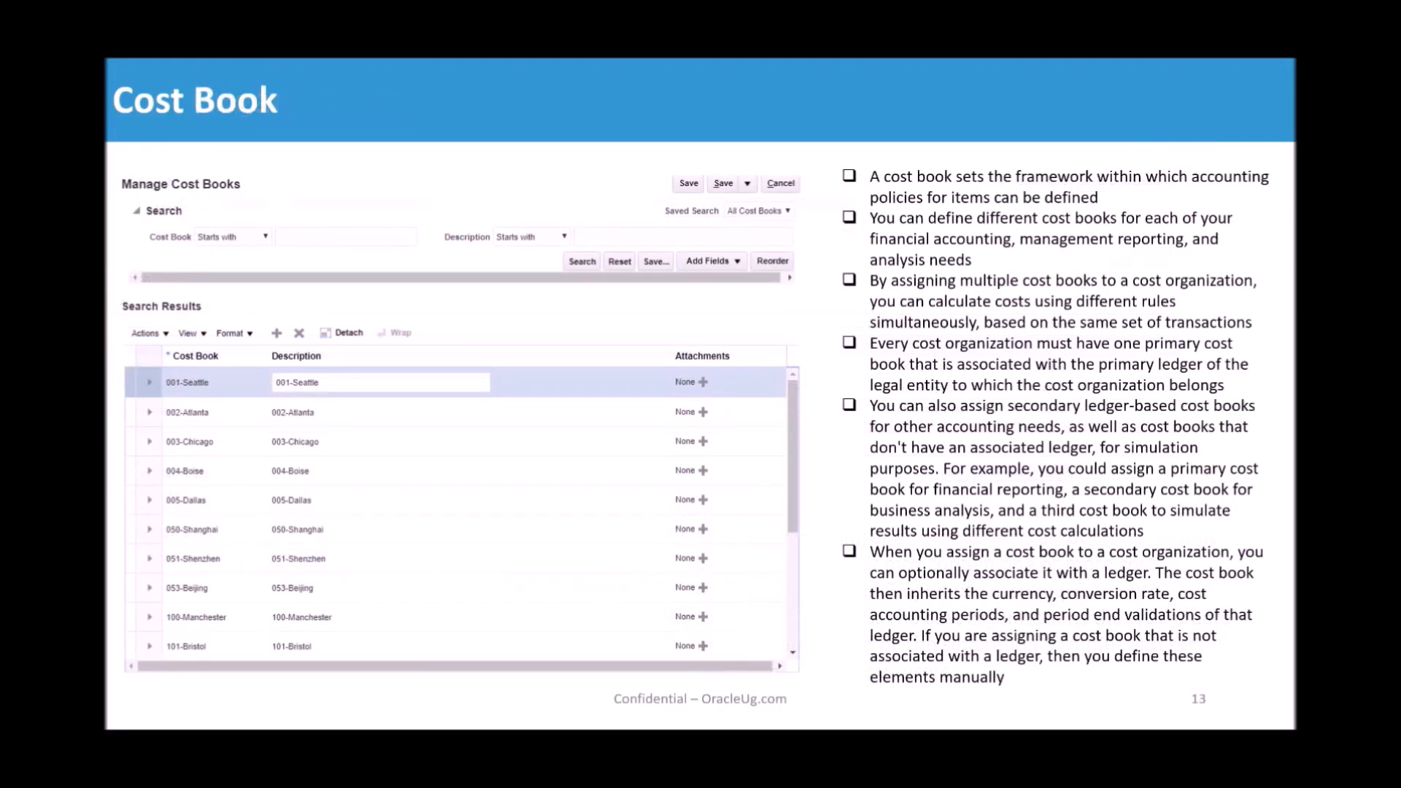
key("Right")
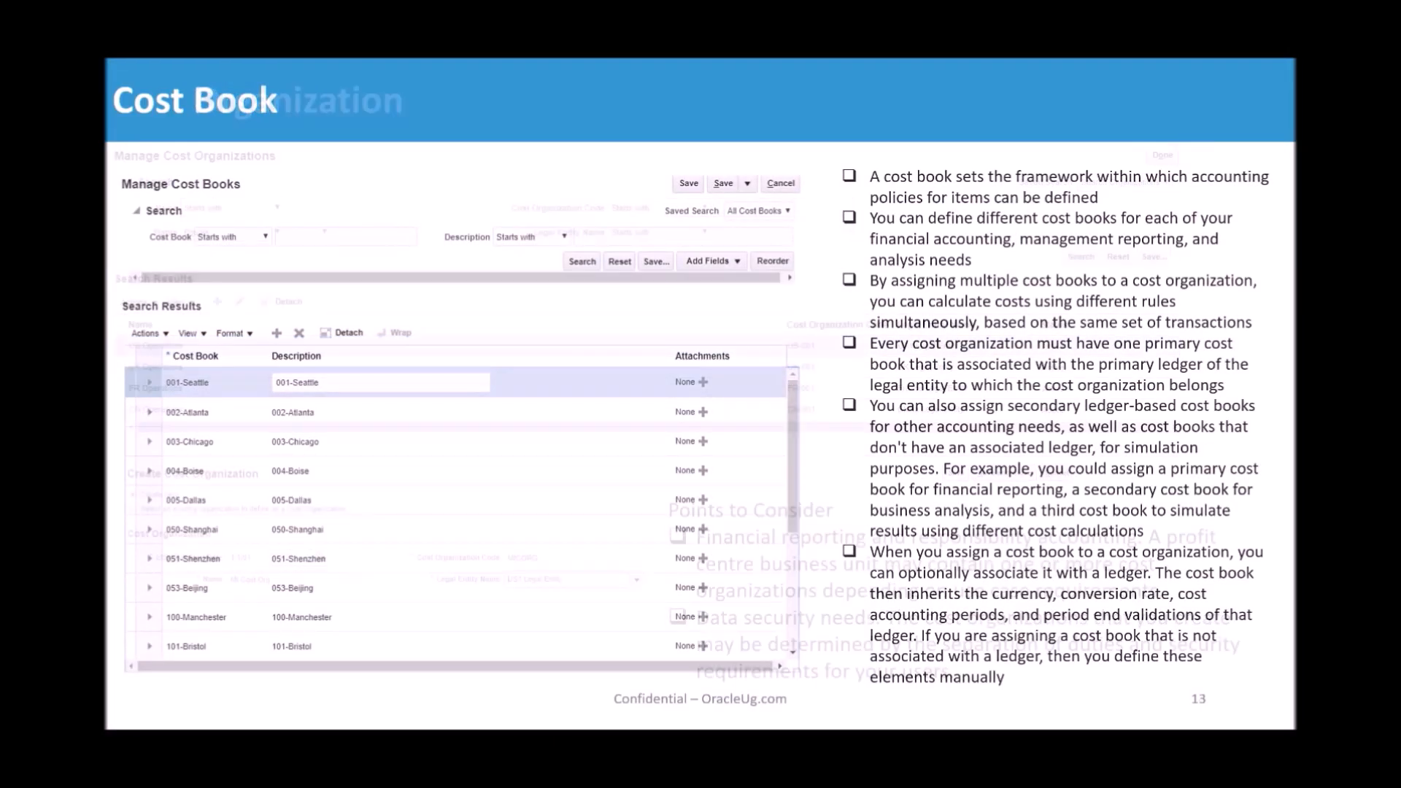
key("alt+Tab")
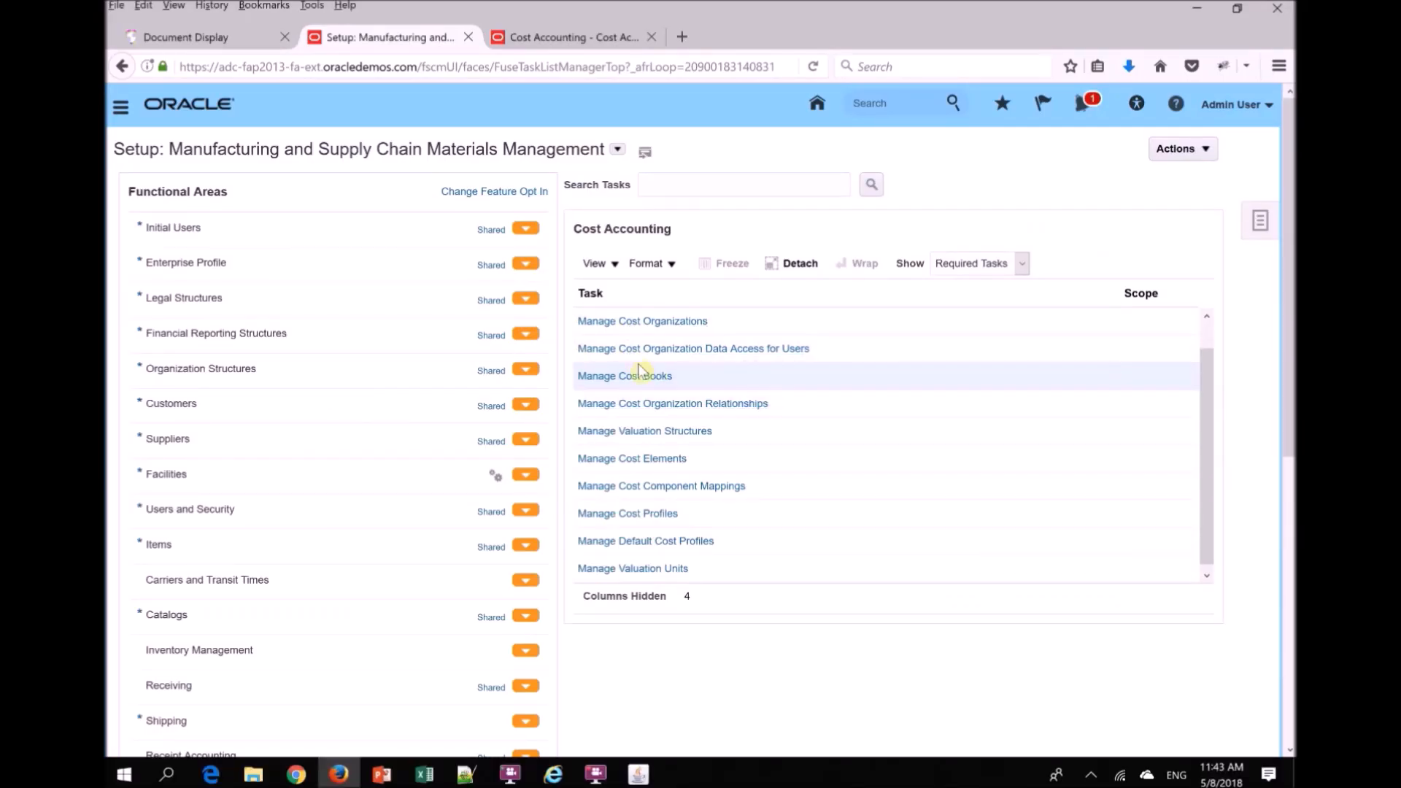
- In Manage Cost Organizations, start creating a new cost organization with the code MI_CO1
left_click(641, 321)
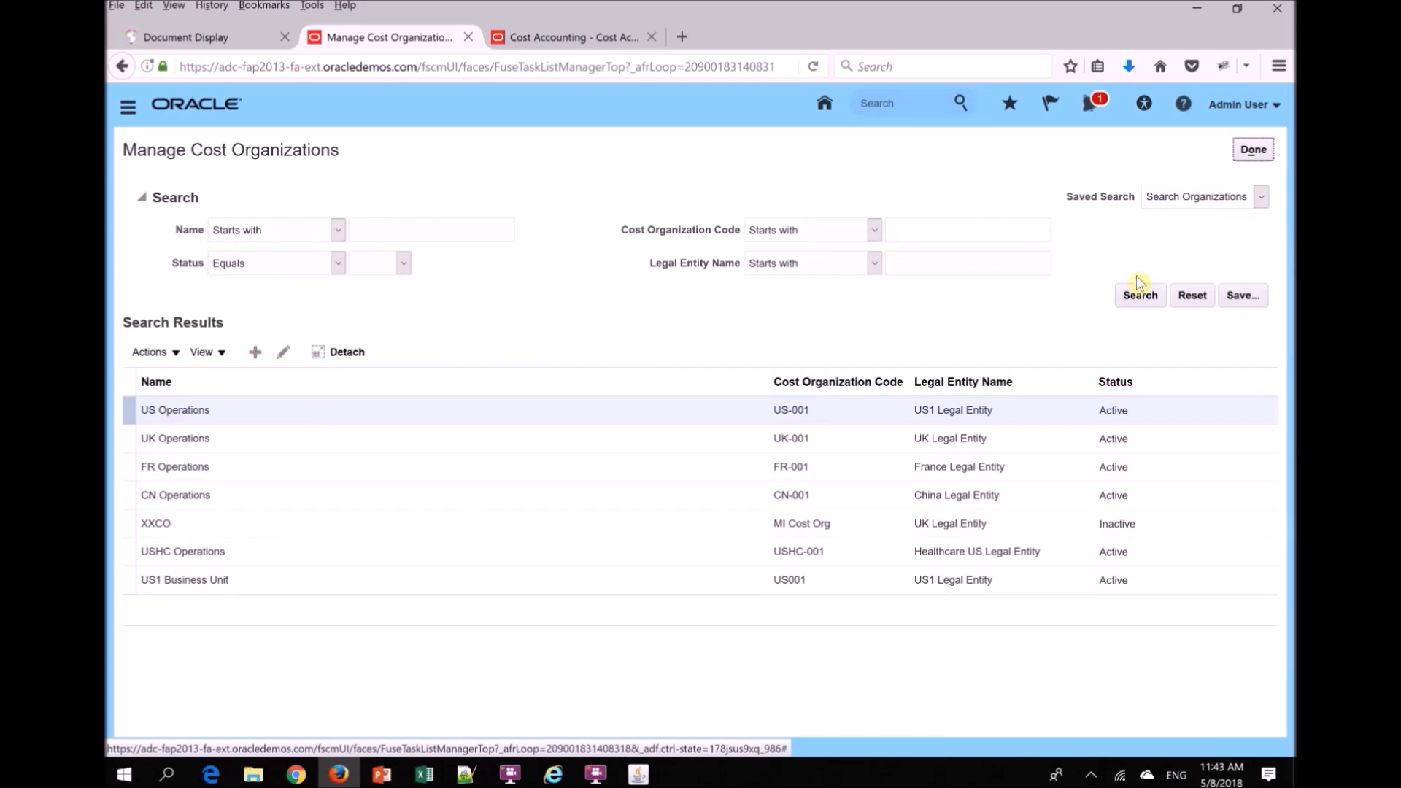
left_click(255, 354)
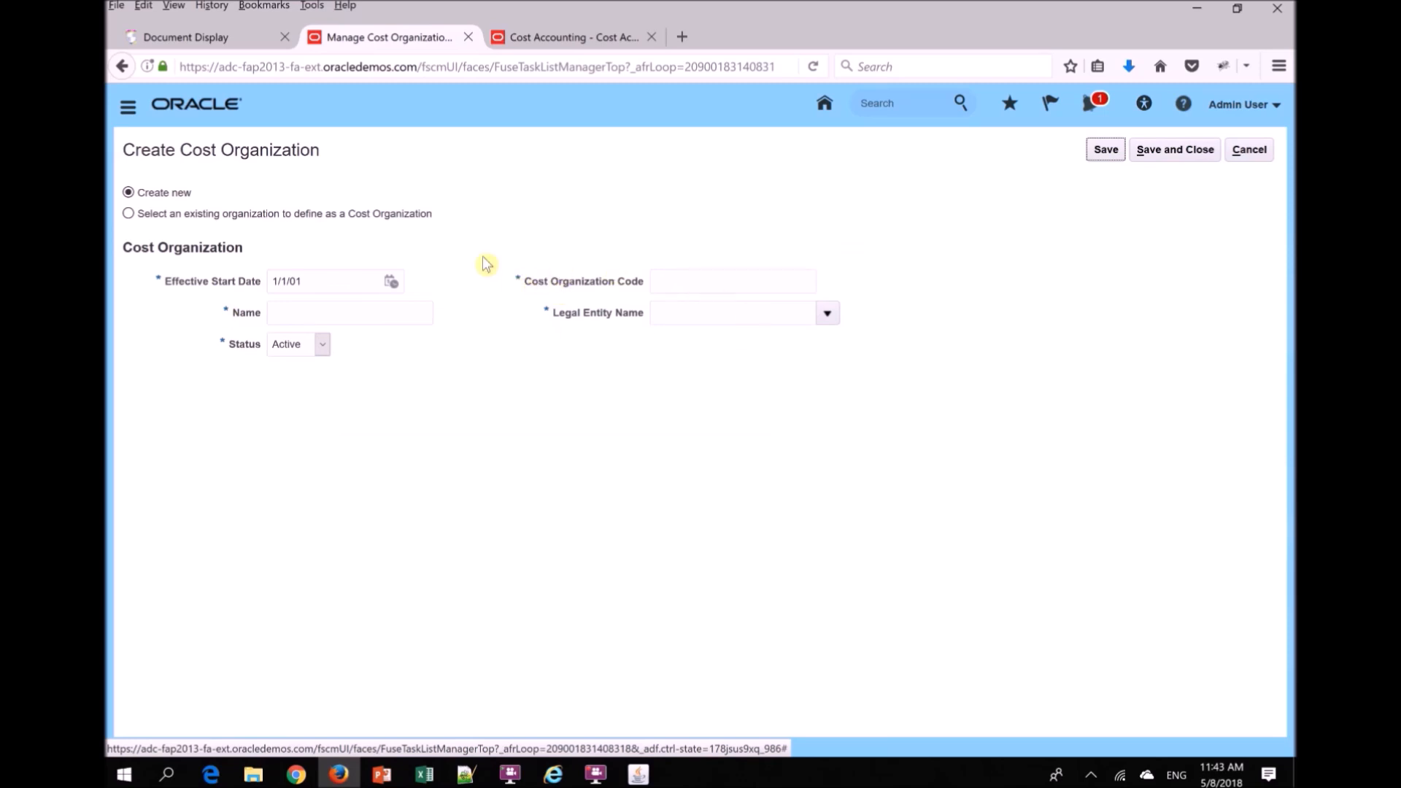
left_click(694, 278)
type("MI")
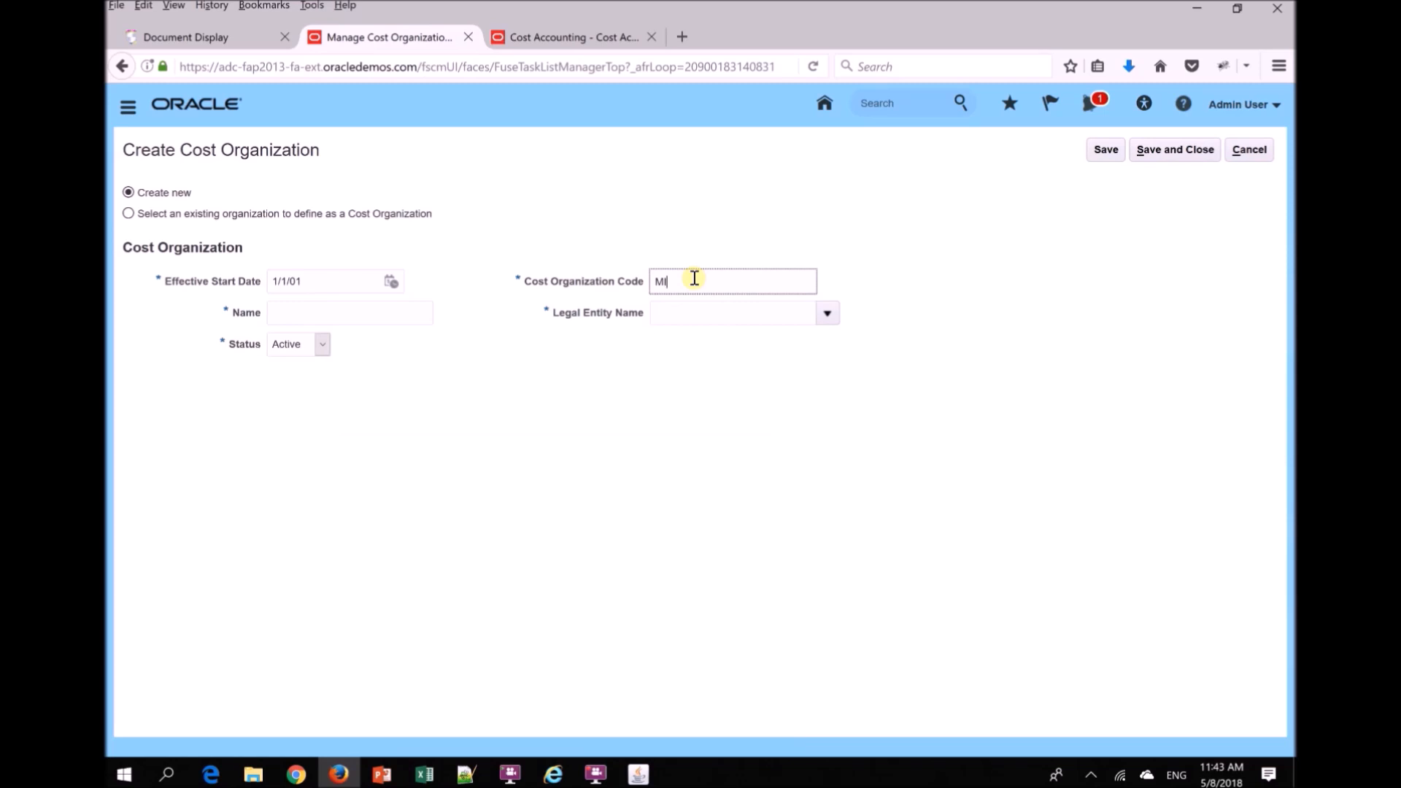
type("_CO1")
key("Tab")
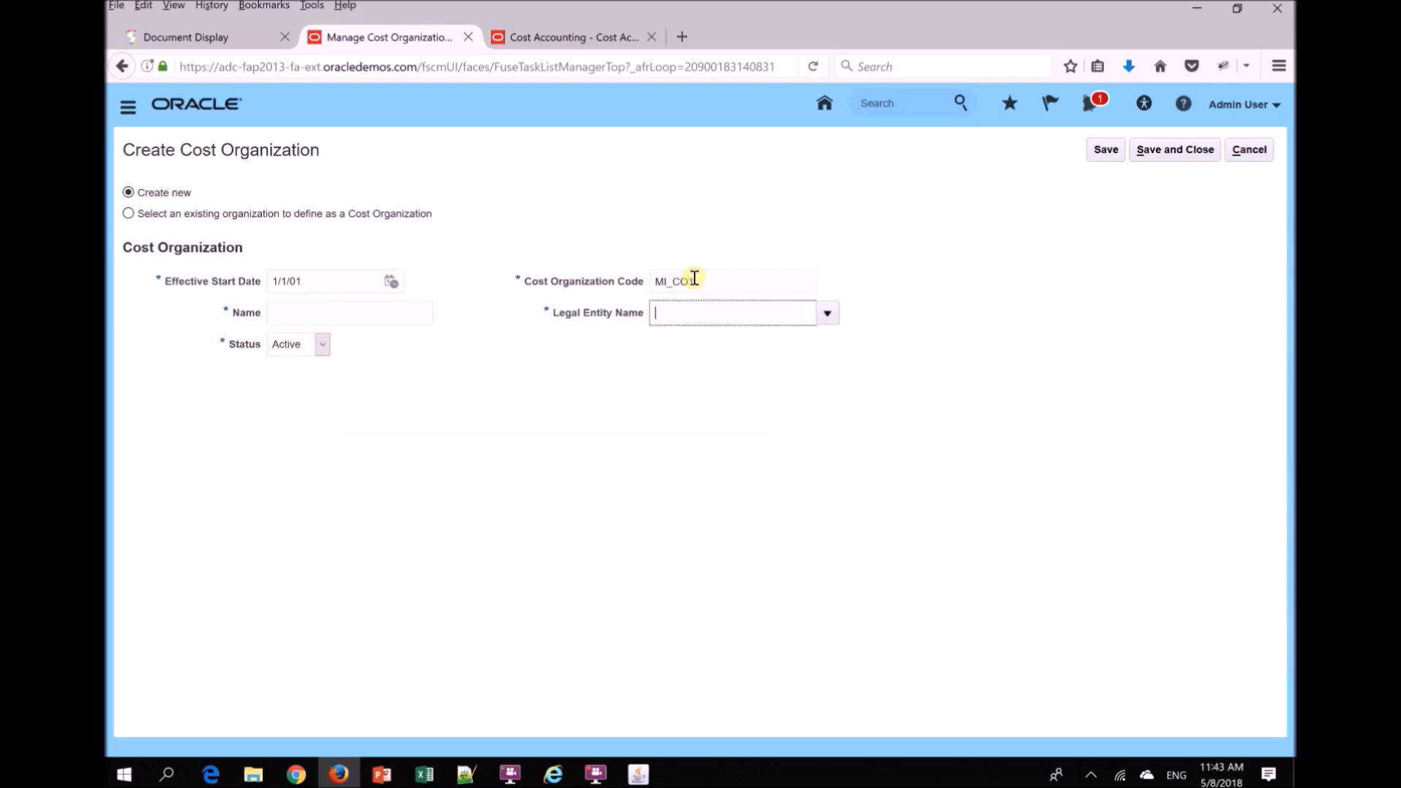
key("Tab")
- Name the new cost organization "MI Cost Org1"
left_click(388, 315)
type("MI")
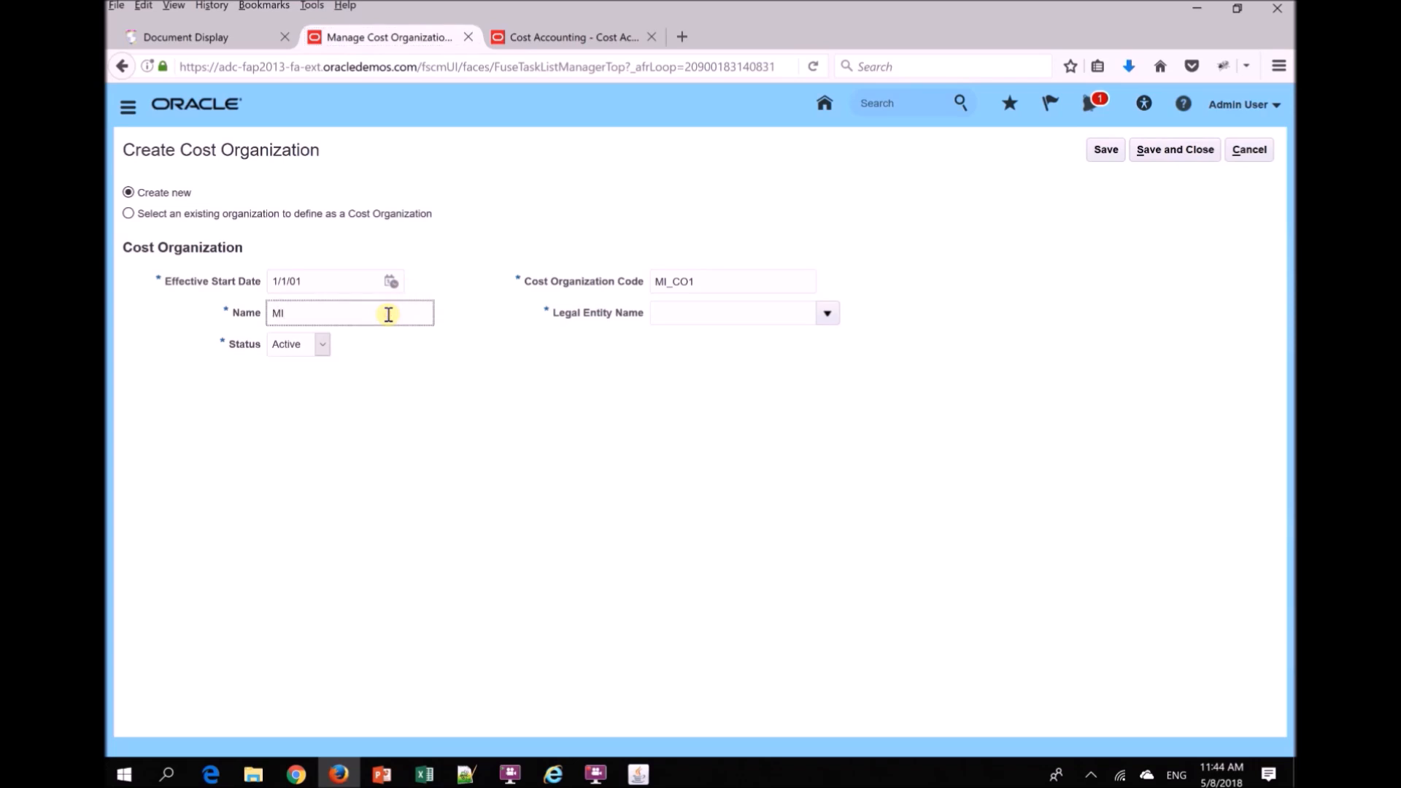
type(" Cost Org1")
key("Tab")
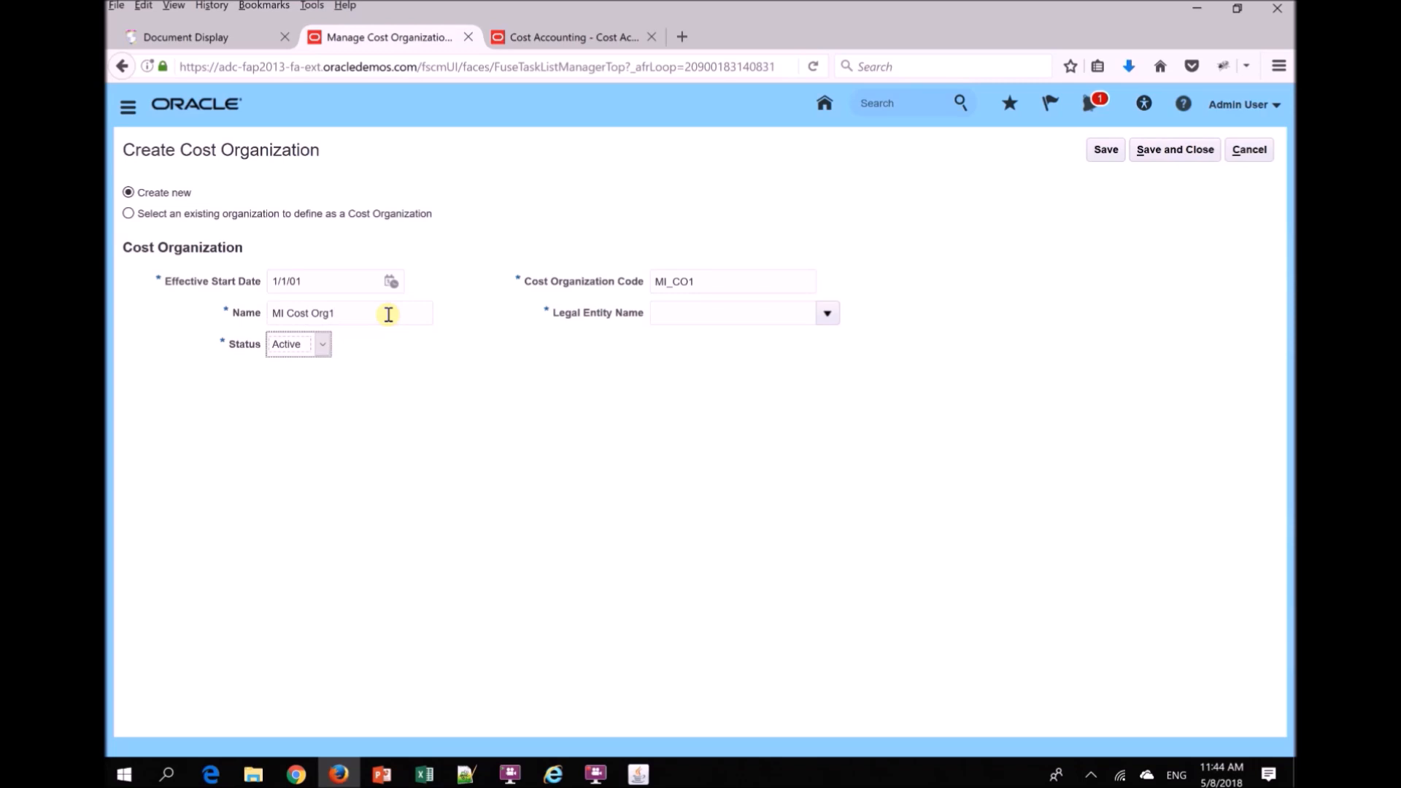
- Search the legal entities for UK, assign UK Legal Entity to the cost organization, then save and close back to the setup task list
left_click(697, 313)
type("UK")
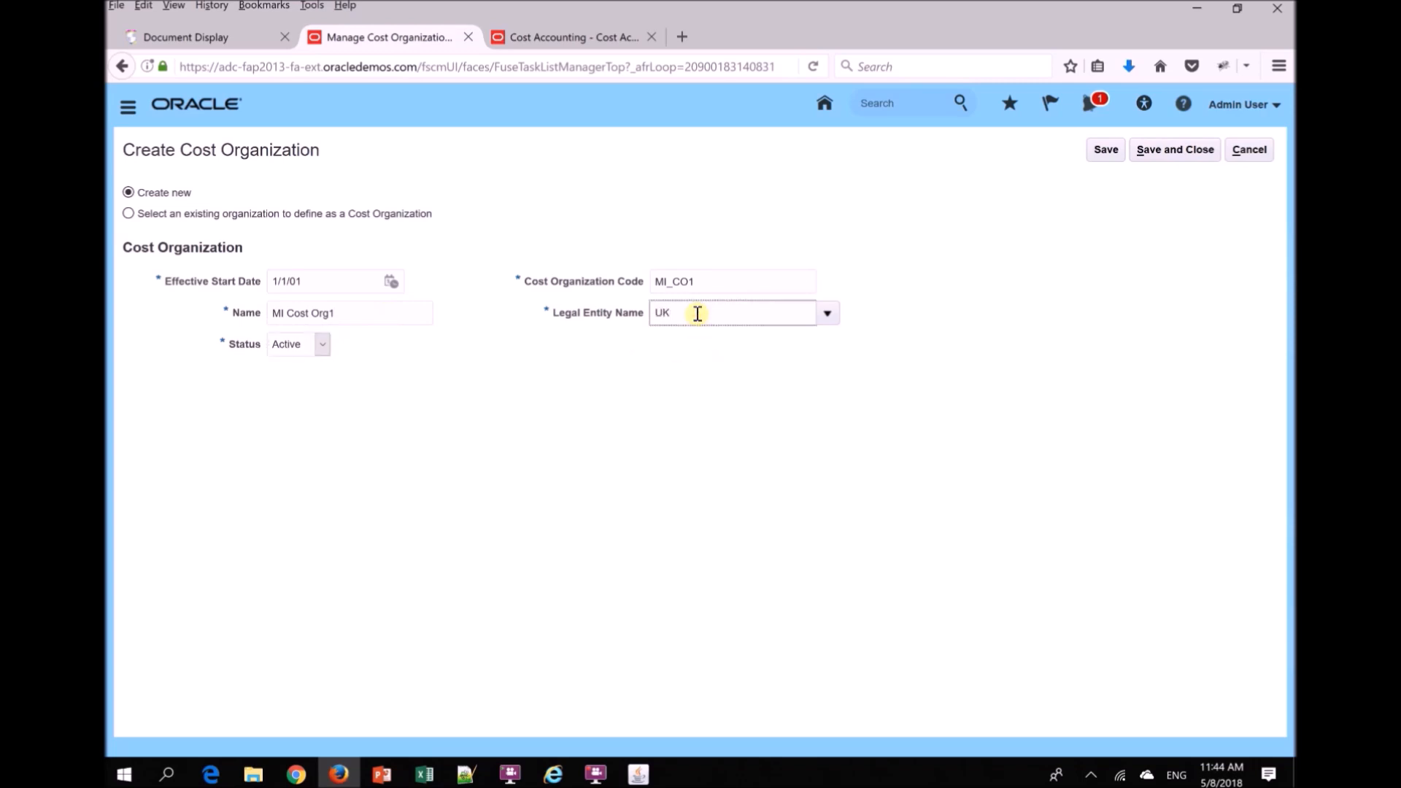
key("Tab")
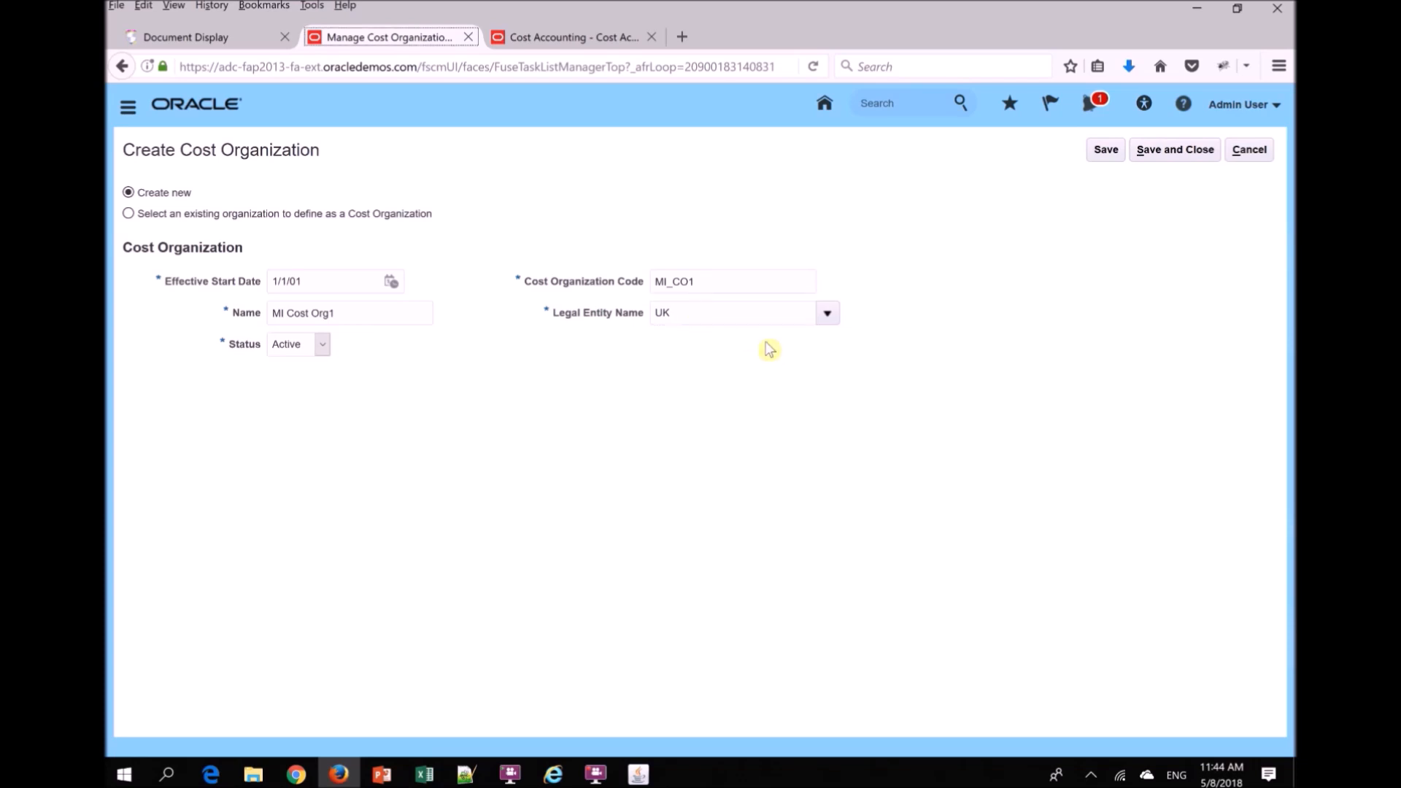
left_click(828, 314)
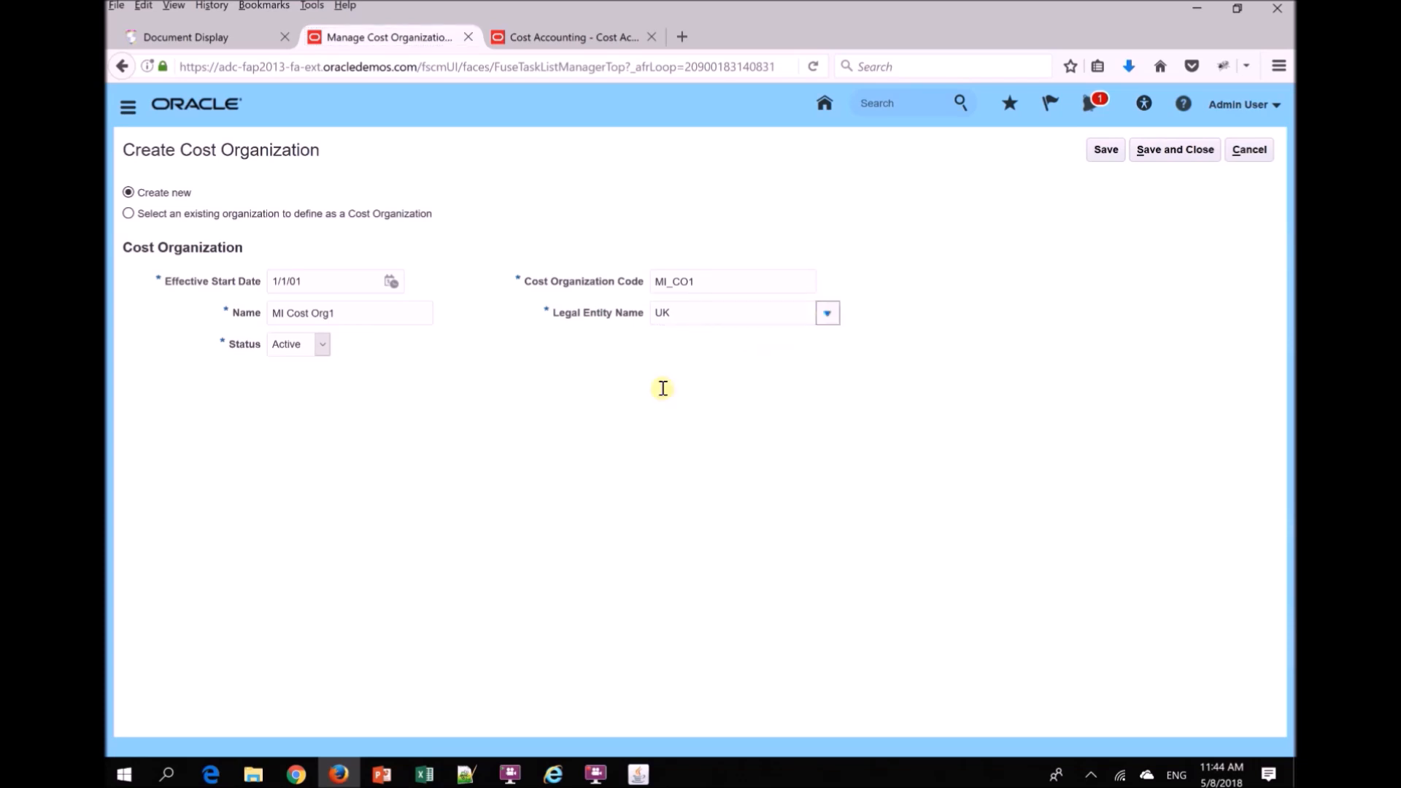
left_click(665, 605)
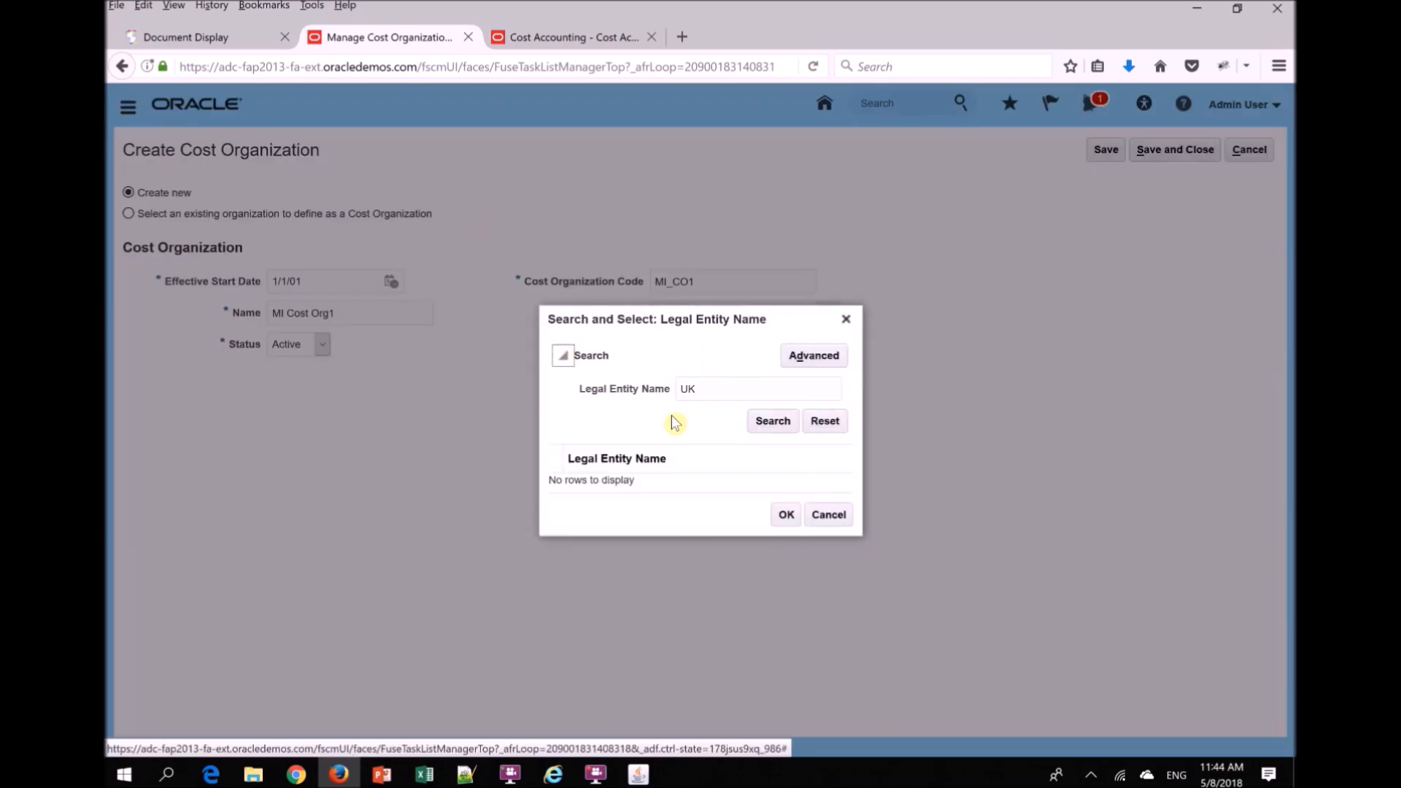
left_click(768, 420)
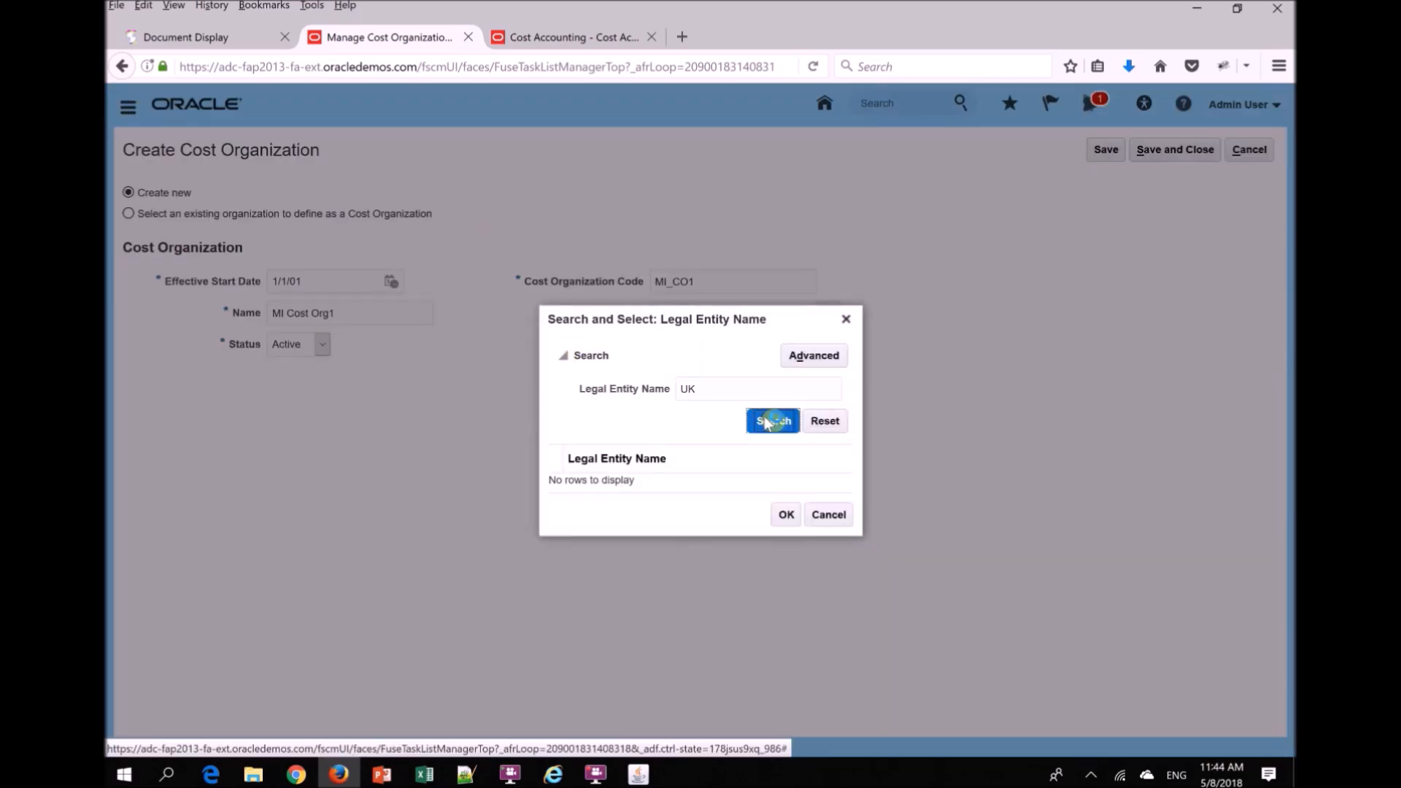
left_click(684, 485)
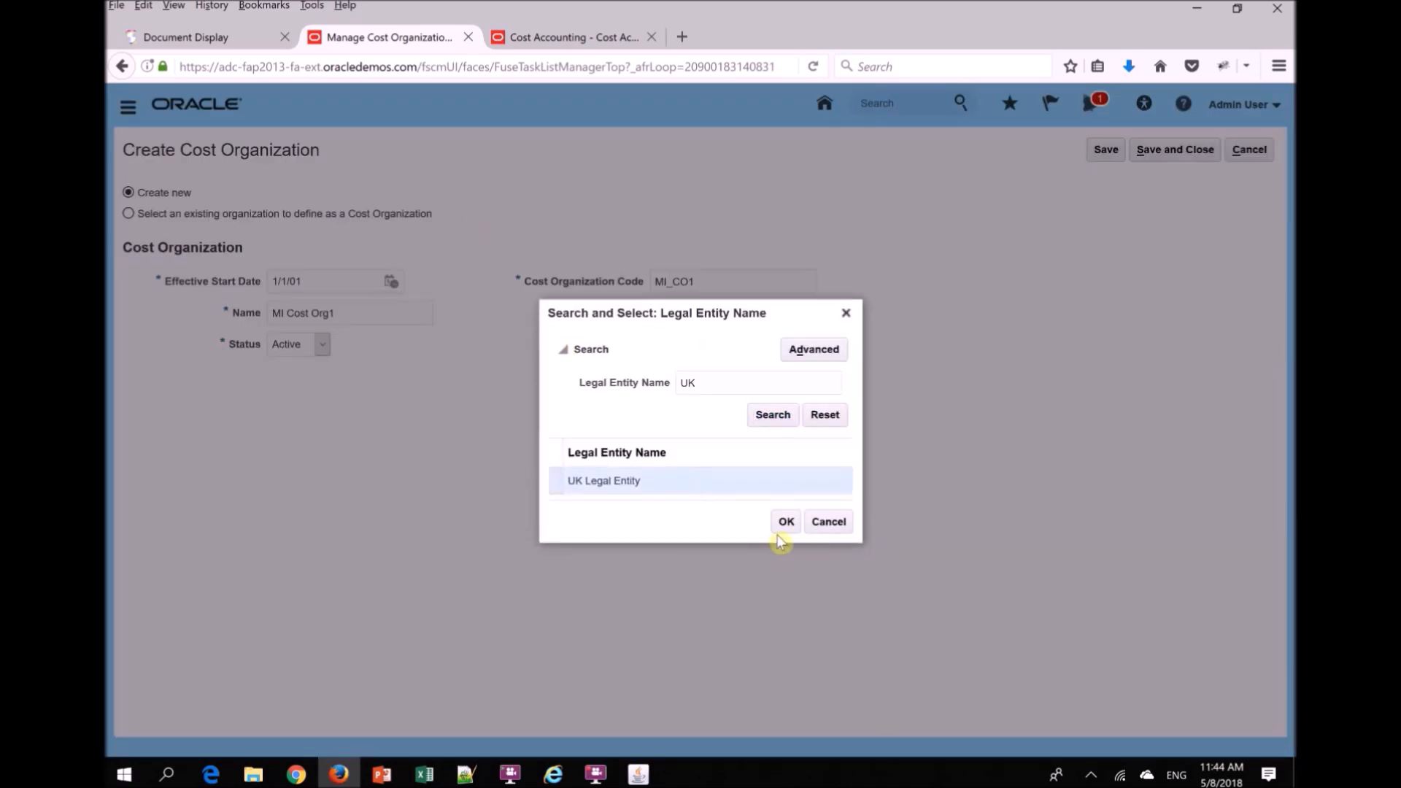
left_click(785, 523)
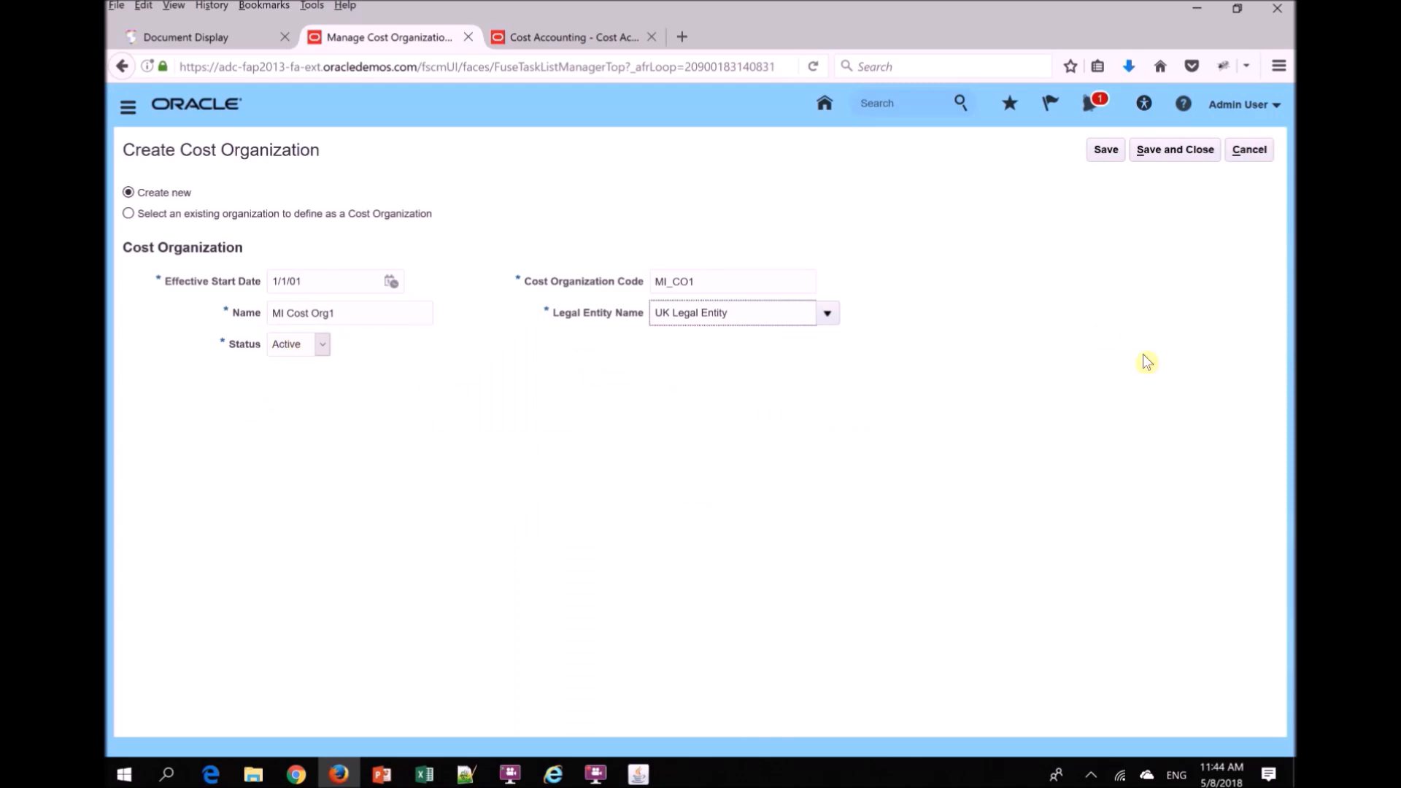
left_click(1145, 155)
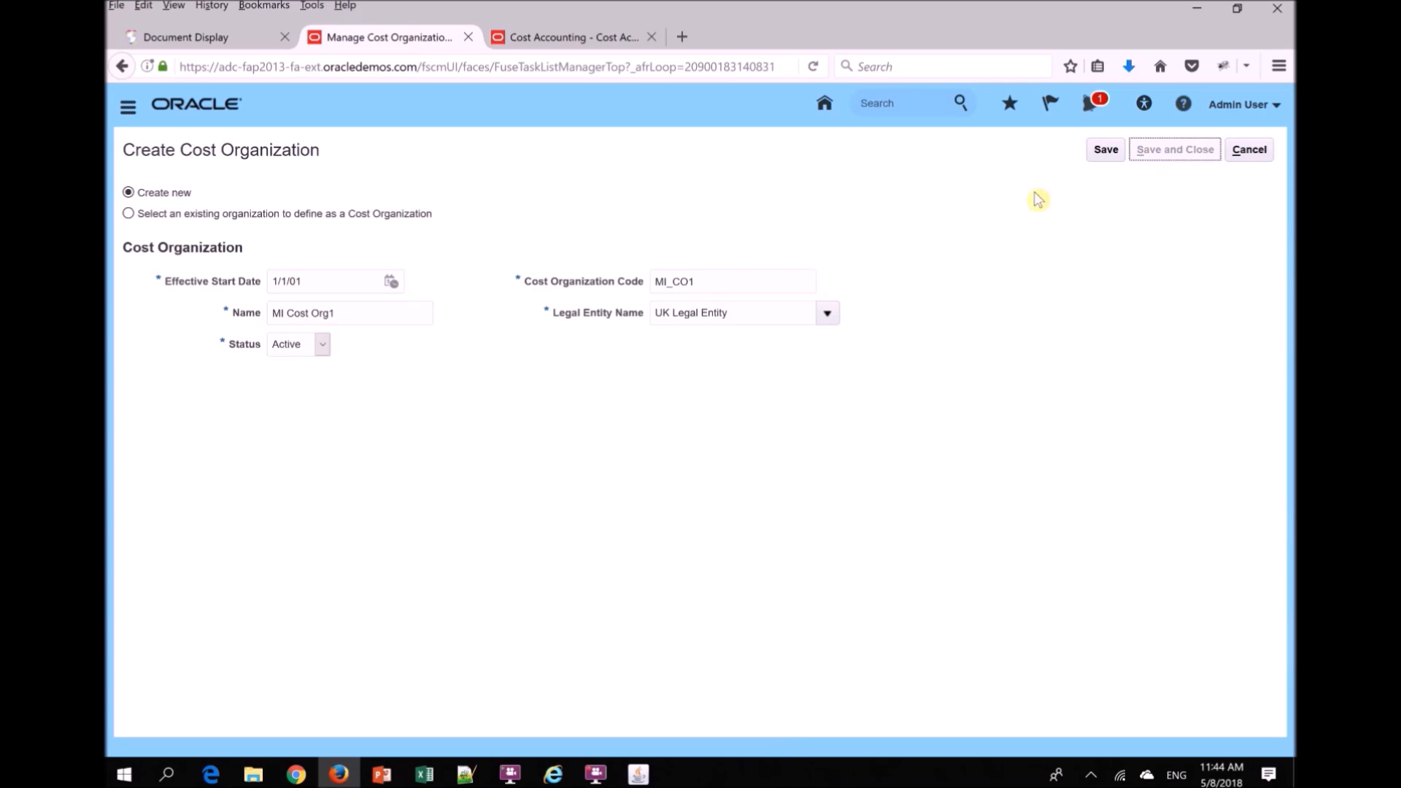
left_click(1248, 151)
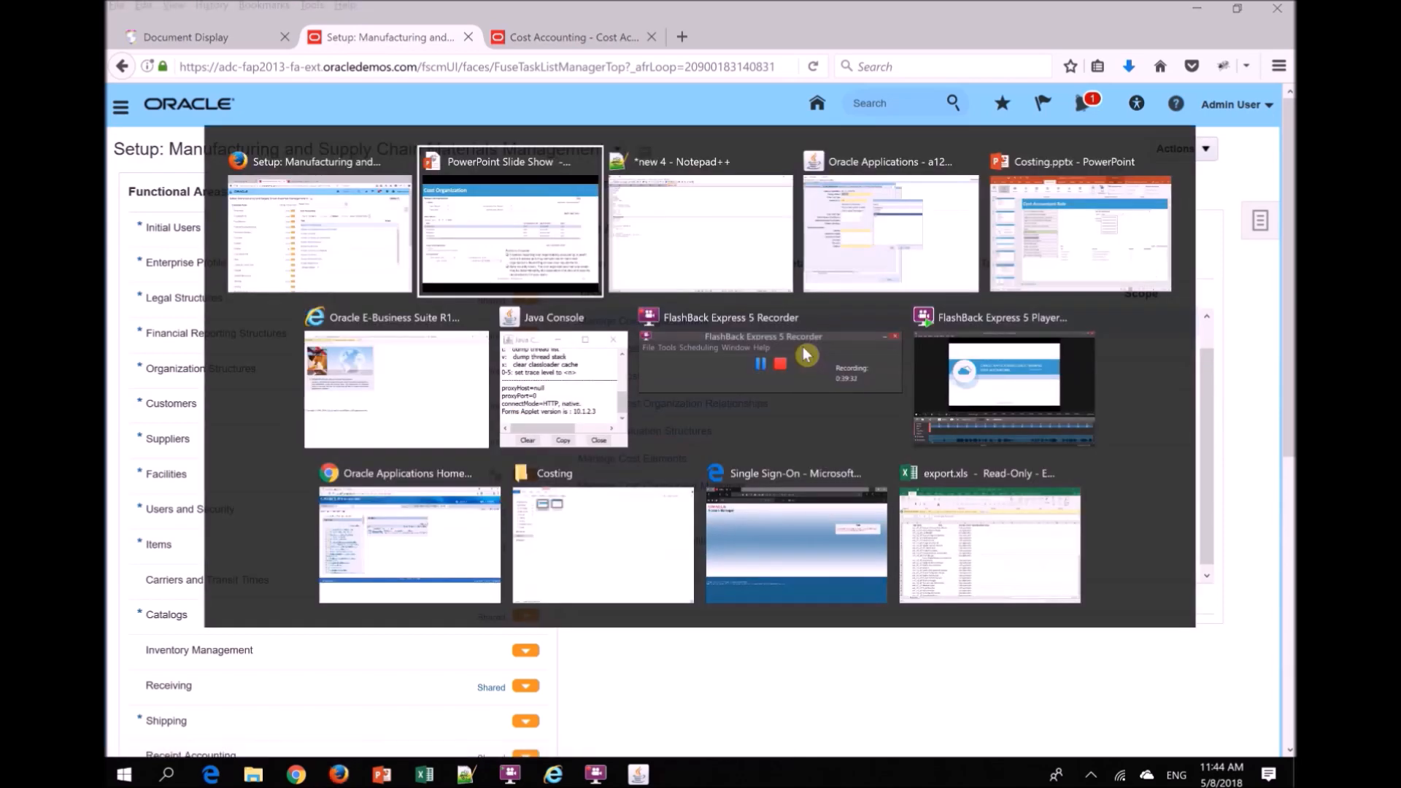
- Switch to the PowerPoint slide show and advance to the "Cost Organization Relationship" slide
key("alt+Tab")
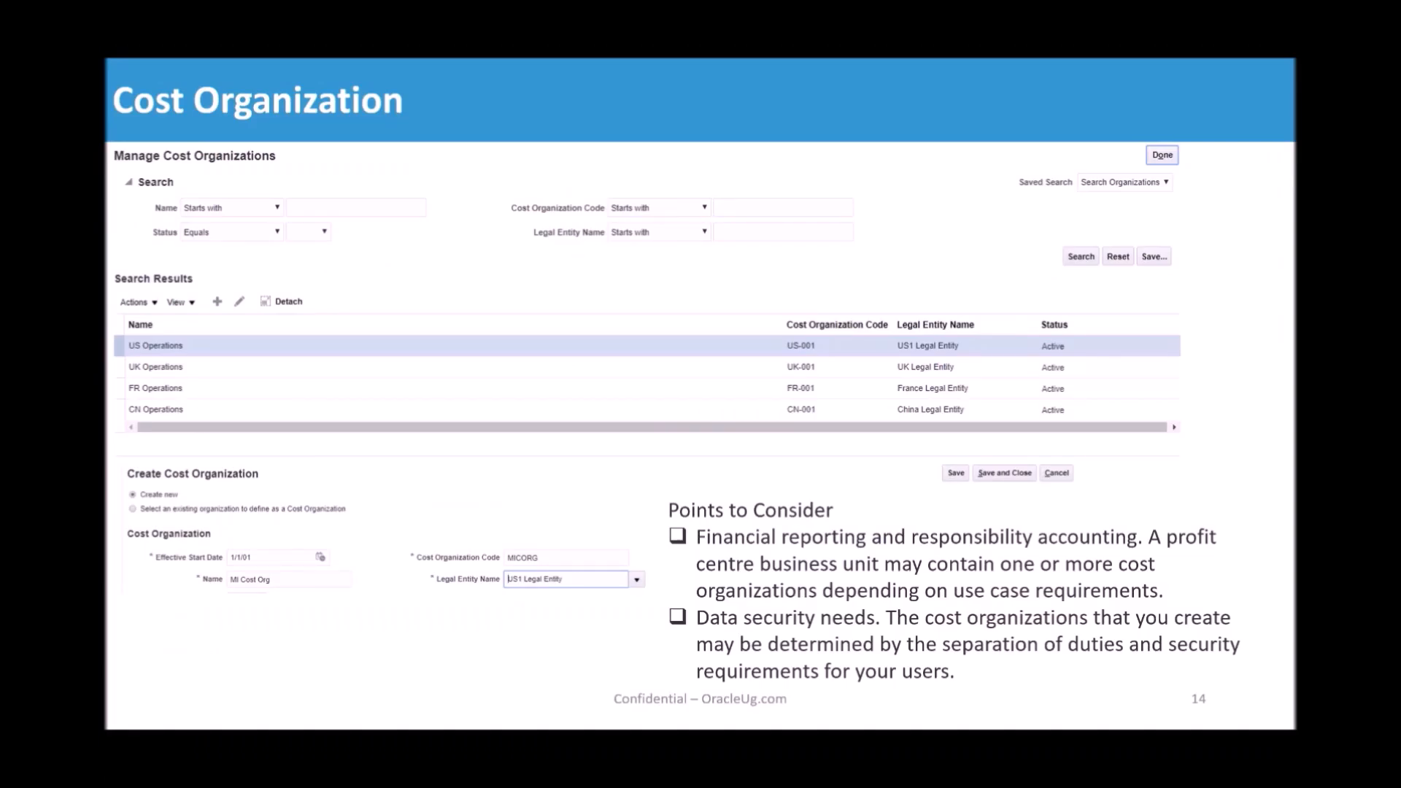
key("Right")
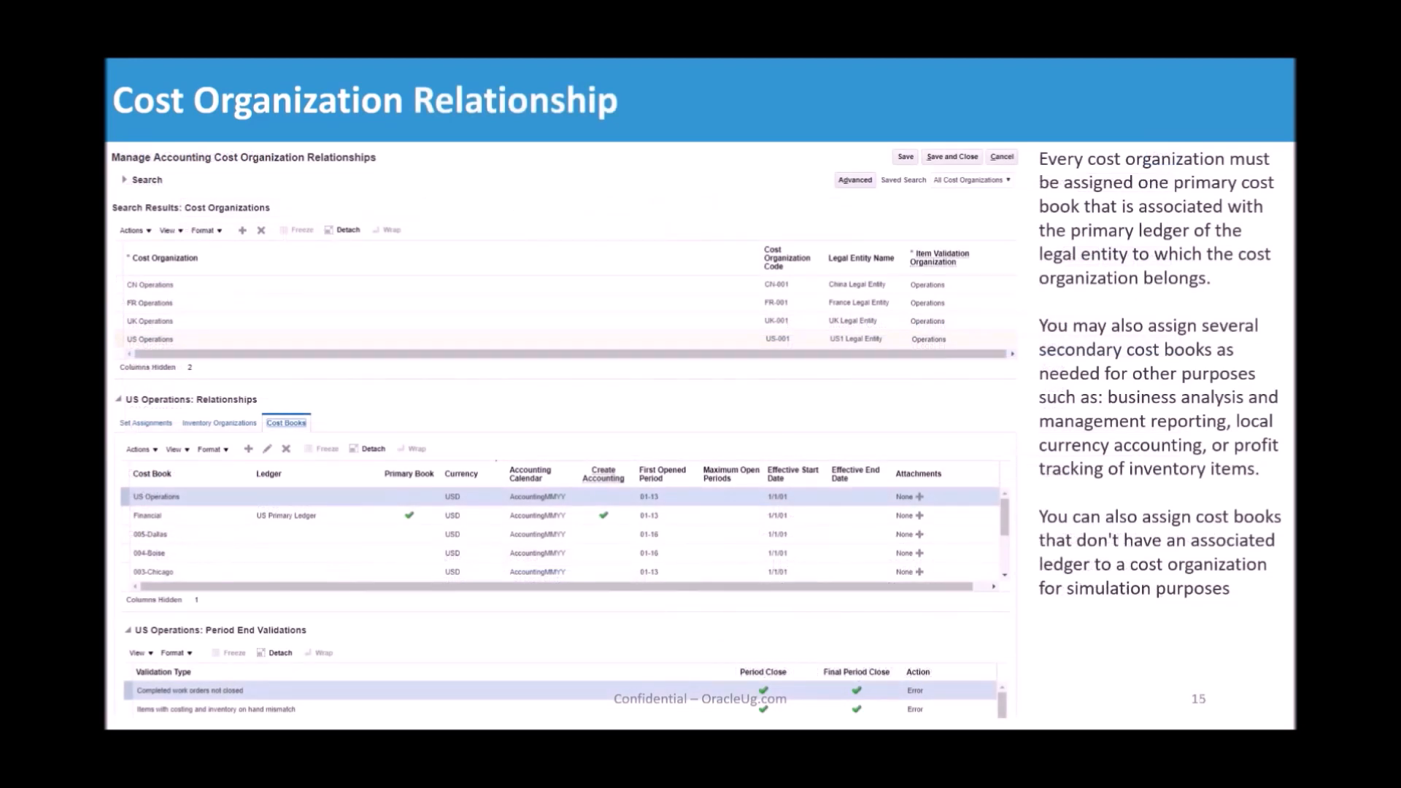
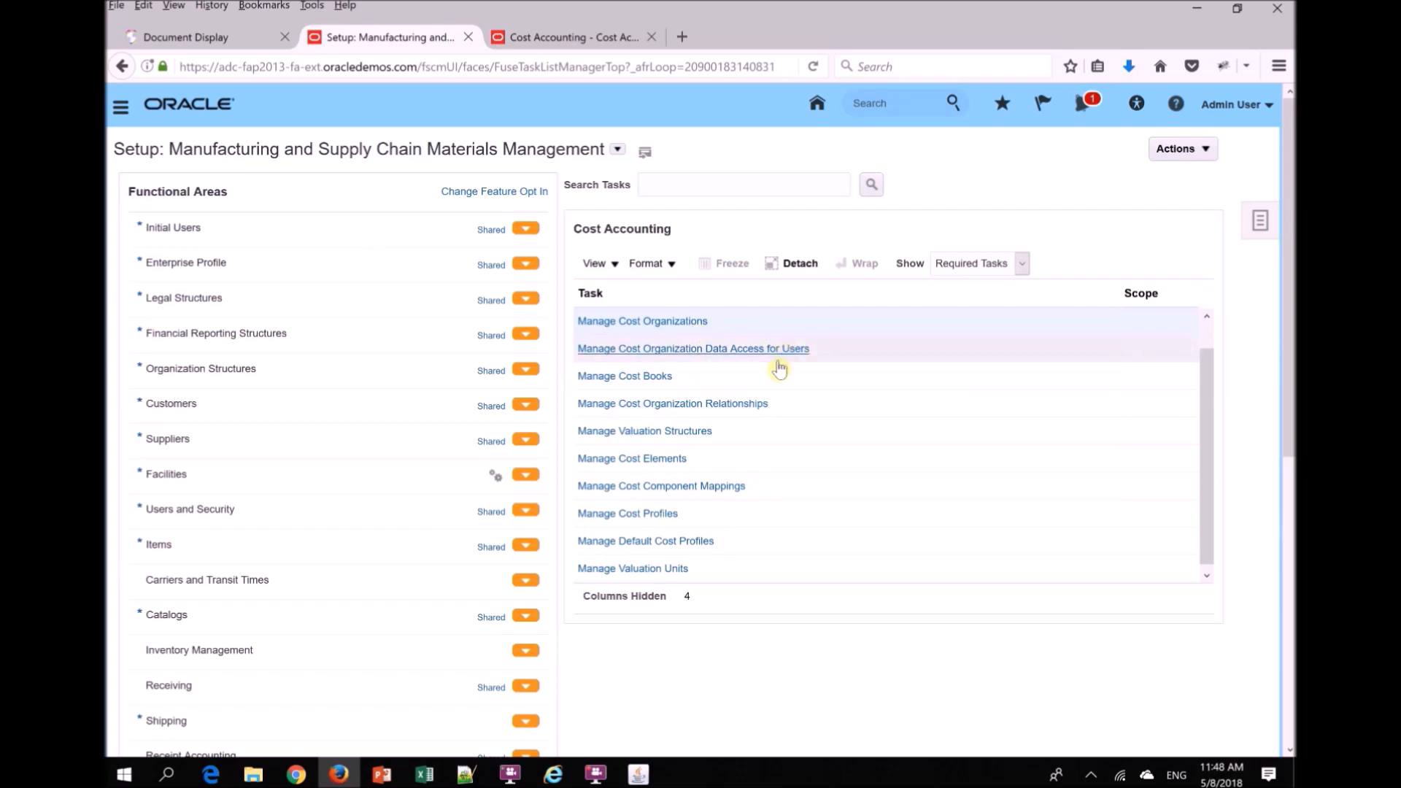
- Open Manage Cost Organization Relationships and add a row for the cost organization MI Cost Org1
left_click(635, 405)
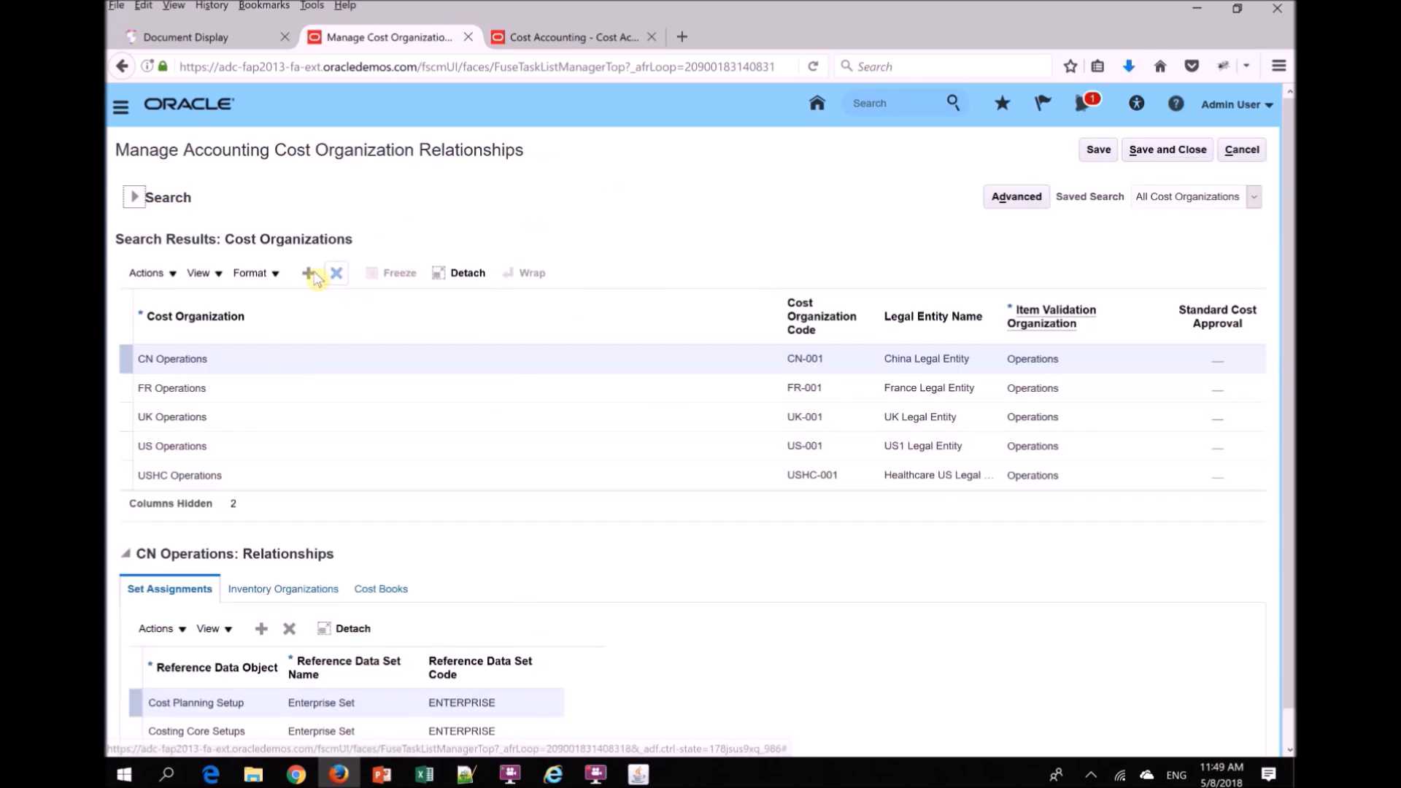
left_click(308, 274)
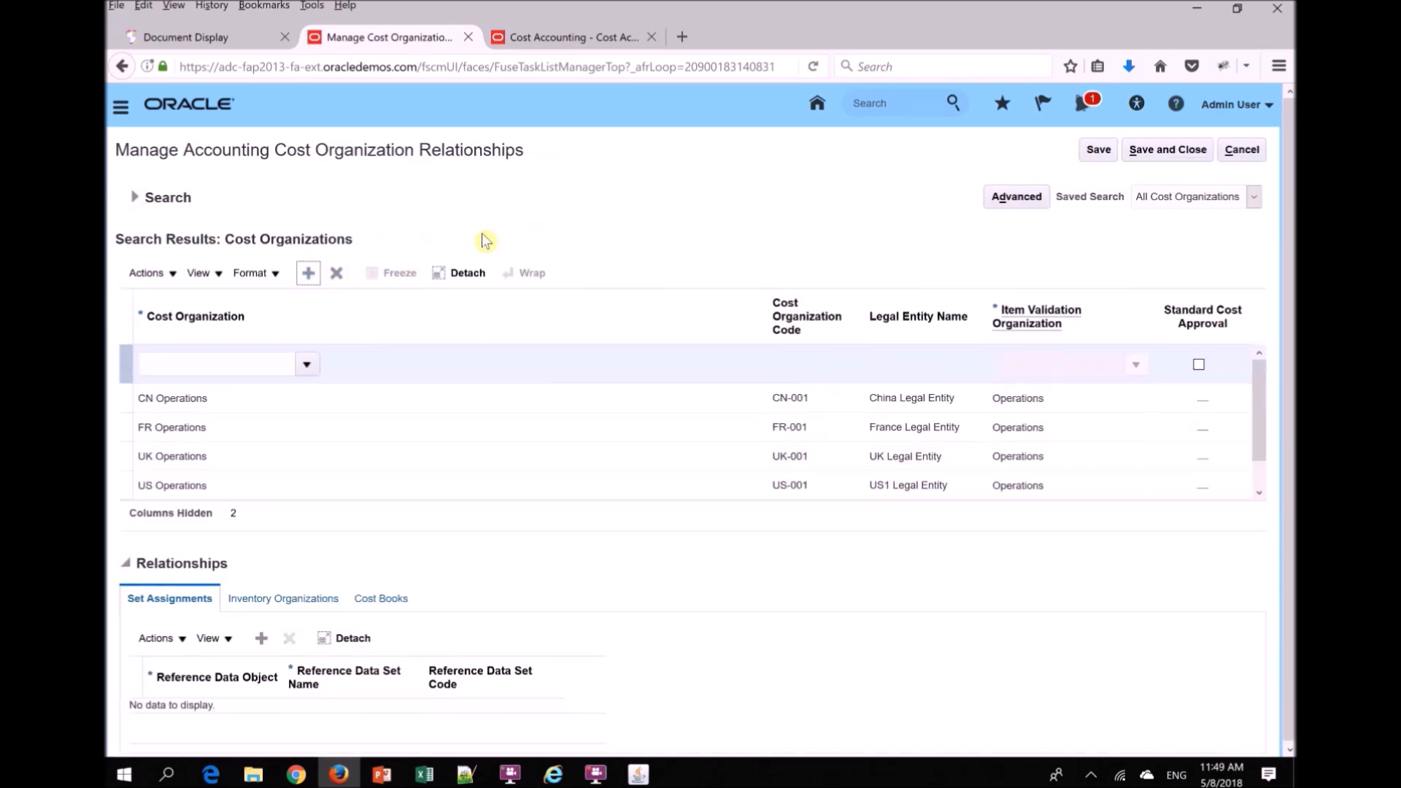
left_click(244, 370)
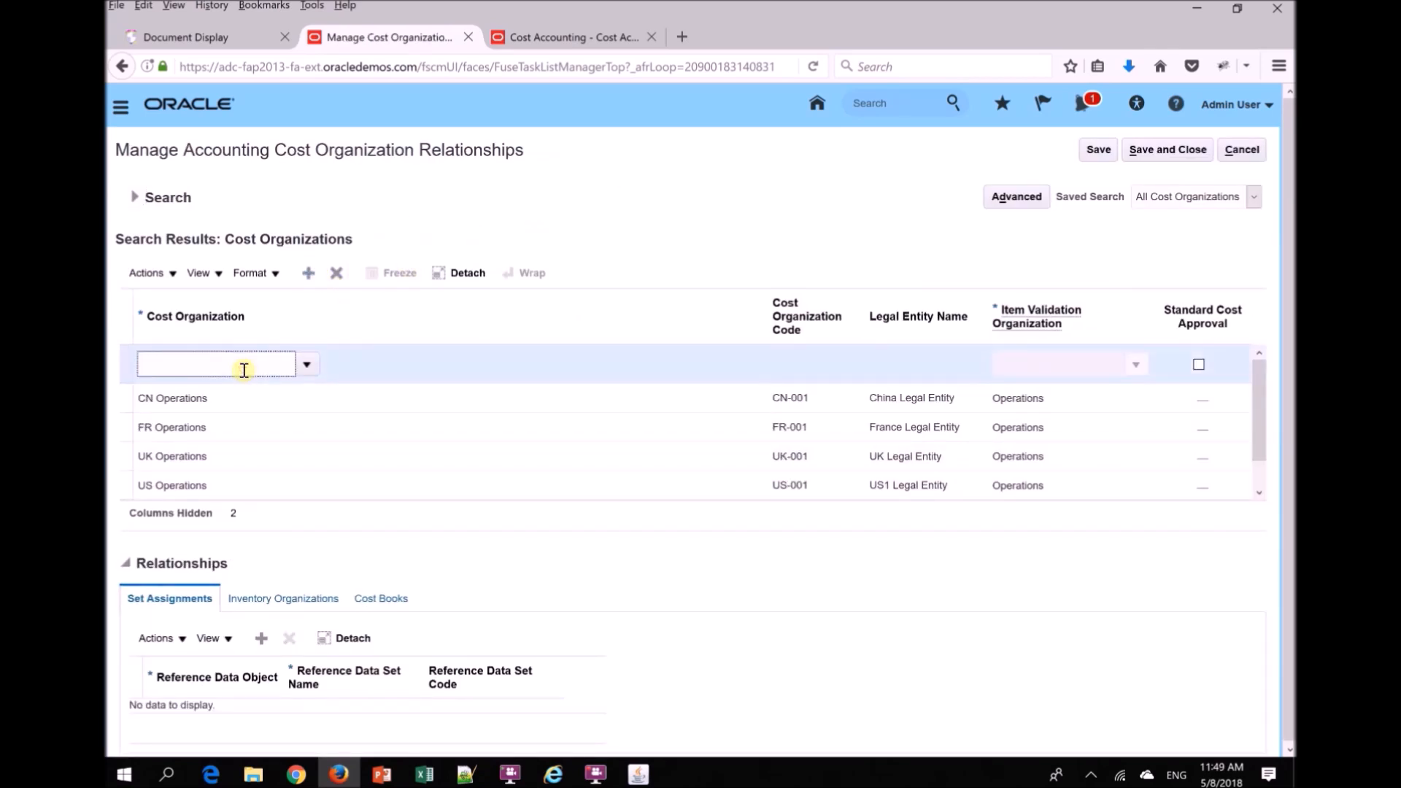
left_click(306, 364)
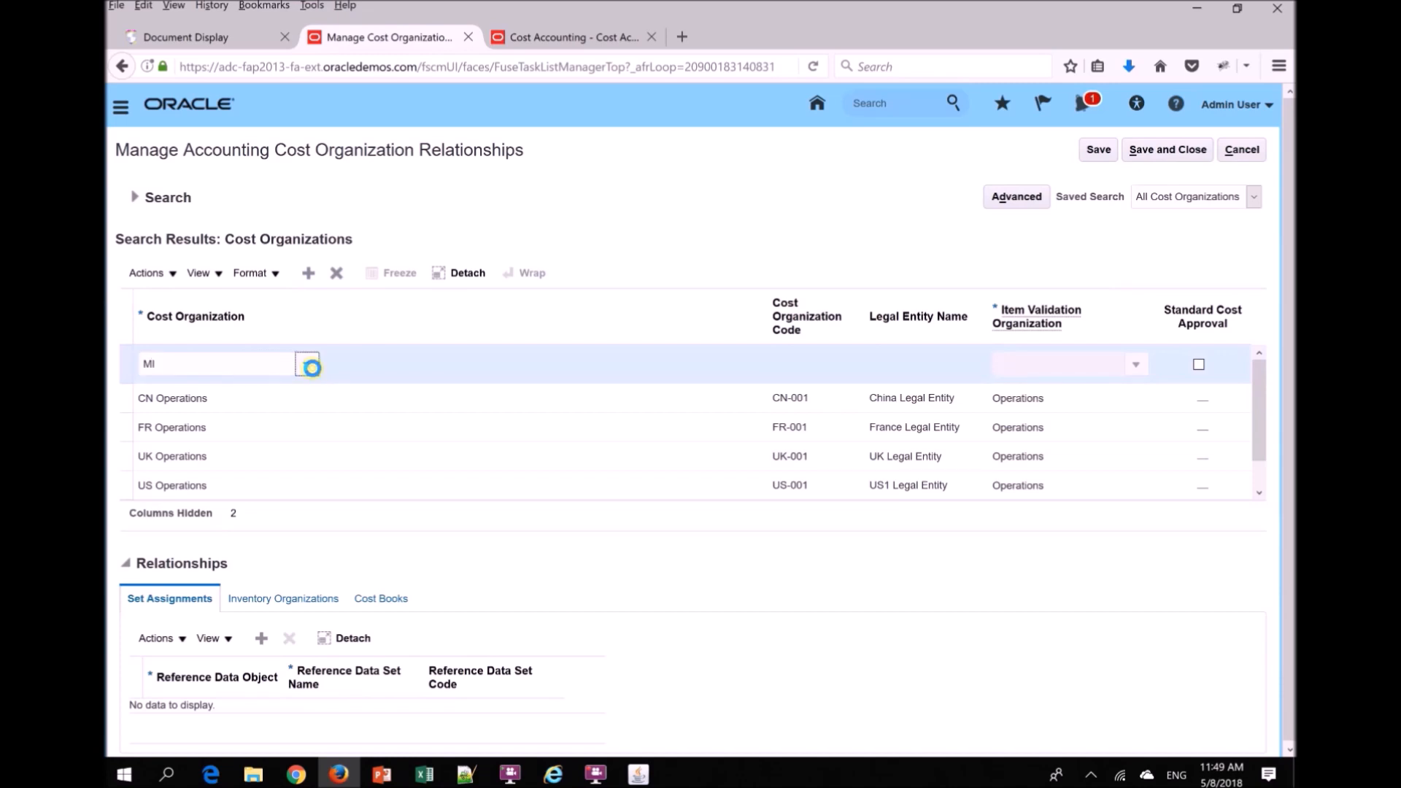
left_click(216, 421)
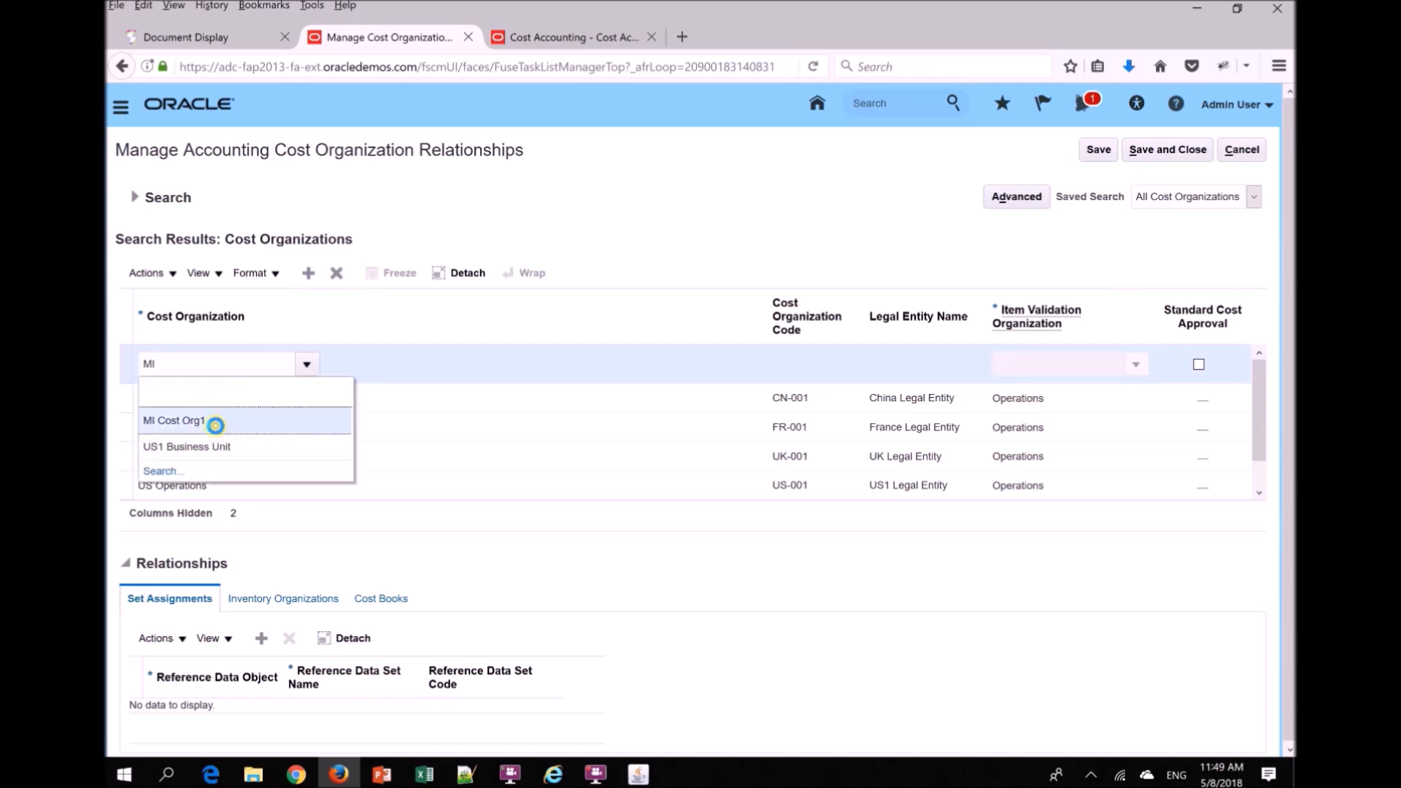
key("Tab")
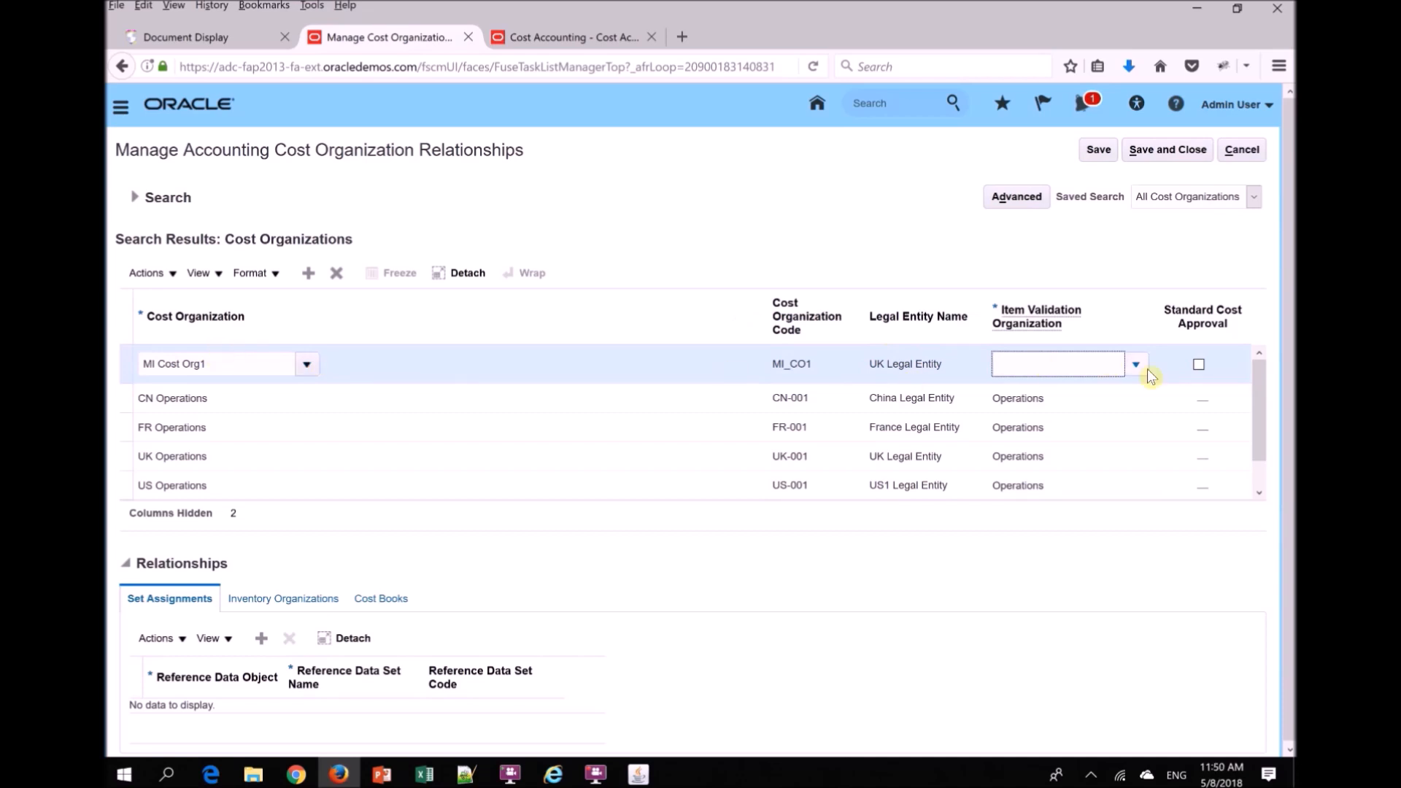
- Set the item validation organization of MI Cost Org1 to Operations
left_click(1136, 366)
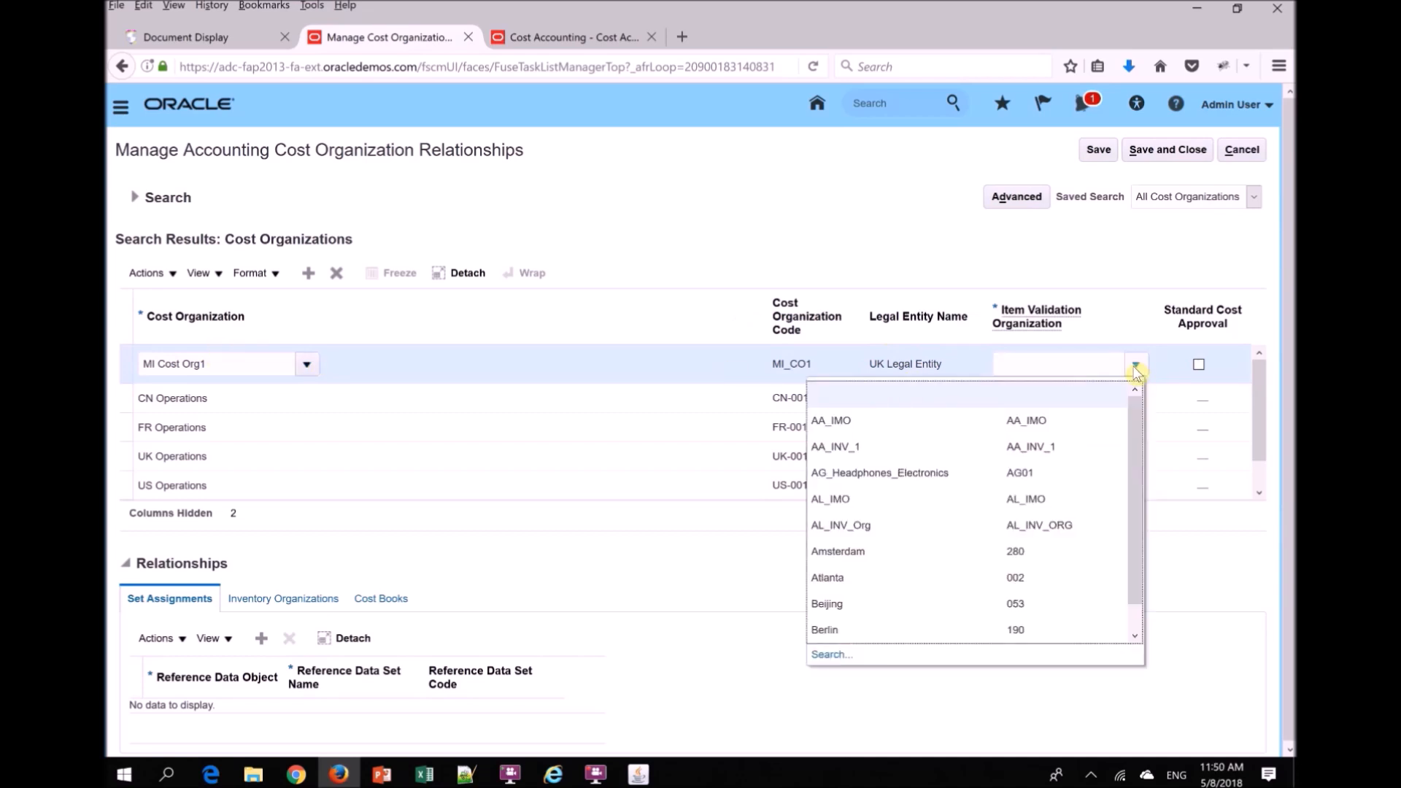
left_click(1033, 359)
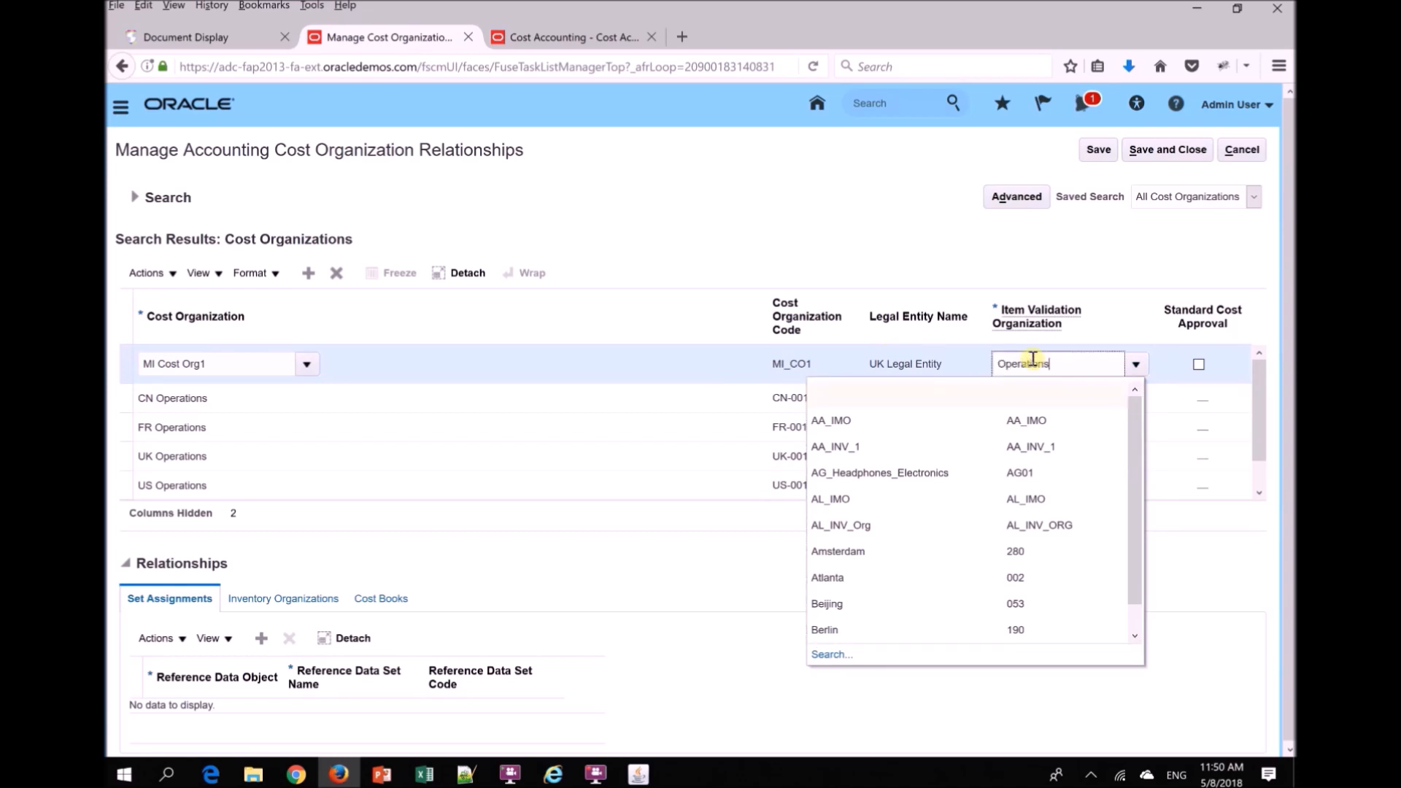
key("Tab")
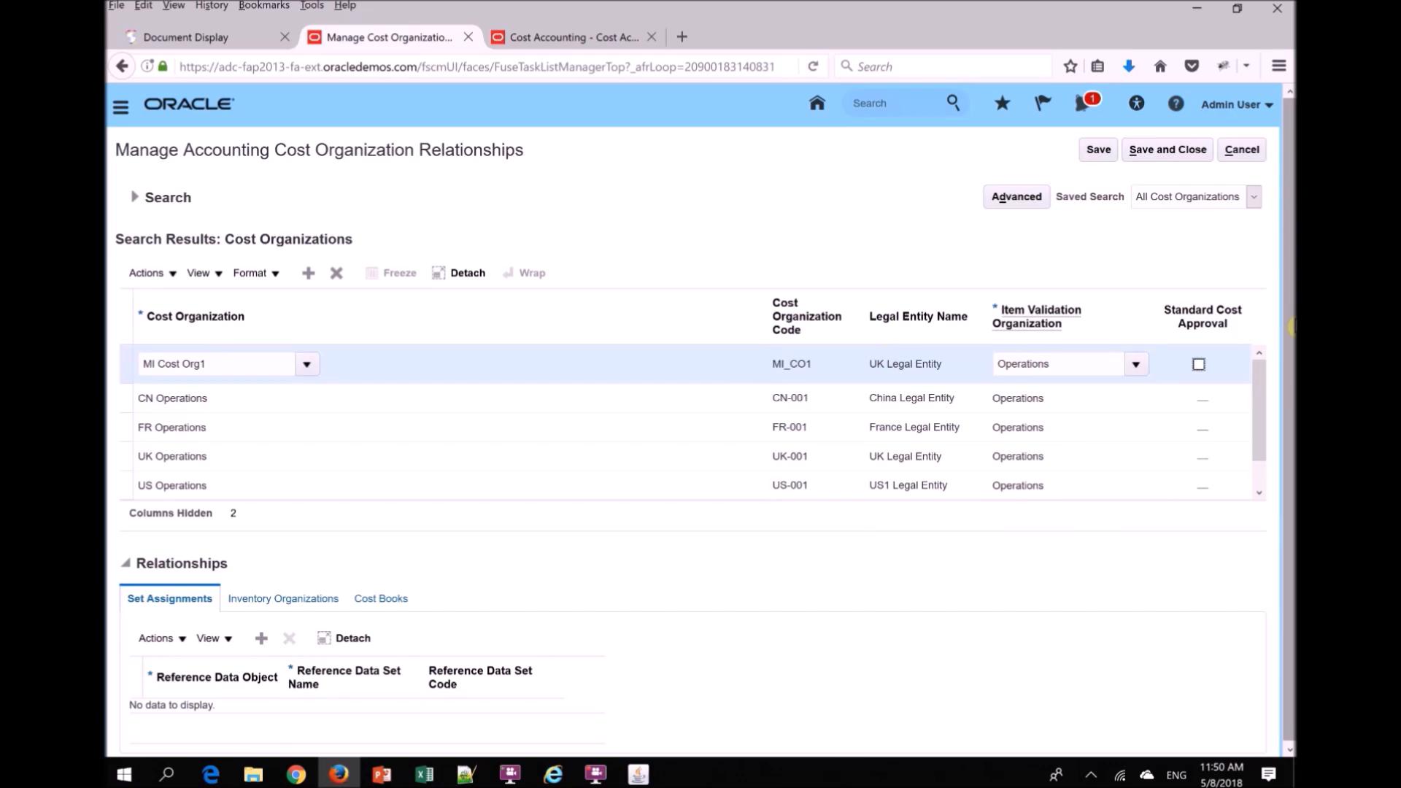
- Add a set assignment for MI Cost Org1 that links Costing Core Setups to the Enterprise Set
left_click_drag(1291, 327, 1282, 434)
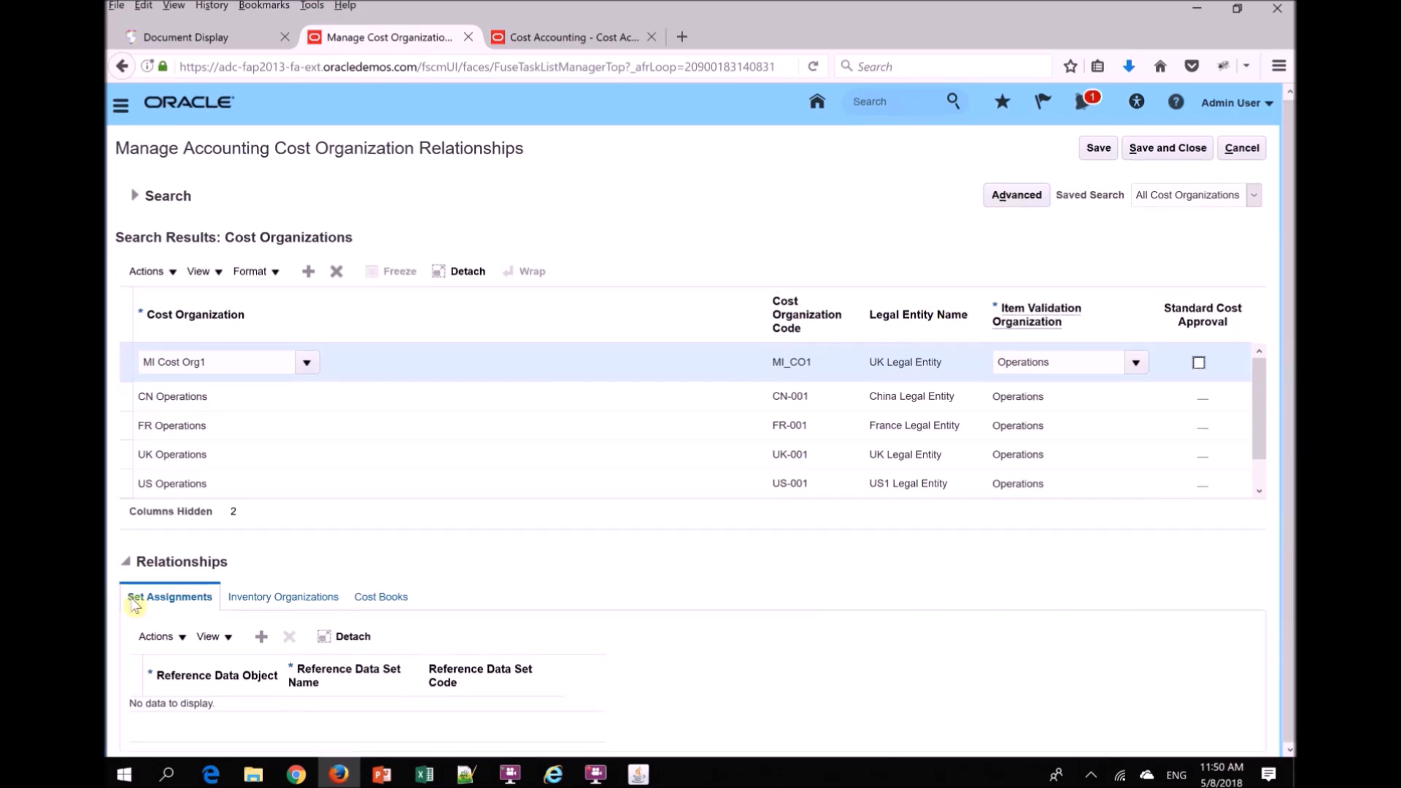
left_click(262, 636)
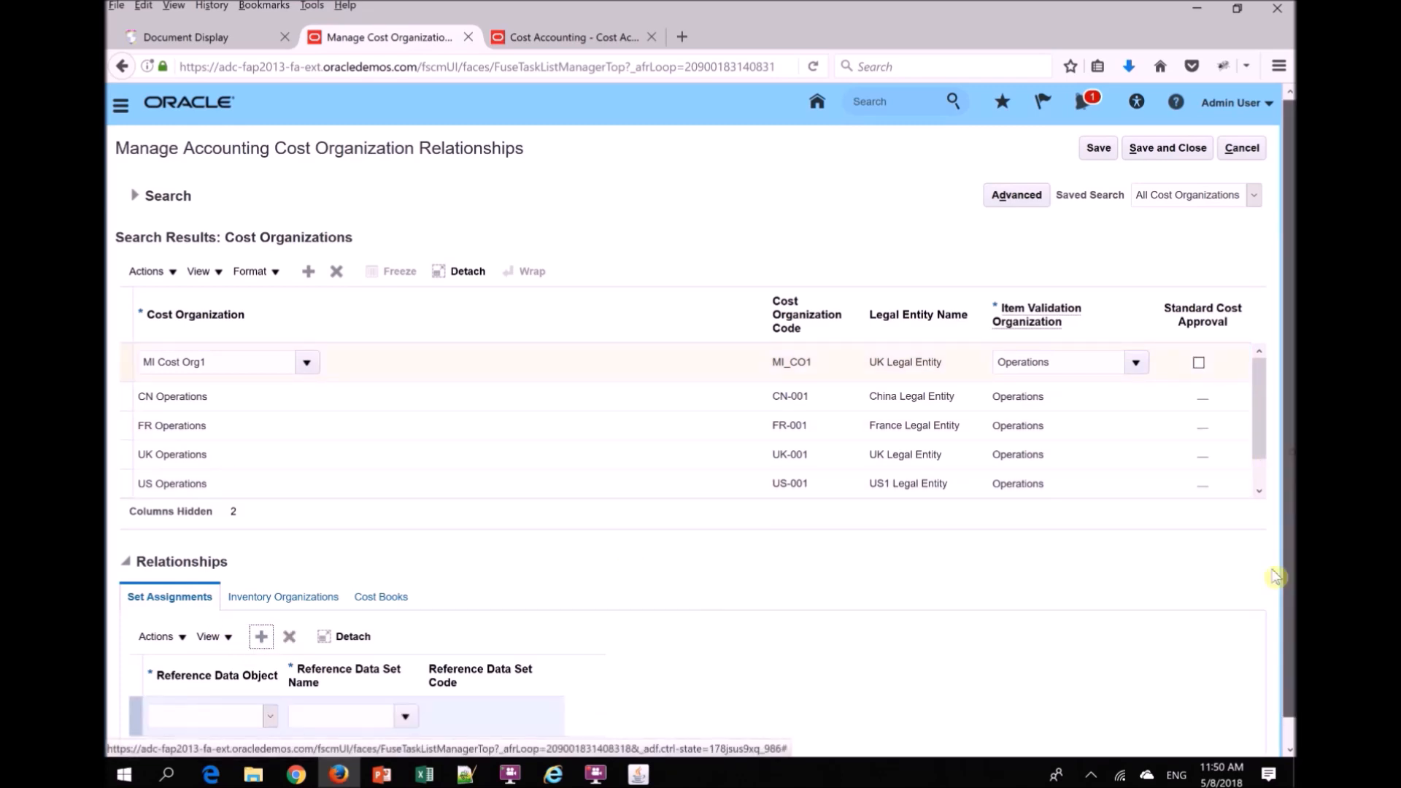
left_click(210, 692)
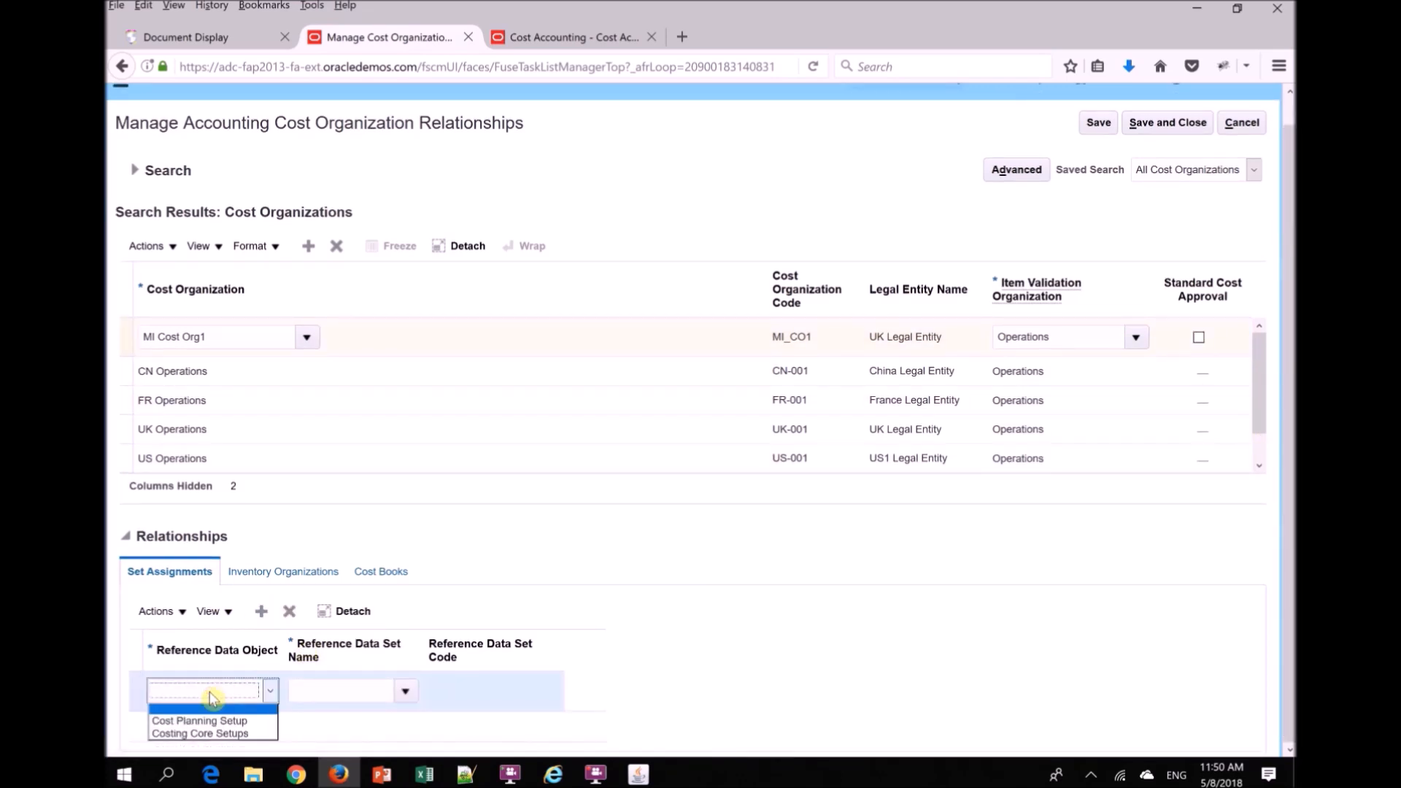
left_click(212, 736)
left_click(343, 693)
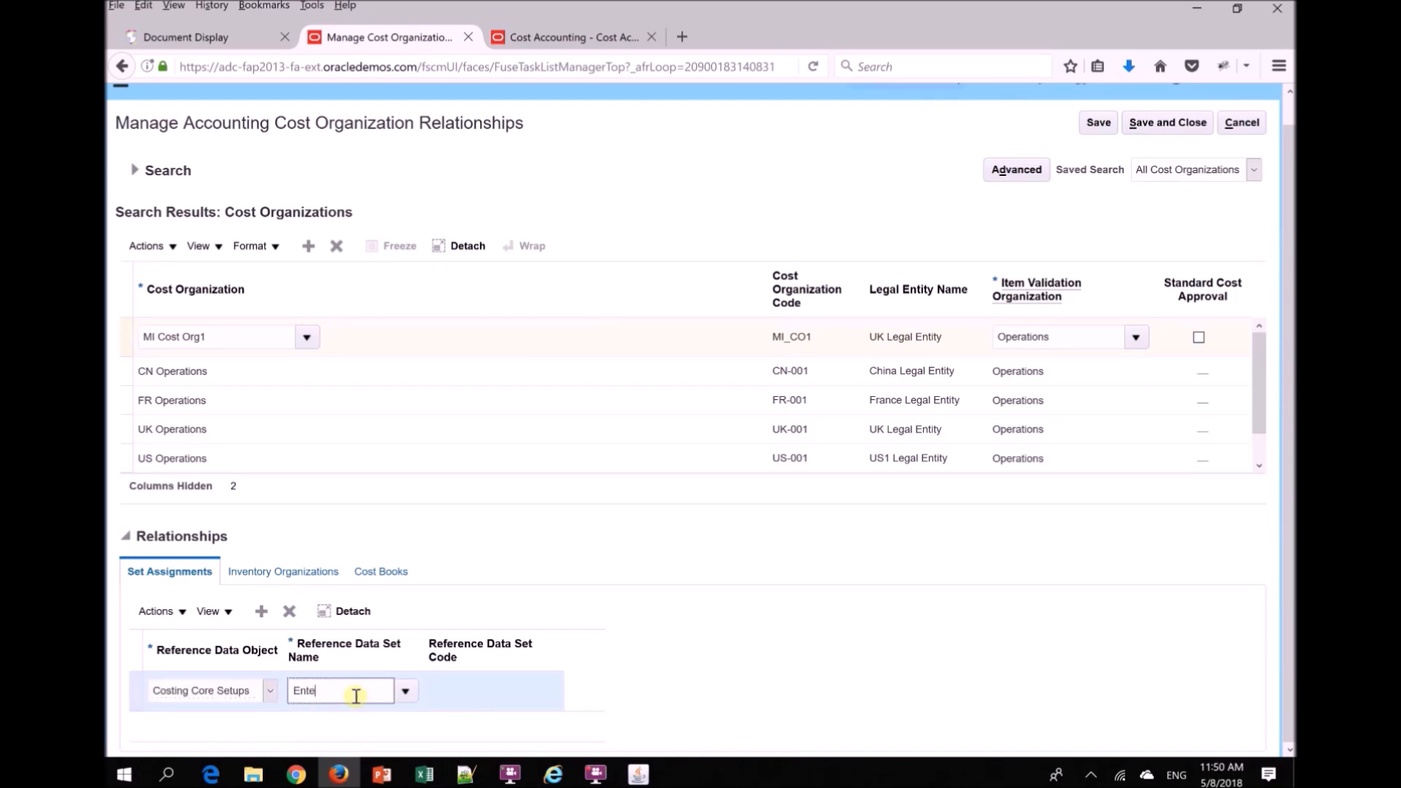
key("Tab")
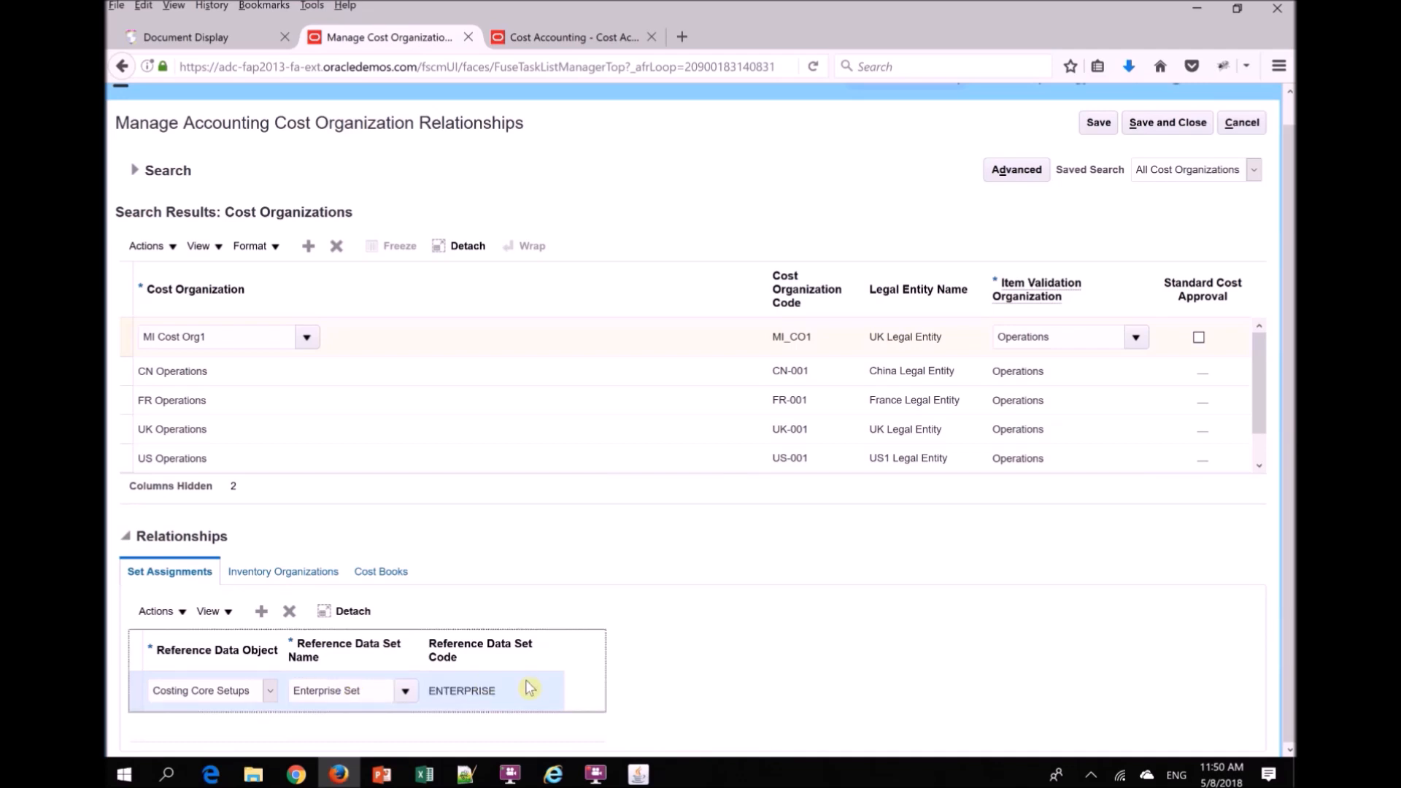
- Try to add a second Costing Core Setups assignment with the Common reference data set, then remove the unfinished row
left_click(261, 613)
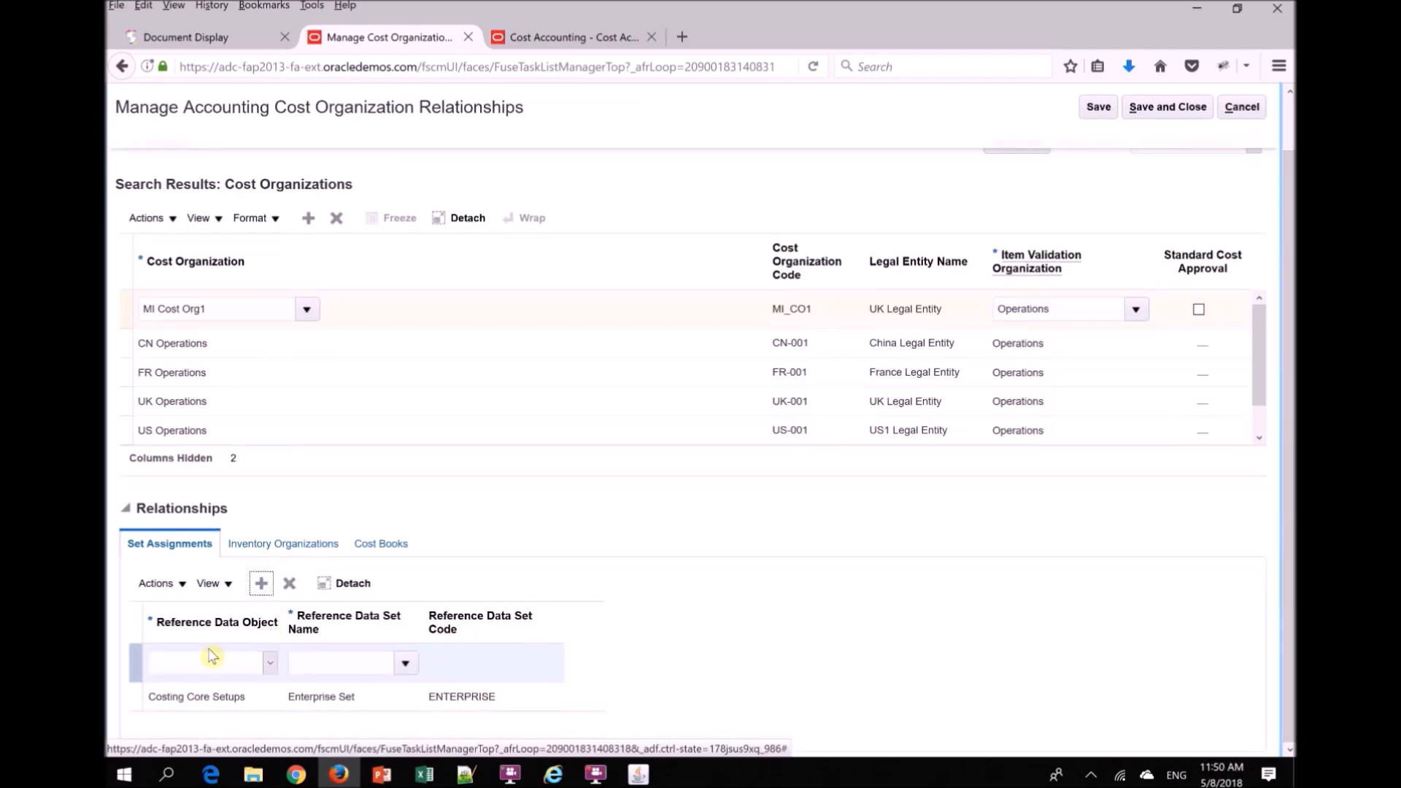
left_click(187, 655)
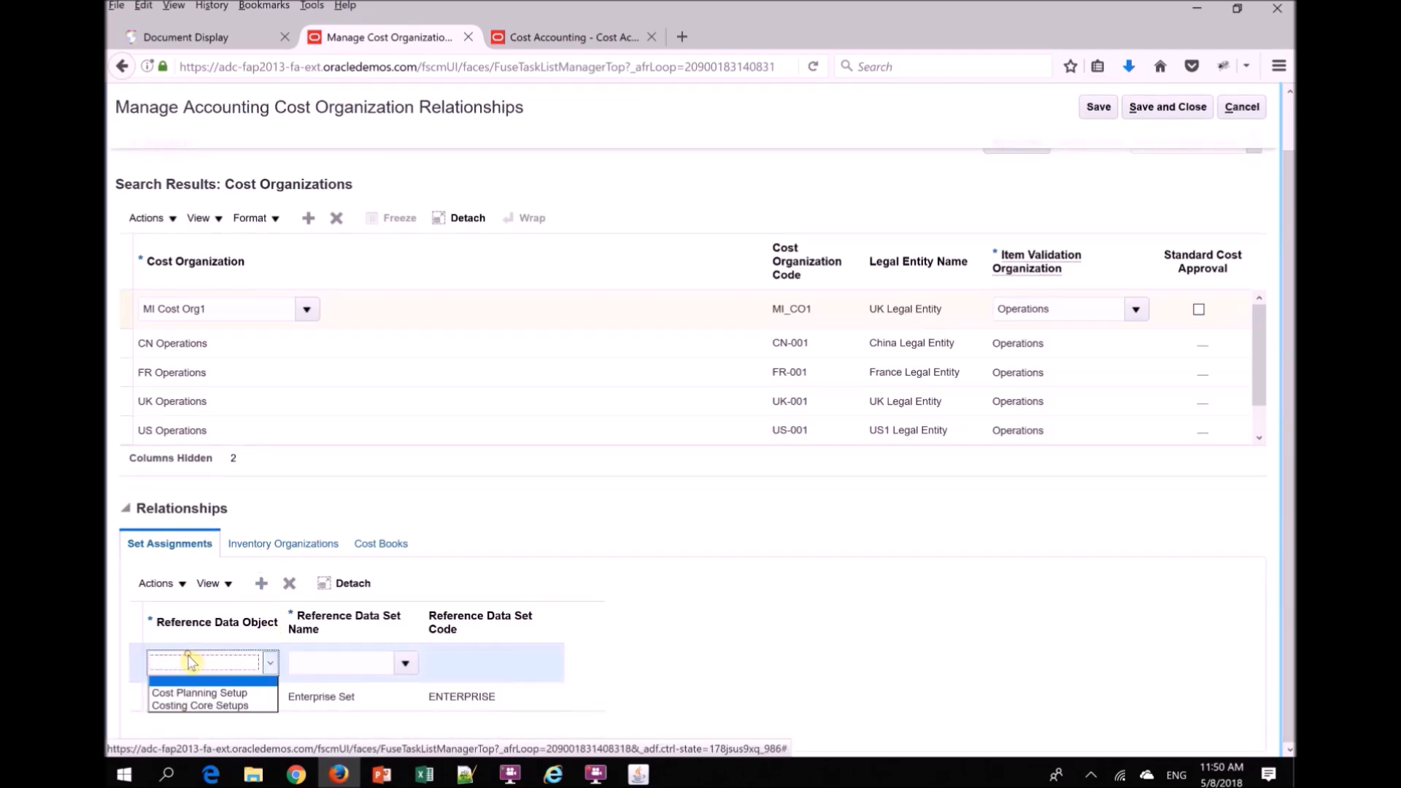
left_click(188, 706)
left_click(315, 667)
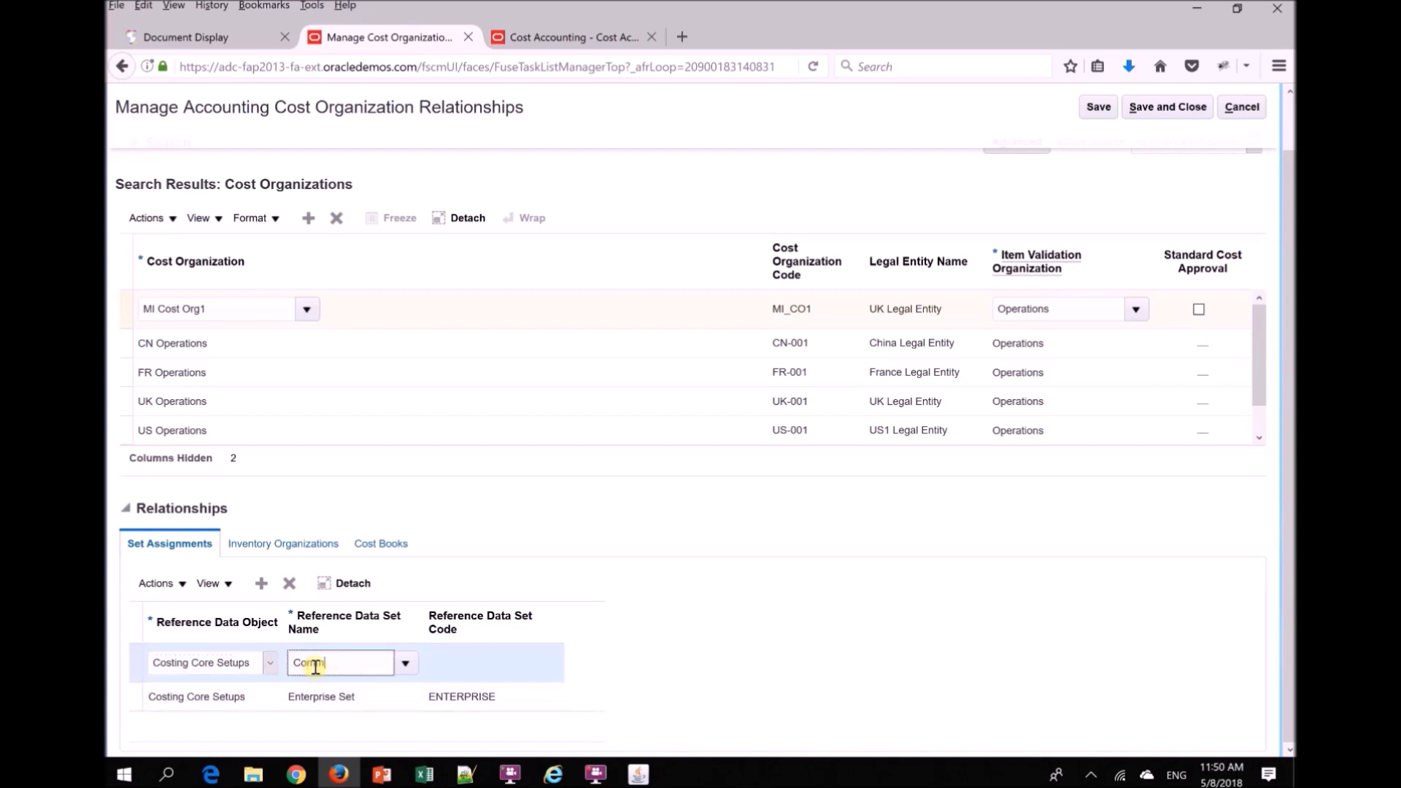
key("Tab")
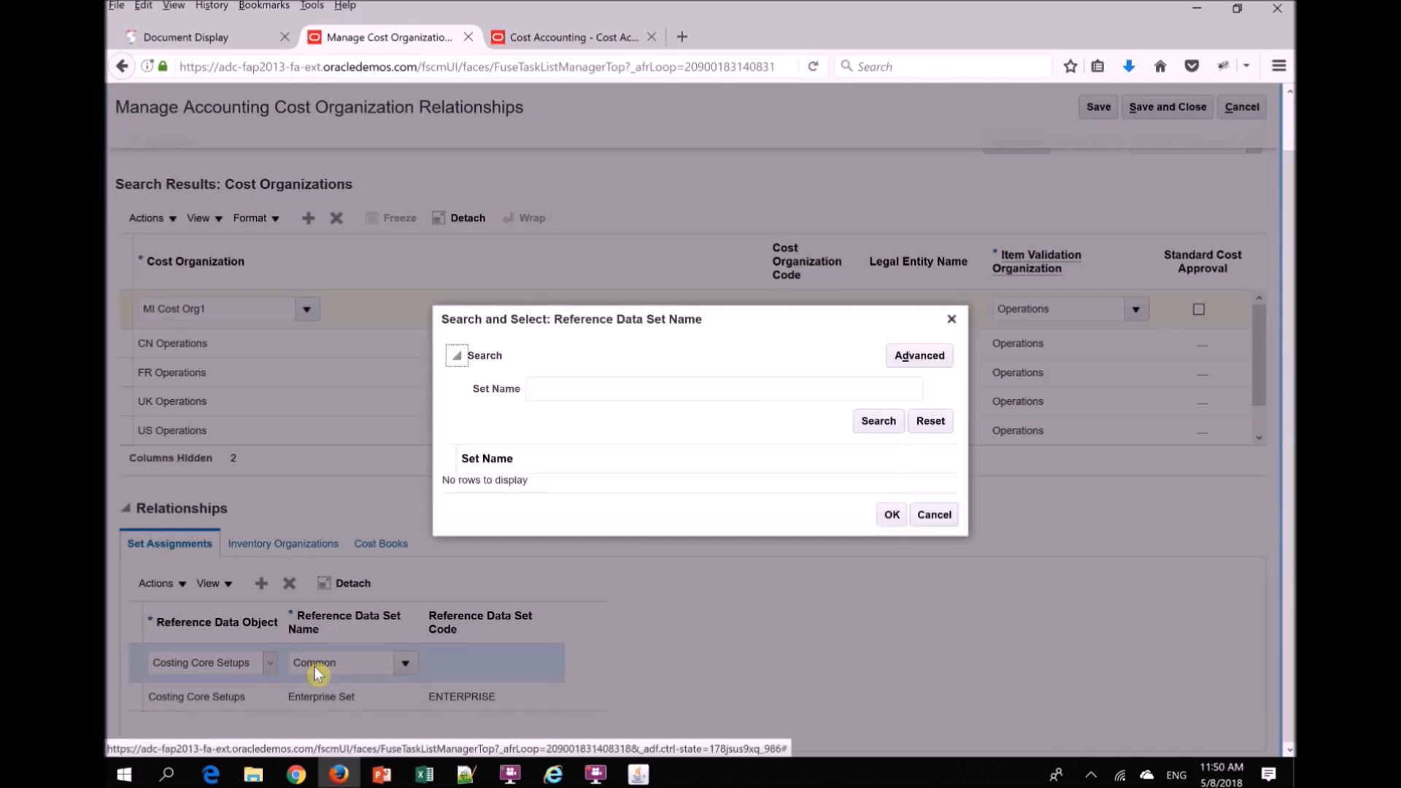
left_click(924, 521)
left_click_drag(348, 665, 237, 672)
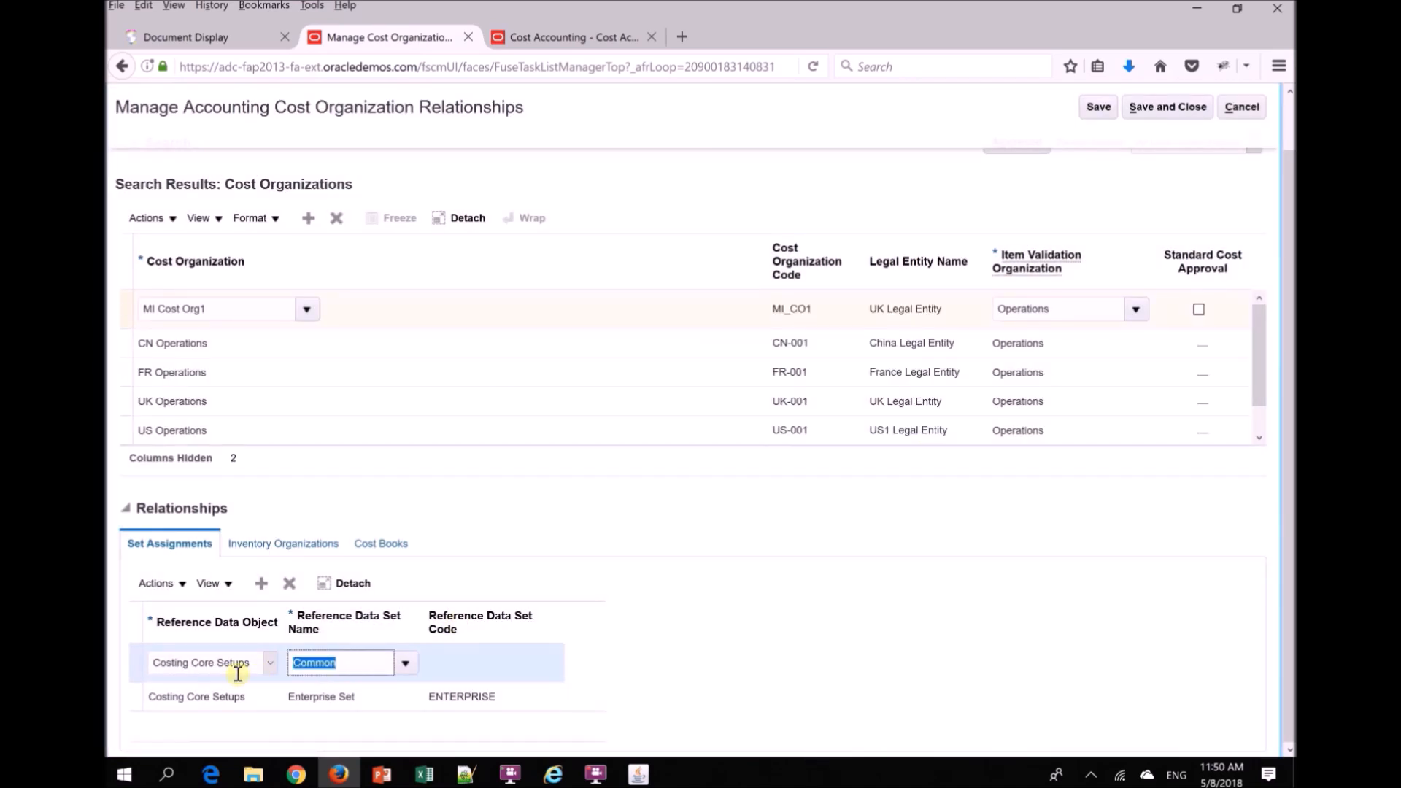
key("BackSpace")
left_click(290, 583)
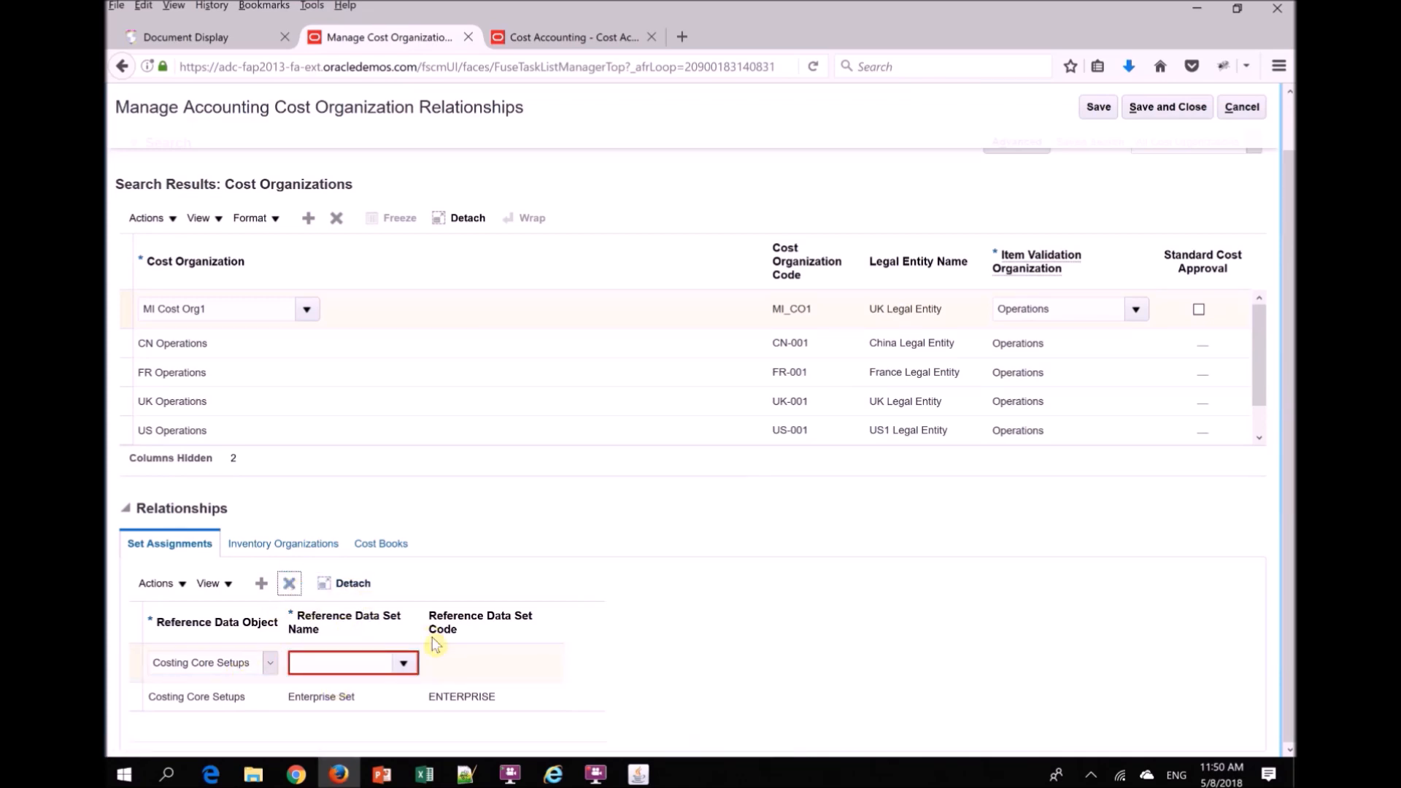
- Try to add an inventory organization to MI Cost Org1 by searching without criteria, then cancel the search and remove the empty row
left_click(283, 584)
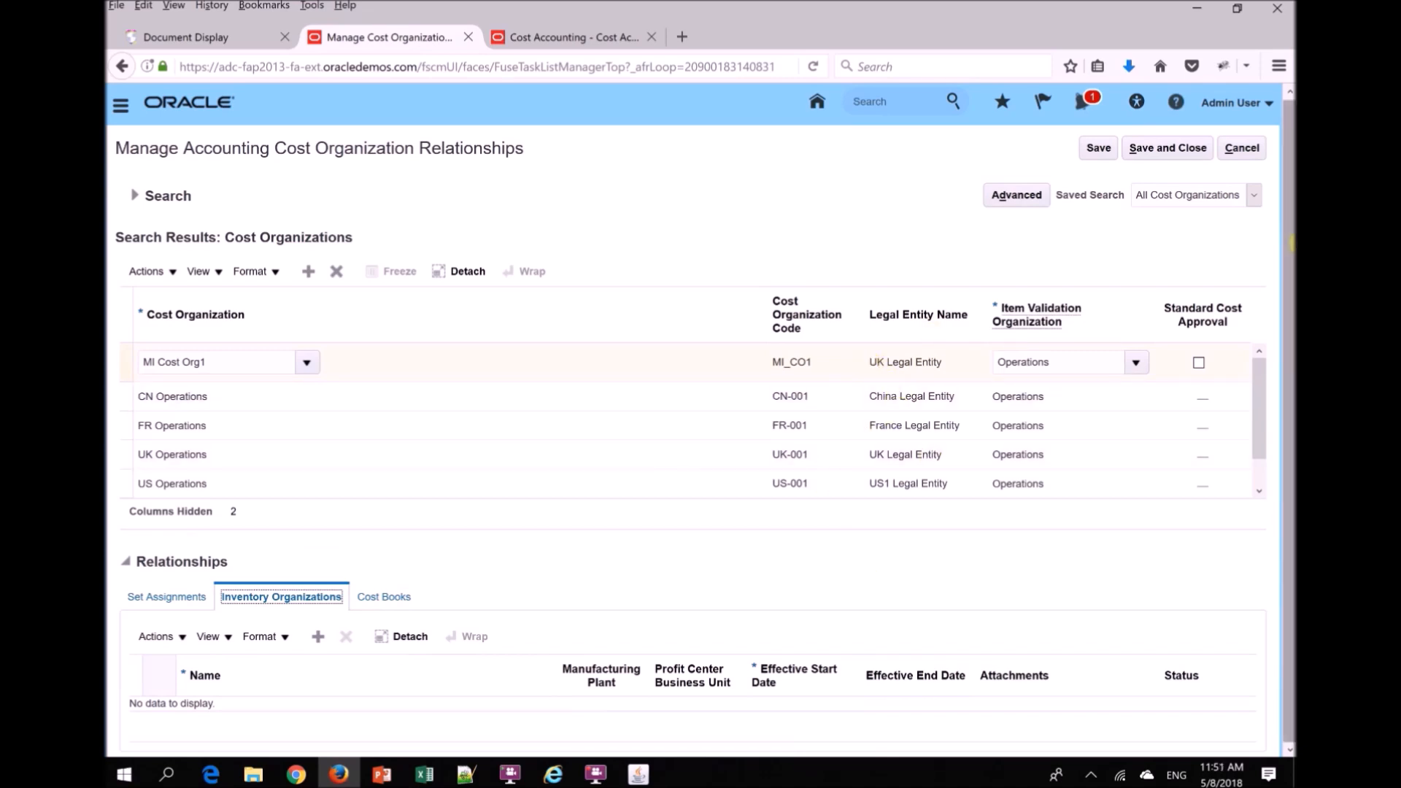
left_click(320, 638)
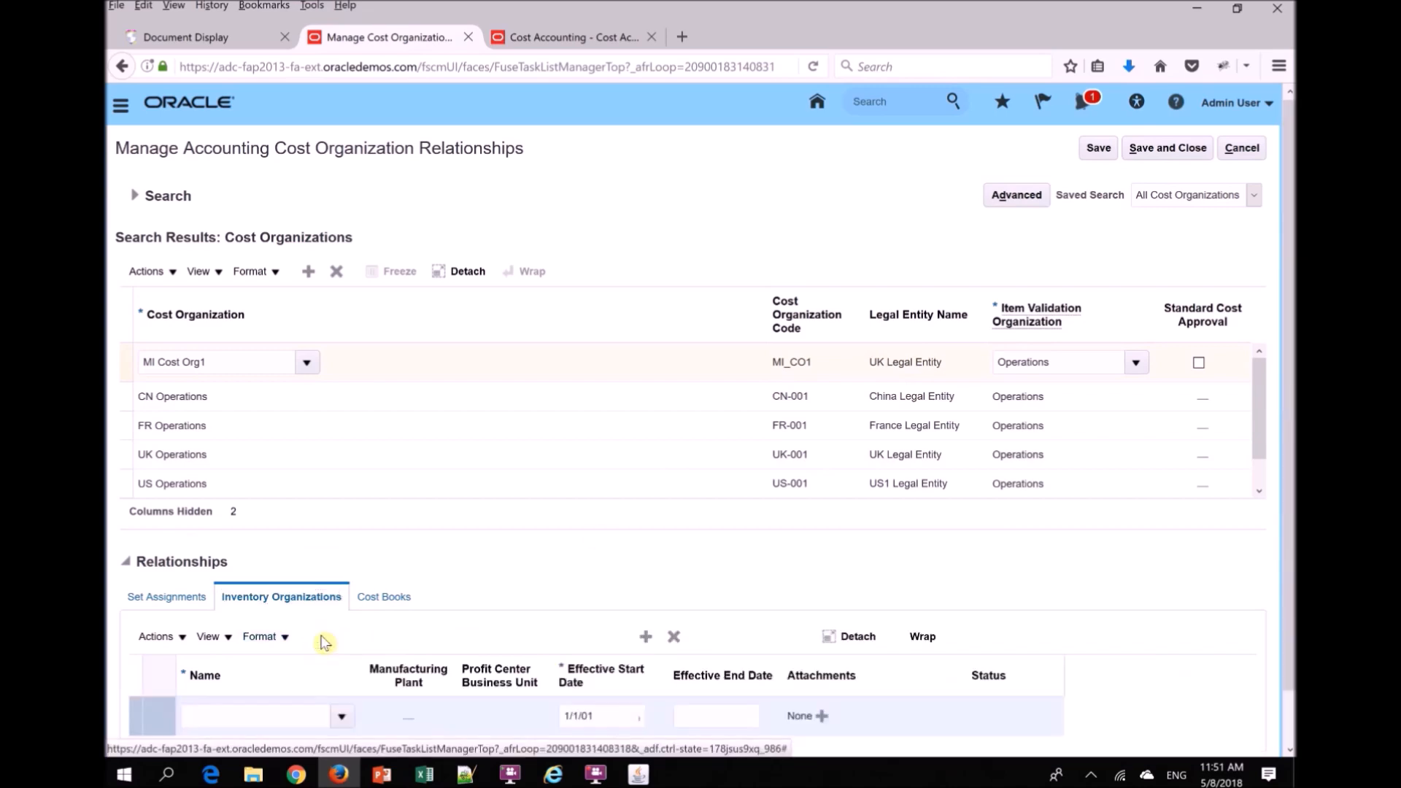
left_click(349, 717)
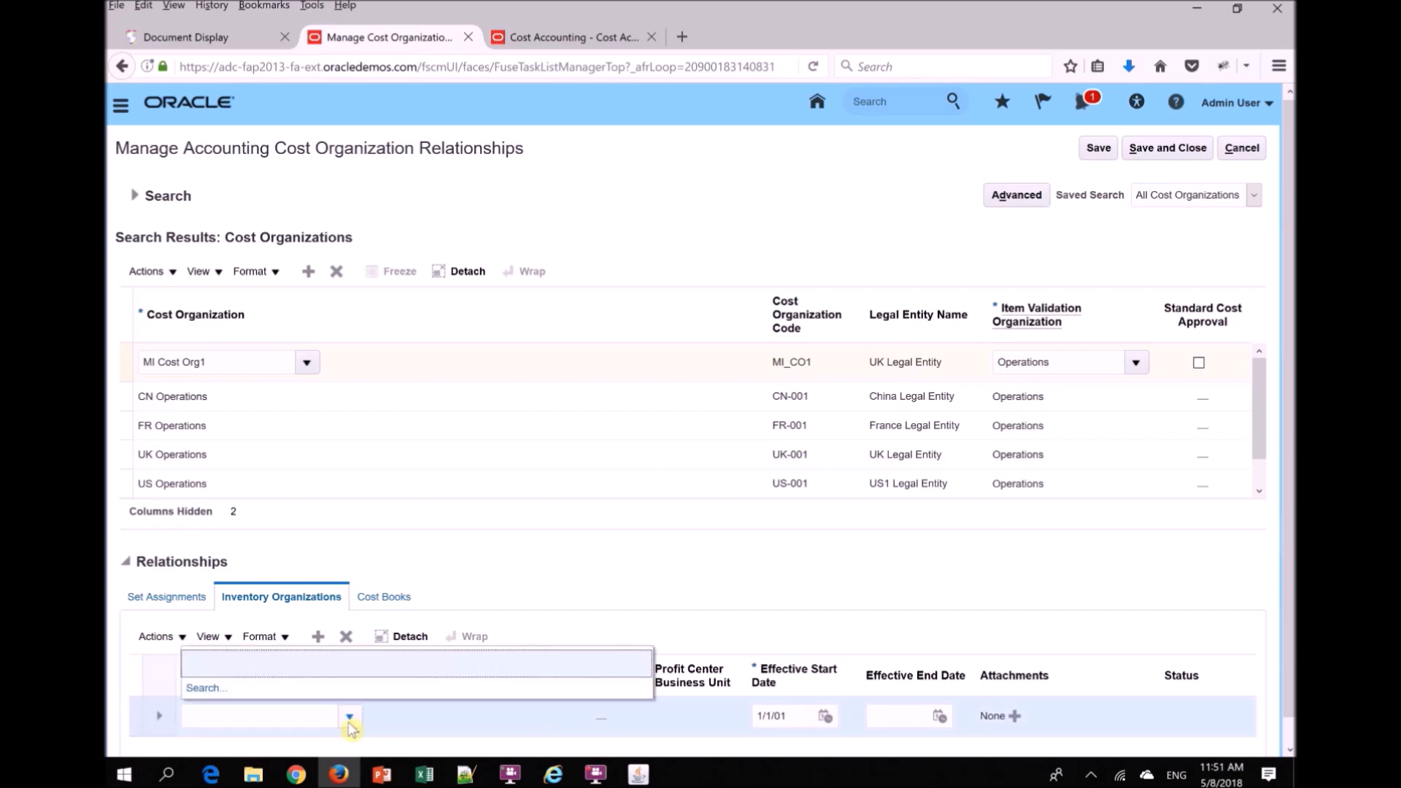
left_click(207, 689)
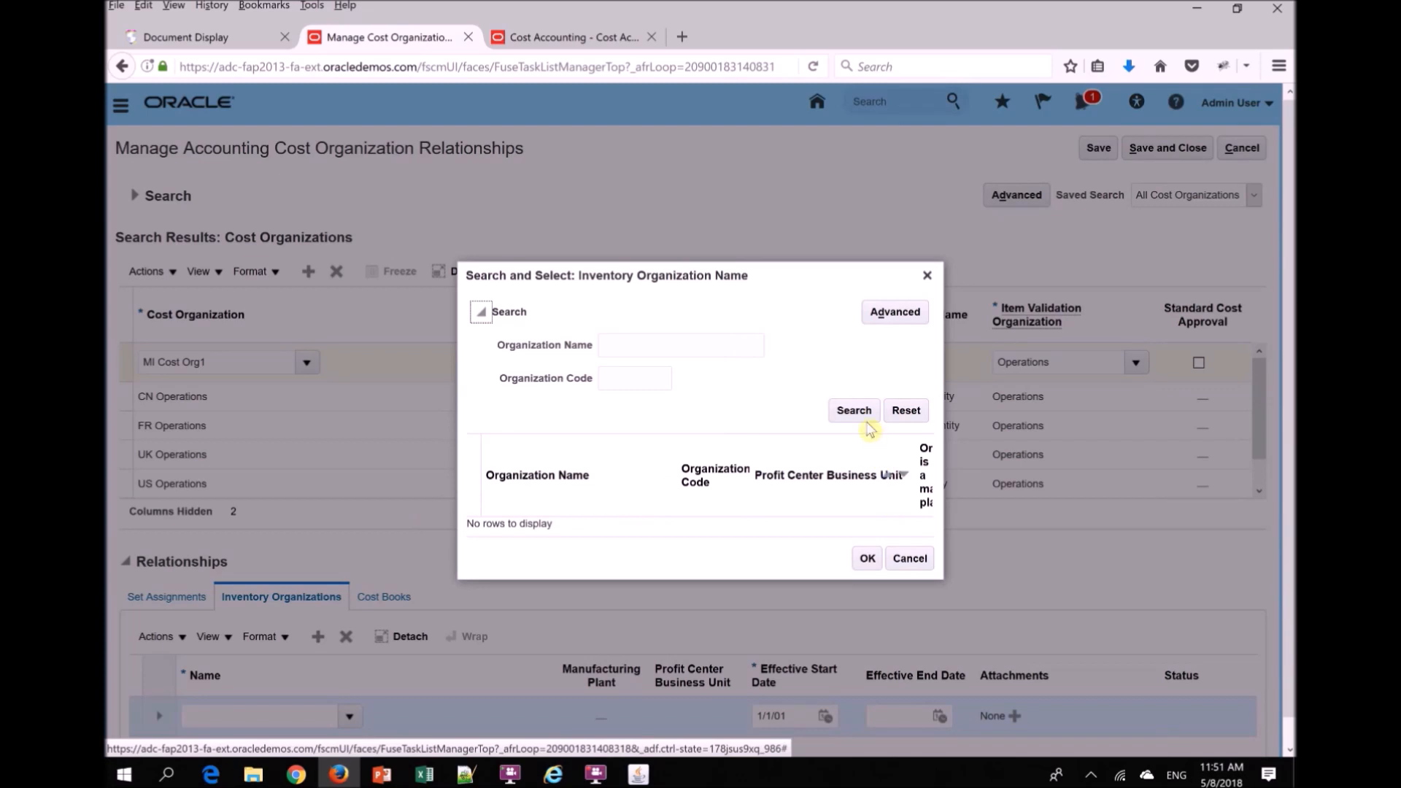
left_click(855, 411)
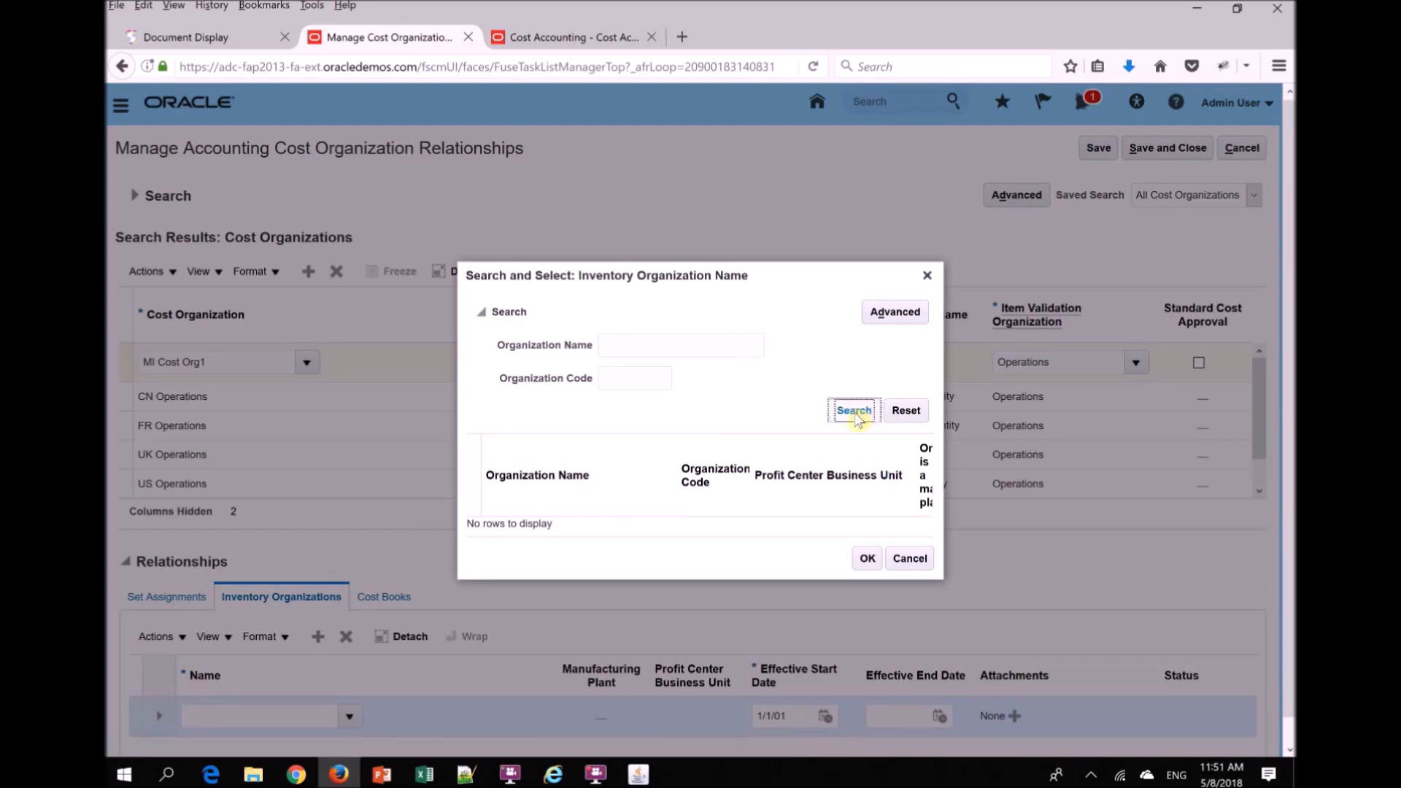
left_click(912, 559)
scroll(1292, 372, "down", 1)
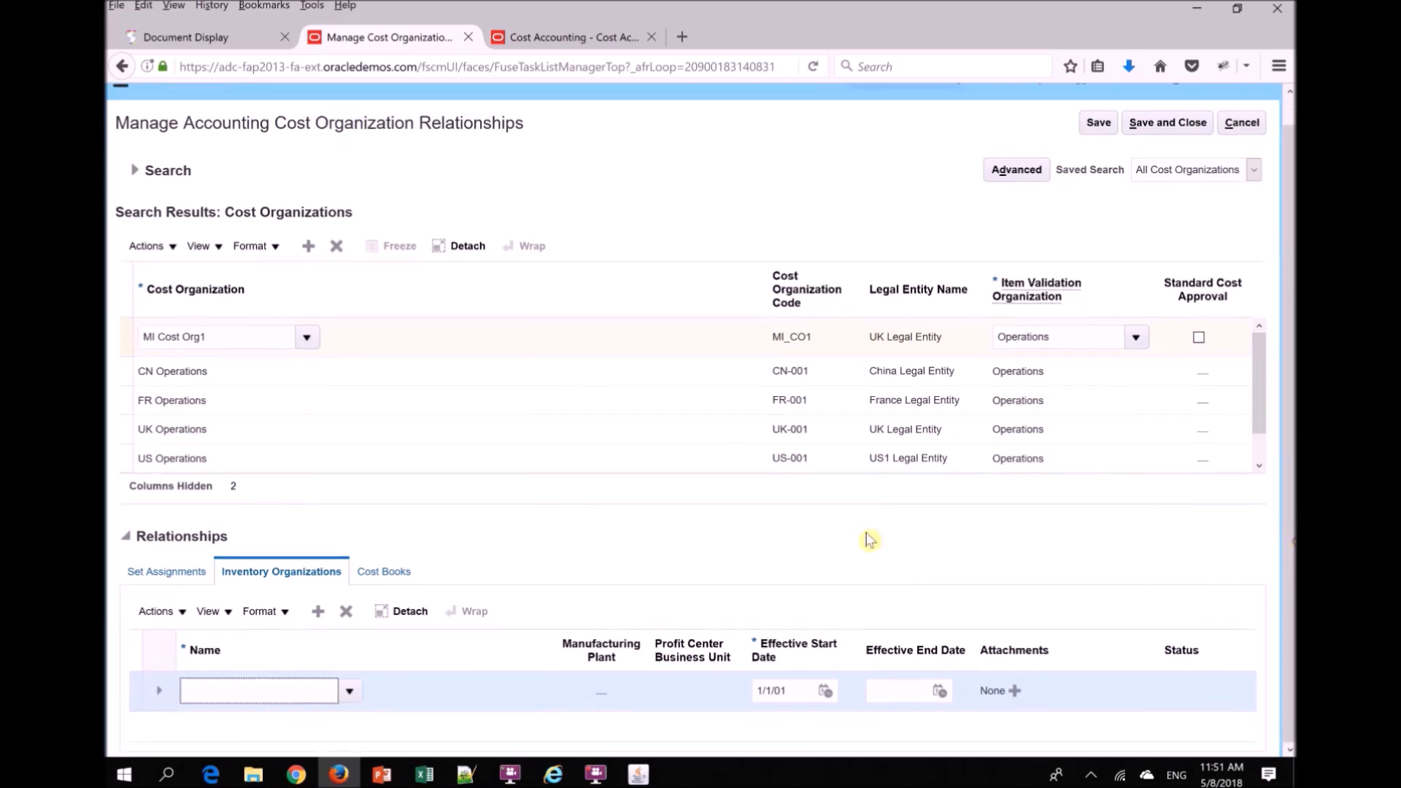
left_click(343, 617)
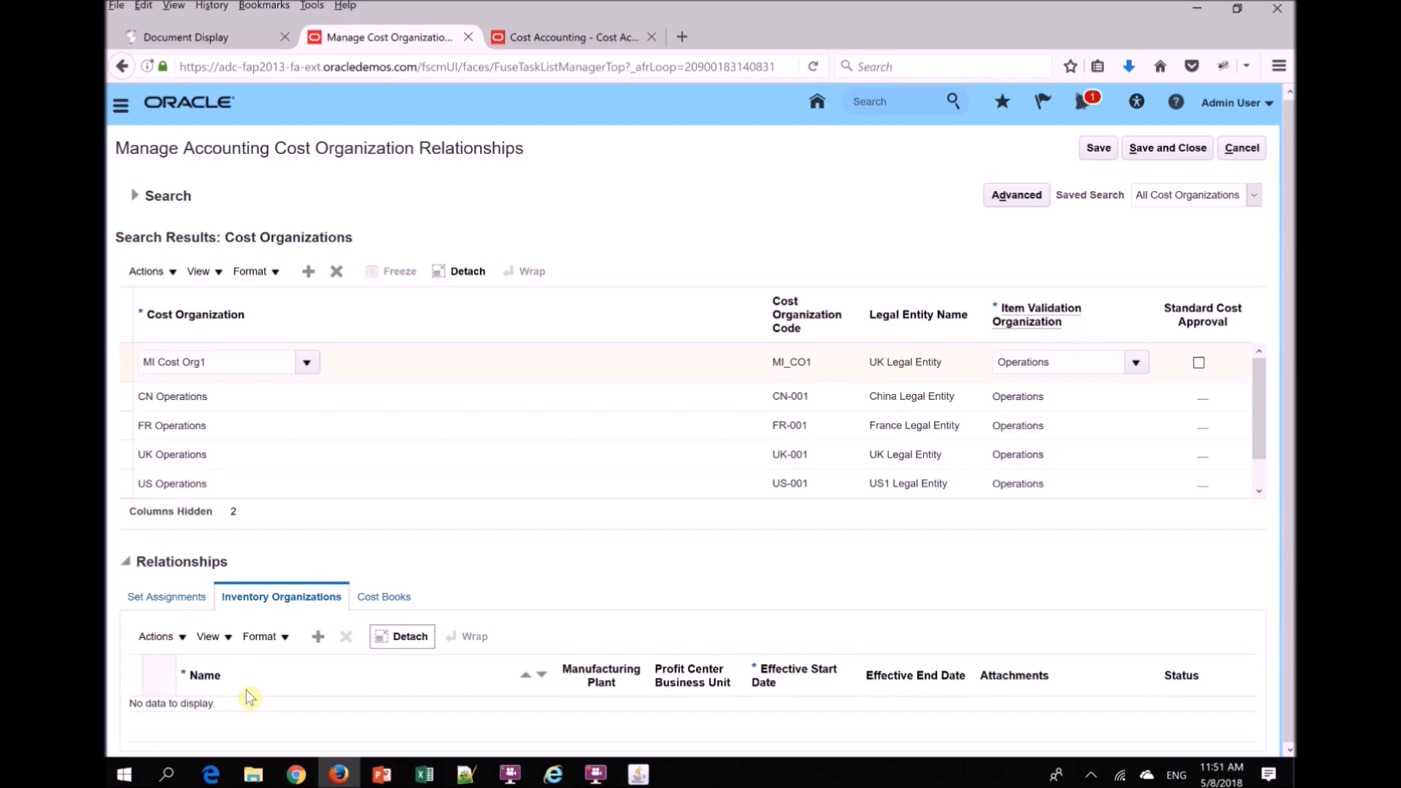
- Try to delete the Manchester inventory organization from the UK Operations relationships and dismiss the dialog
left_click(127, 460)
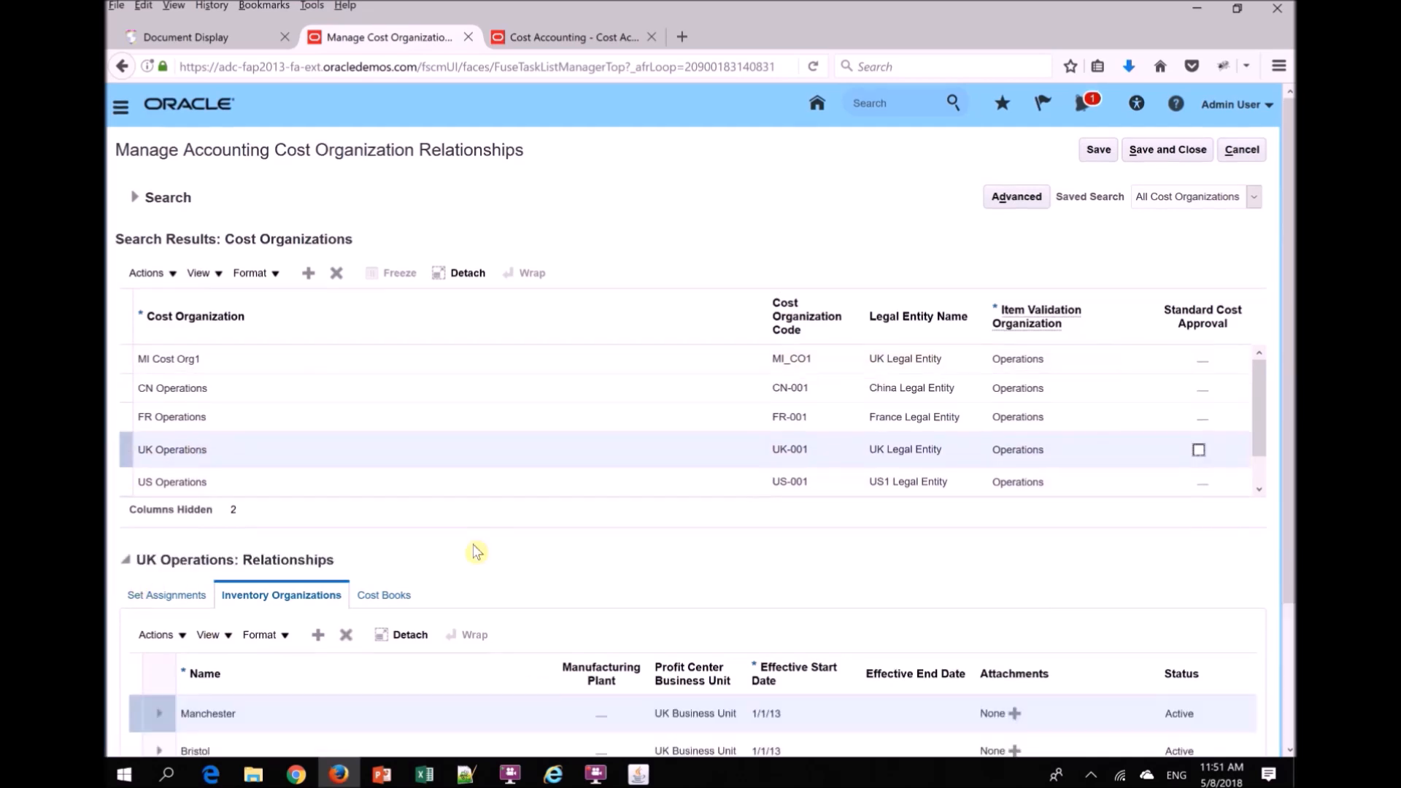
scroll(1266, 460, "down", 3)
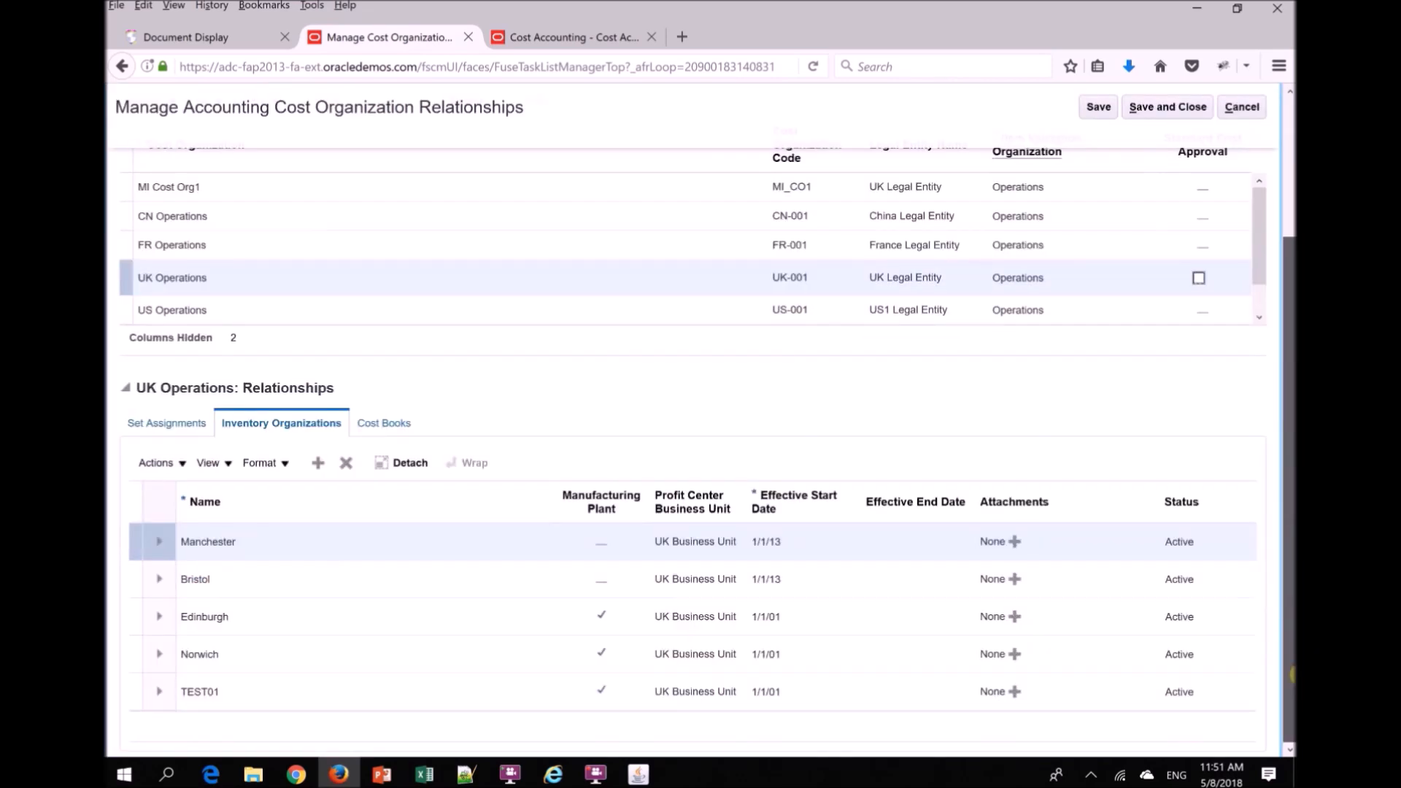
left_click(135, 549)
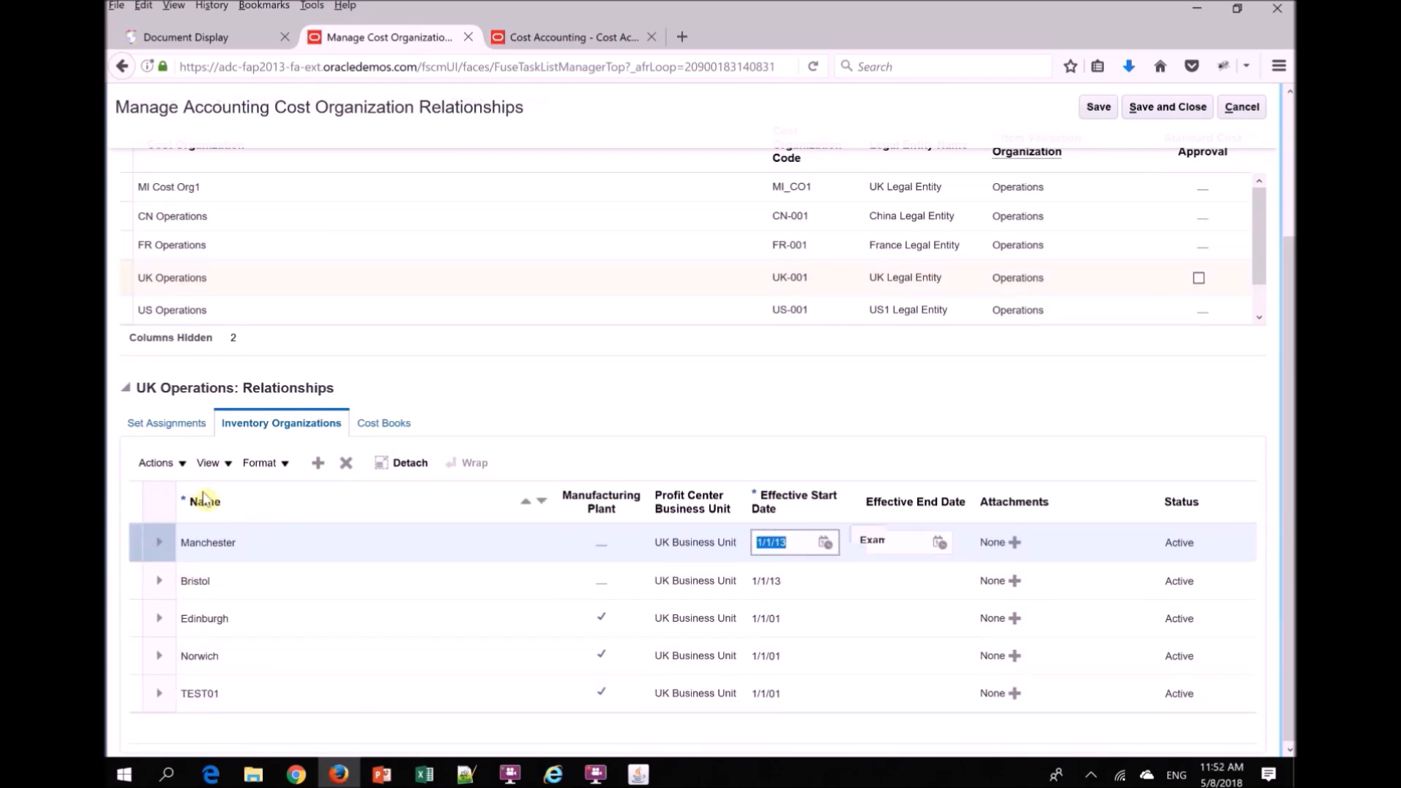
left_click(347, 467)
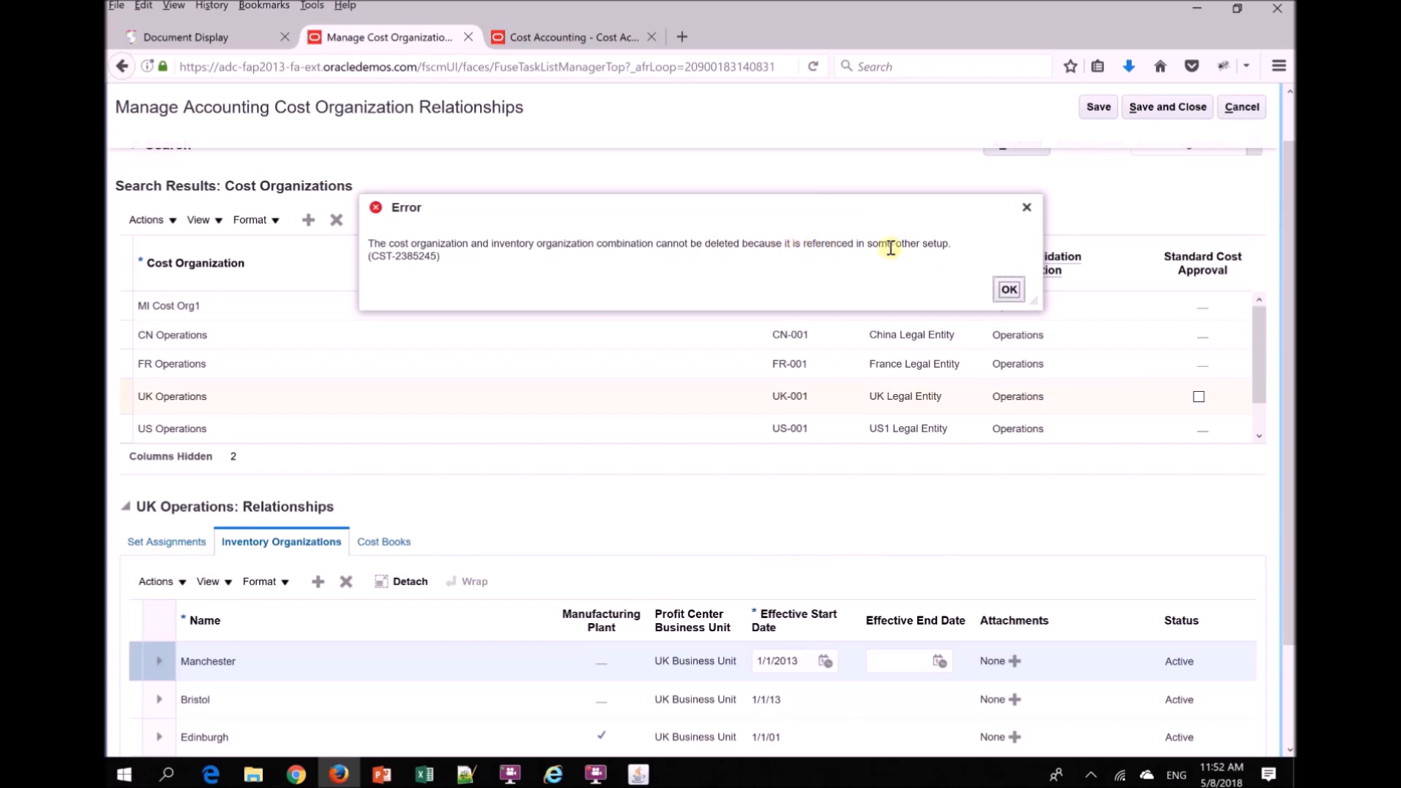
left_click(1014, 292)
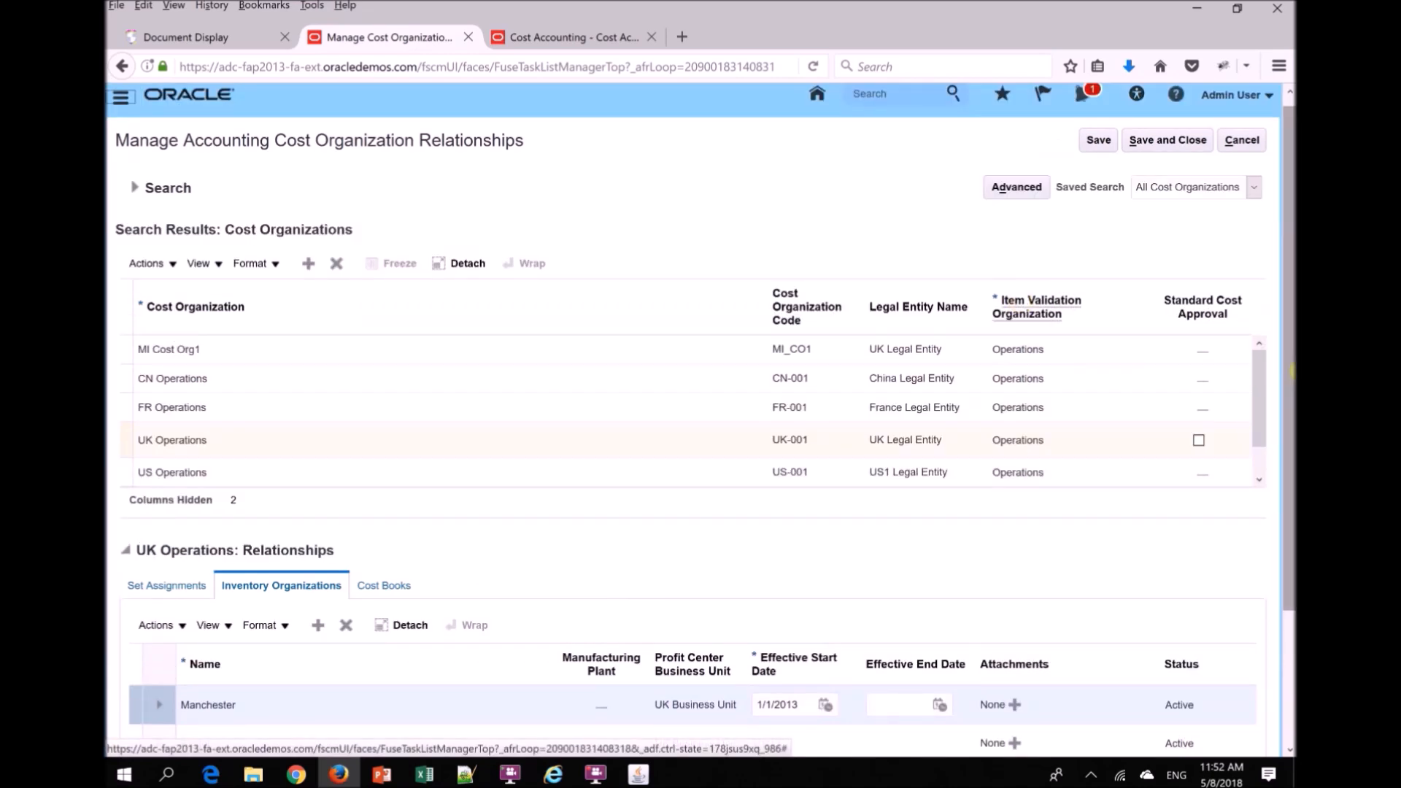
- Reselect MI Cost Org1 in the cost organizations list and switch to the open Cost Accounting page
scroll(394, 347, "down", 2)
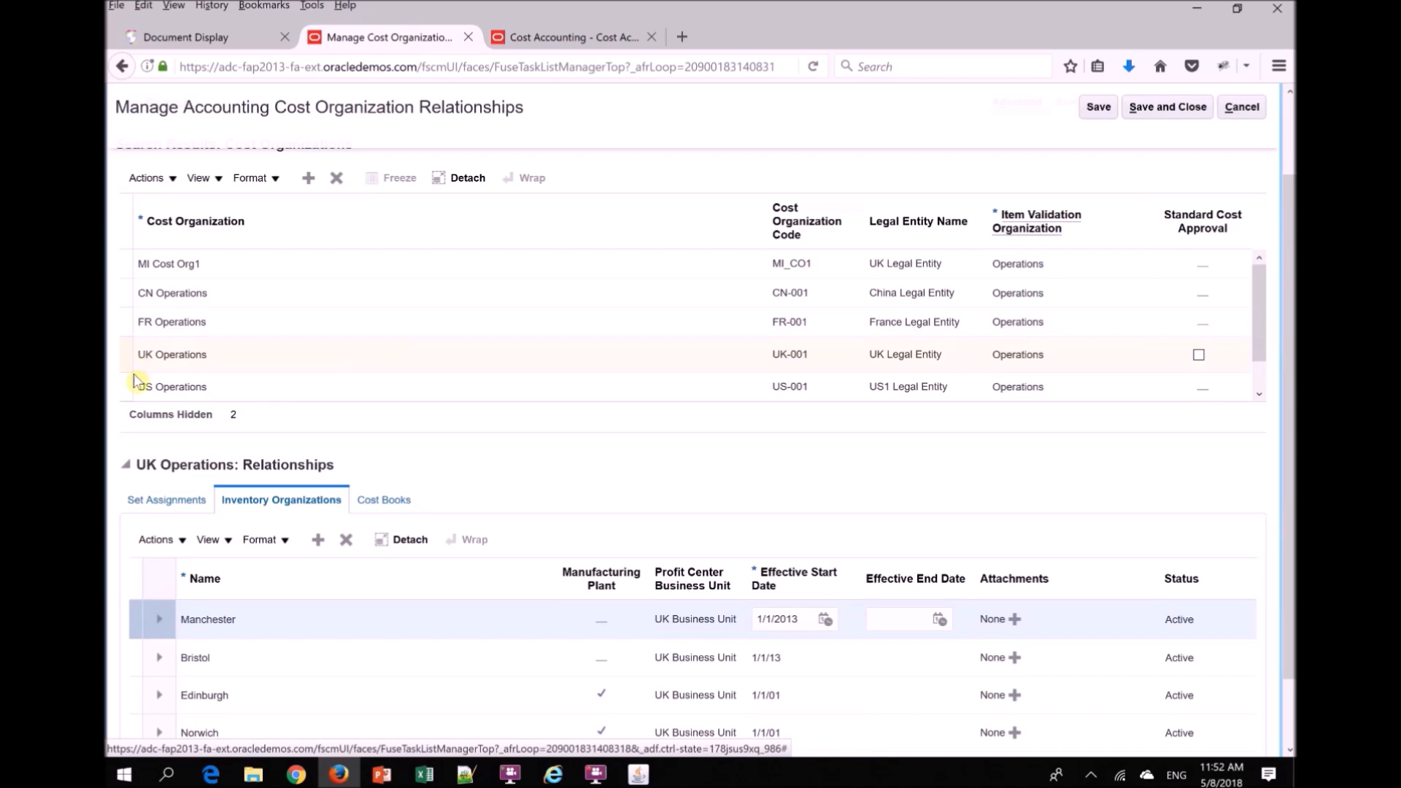
left_click(136, 264)
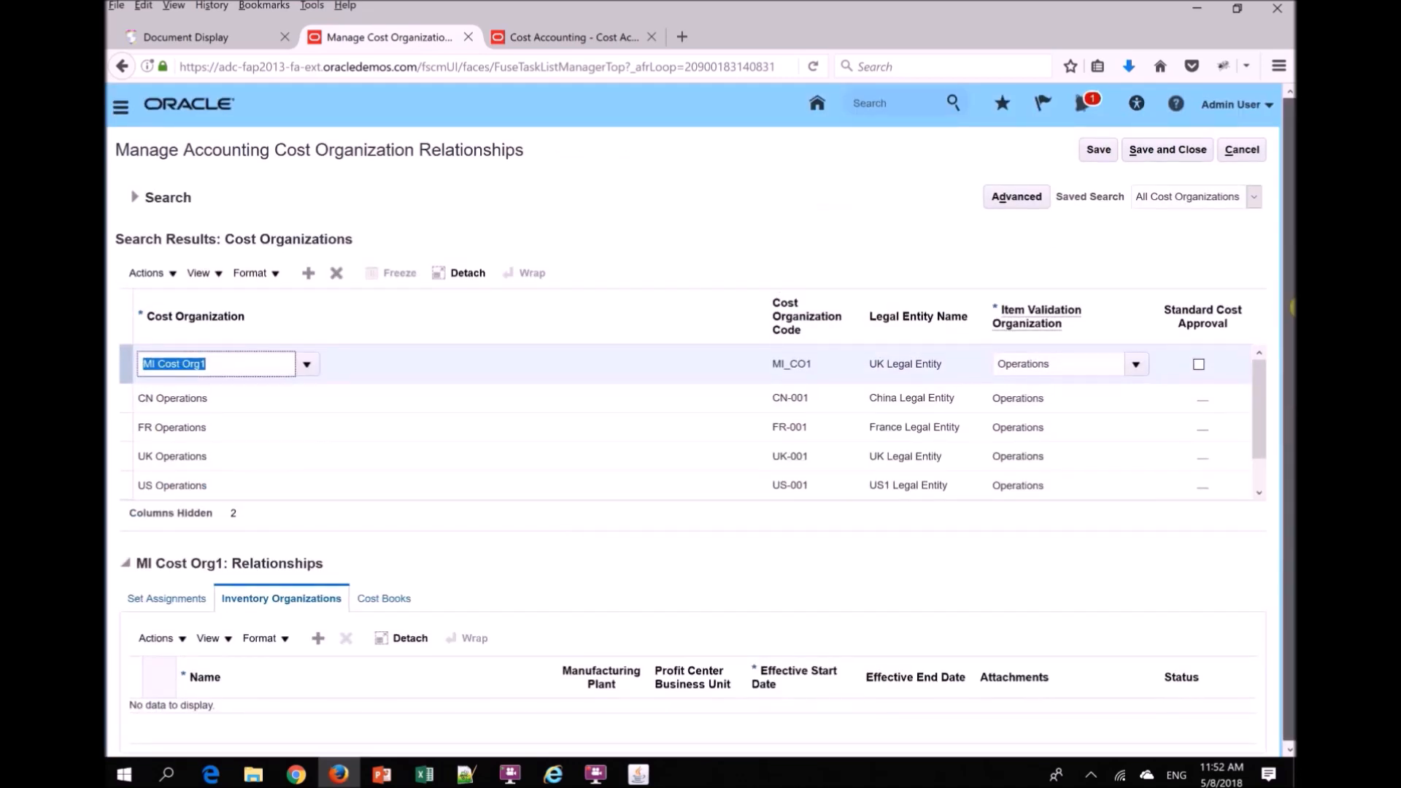
left_click(604, 40)
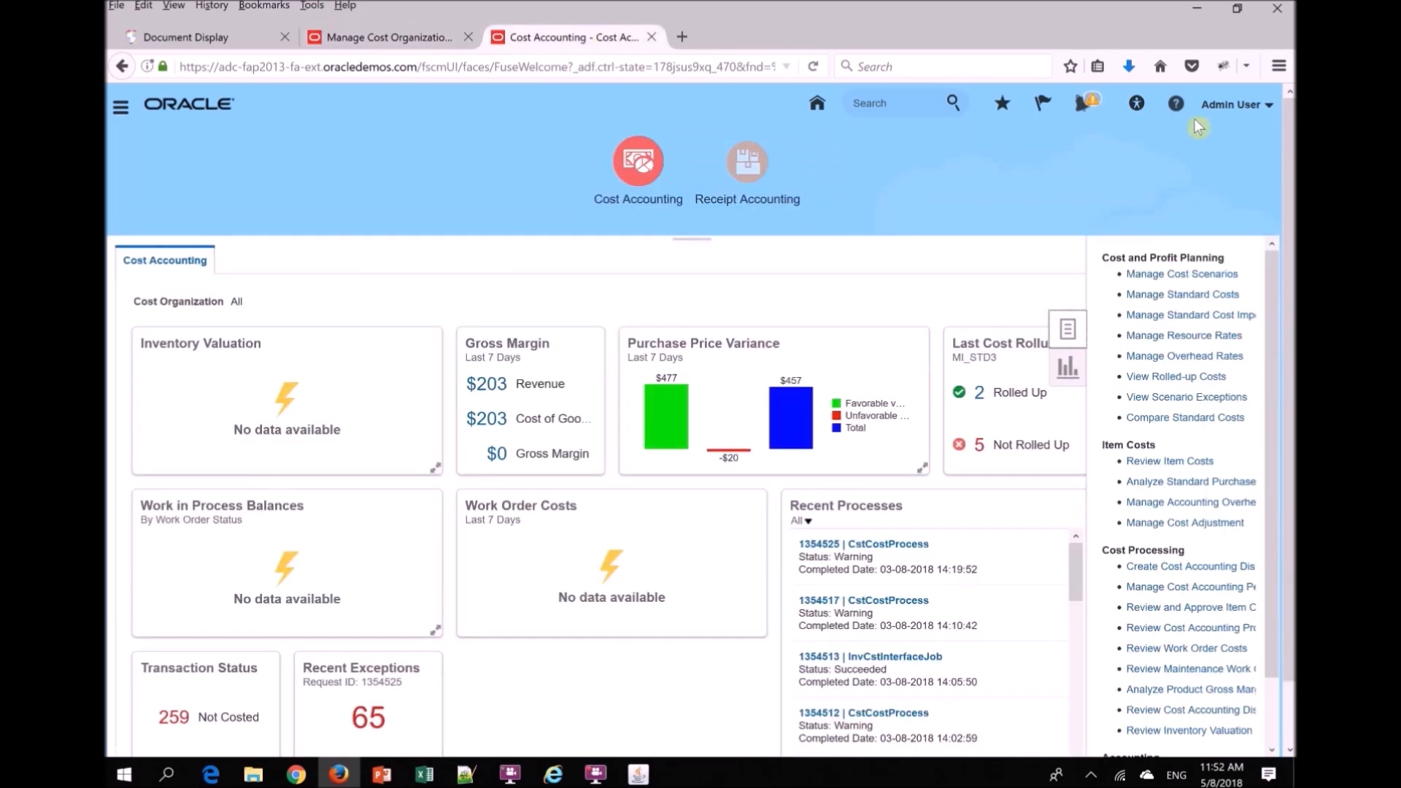
- Open Setup and Maintenance and switch the setup offering to Manufacturing and Supply Chain Materials Management
left_click(1241, 106)
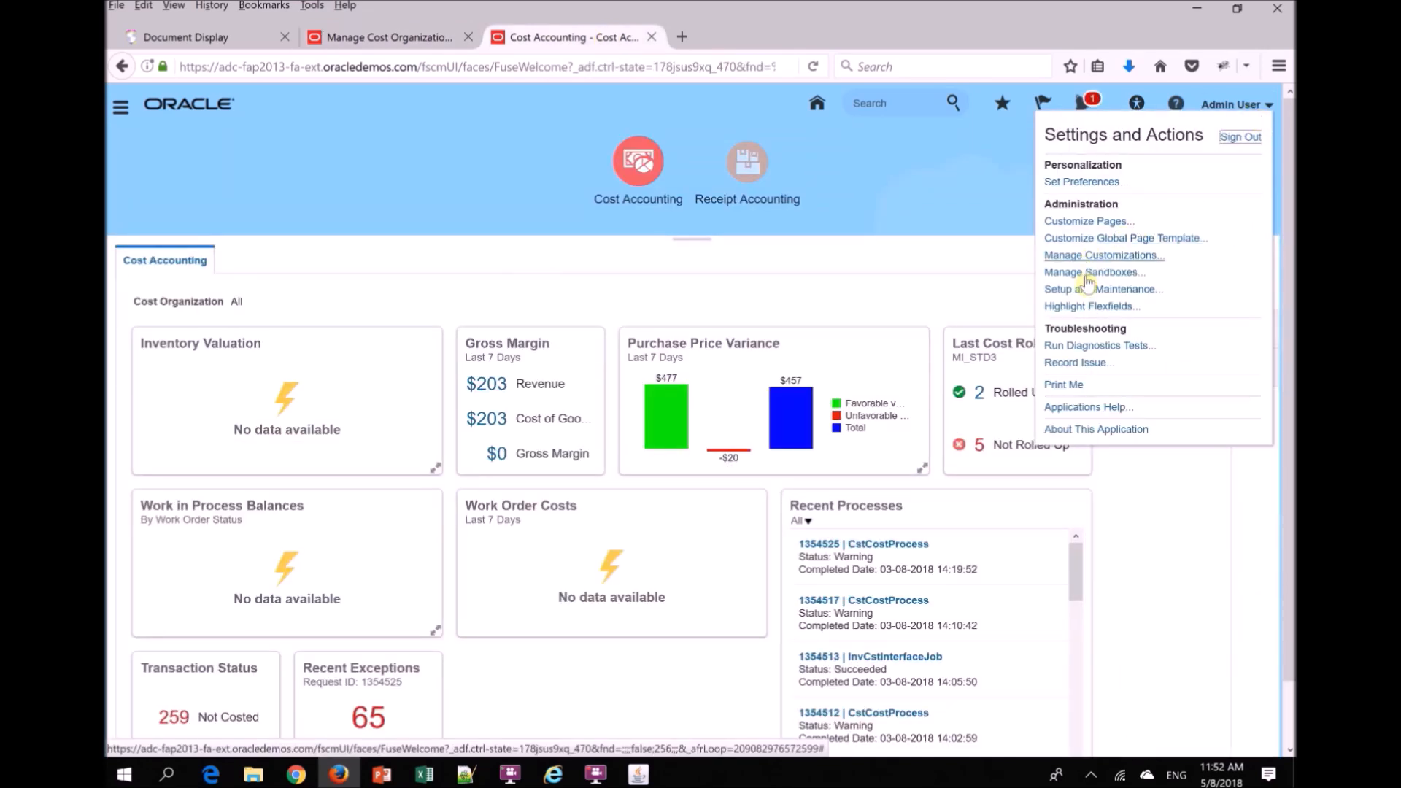
left_click(1096, 289)
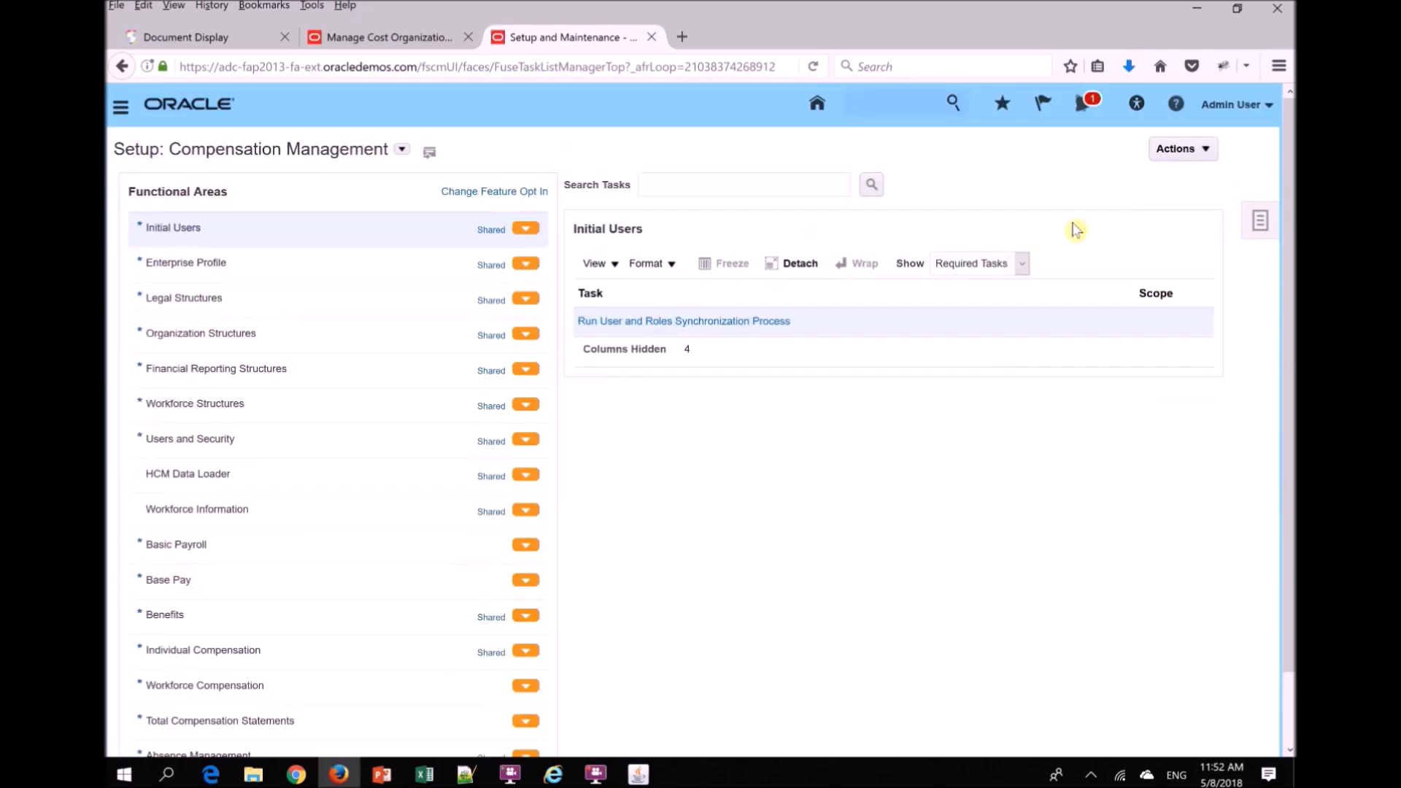
scroll(1291, 179, "down", 2)
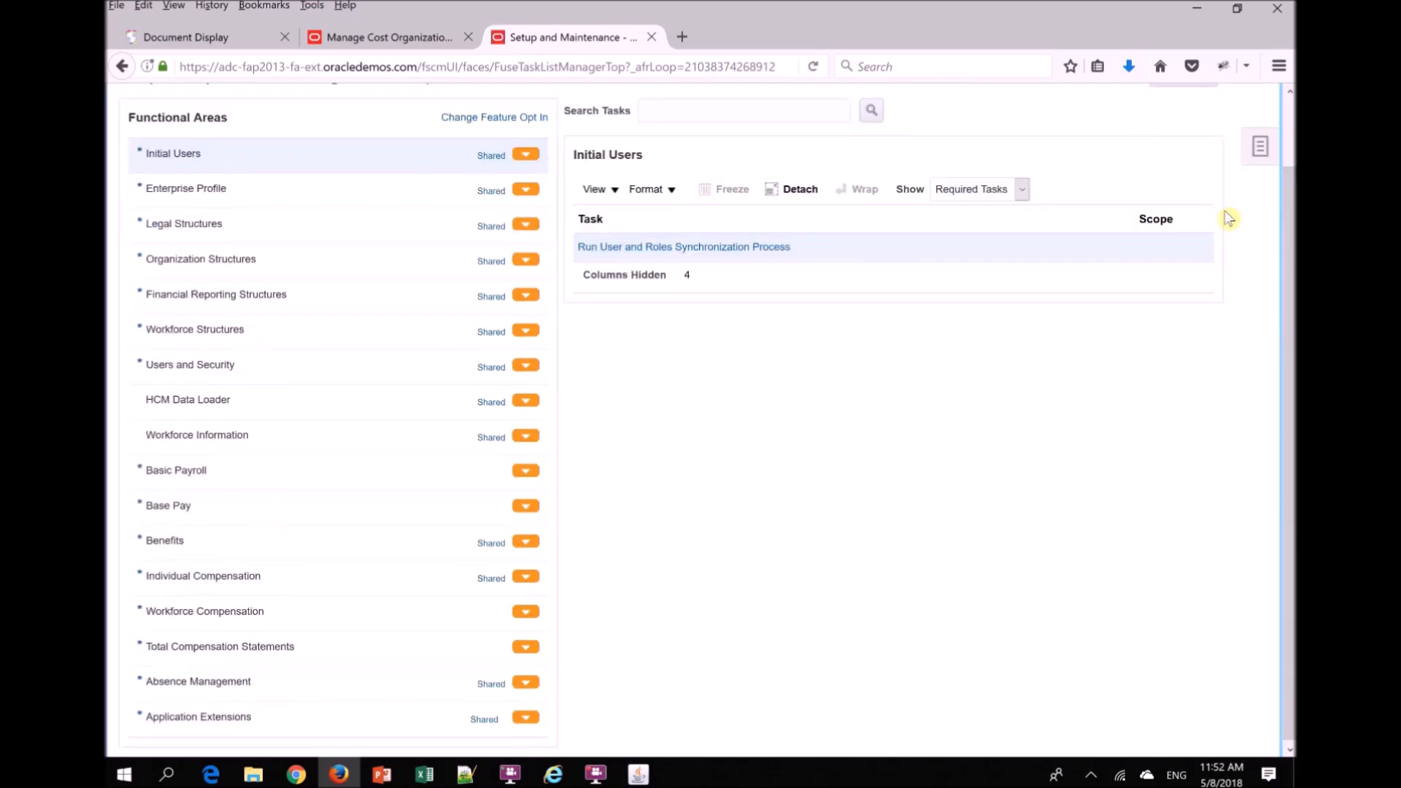
scroll(1291, 241, "up", 2)
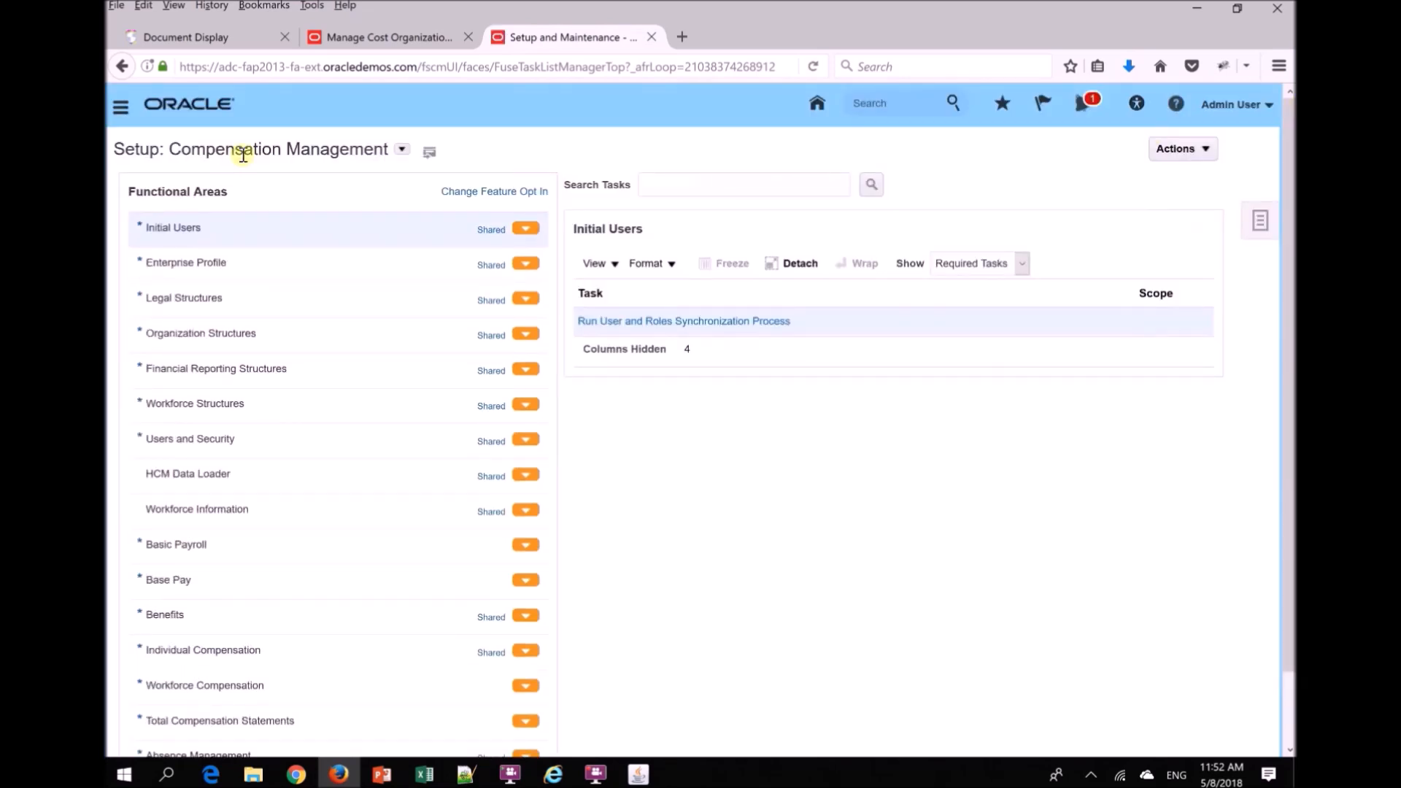
left_click(403, 150)
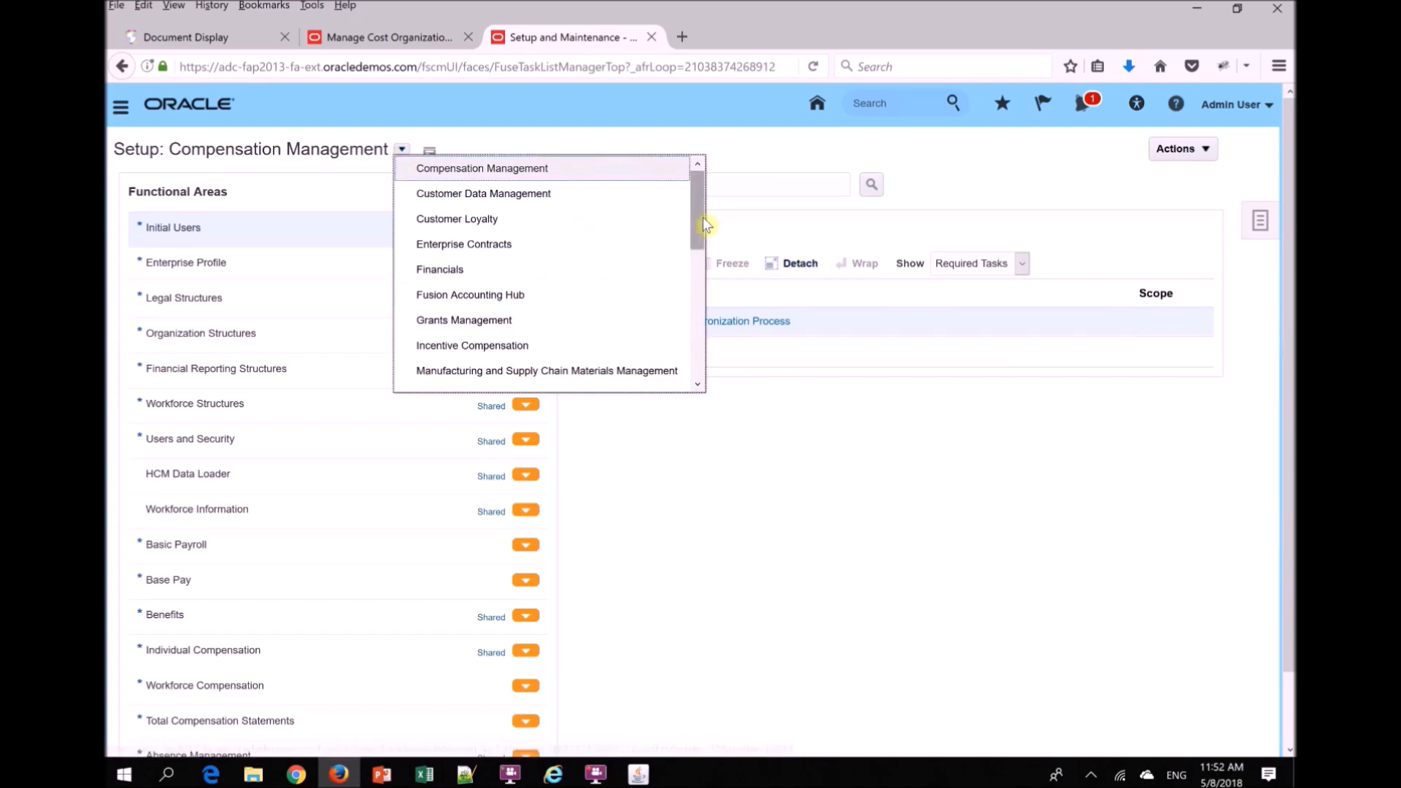
left_click_drag(702, 217, 697, 278)
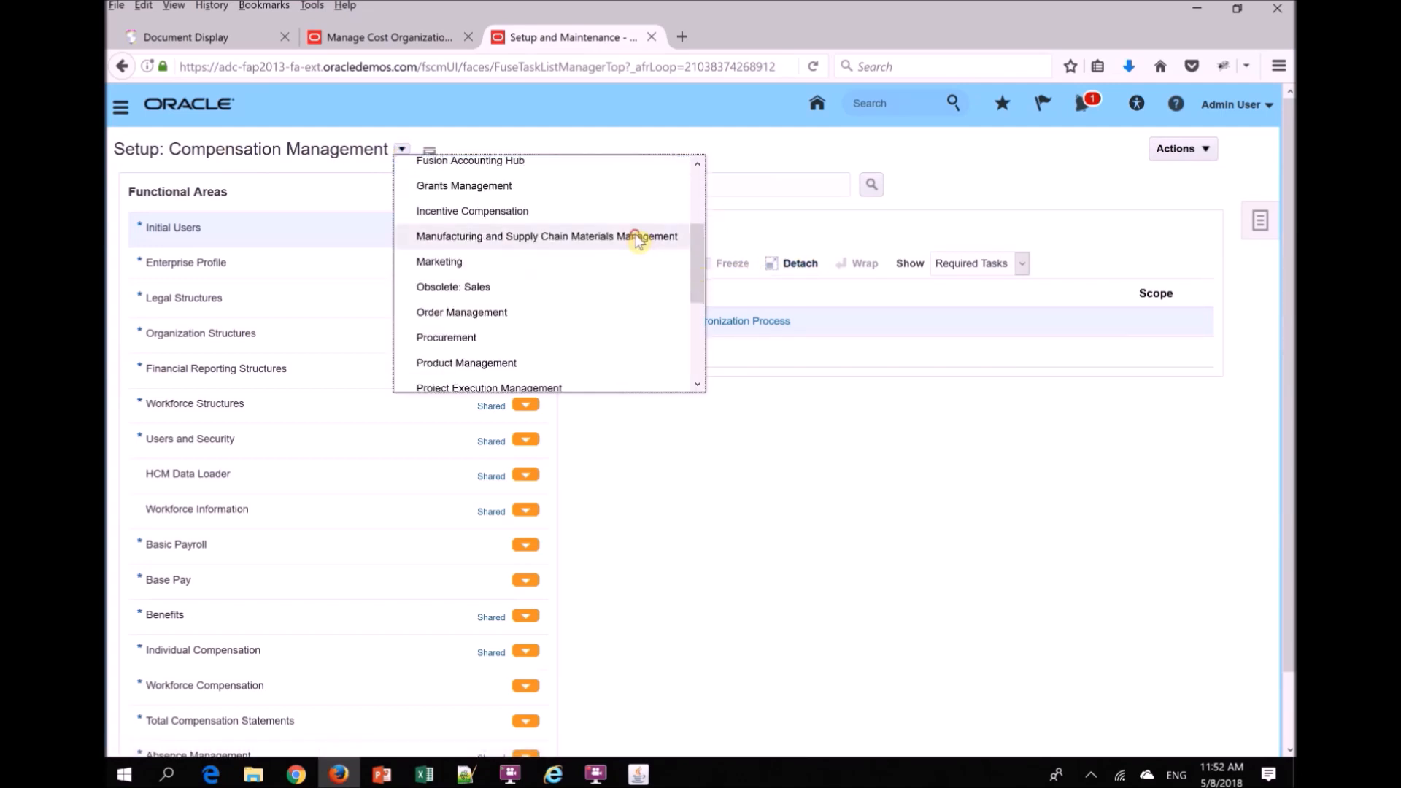
left_click(641, 234)
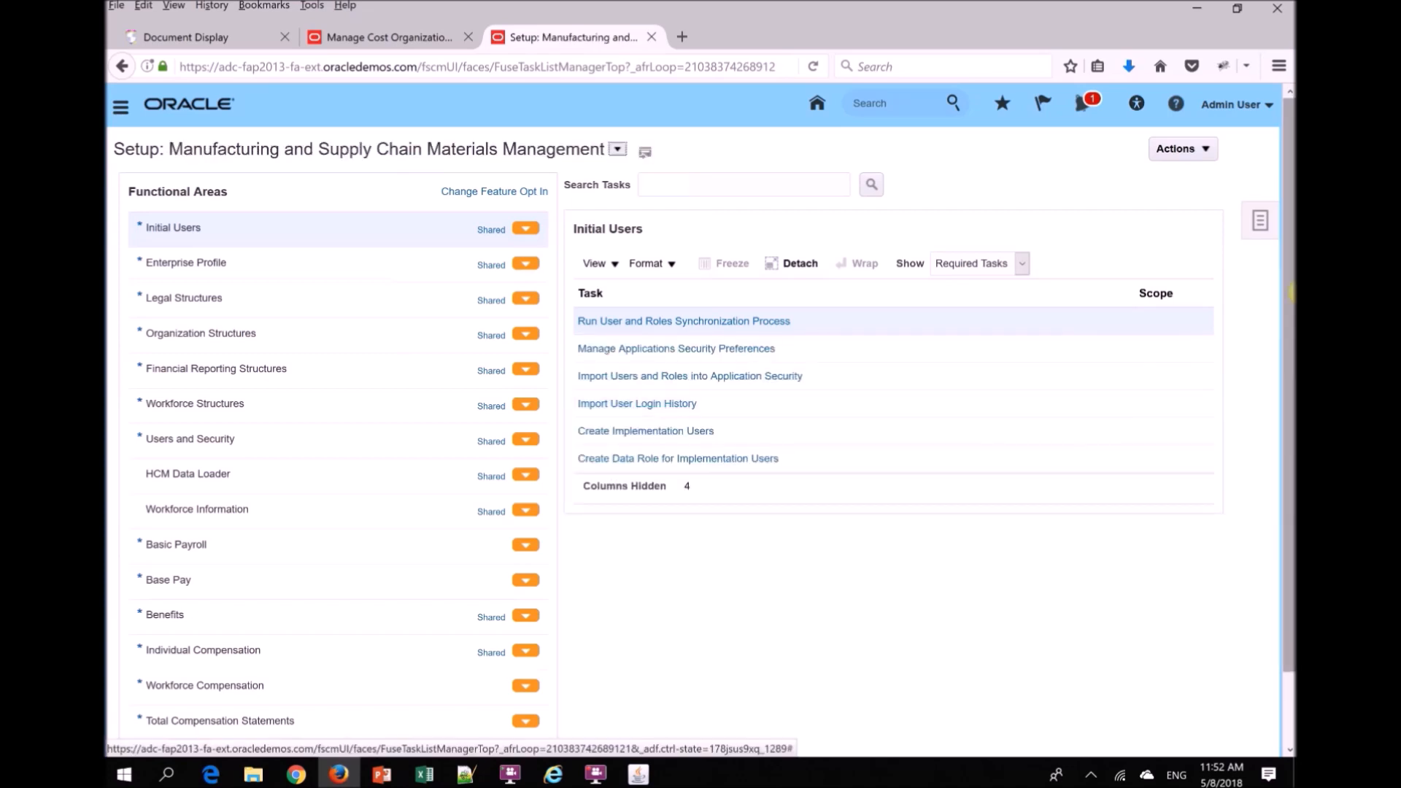
- Look through the offering's functional areas and switch the setup offering to Enterprise Contracts
left_click_drag(1290, 292, 1279, 443)
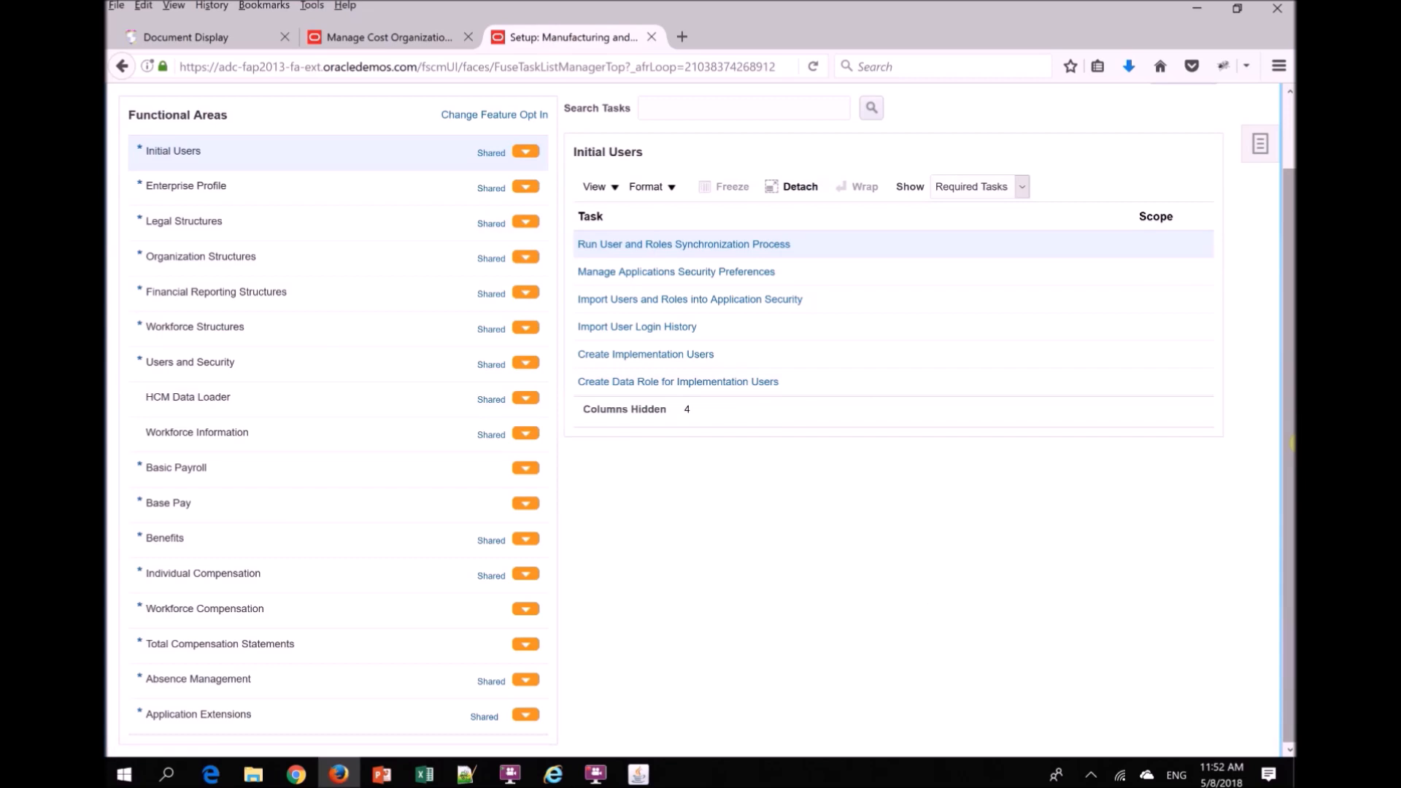
left_click_drag(1291, 443, 1293, 282)
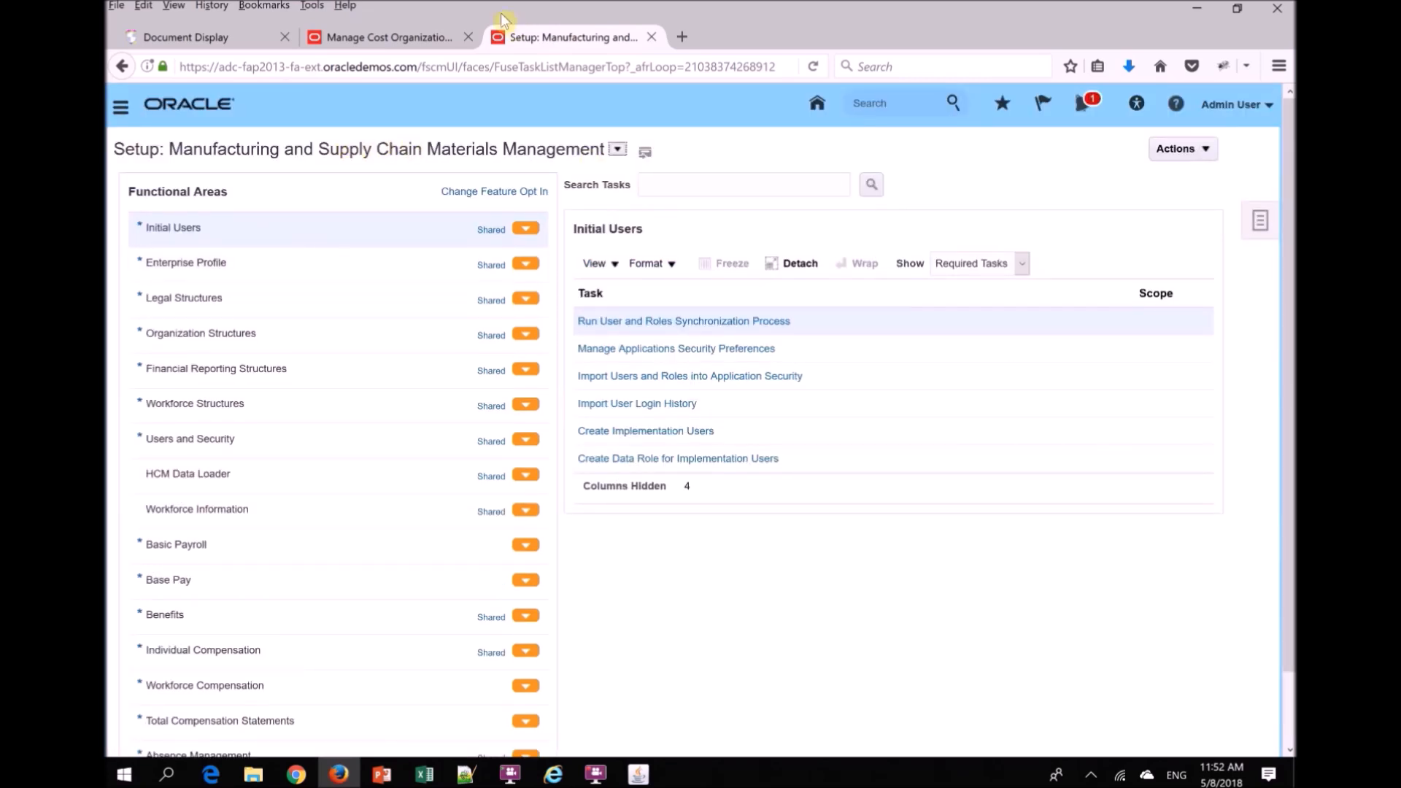
left_click(616, 146)
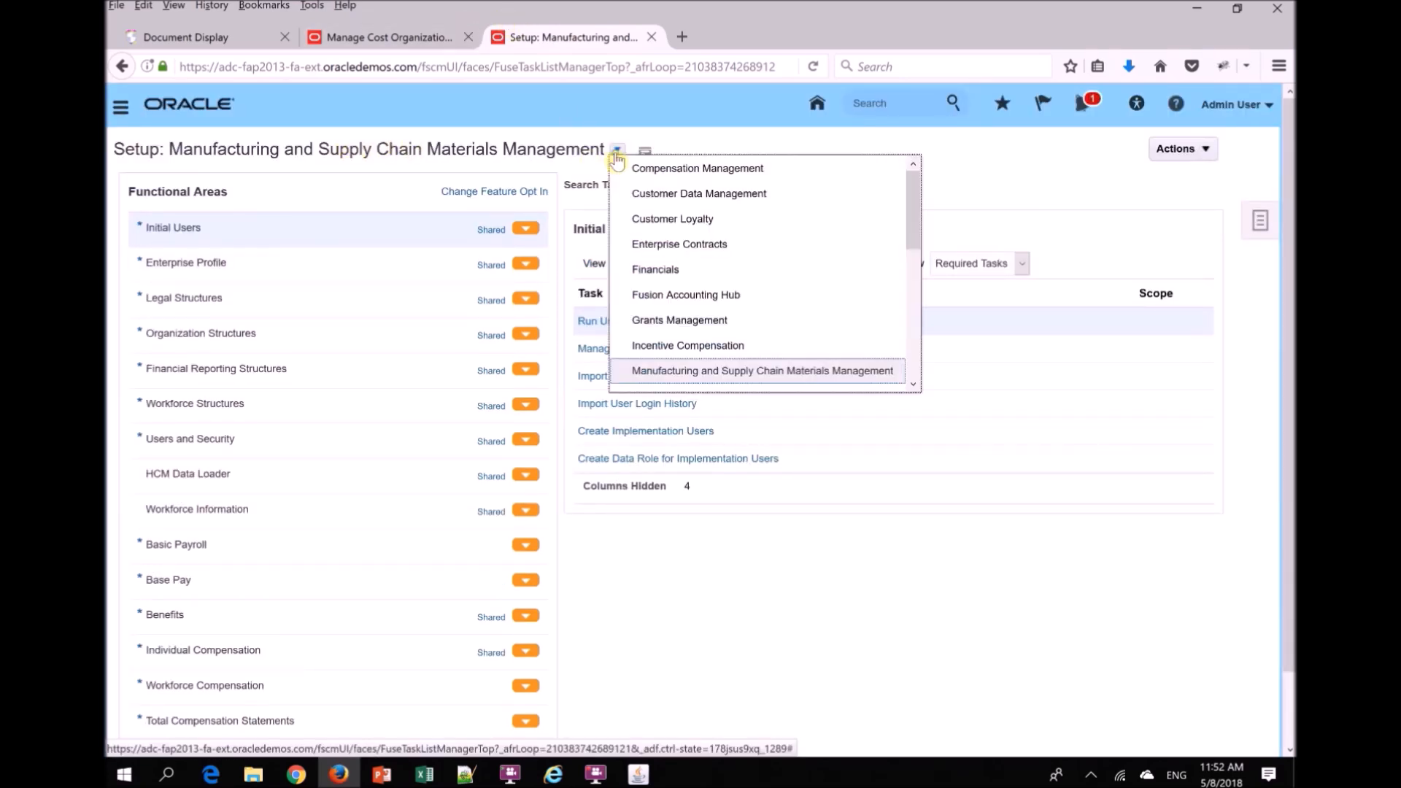
left_click(692, 251)
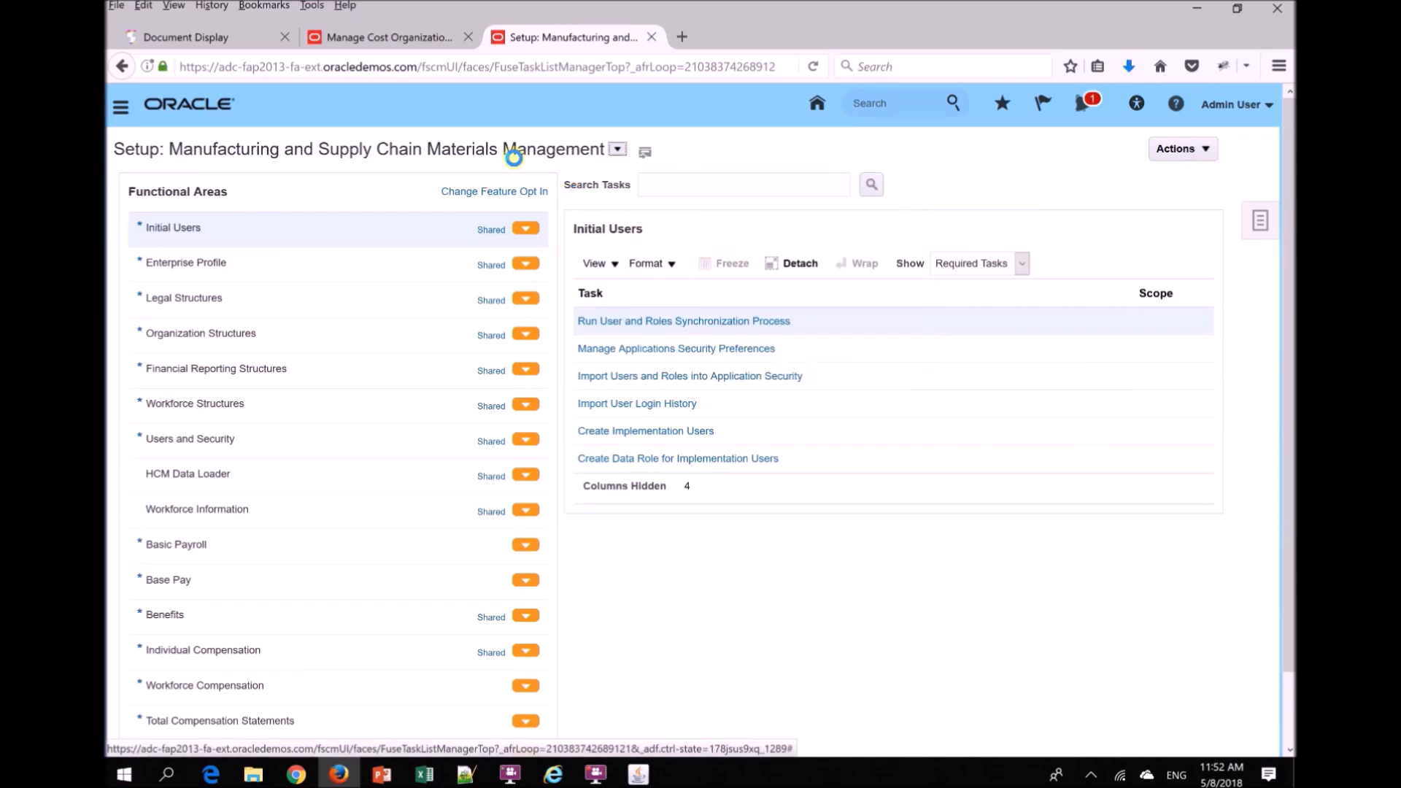
- Switch back to Manufacturing and Supply Chain Materials Management and try to open Manage Inventory Organizations from the Facilities area
left_click(348, 149)
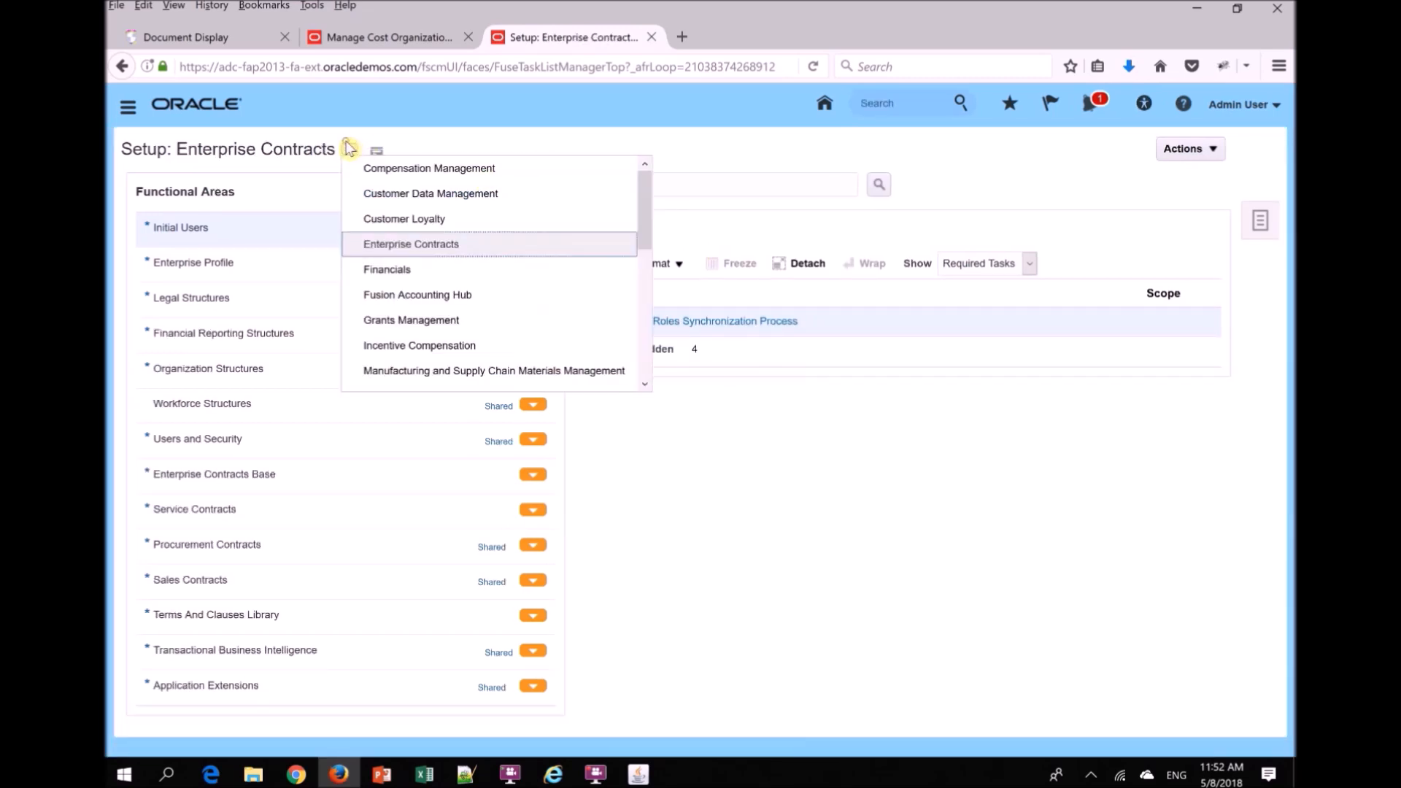
left_click(522, 372)
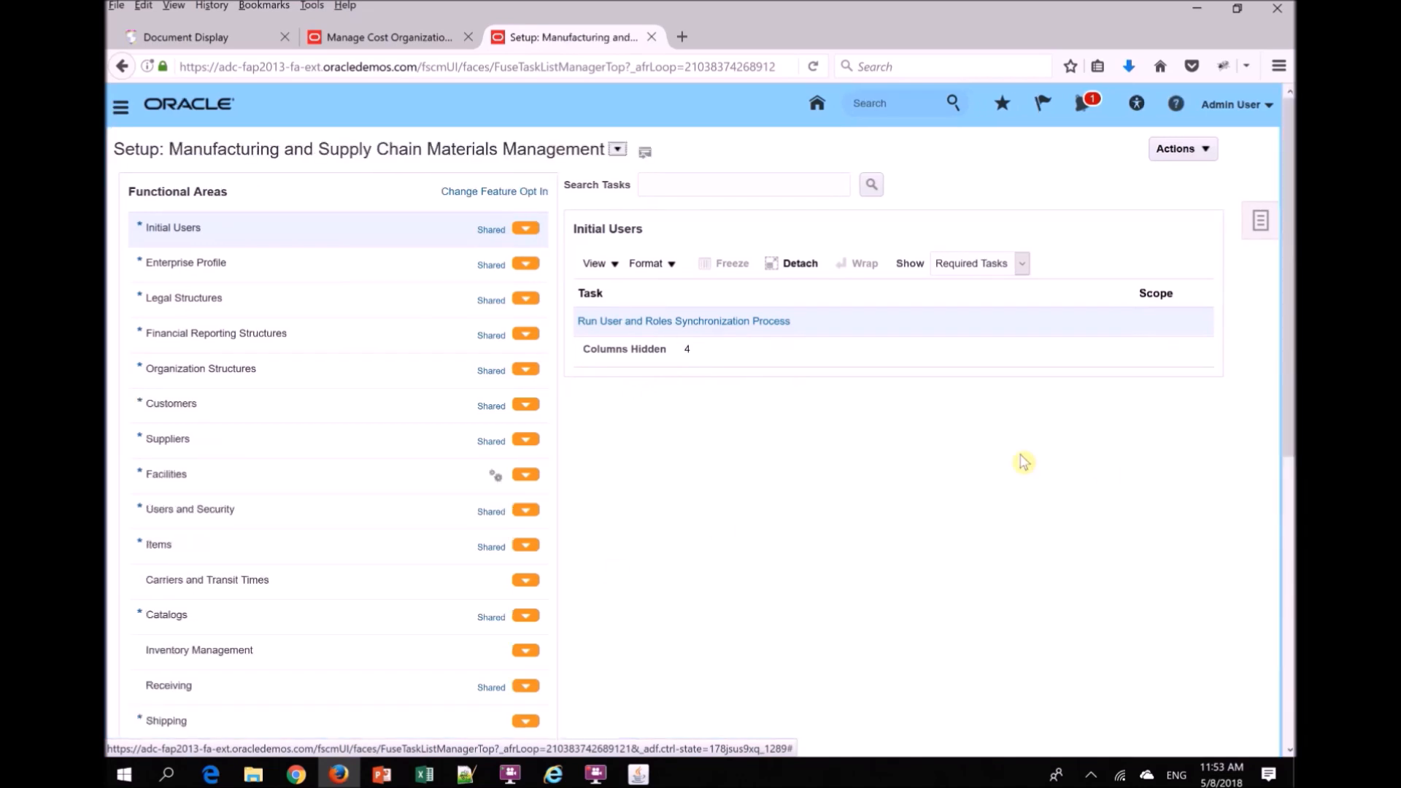
left_click(196, 474)
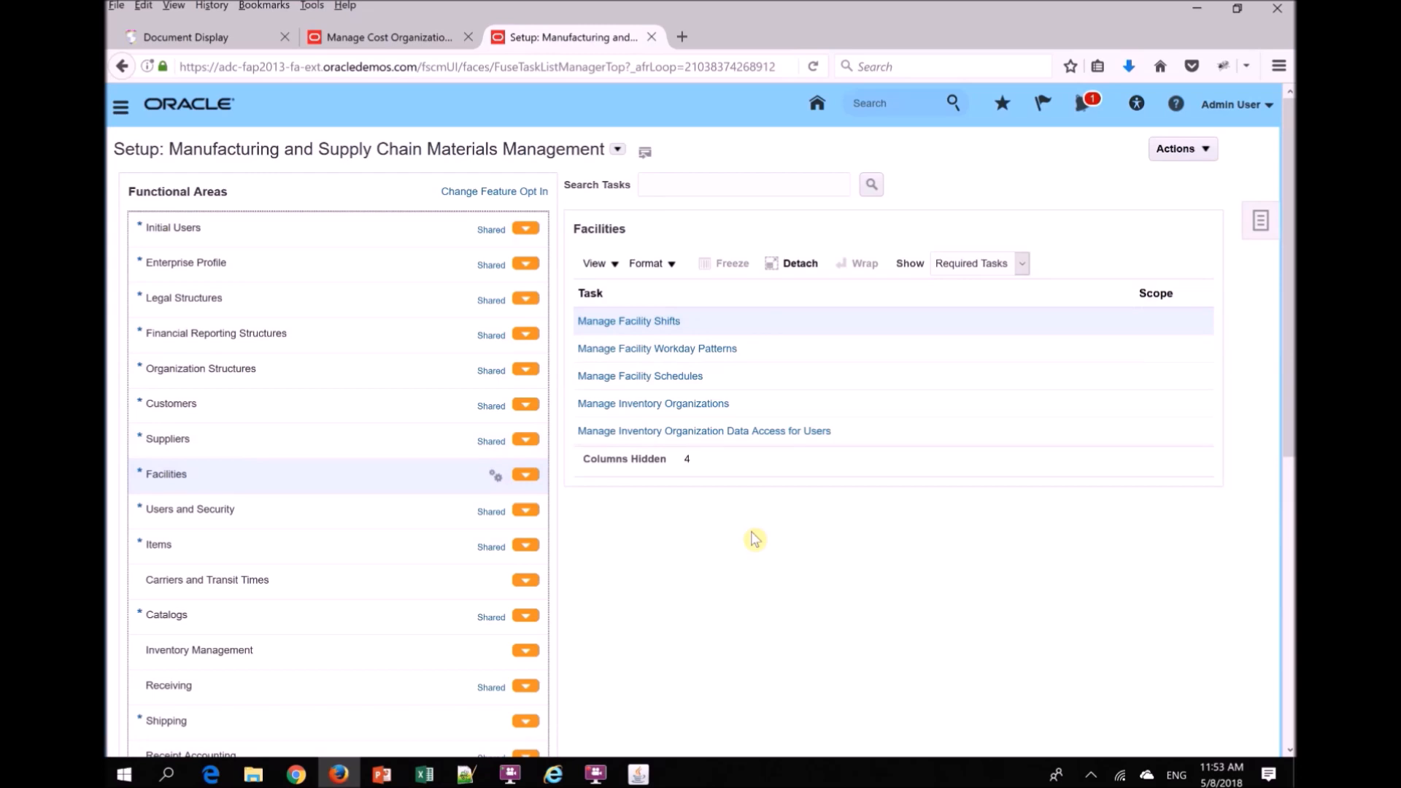
left_click(657, 404)
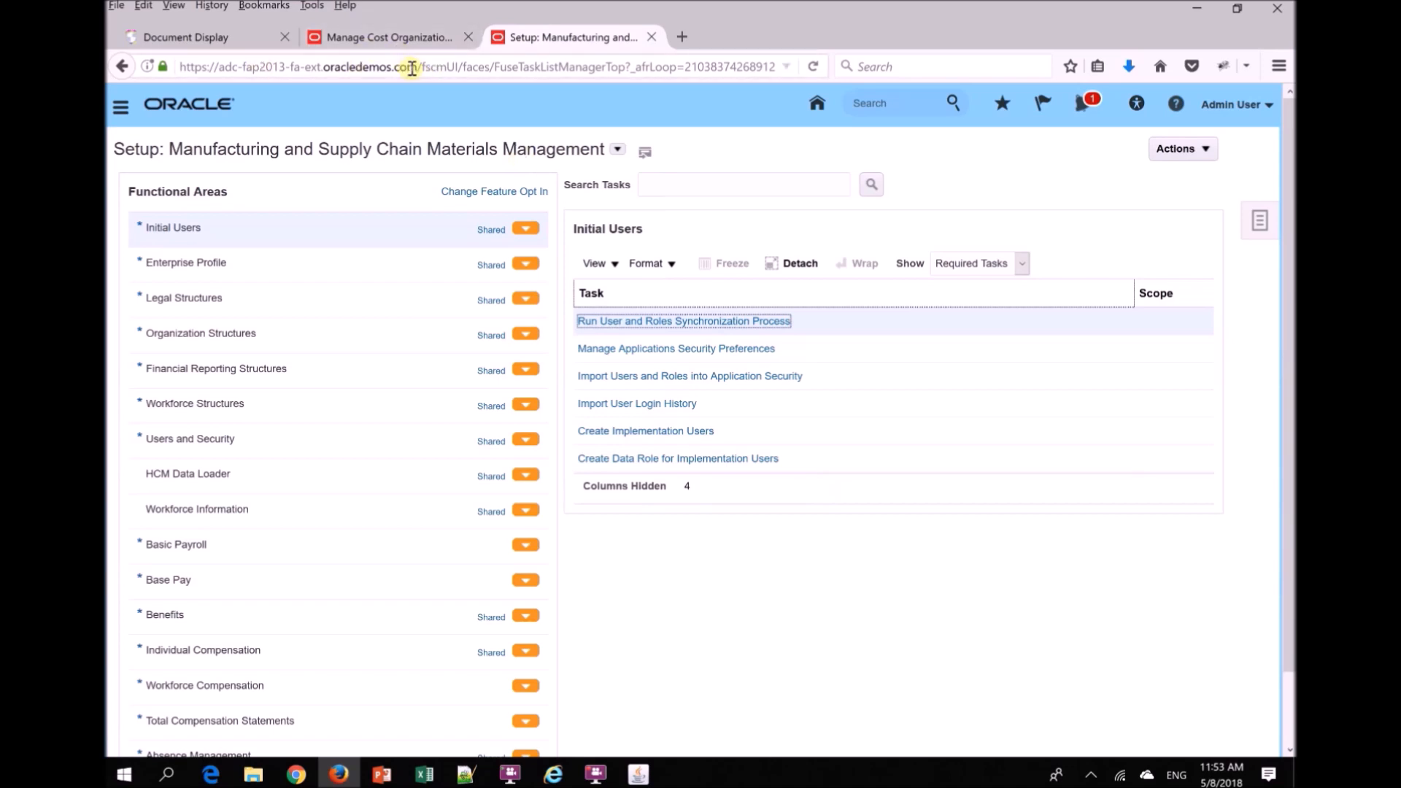
left_click_drag(413, 68, 179, 68)
key("ctrl+c")
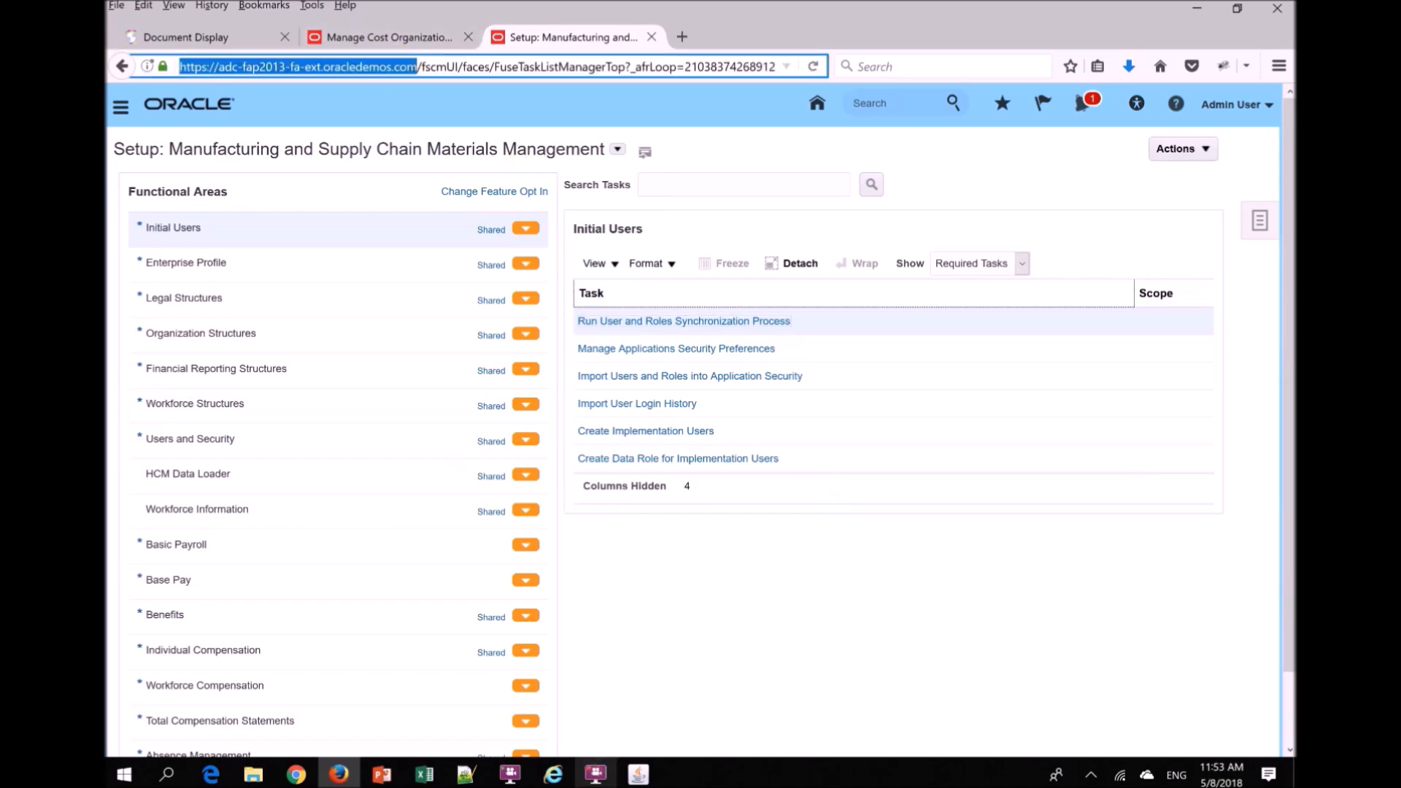
left_click(296, 775)
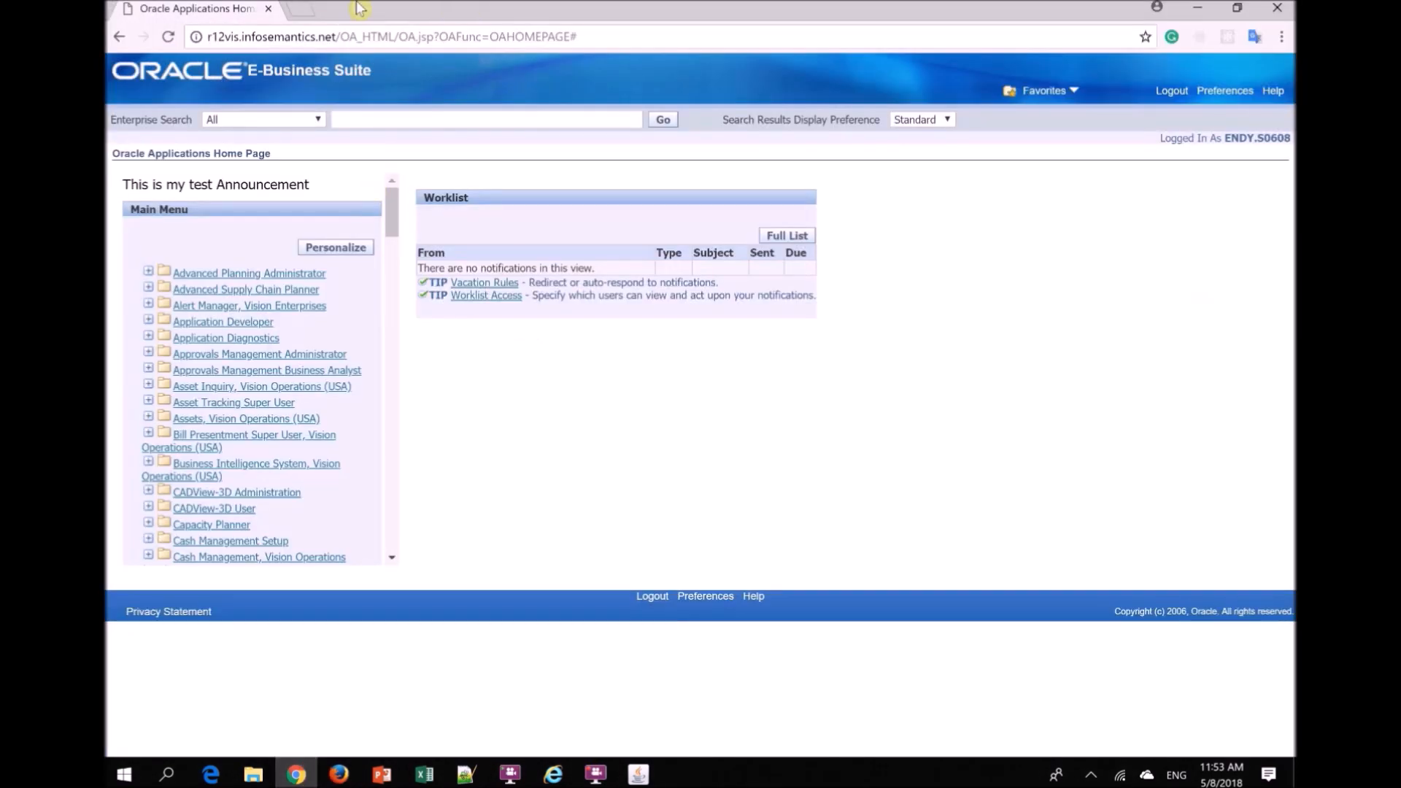
left_click(300, 15)
key("ctrl+v")
left_click(213, 782)
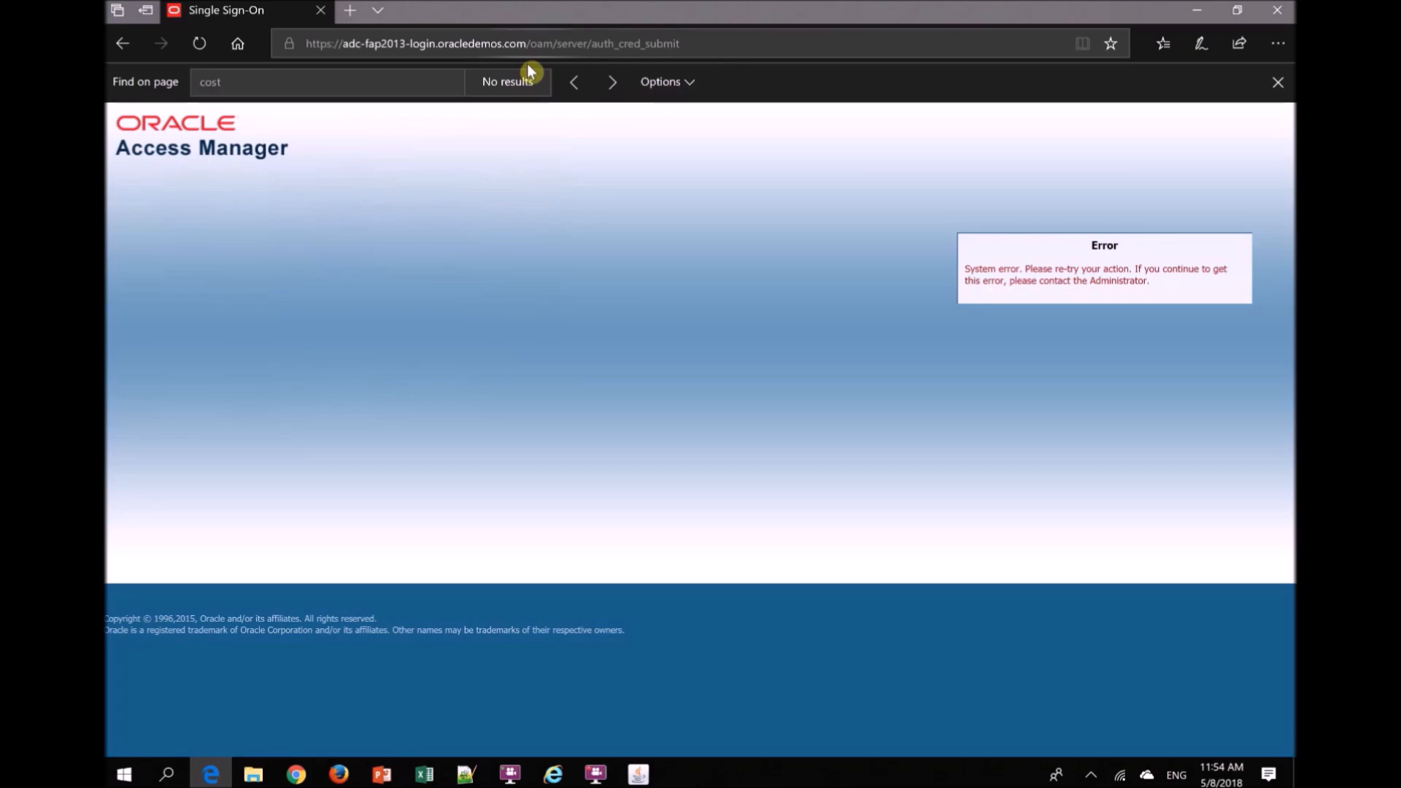
left_click_drag(530, 44, 791, 97)
key("BackSpace")
type("\\")
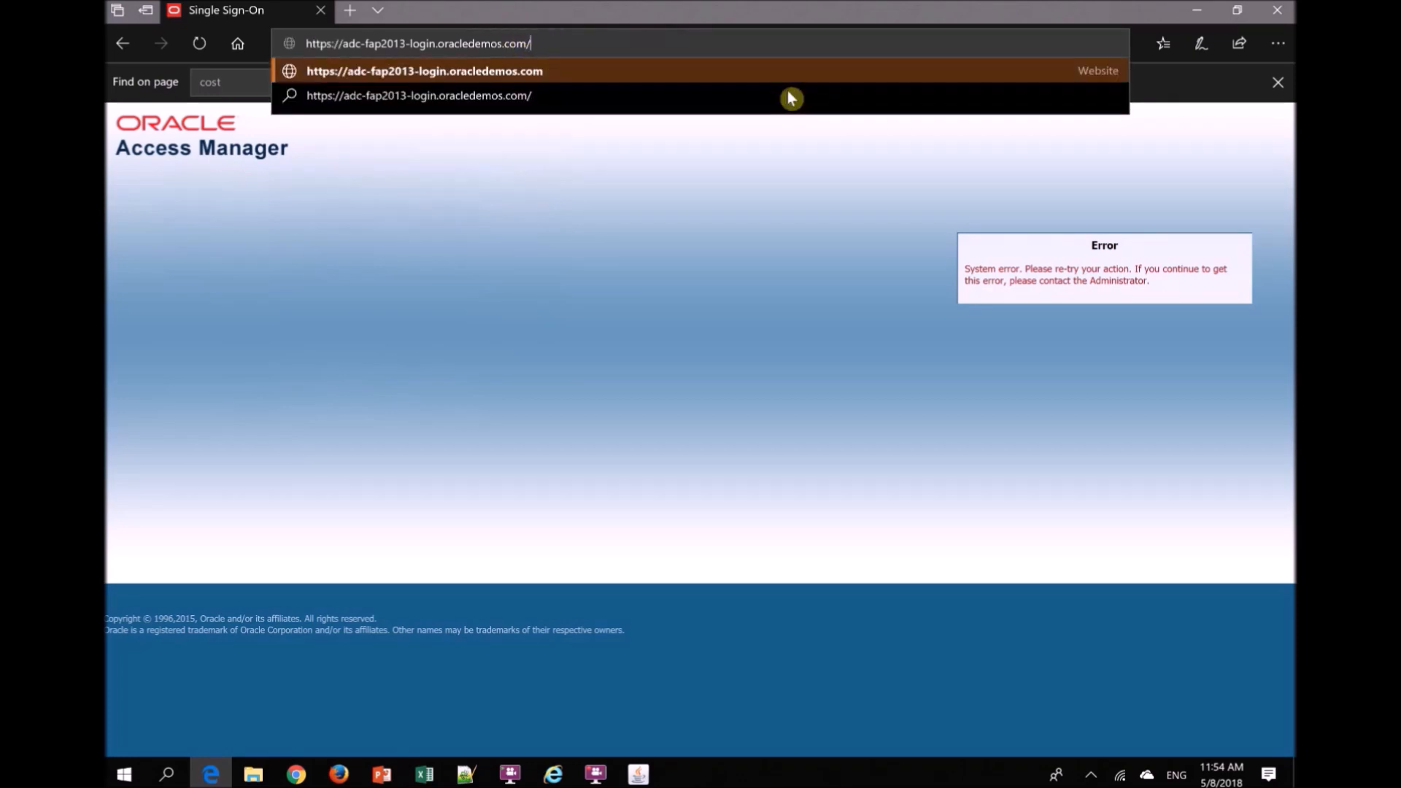
key("Return")
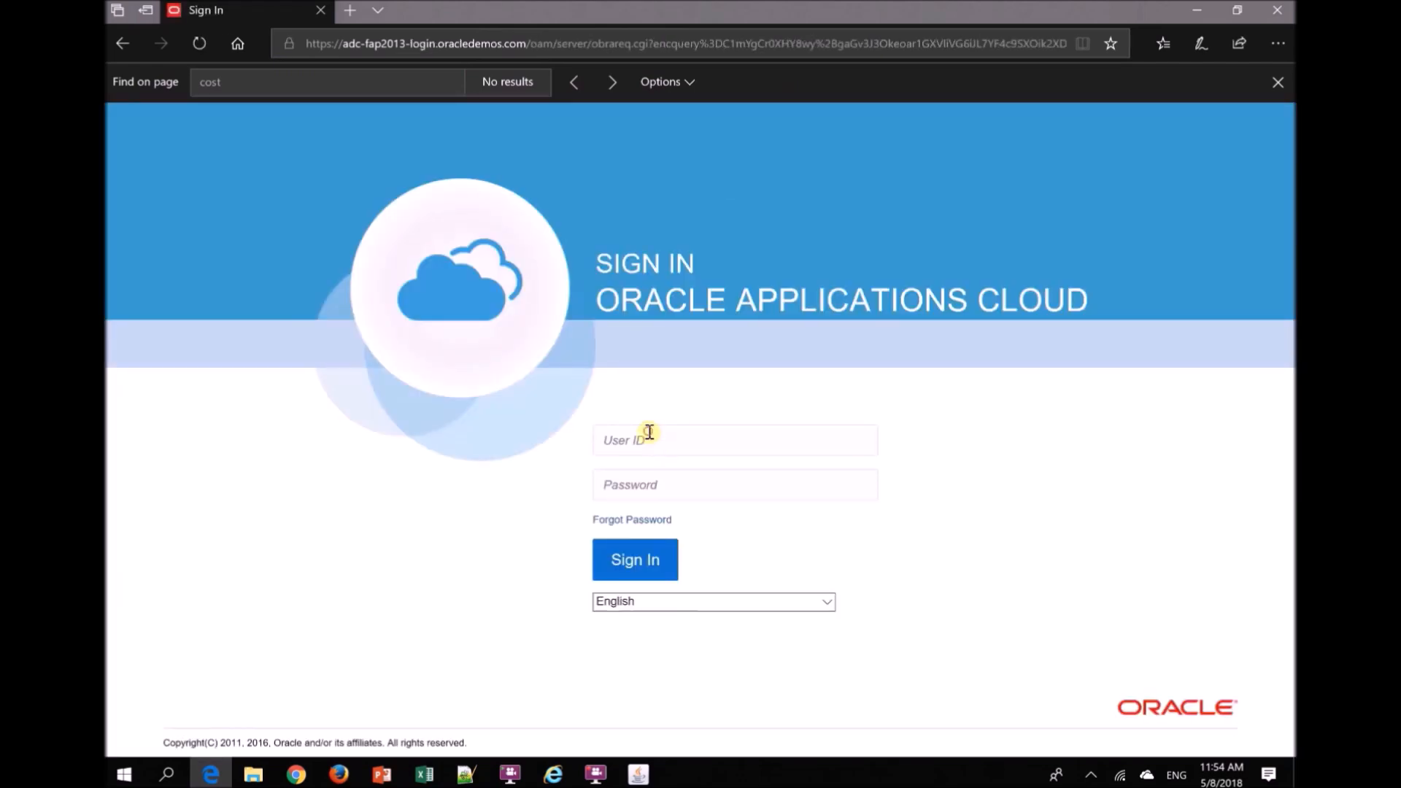
- Sign in to Oracle Applications Cloud with the saved administrator user ID
left_click(649, 434)
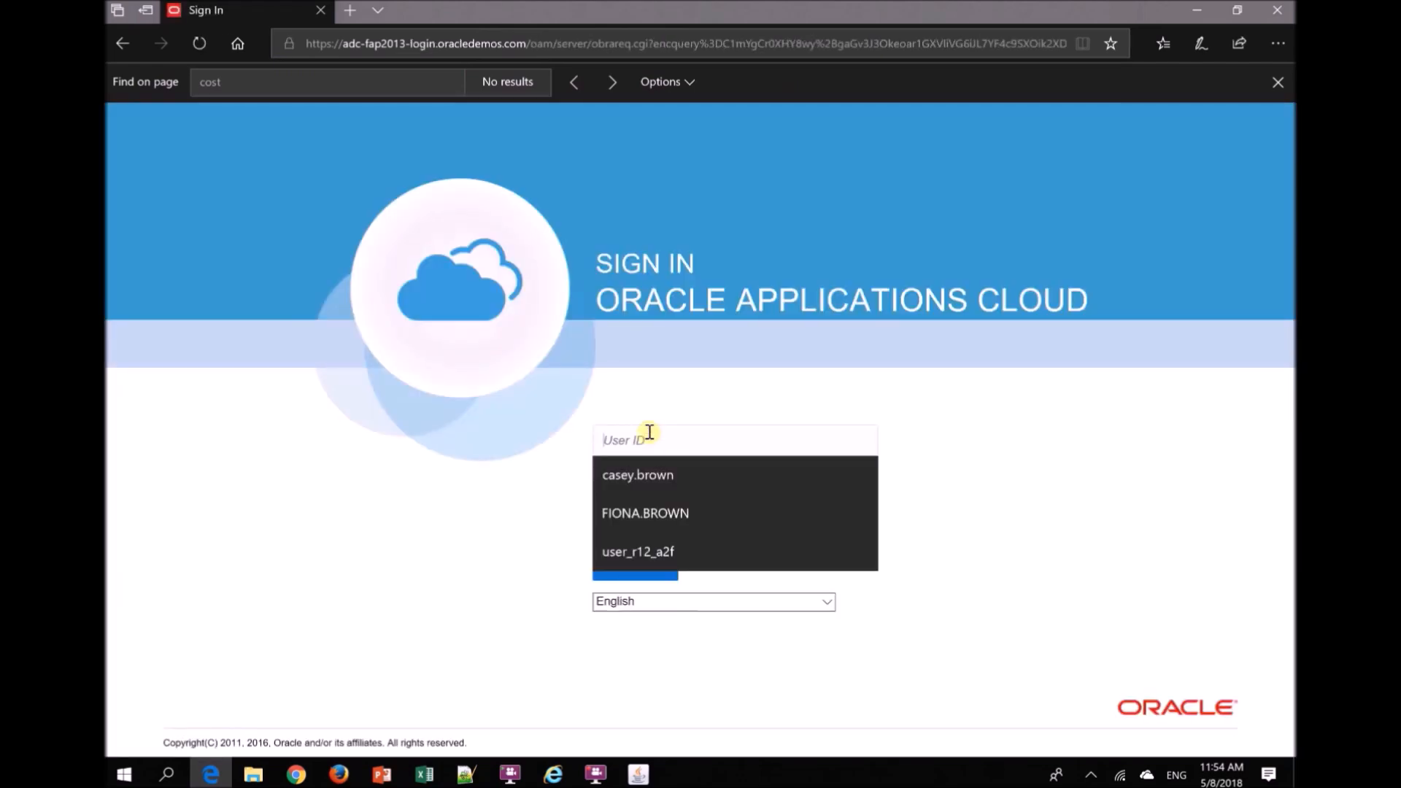
left_click(648, 552)
left_click(645, 567)
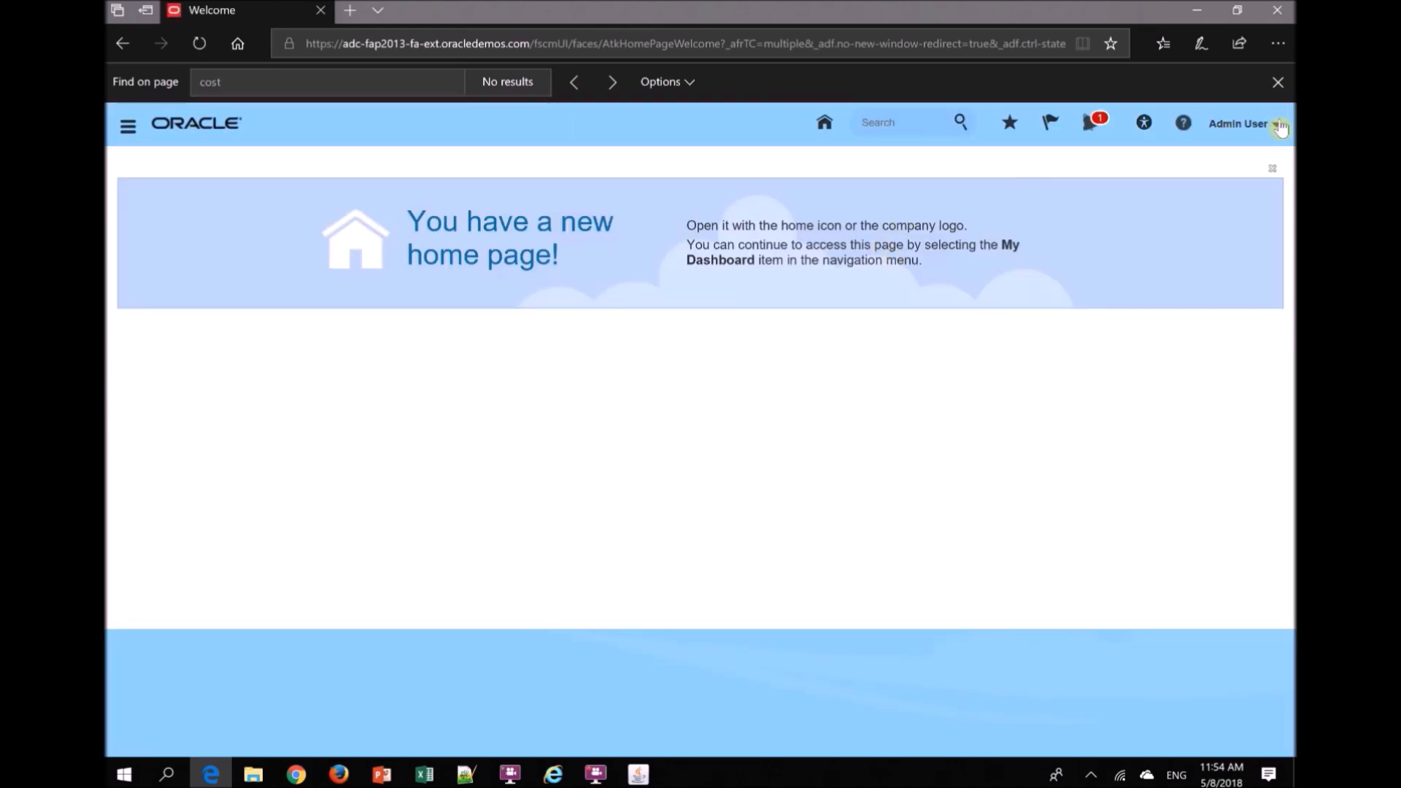
- Go to Setup and Maintenance and choose the Manufacturing and Supply Chain Materials Management offering
left_click(1269, 128)
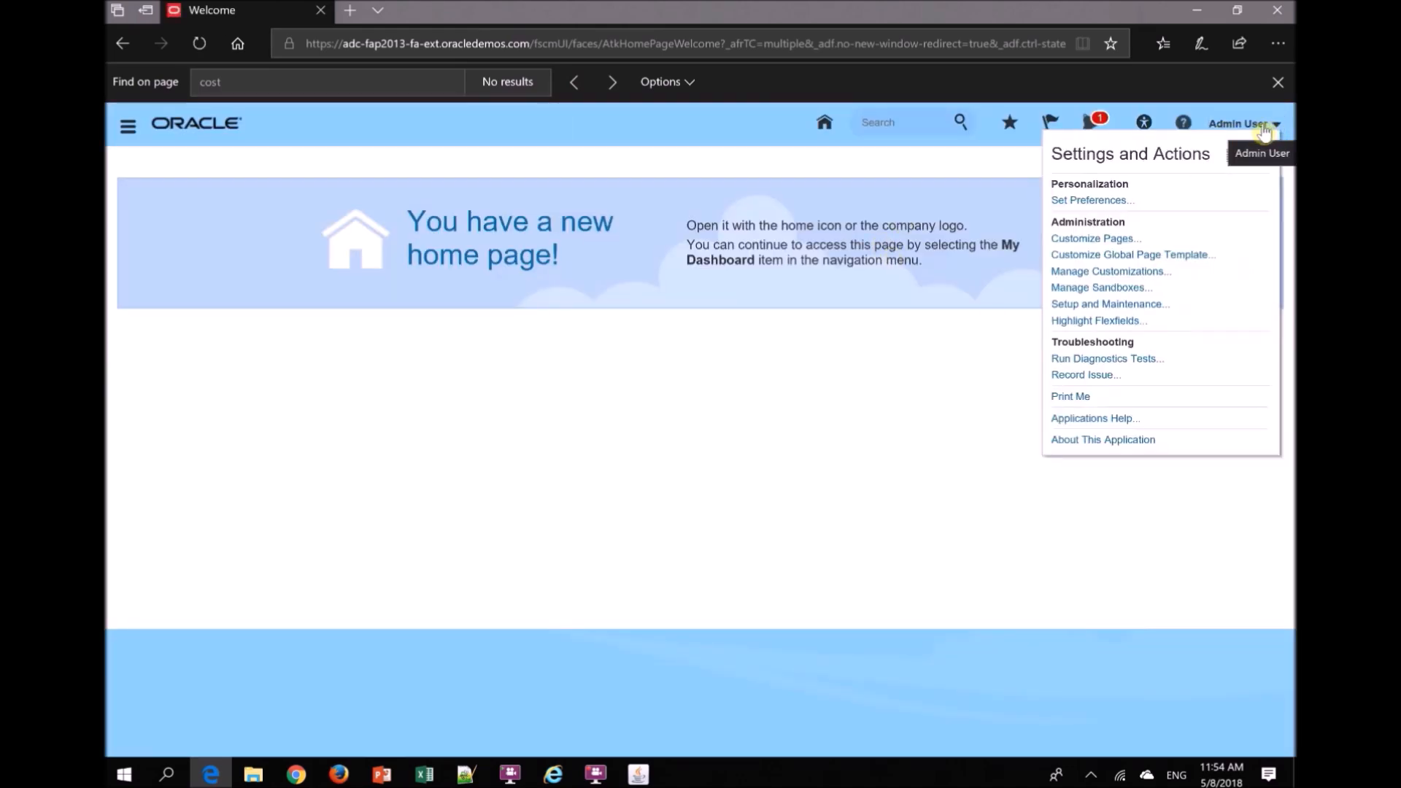
left_click(1087, 305)
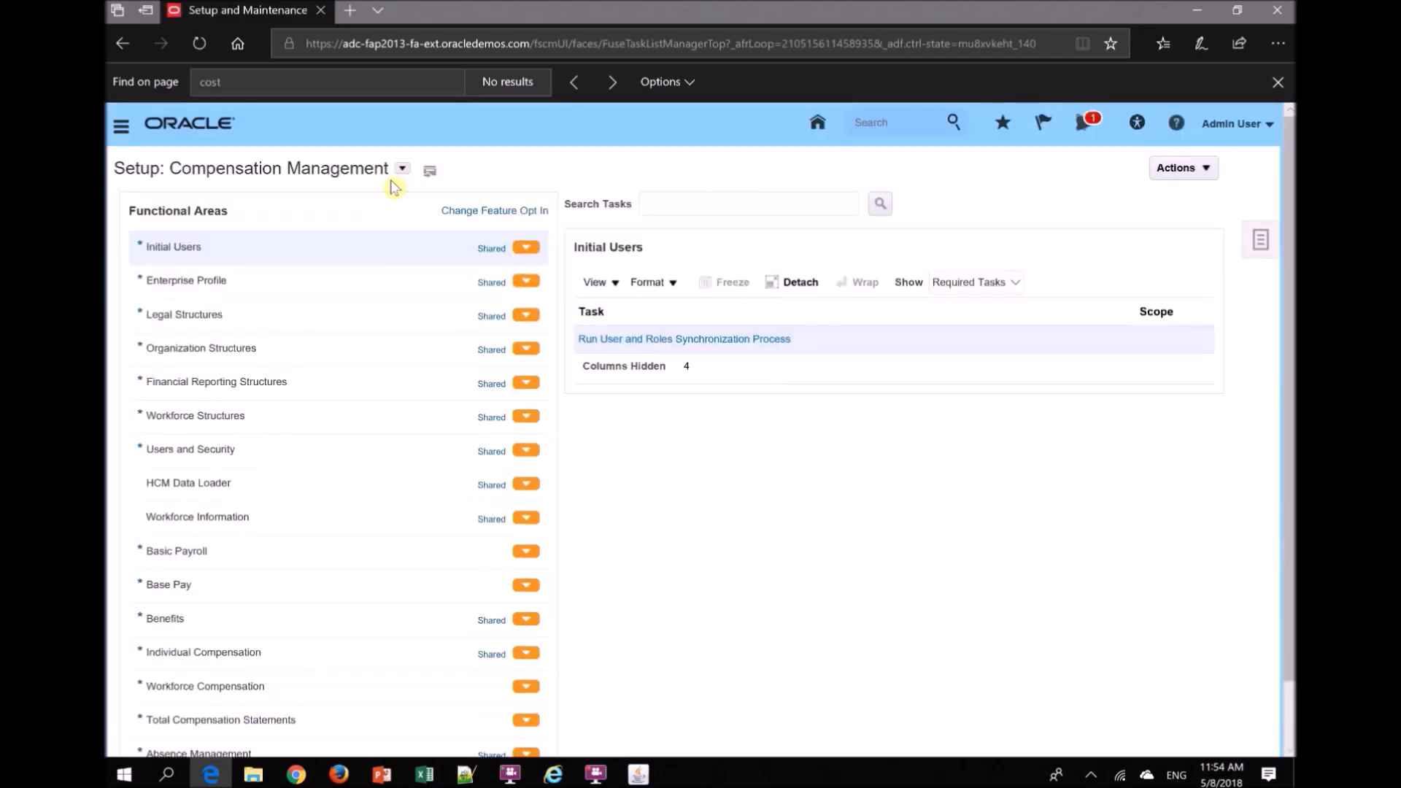
left_click(402, 168)
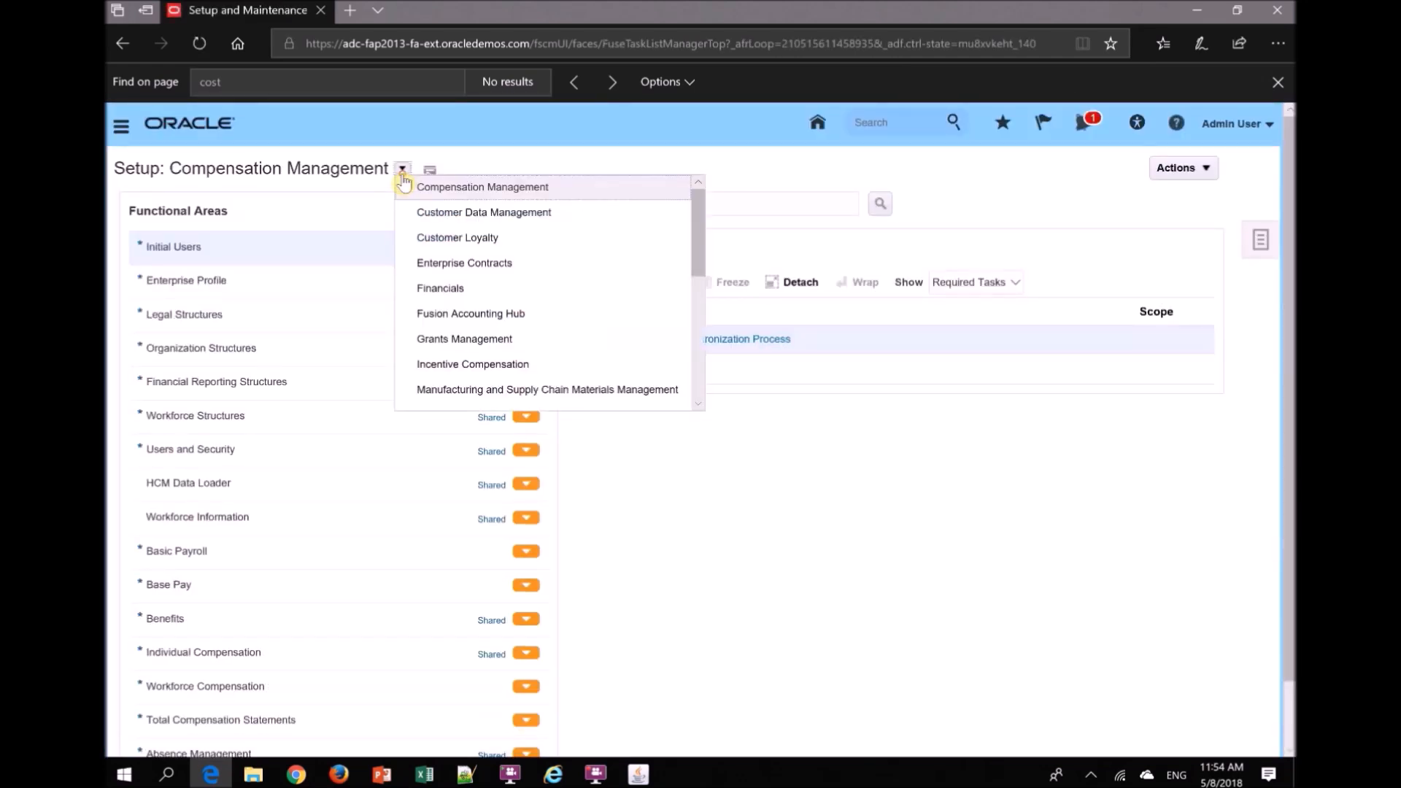
left_click(589, 396)
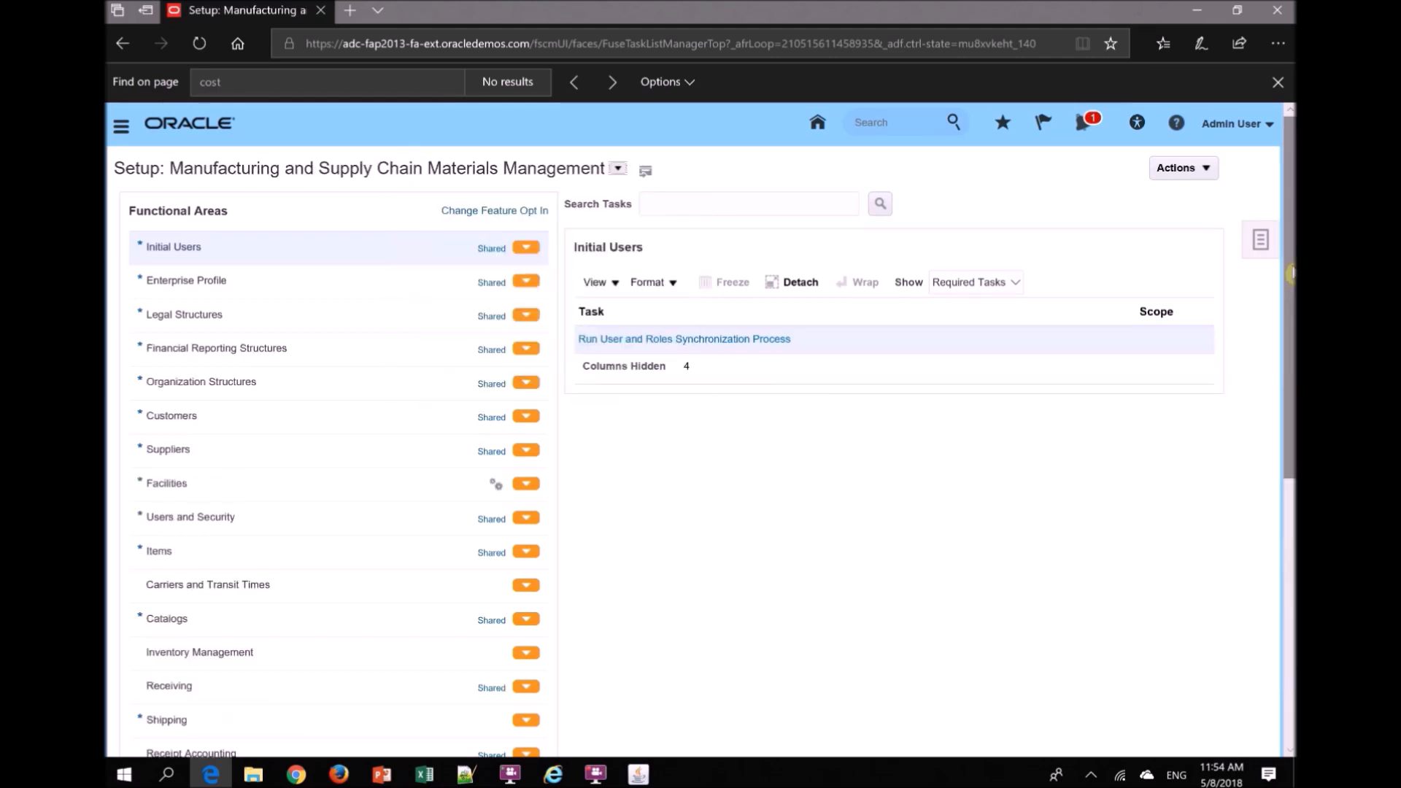
- Open the Manage Inventory Organizations task from the Facilities functional area
left_click_drag(1291, 275, 1249, 386)
left_click(224, 281)
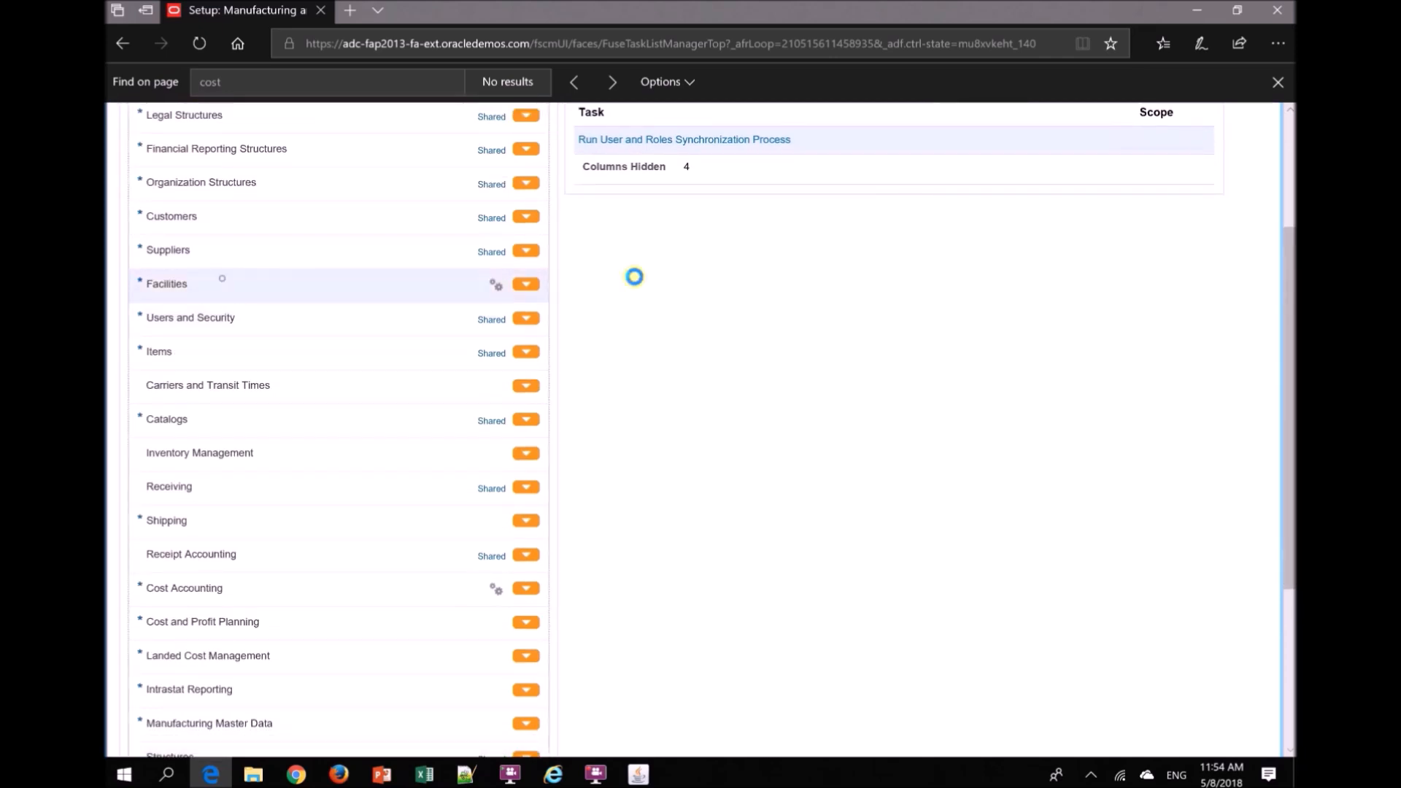
left_click_drag(1291, 362, 1275, 278)
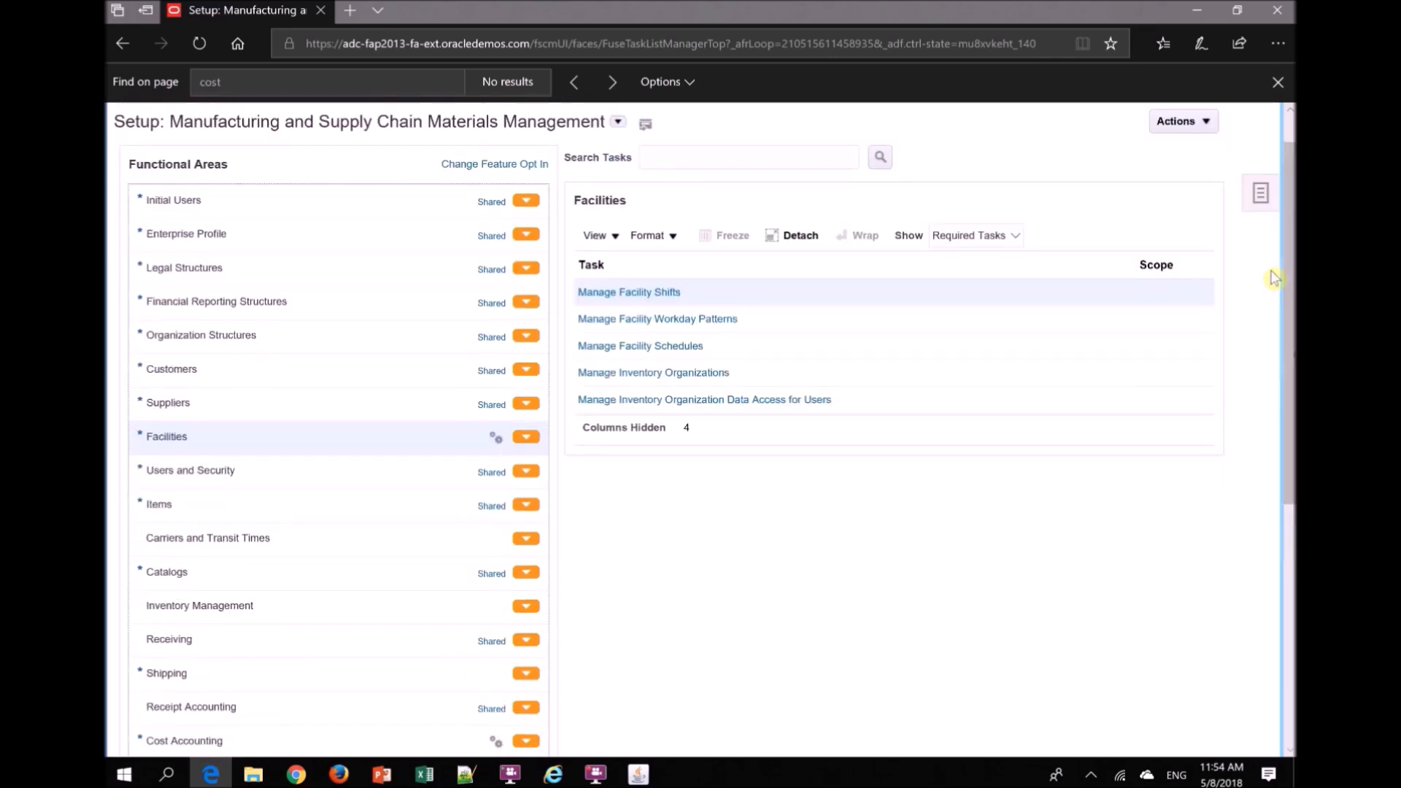
left_click(603, 381)
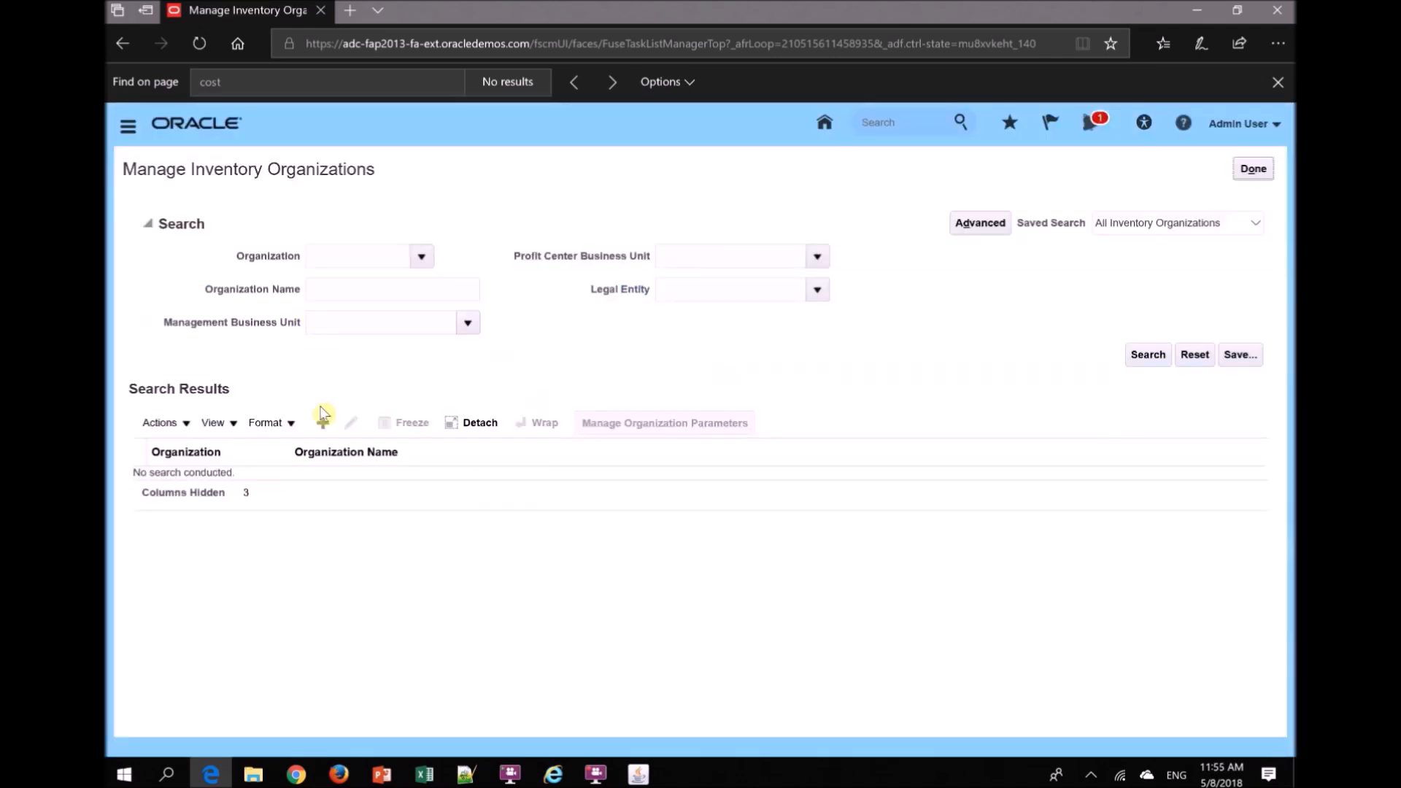
- Start a new inventory organization with the name MI Inv Org and the organization code MI_INV_ORG
left_click(323, 424)
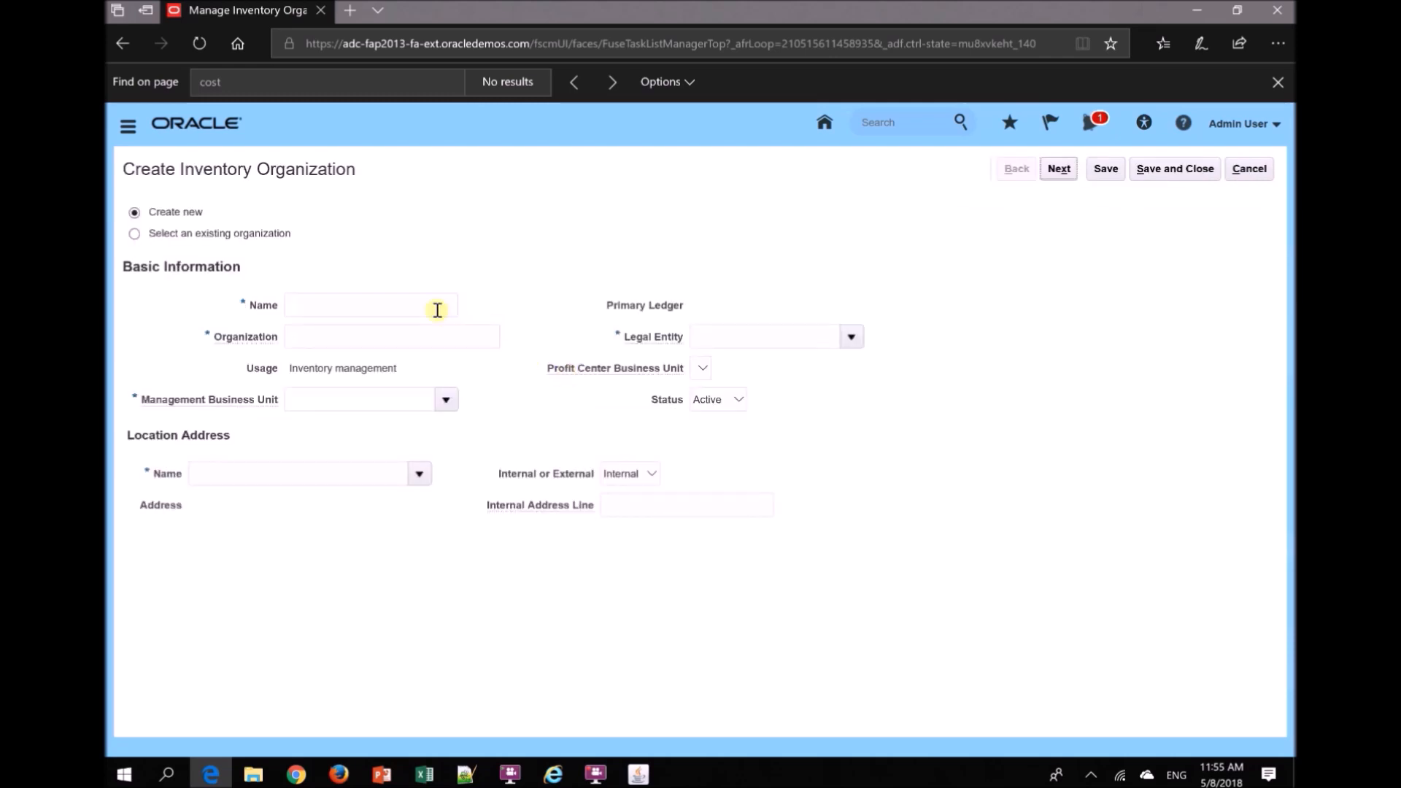
left_click(430, 309)
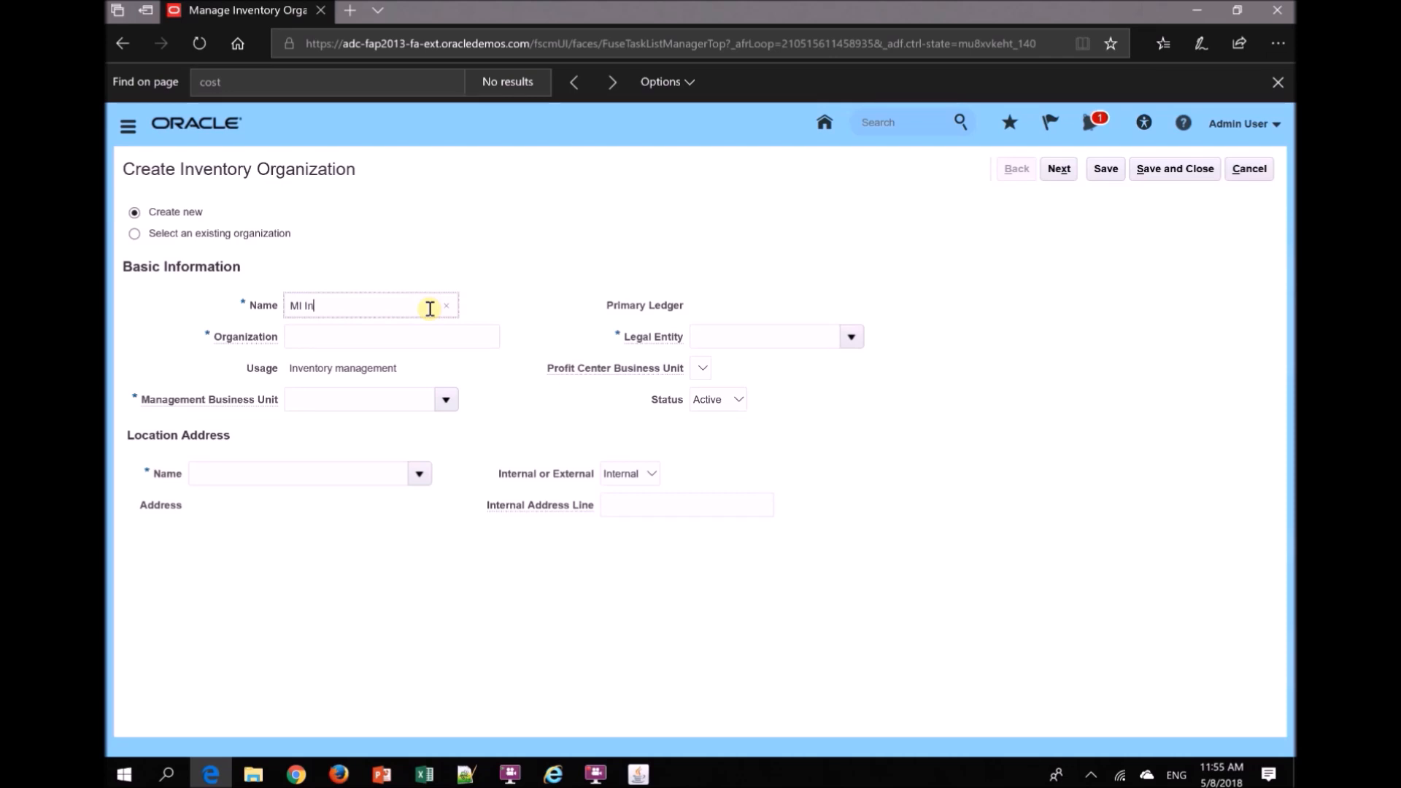
key("Tab")
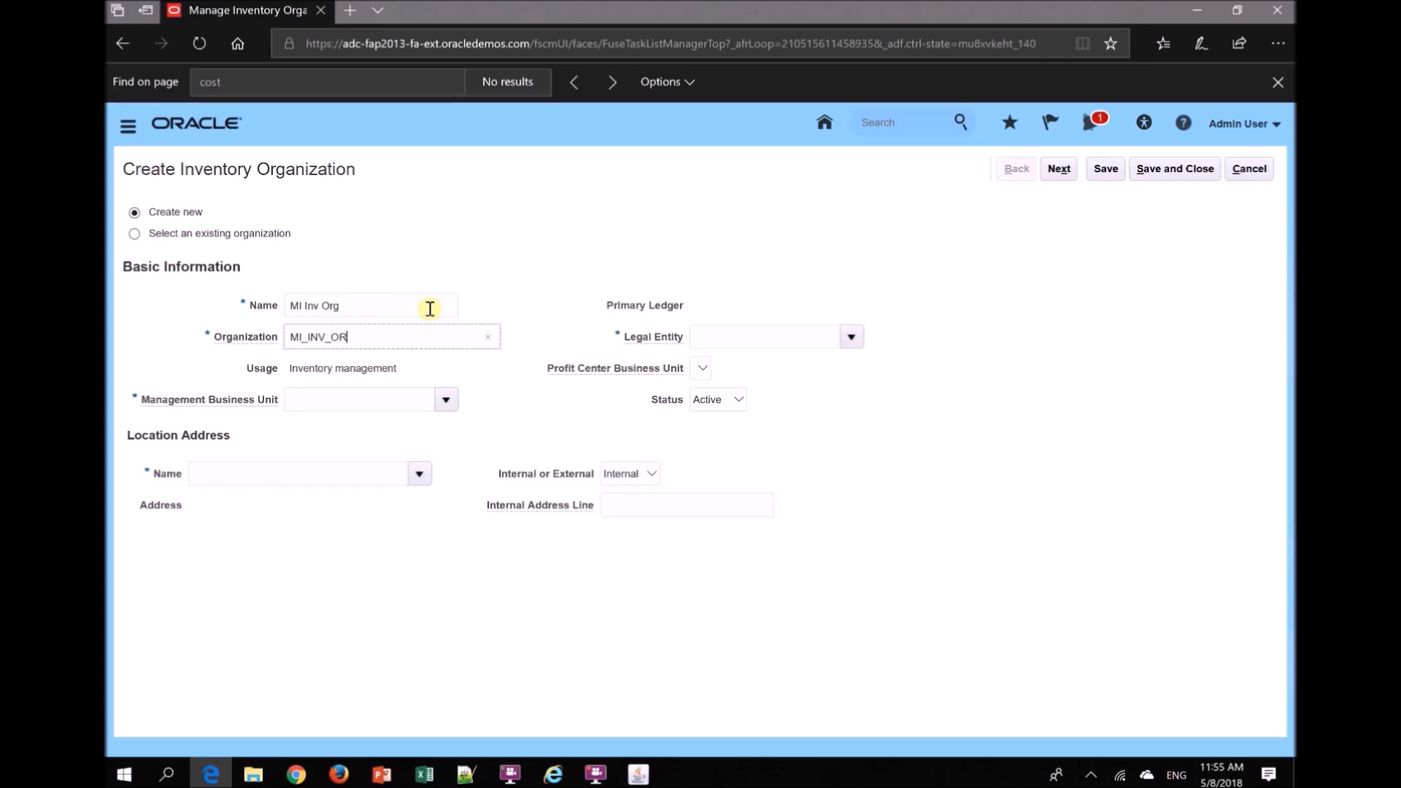
key("Tab")
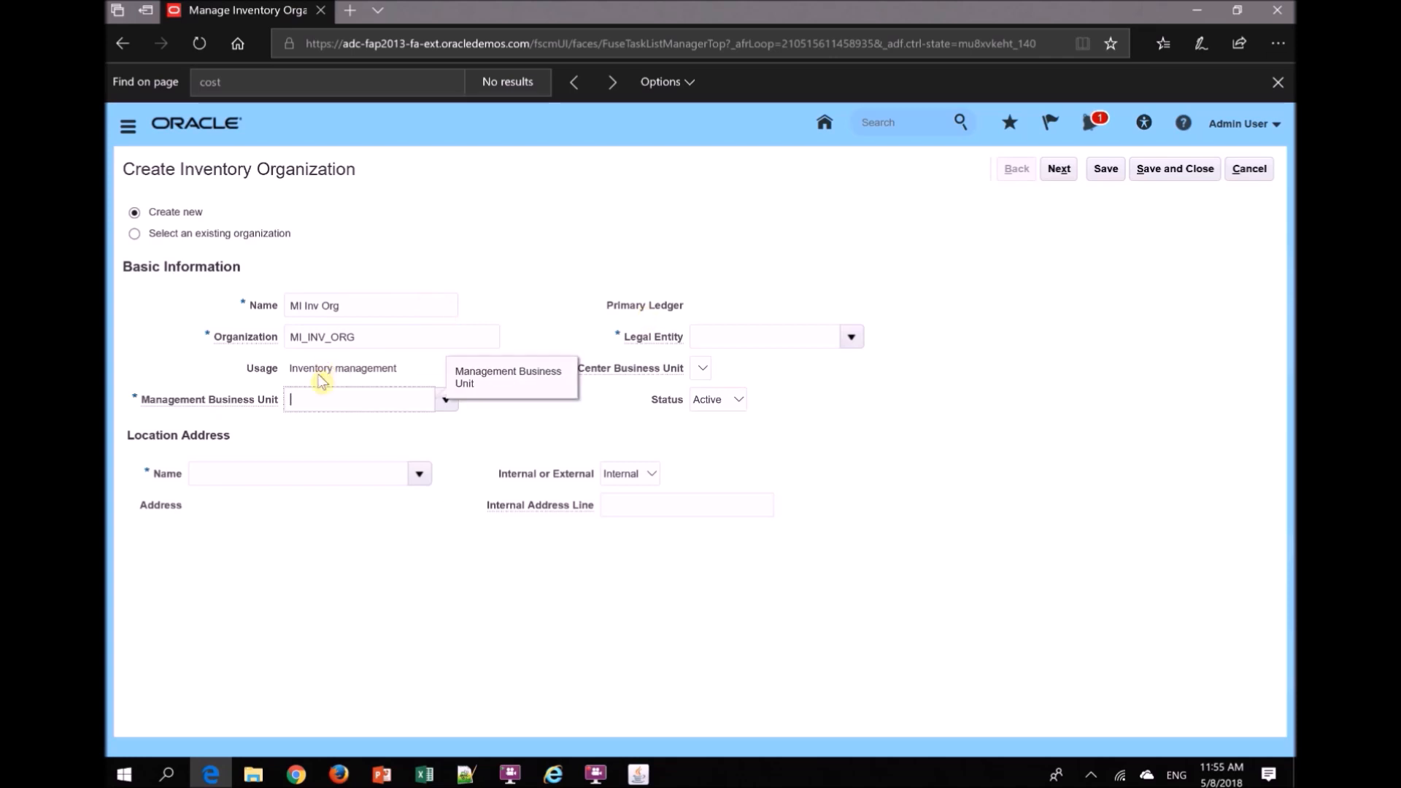
- Assign the organization to UK Business Unit and UK Legal Entity, and continue to the organization parameters
type("UK")
key("Tab")
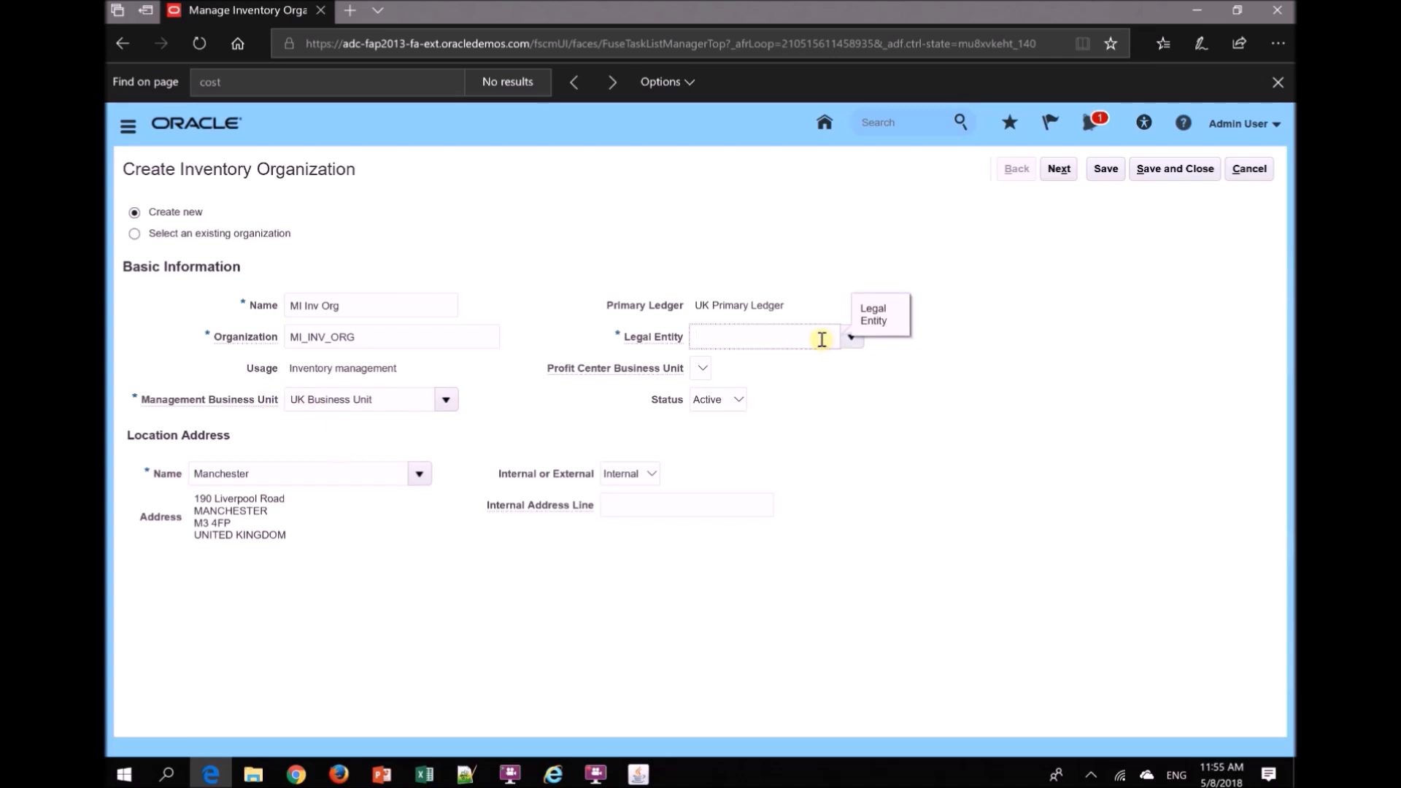
left_click(845, 341)
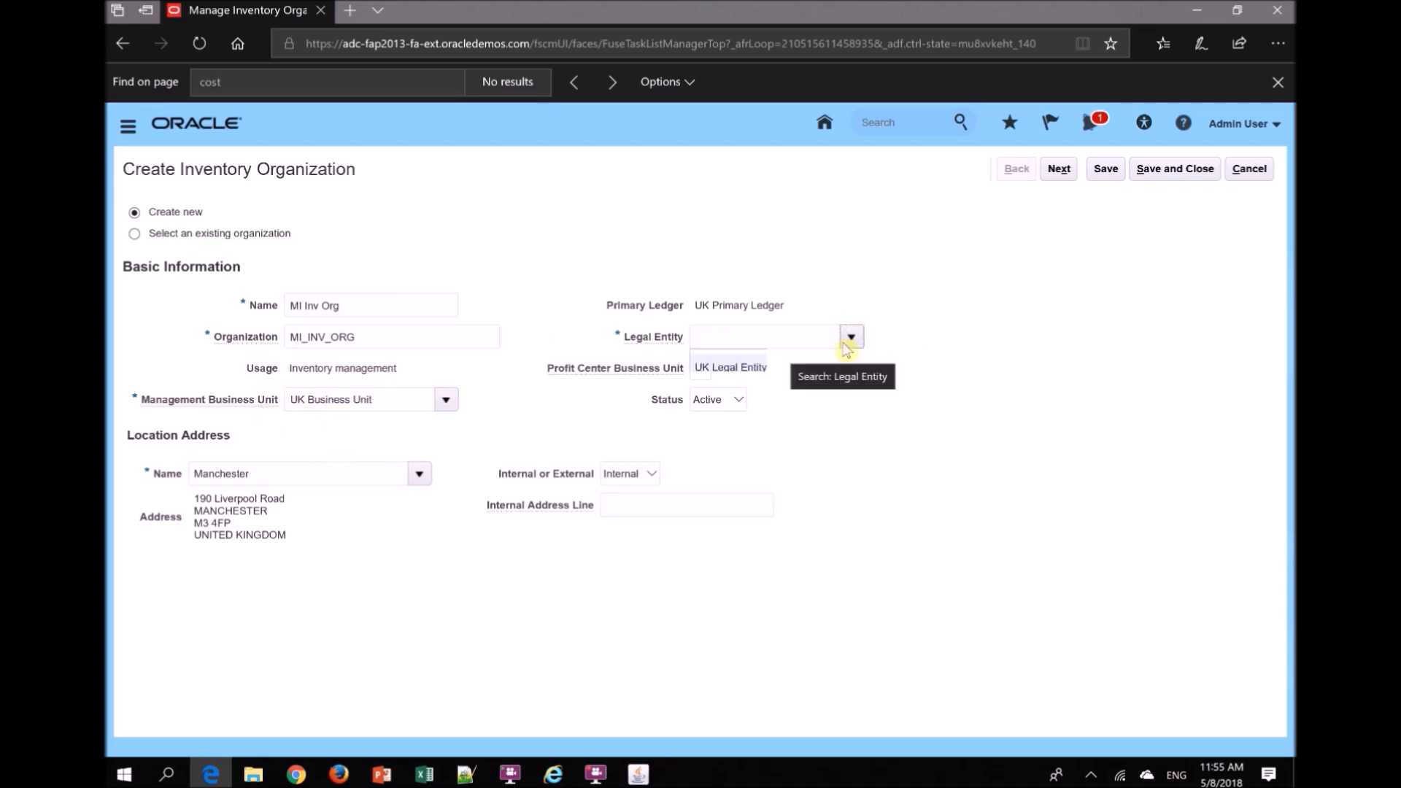
left_click(733, 369)
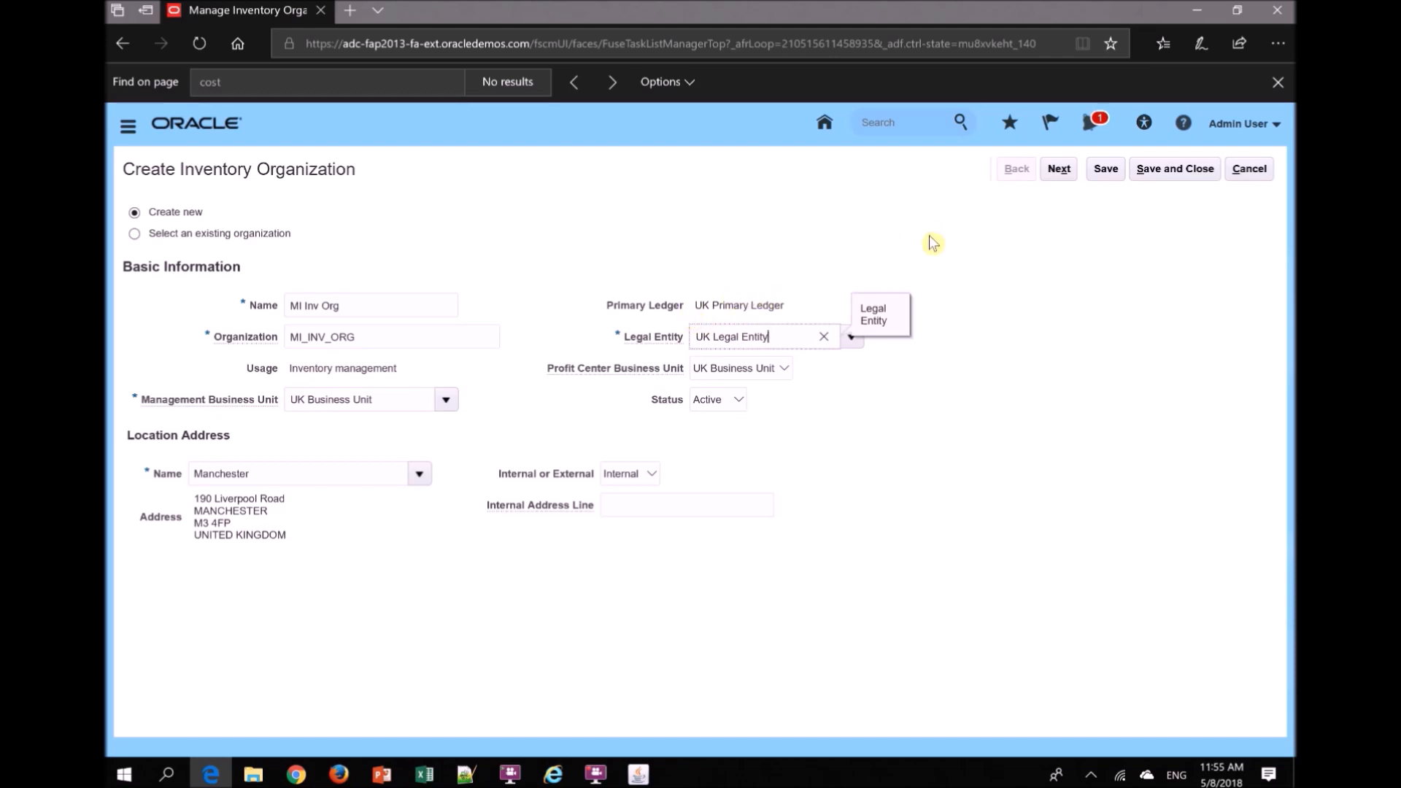
left_click(1058, 174)
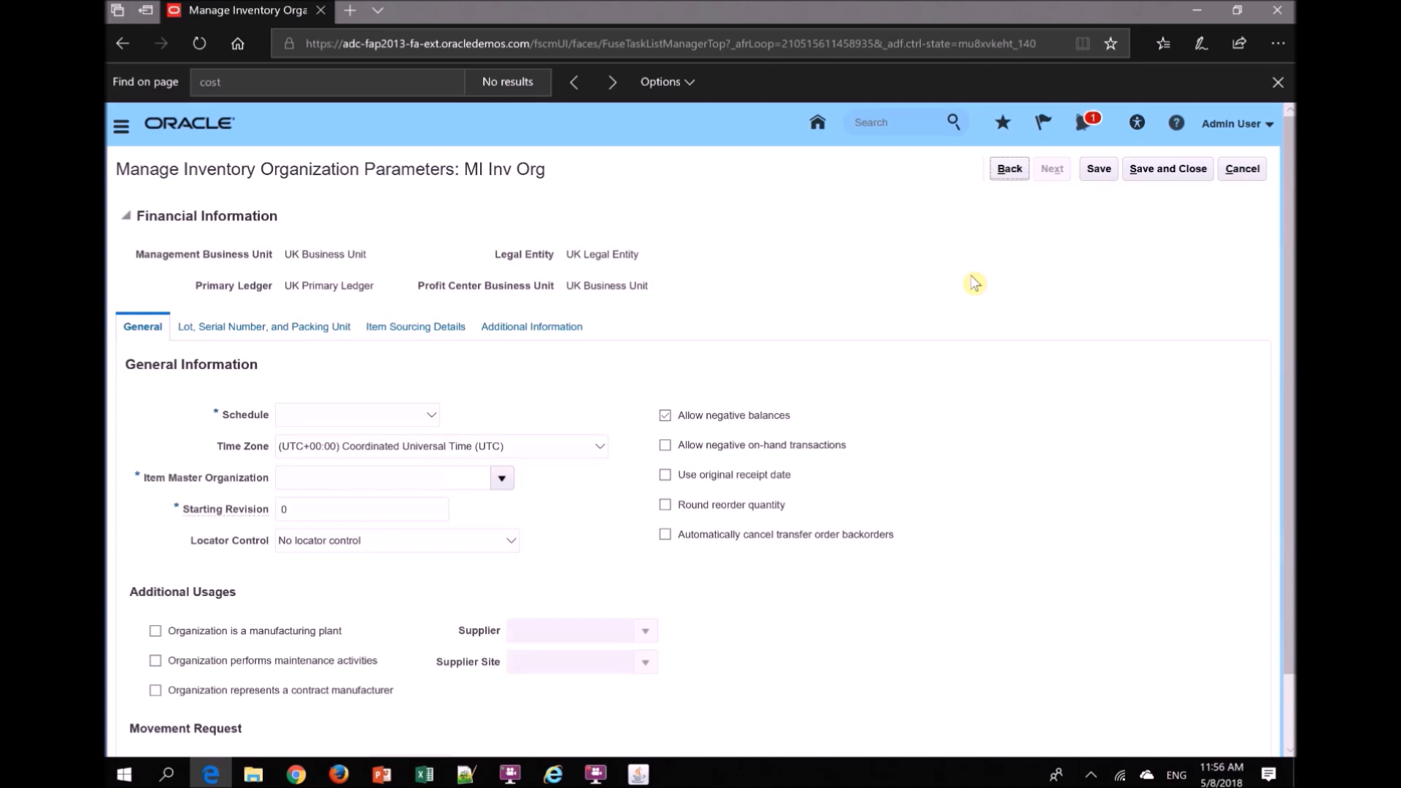
- Set the organization's schedule to UK 5 Day Week (Inc Sun AM) and its item master organization to Operations
left_click(404, 427)
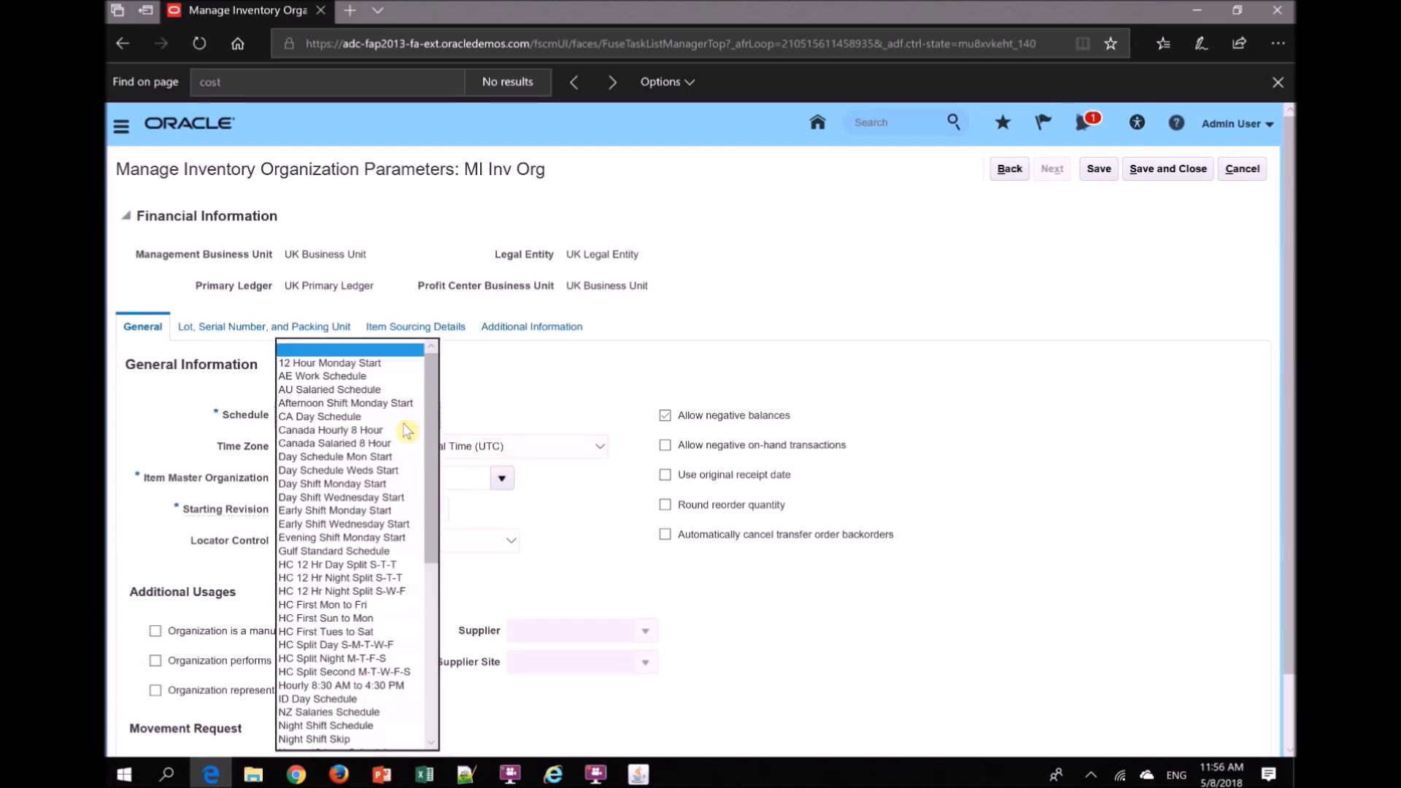
left_click_drag(435, 458, 432, 601)
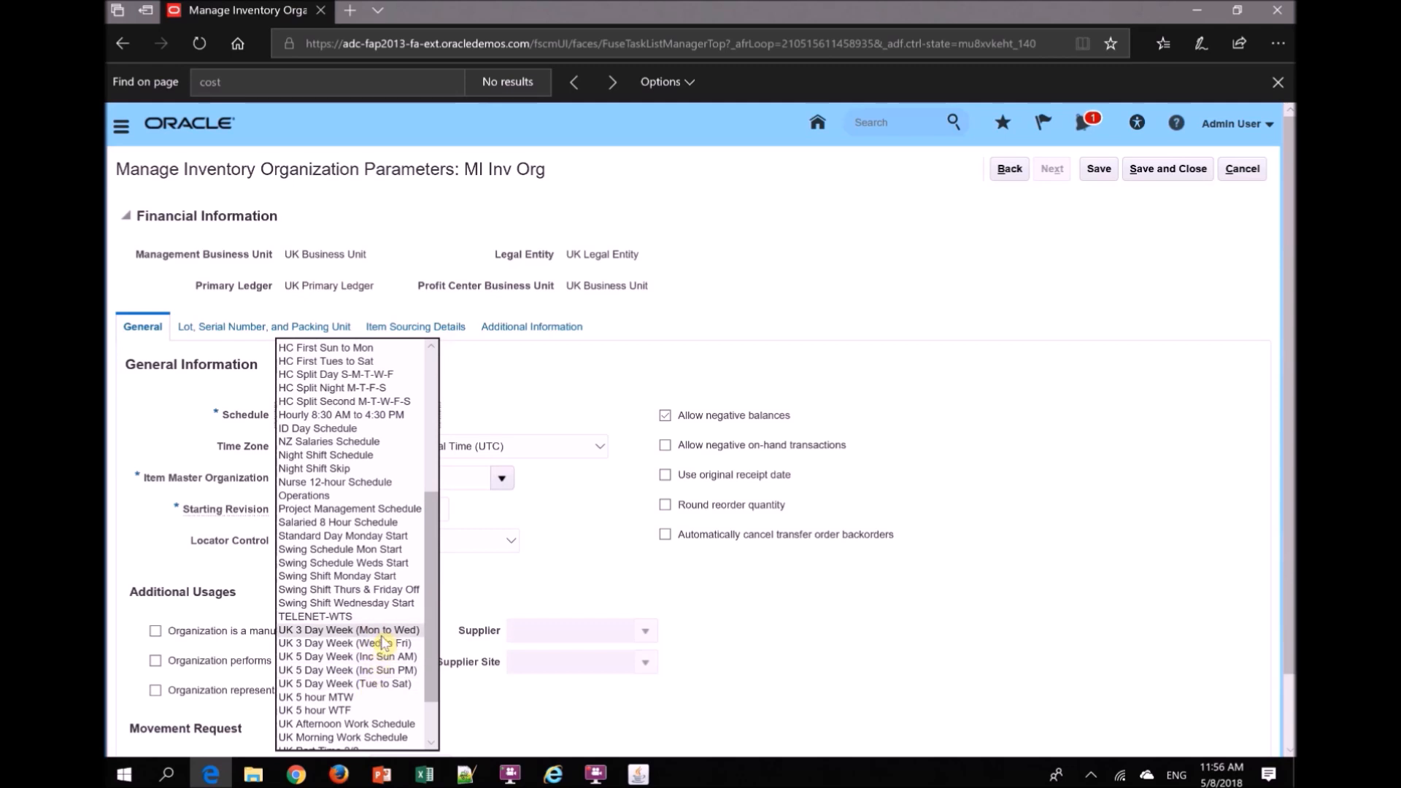
left_click(390, 657)
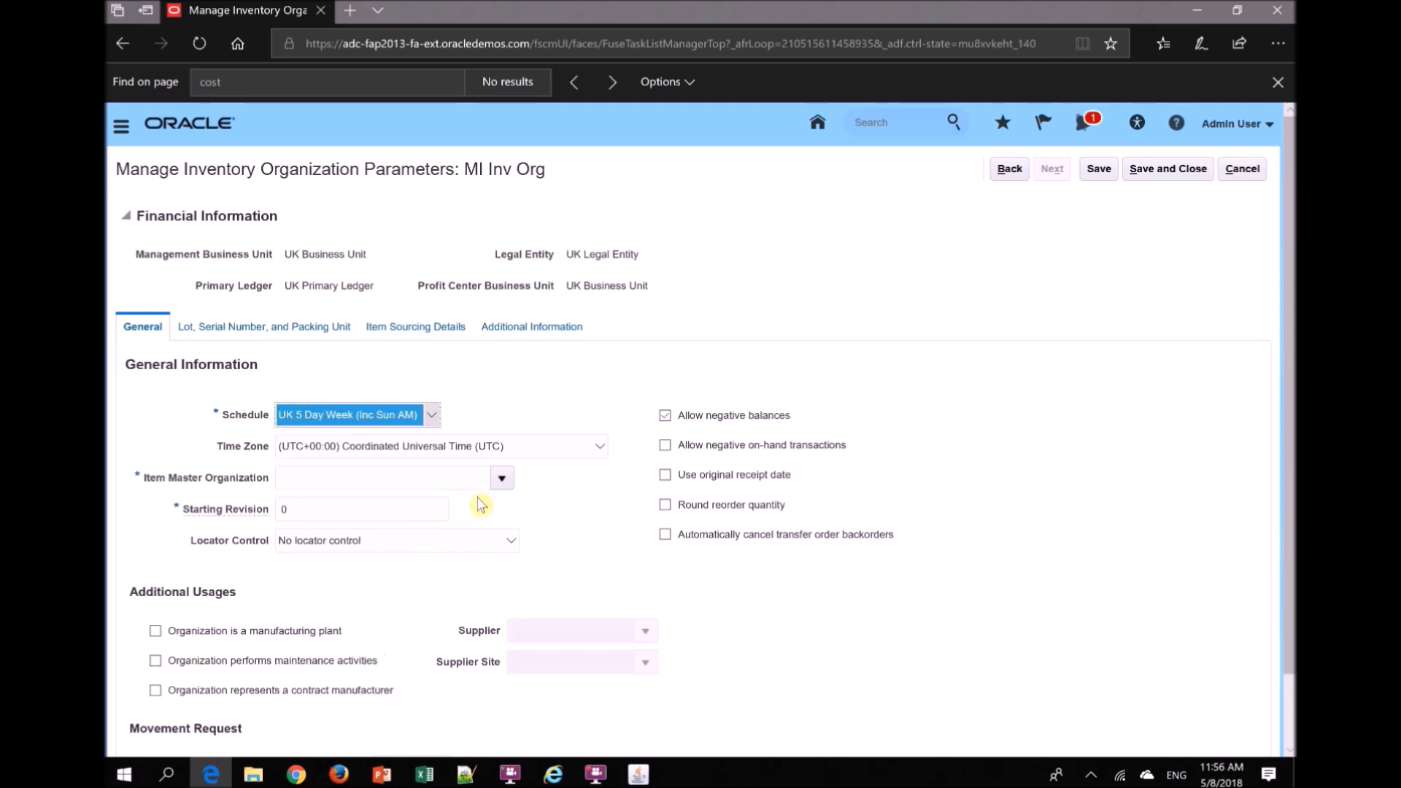
left_click(501, 479)
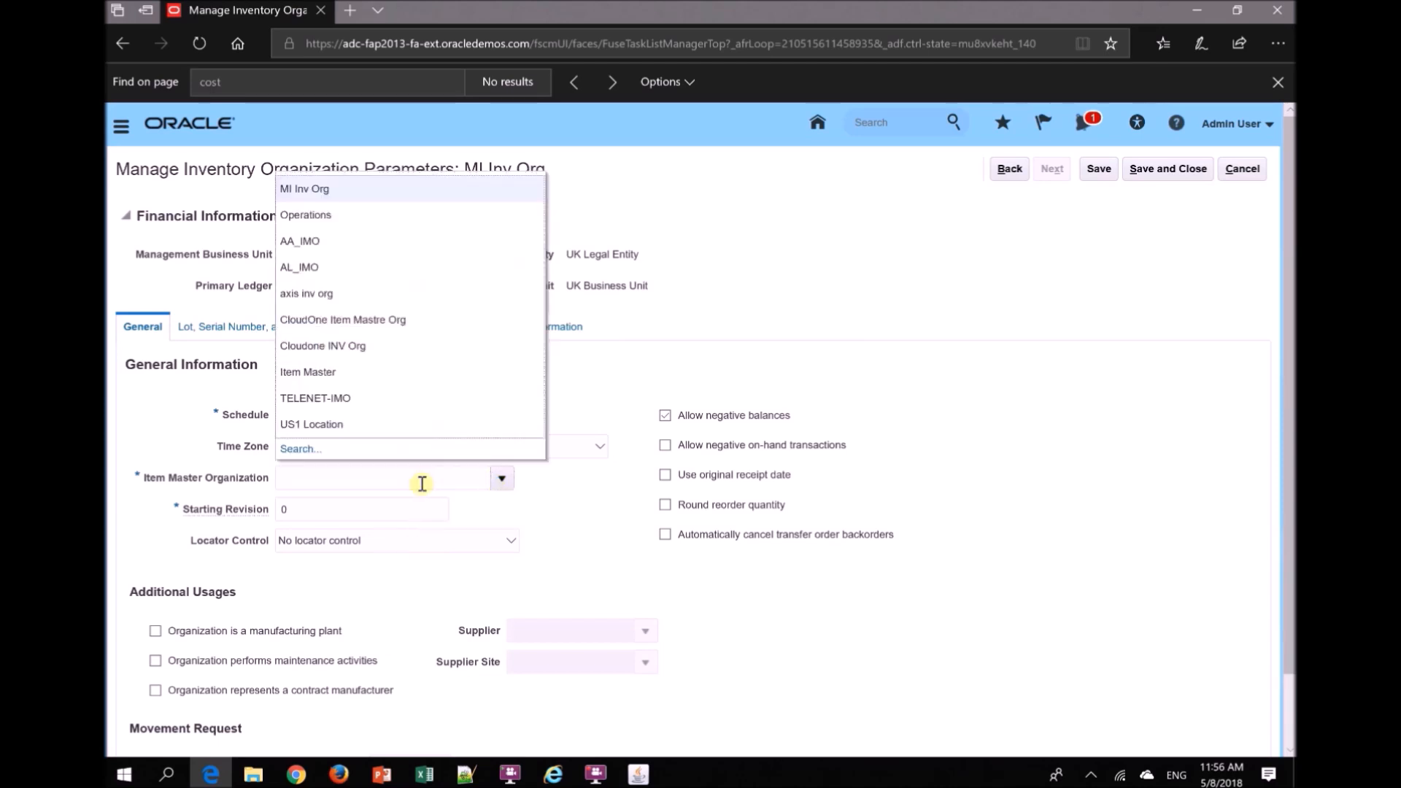
left_click(332, 219)
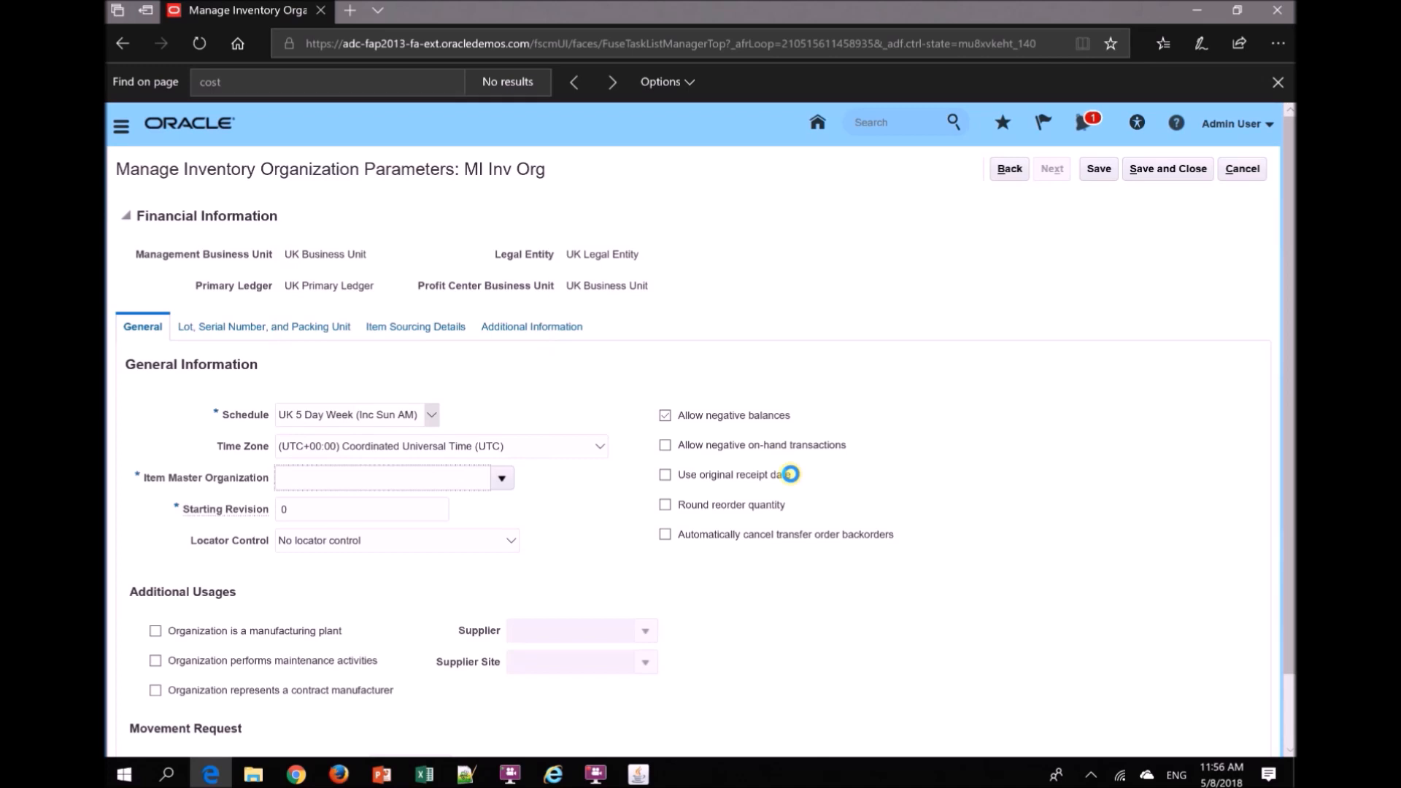
- Mark the organization as a manufacturing plant, then save and close its parameters
scroll(694, 437, "down", 1)
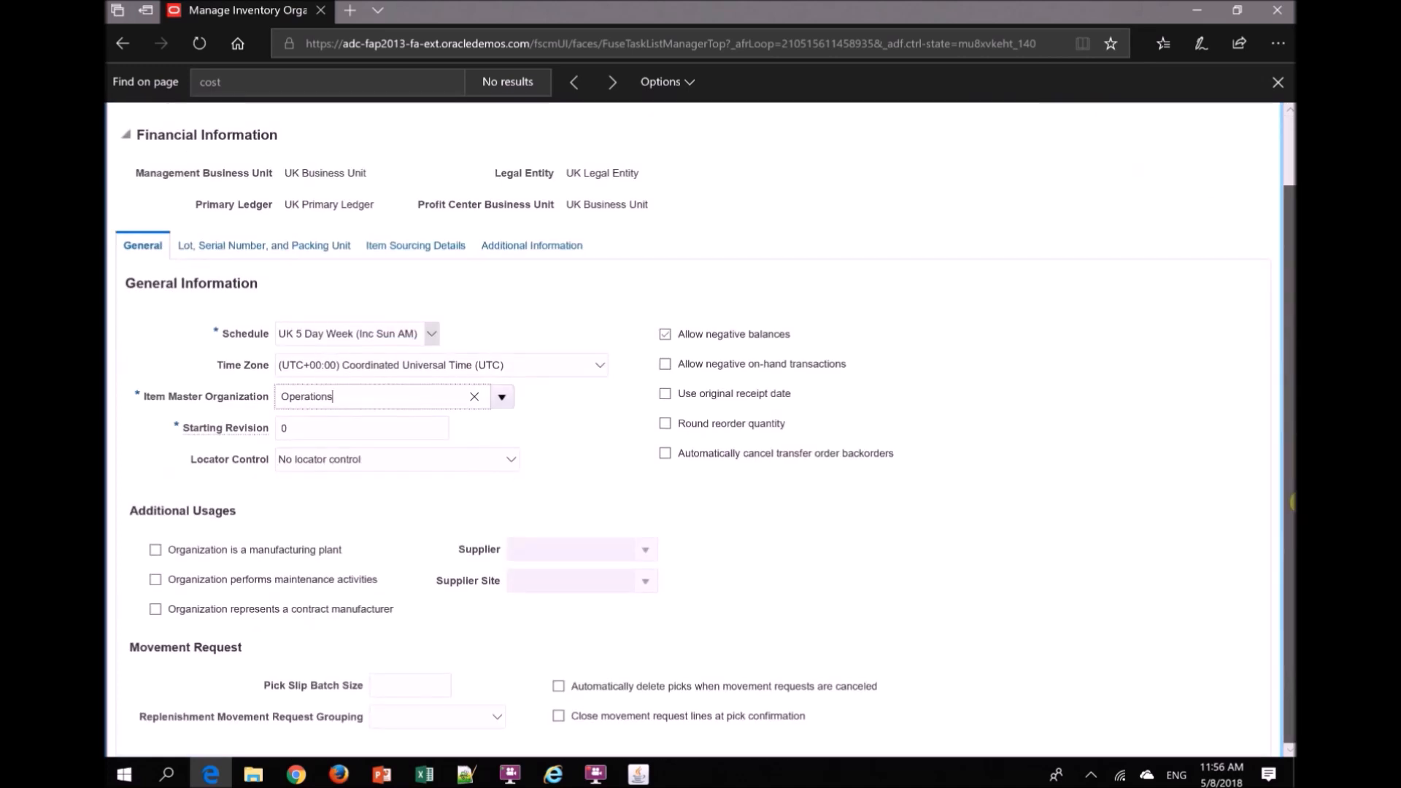
left_click(156, 551)
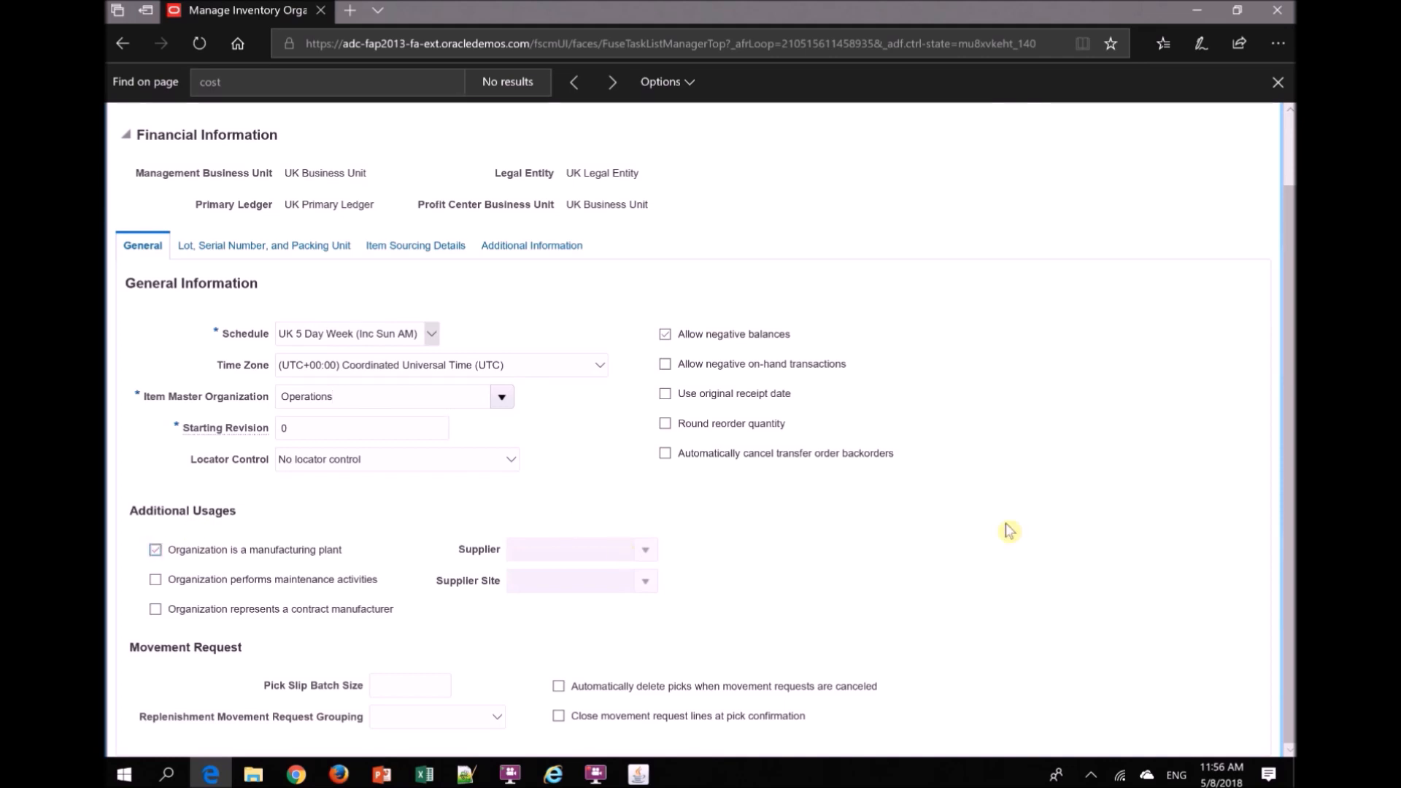
scroll(1290, 531, "up", 1)
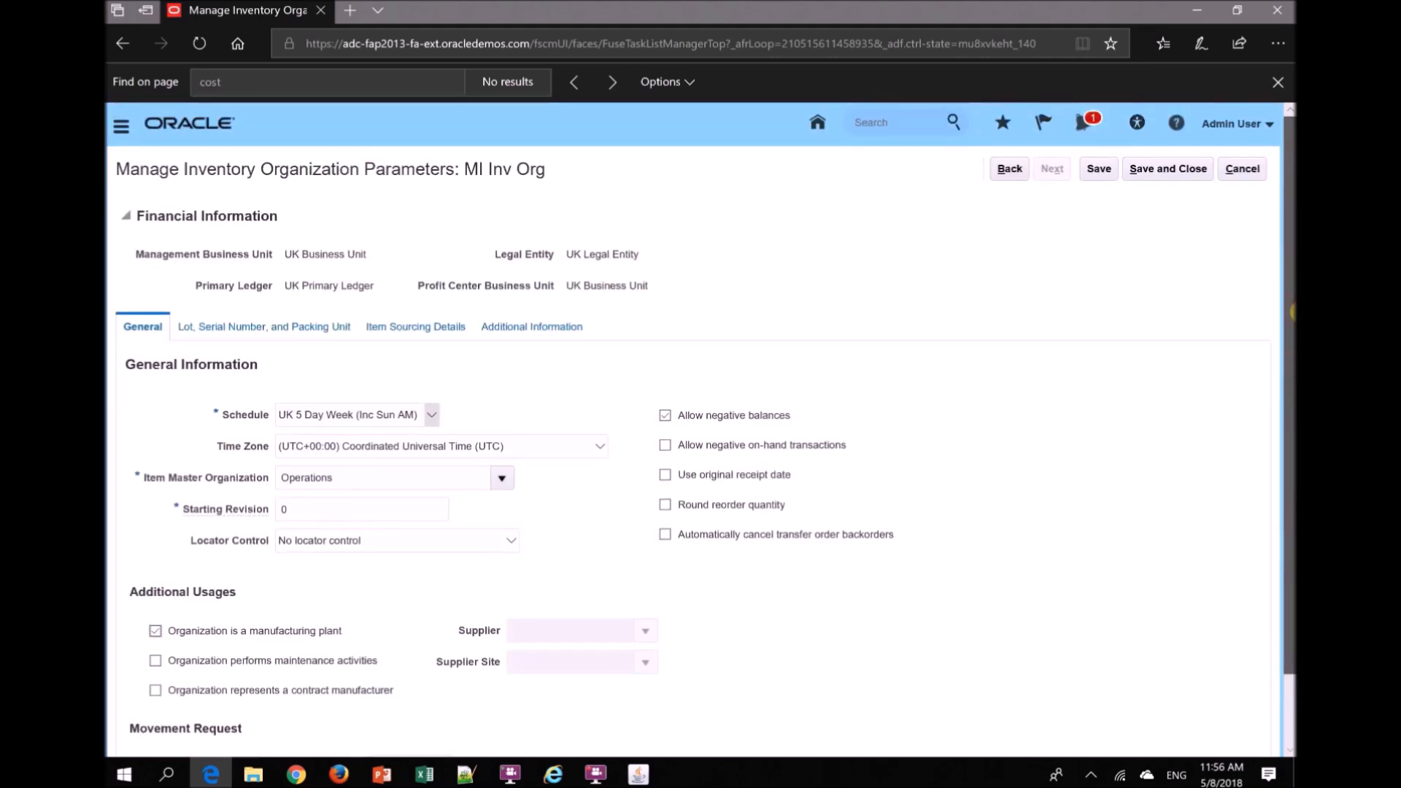
left_click(1096, 172)
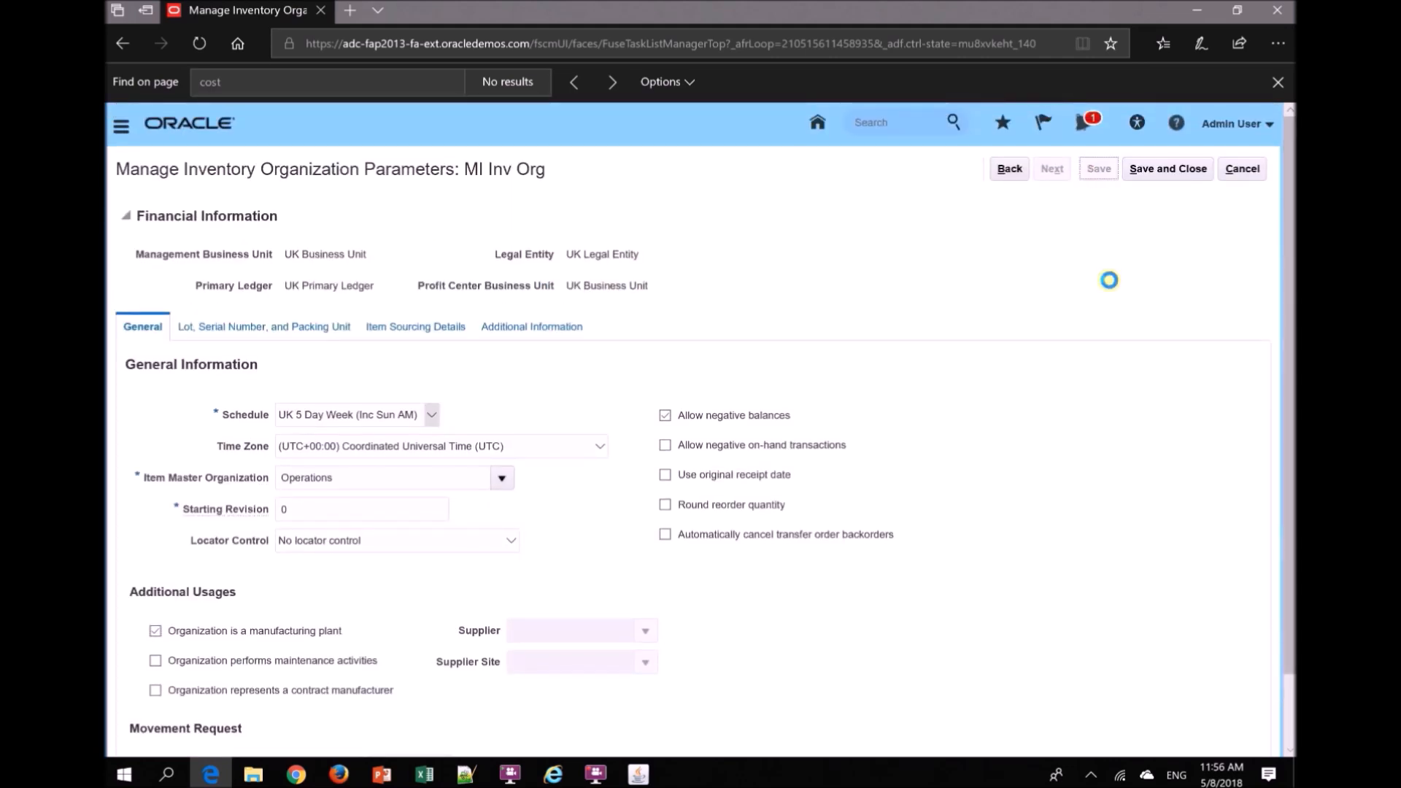
left_click(1151, 170)
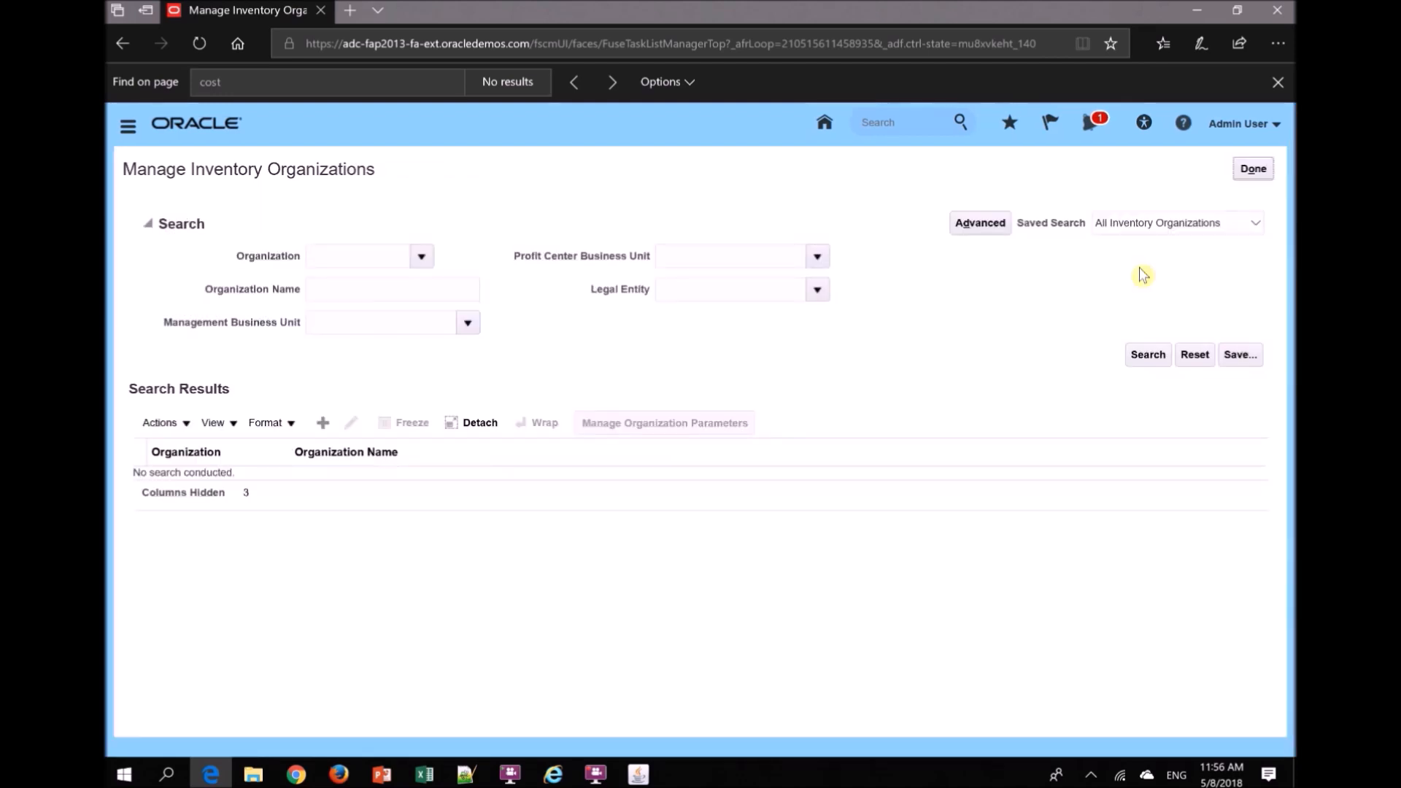
- Switch to the cost organization relationships page in Firefox and add MI Inv Org as an inventory organization of MI Cost Org1
key("alt+Tab")
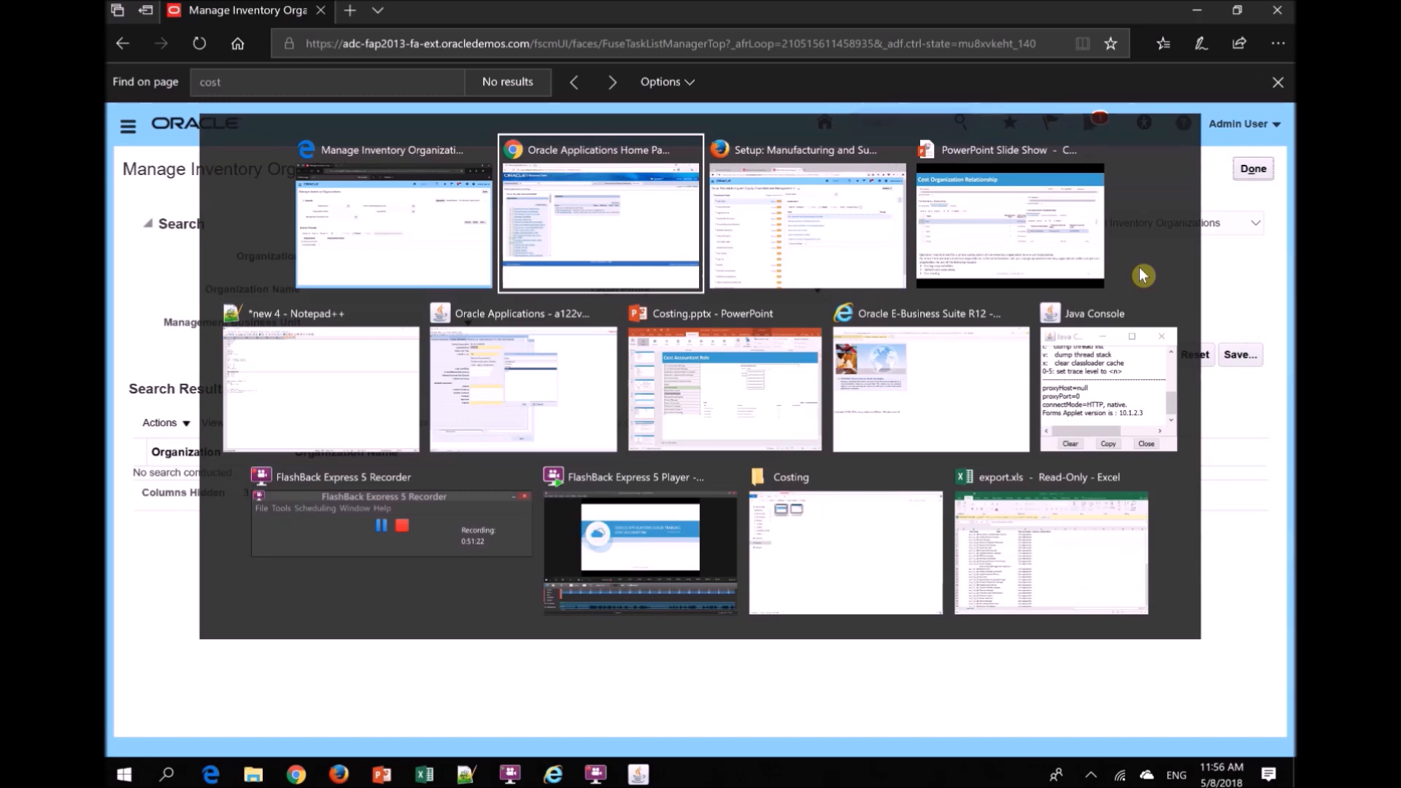
key("alt+Tab")
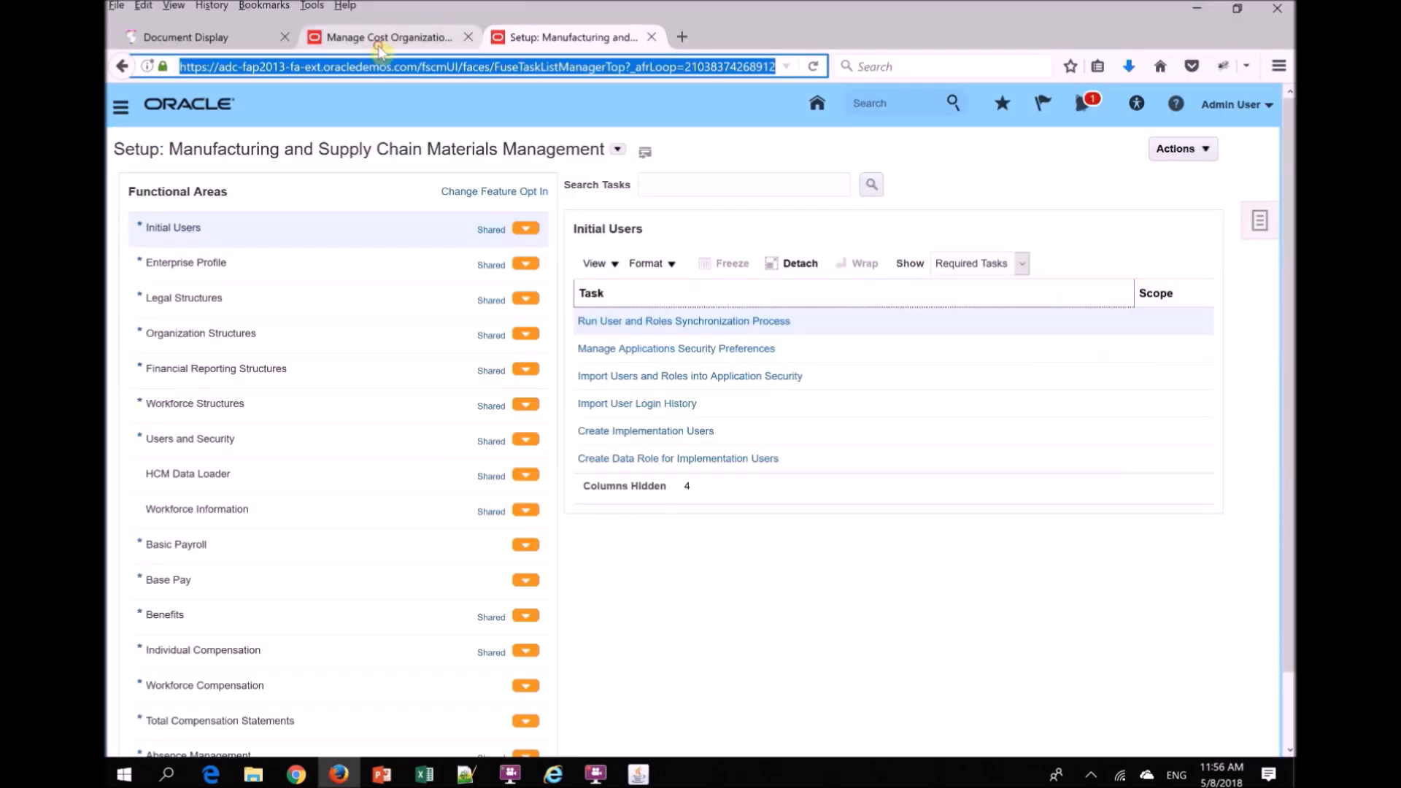
left_click(378, 44)
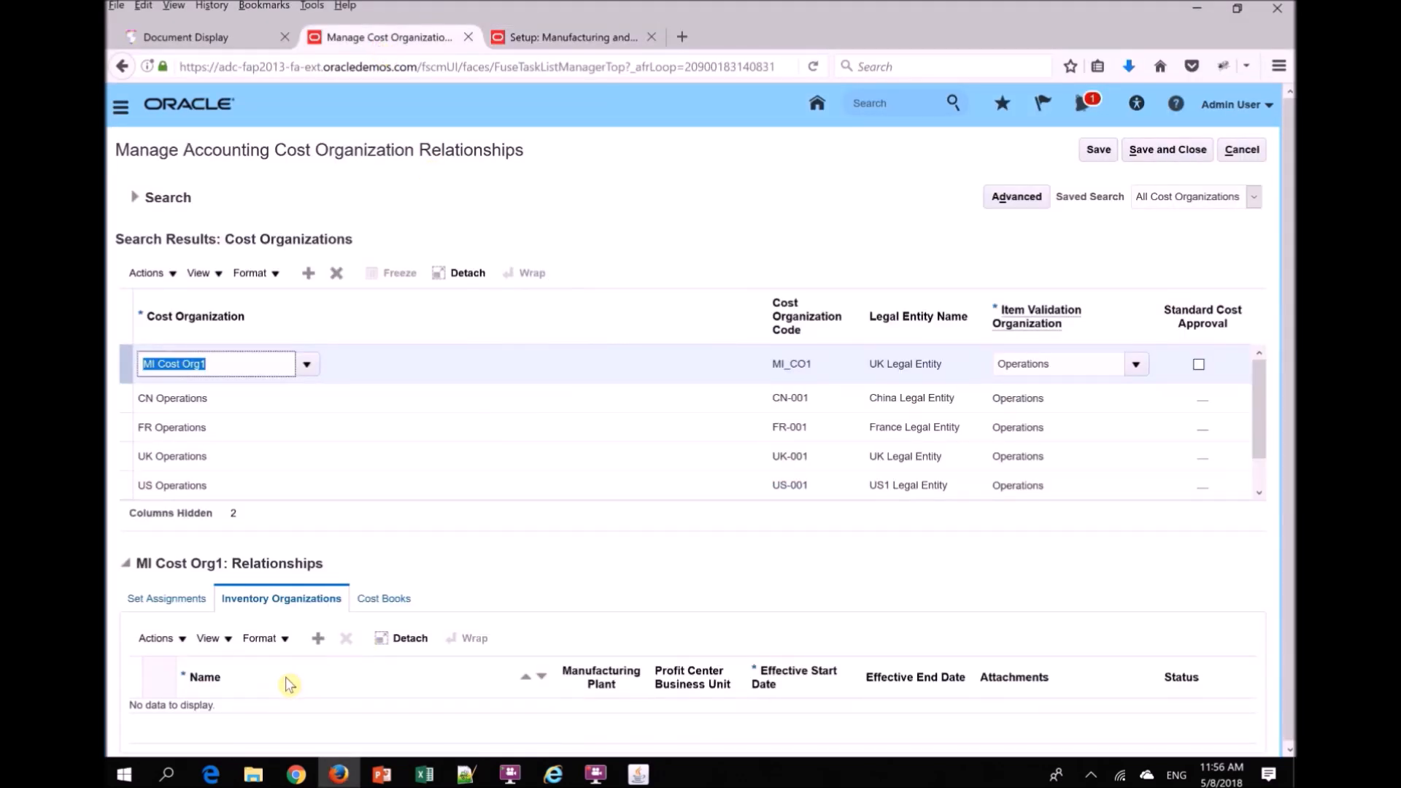
left_click(318, 639)
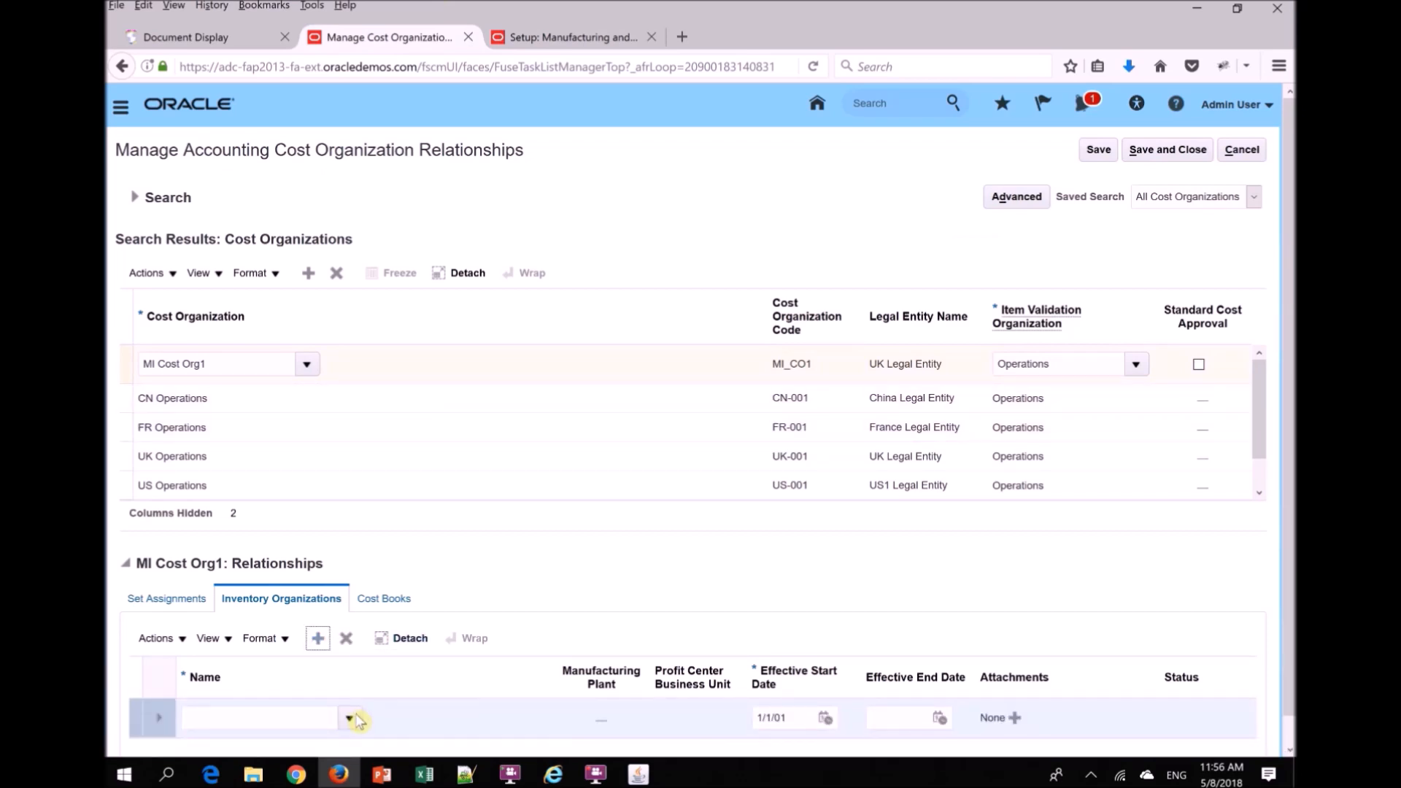
left_click(350, 718)
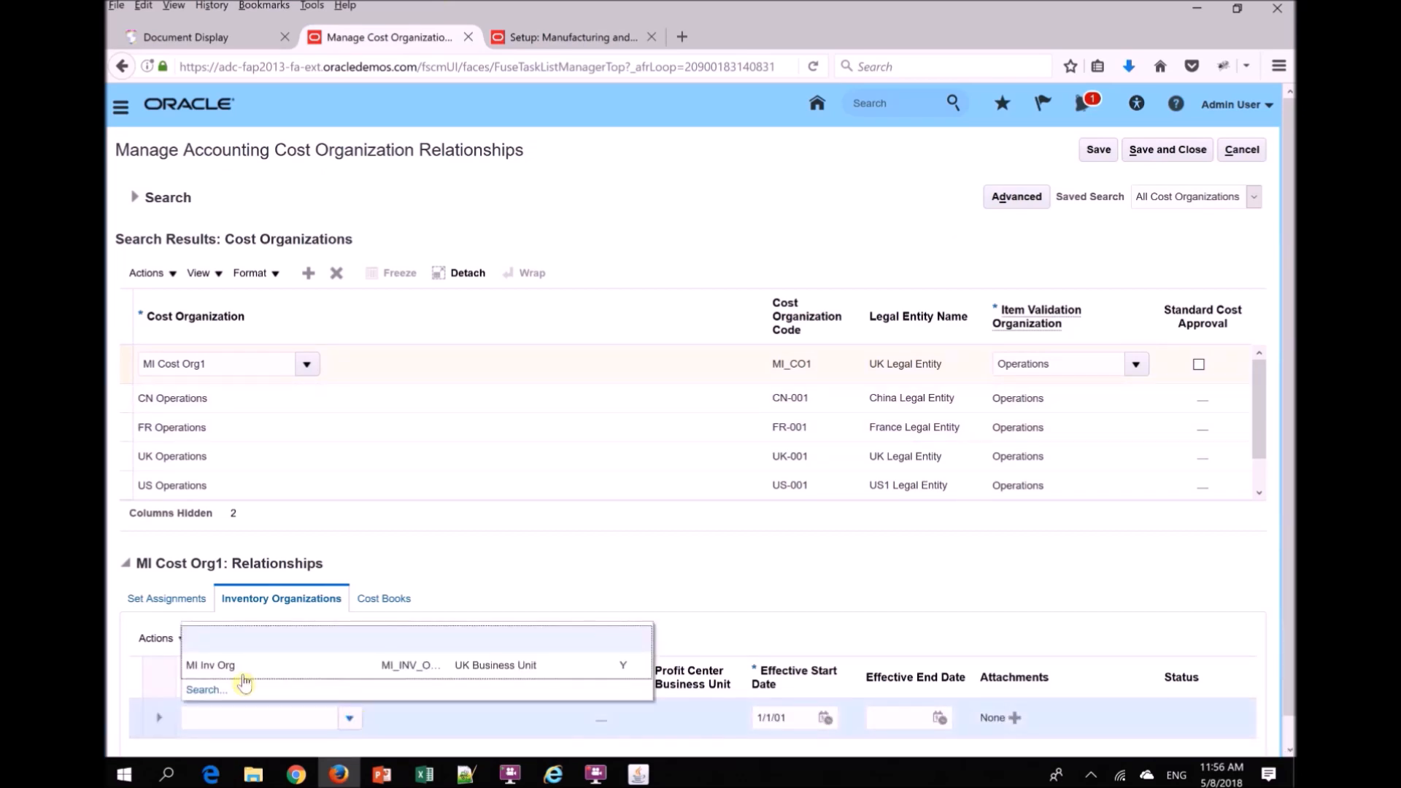
left_click(316, 667)
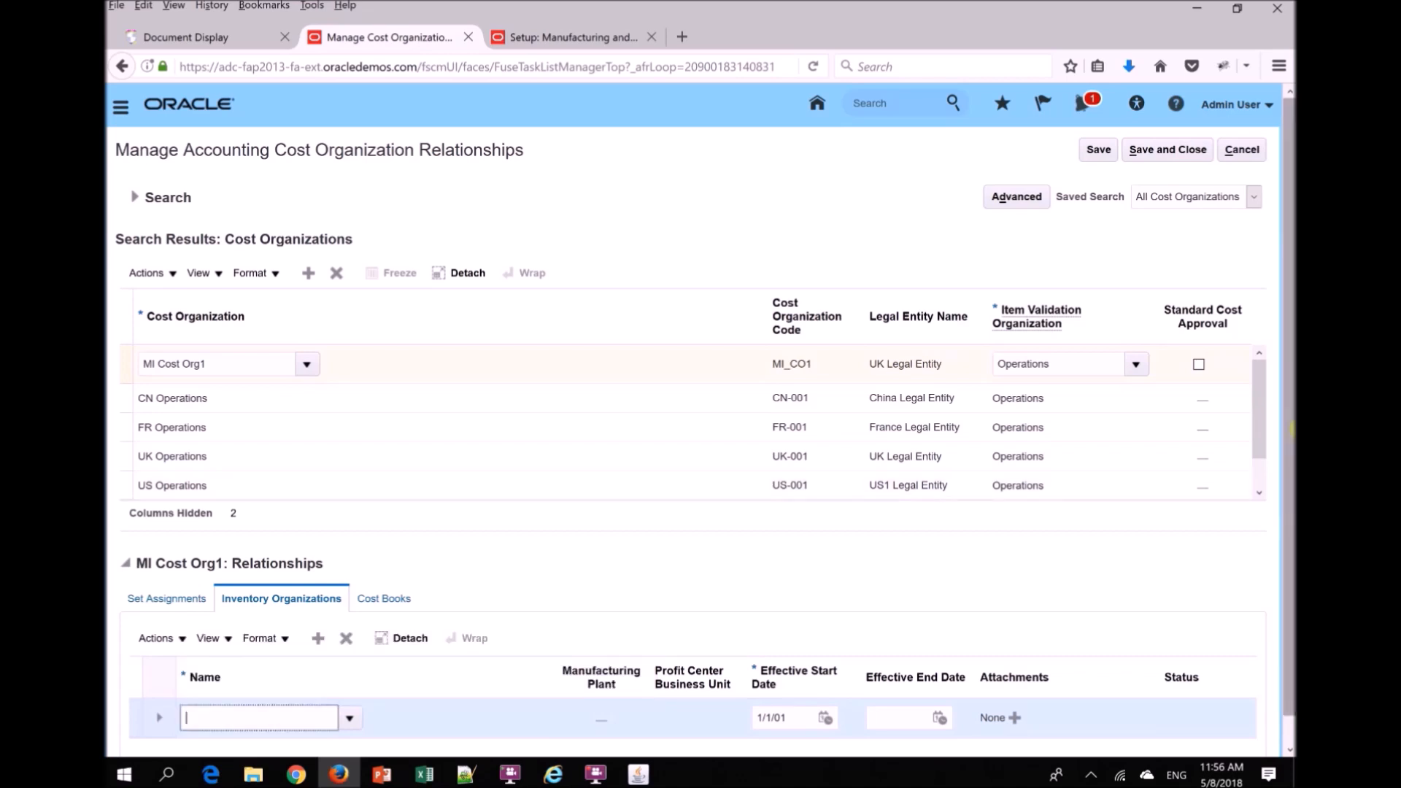
- Start a new cost book association for MI Cost Org1 and search for and select the Financial cost book
left_click_drag(1290, 432, 1290, 588)
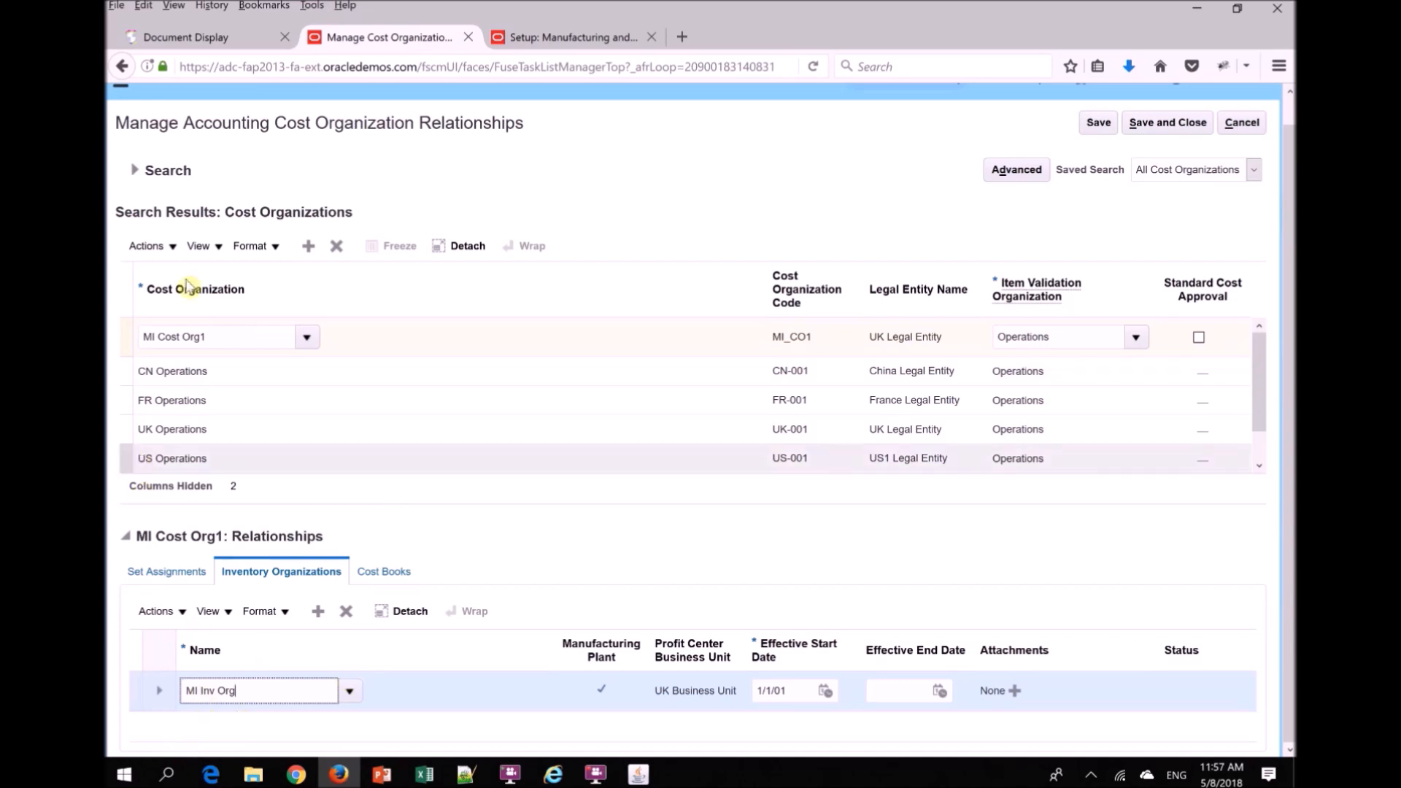
left_click(383, 569)
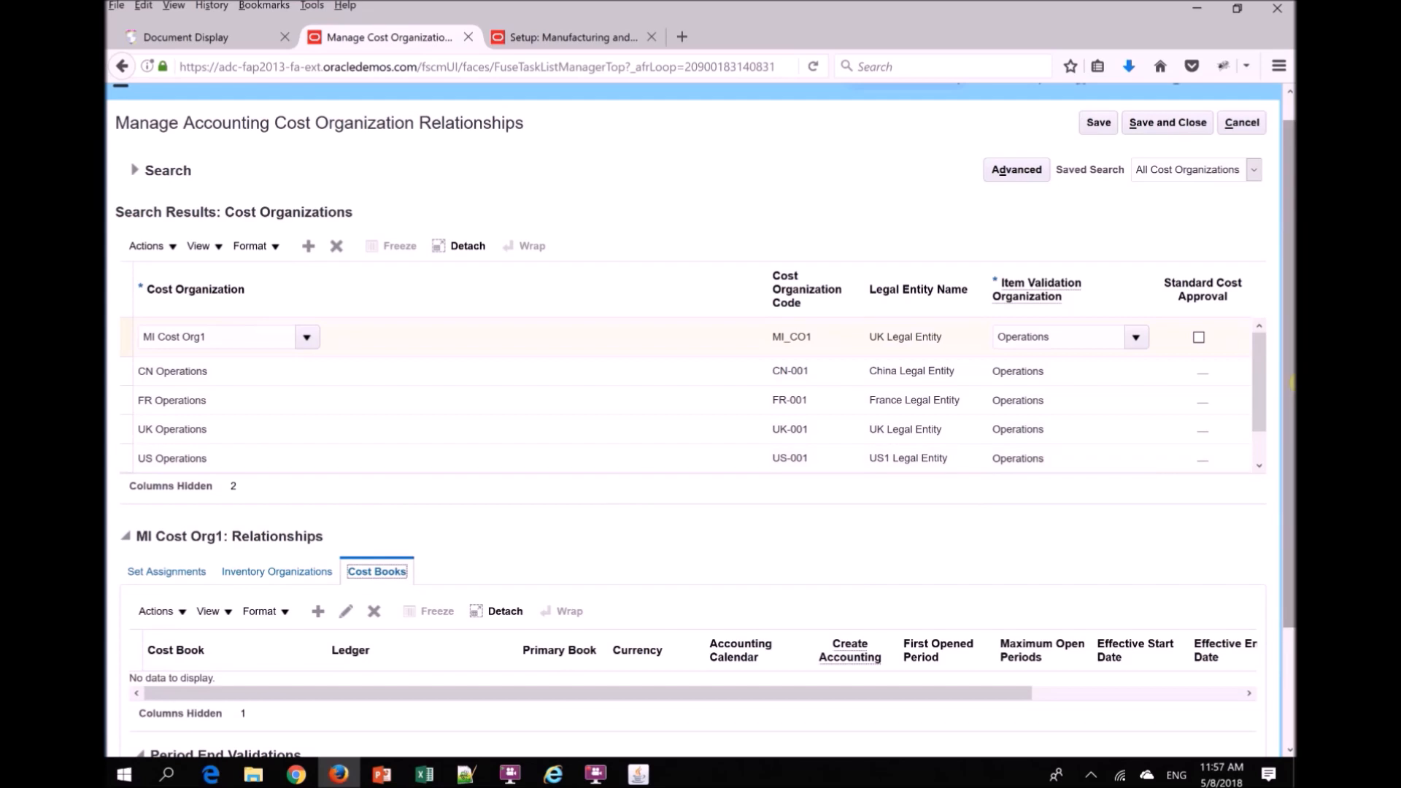
scroll(207, 503, "down", 3)
left_click(317, 470)
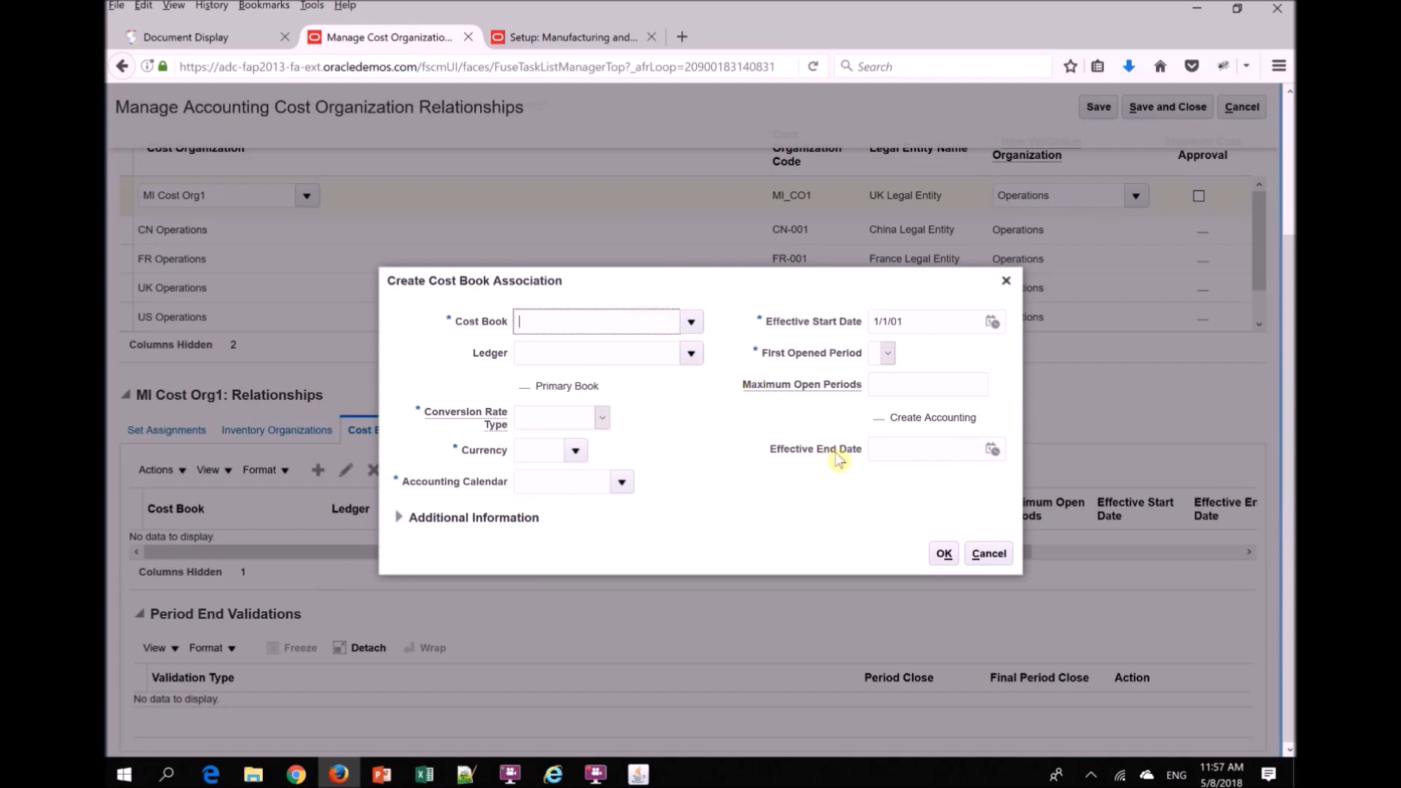
left_click(690, 323)
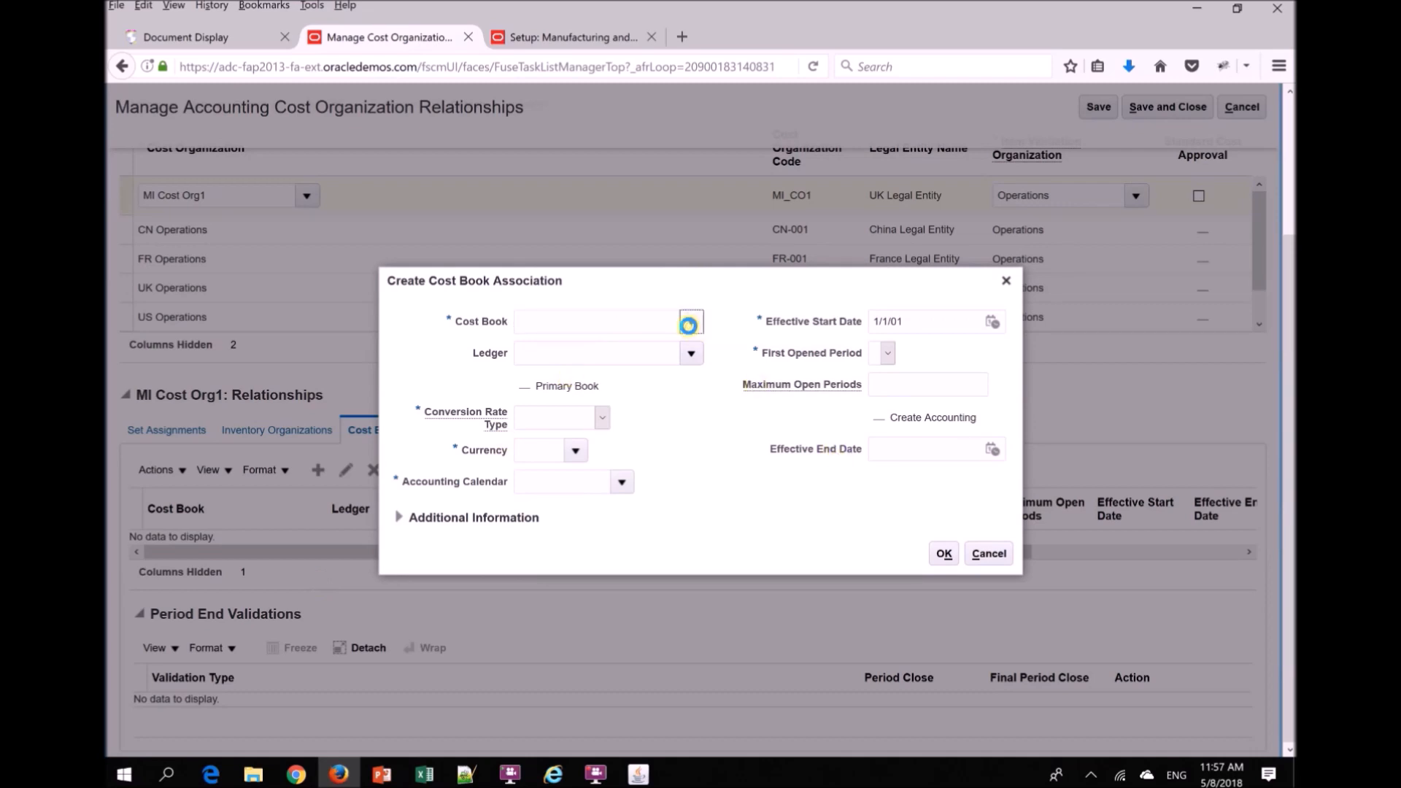
left_click(581, 319)
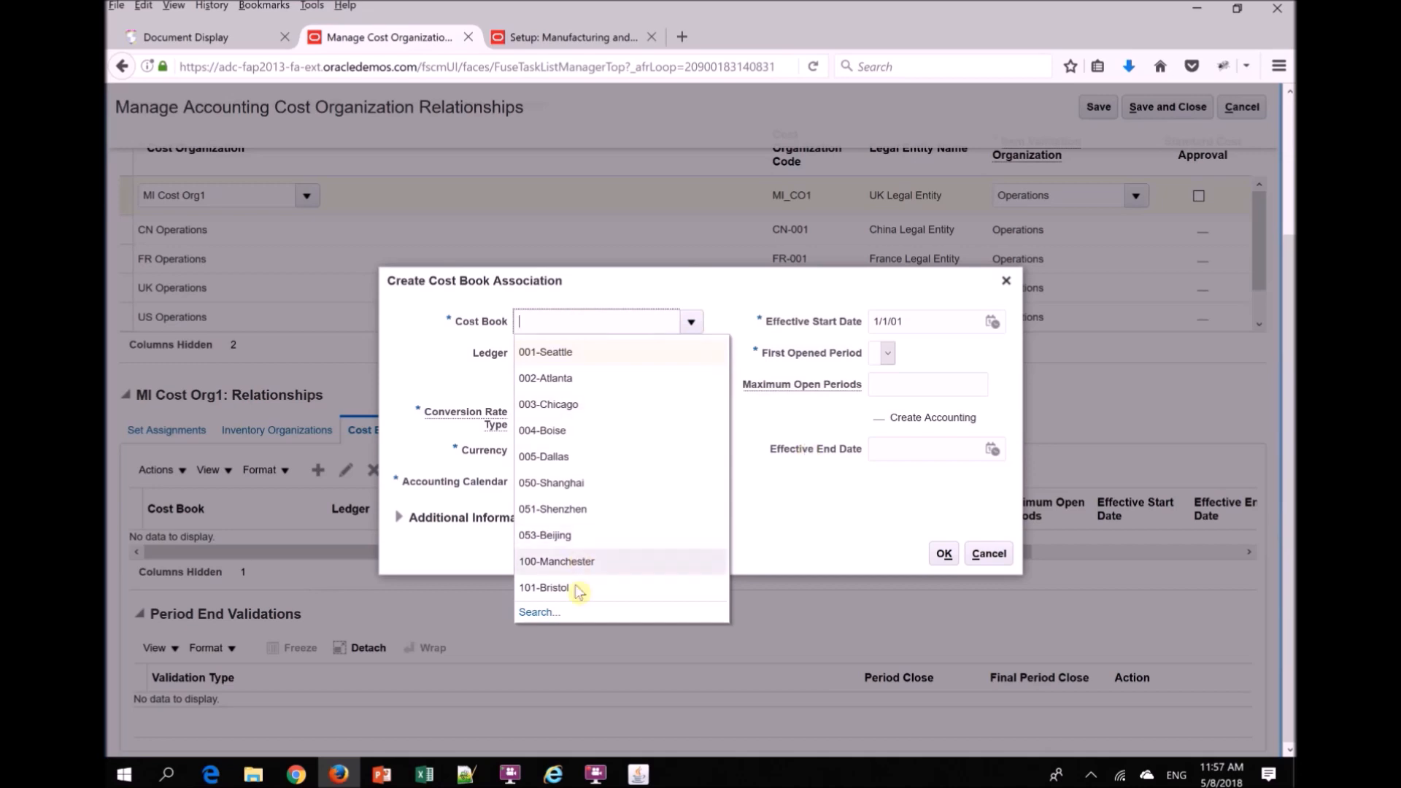
left_click(538, 619)
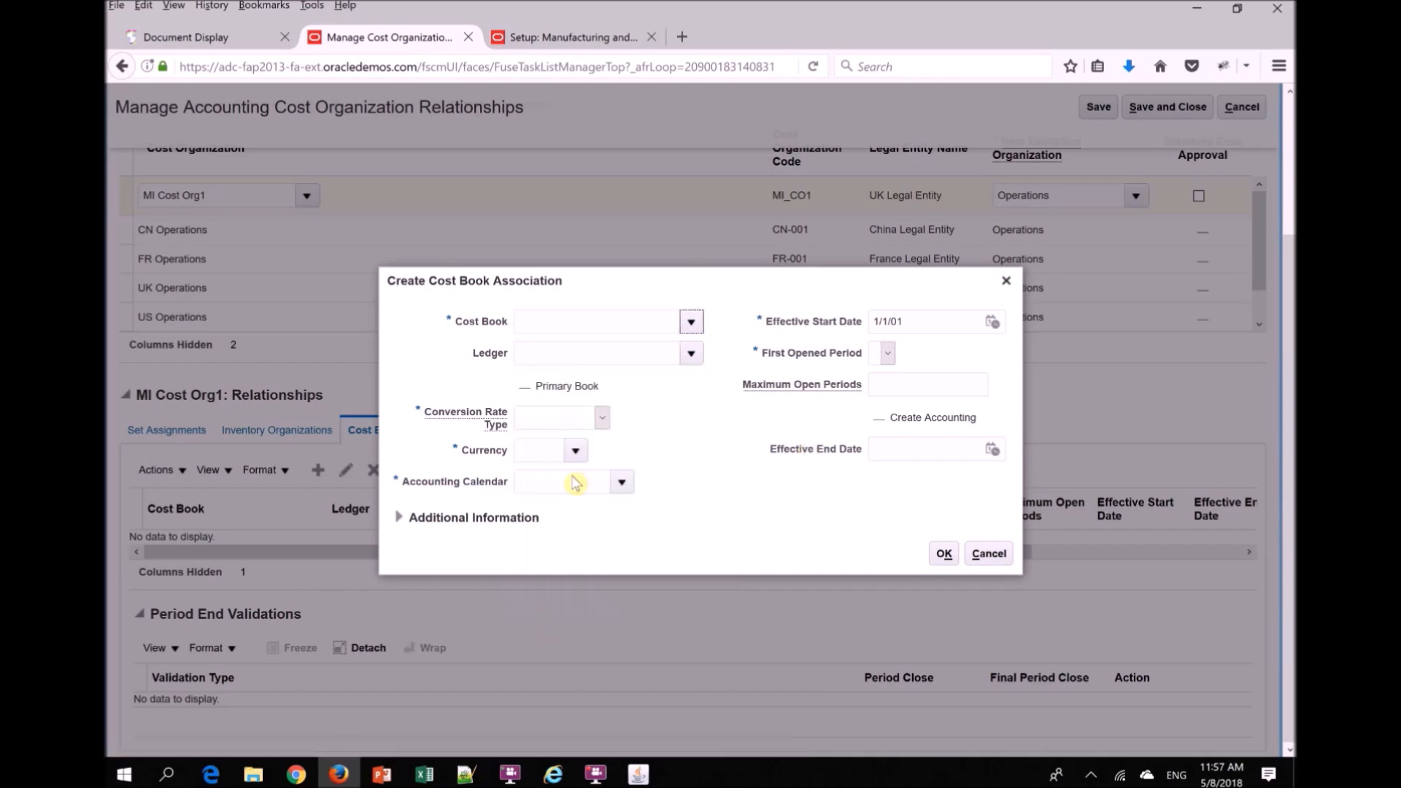
left_click(751, 436)
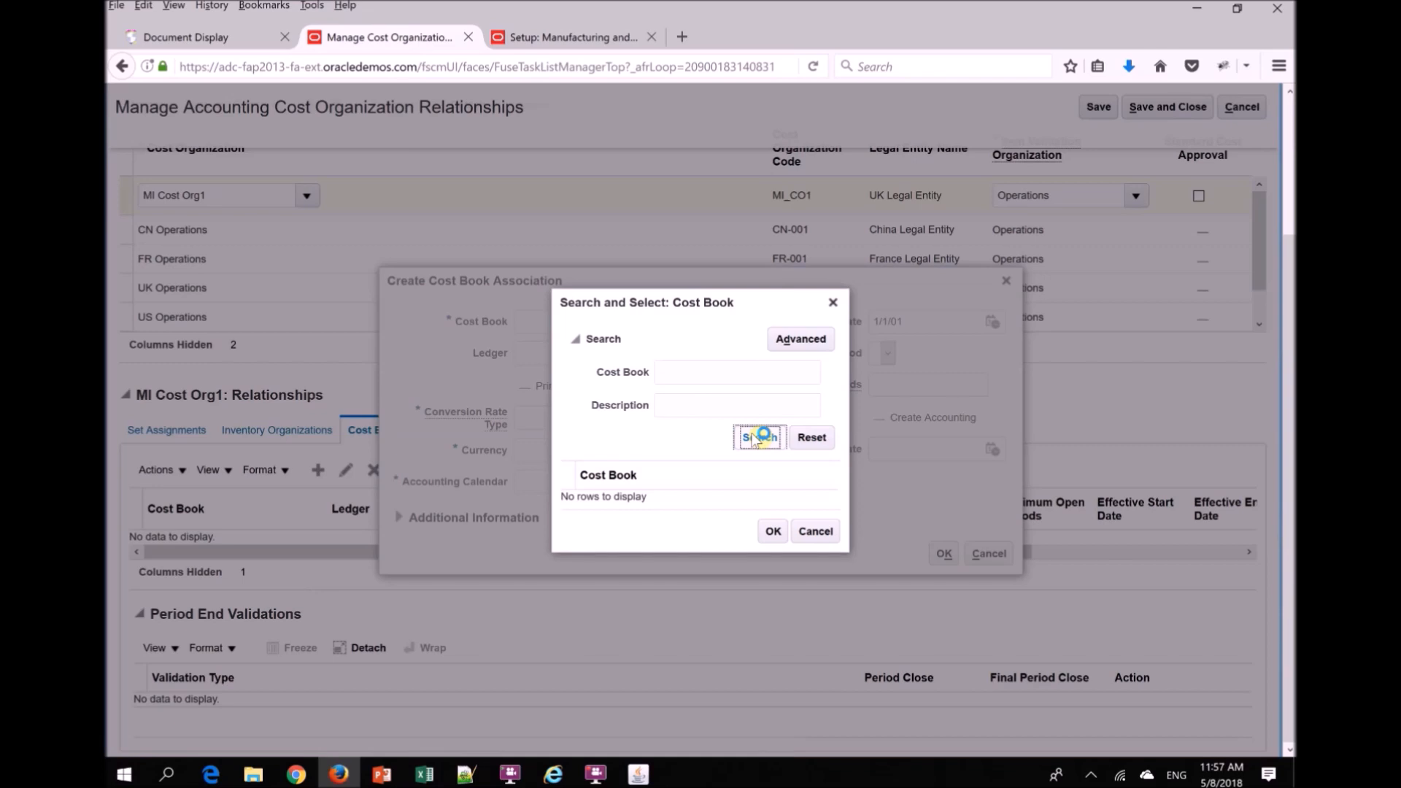
left_click(615, 593)
left_click(774, 664)
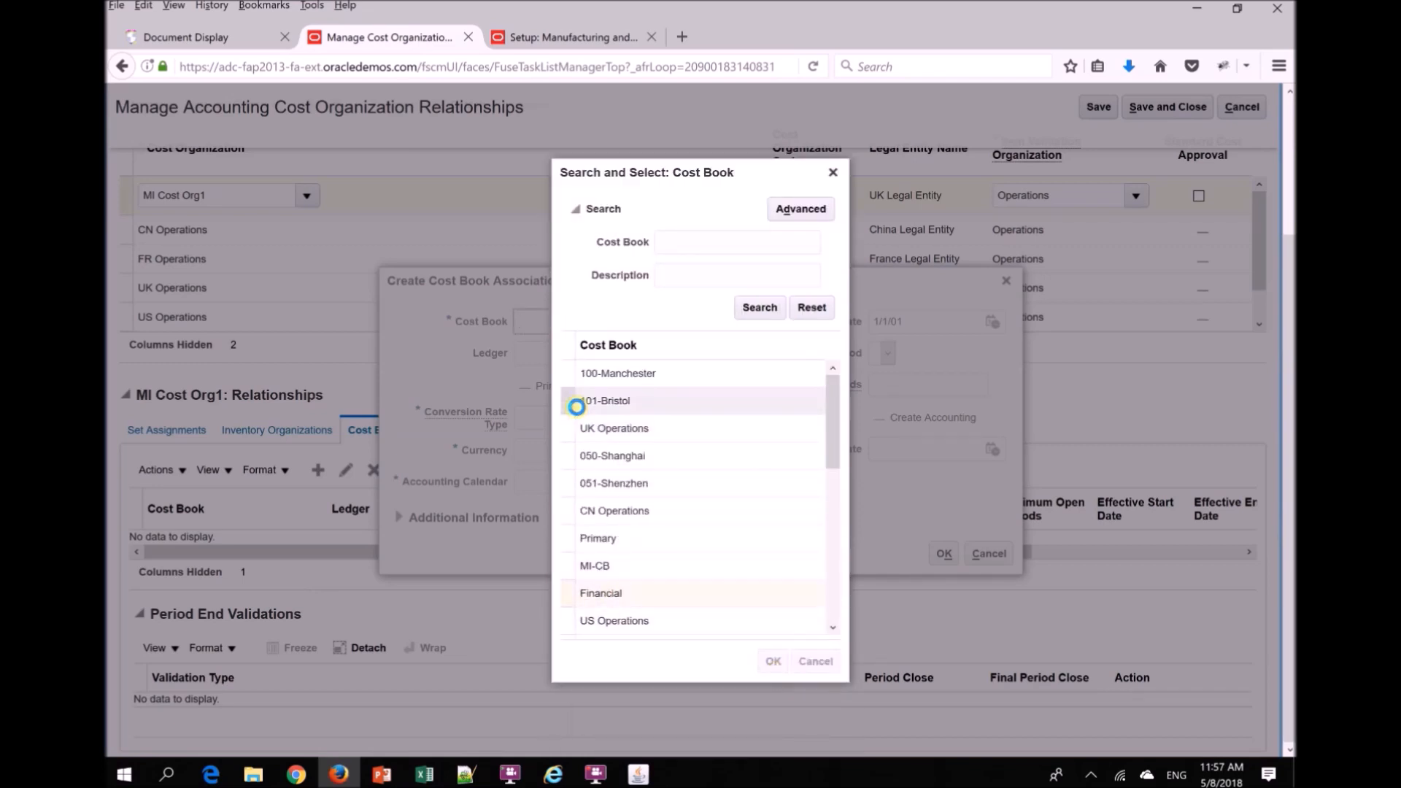
- Set the cost book association's ledger to UK Primary Ledger and its conversion rate type to Corporate
left_click(660, 348)
type("UK Primary")
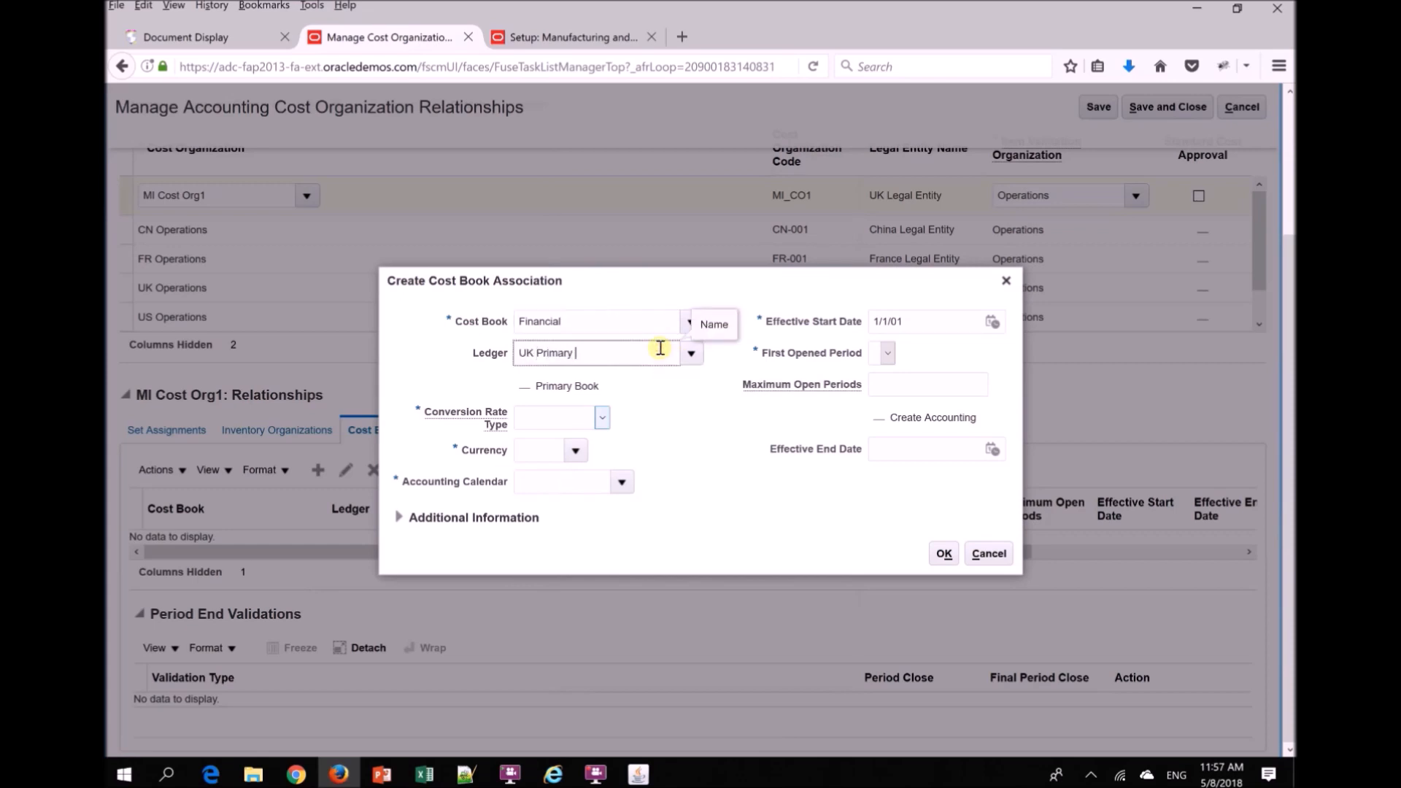
type(" Ledger")
key("Tab")
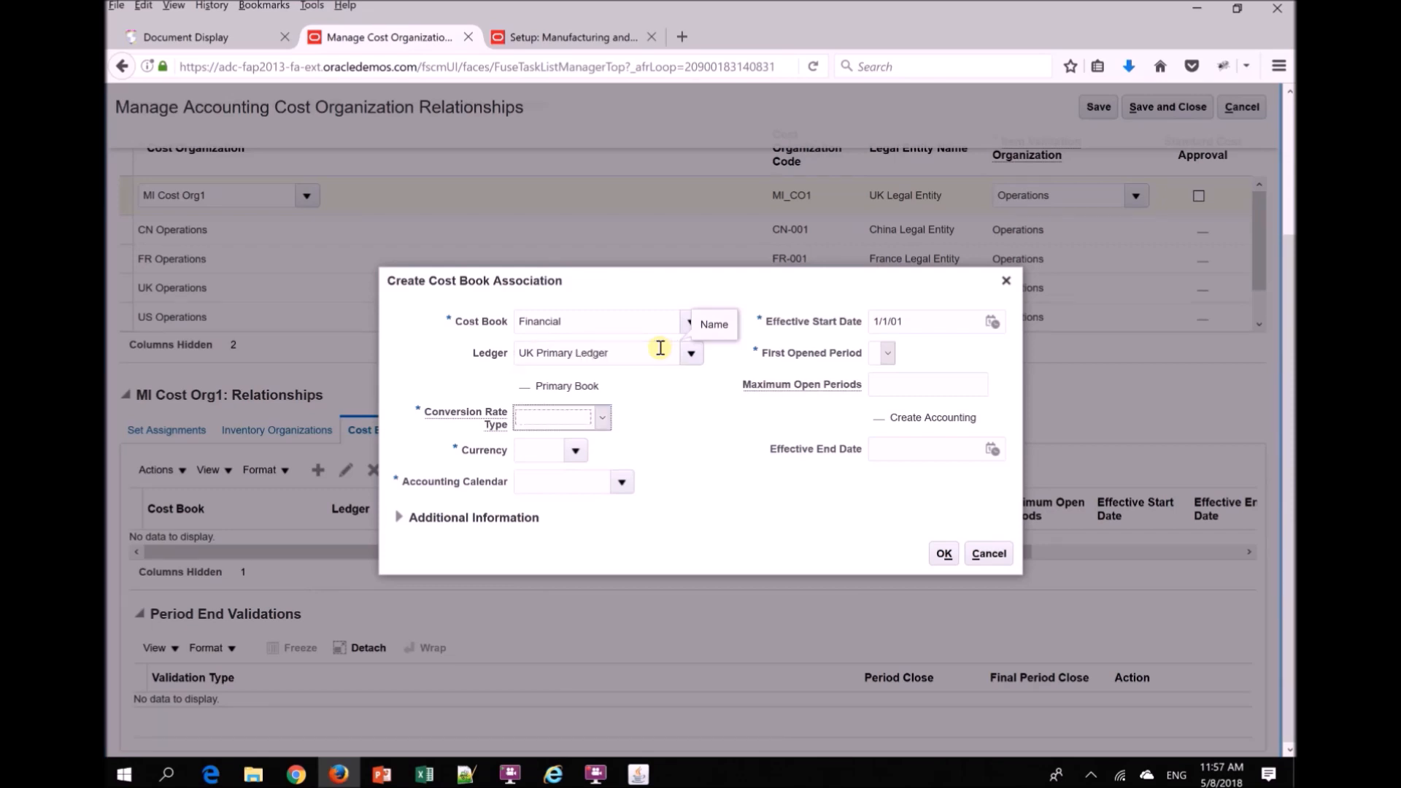
left_click(600, 419)
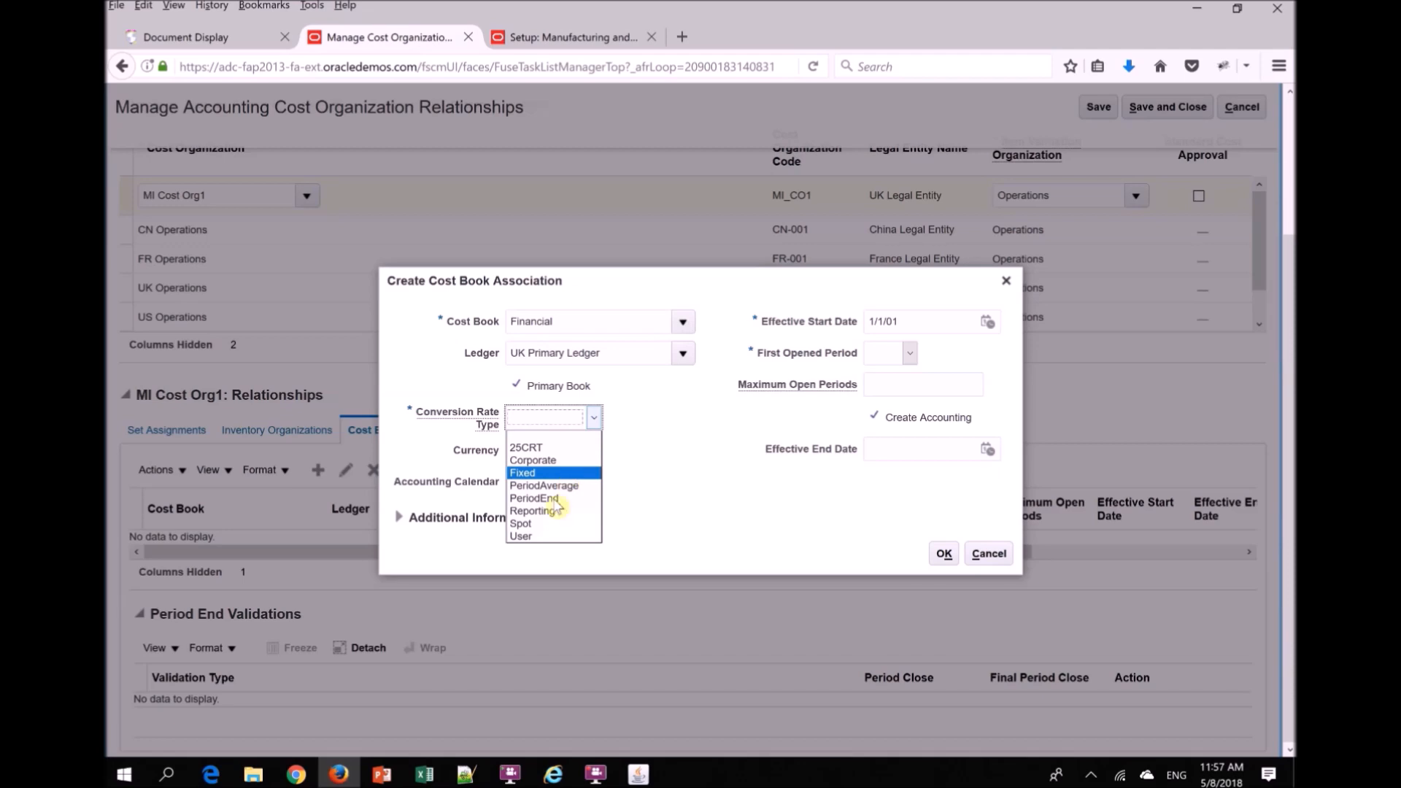
left_click(551, 462)
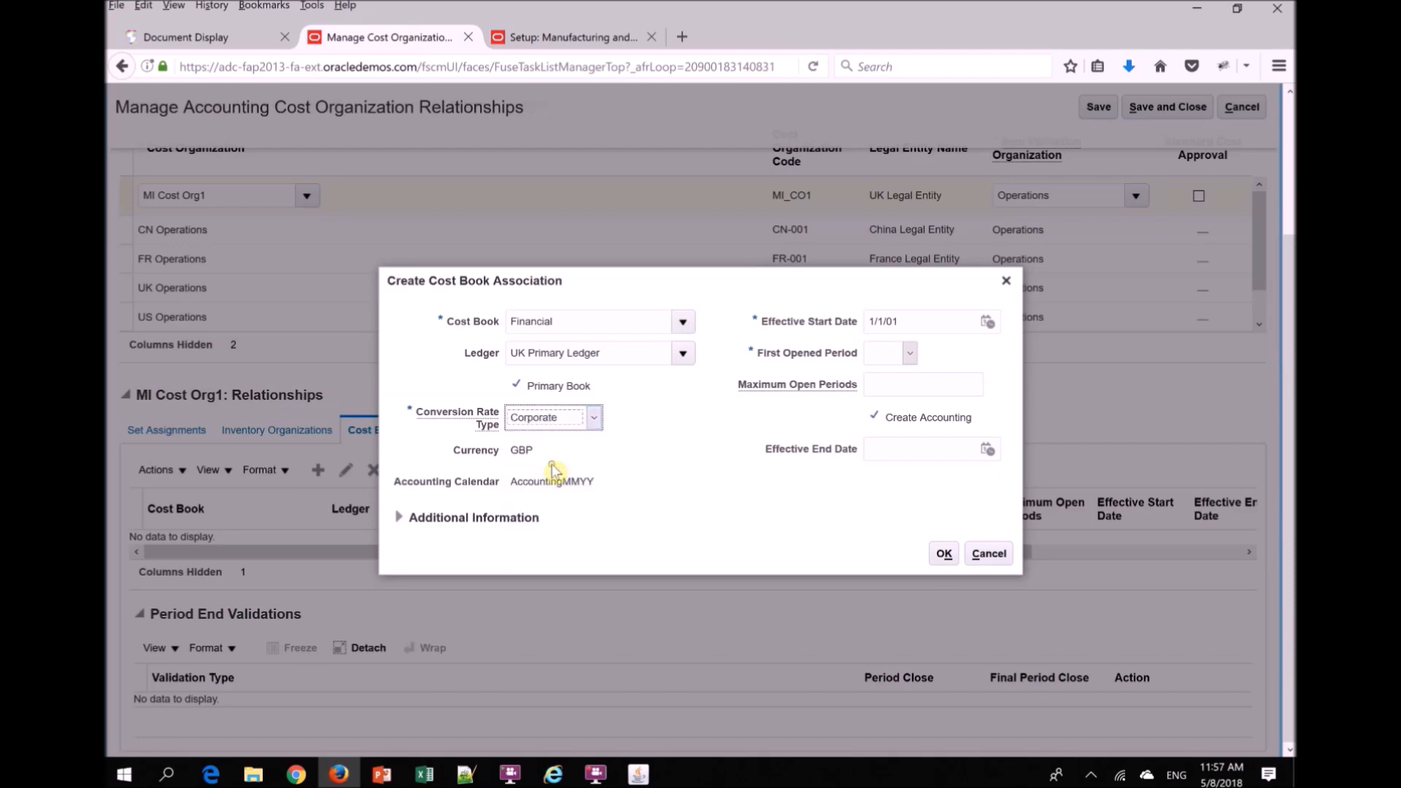
- Set the first opened period to 01-18 and accept the cost book association
left_click(911, 354)
left_click_drag(909, 398, 907, 560)
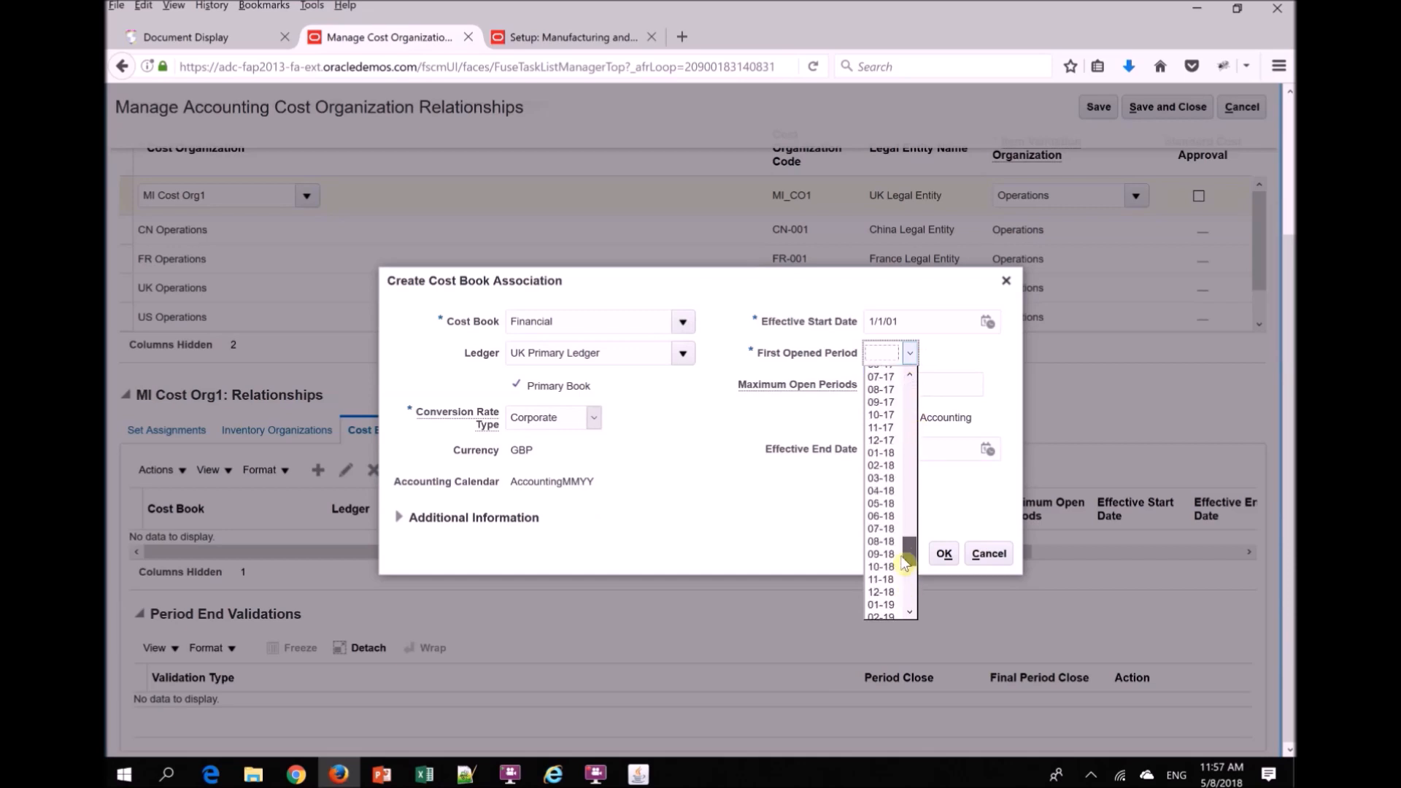
left_click(883, 454)
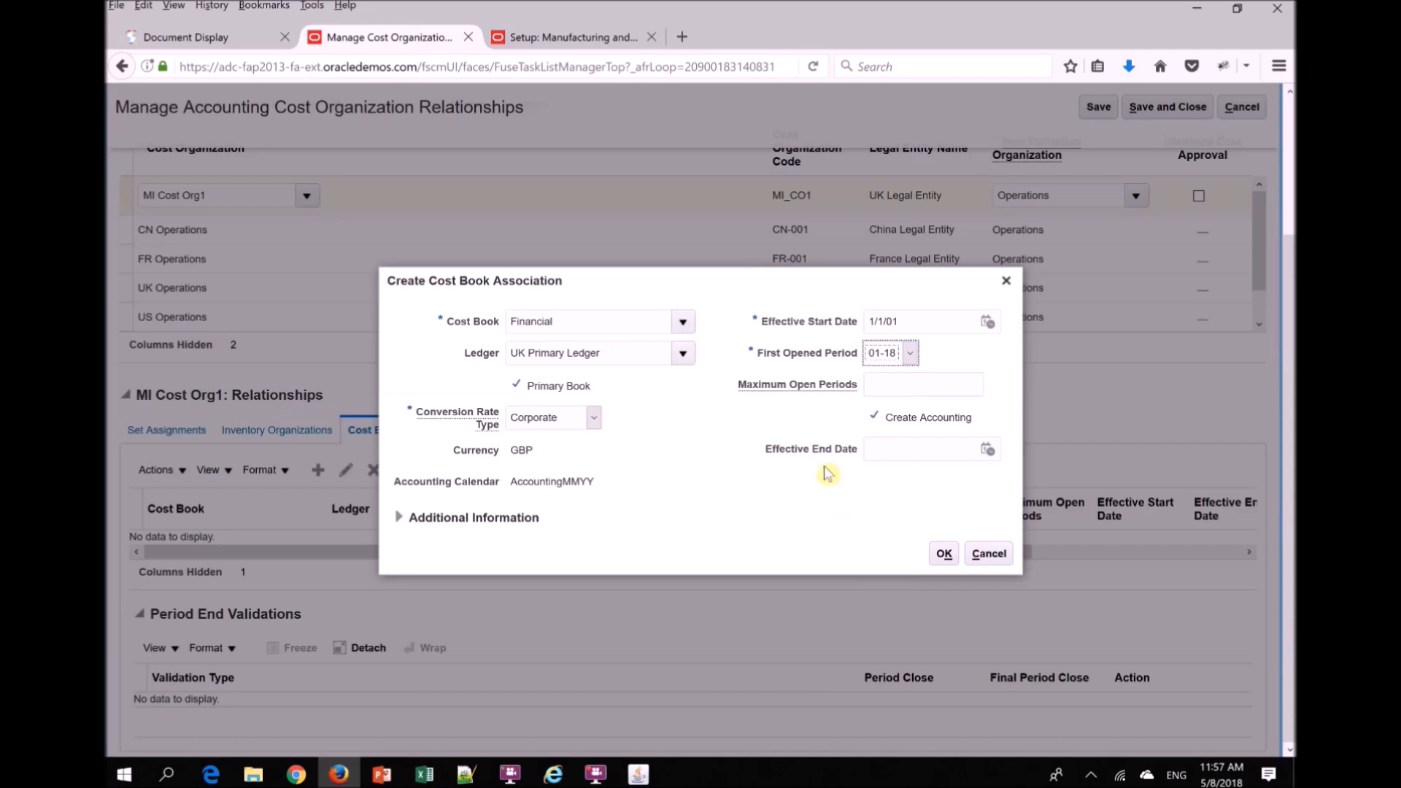
left_click(944, 552)
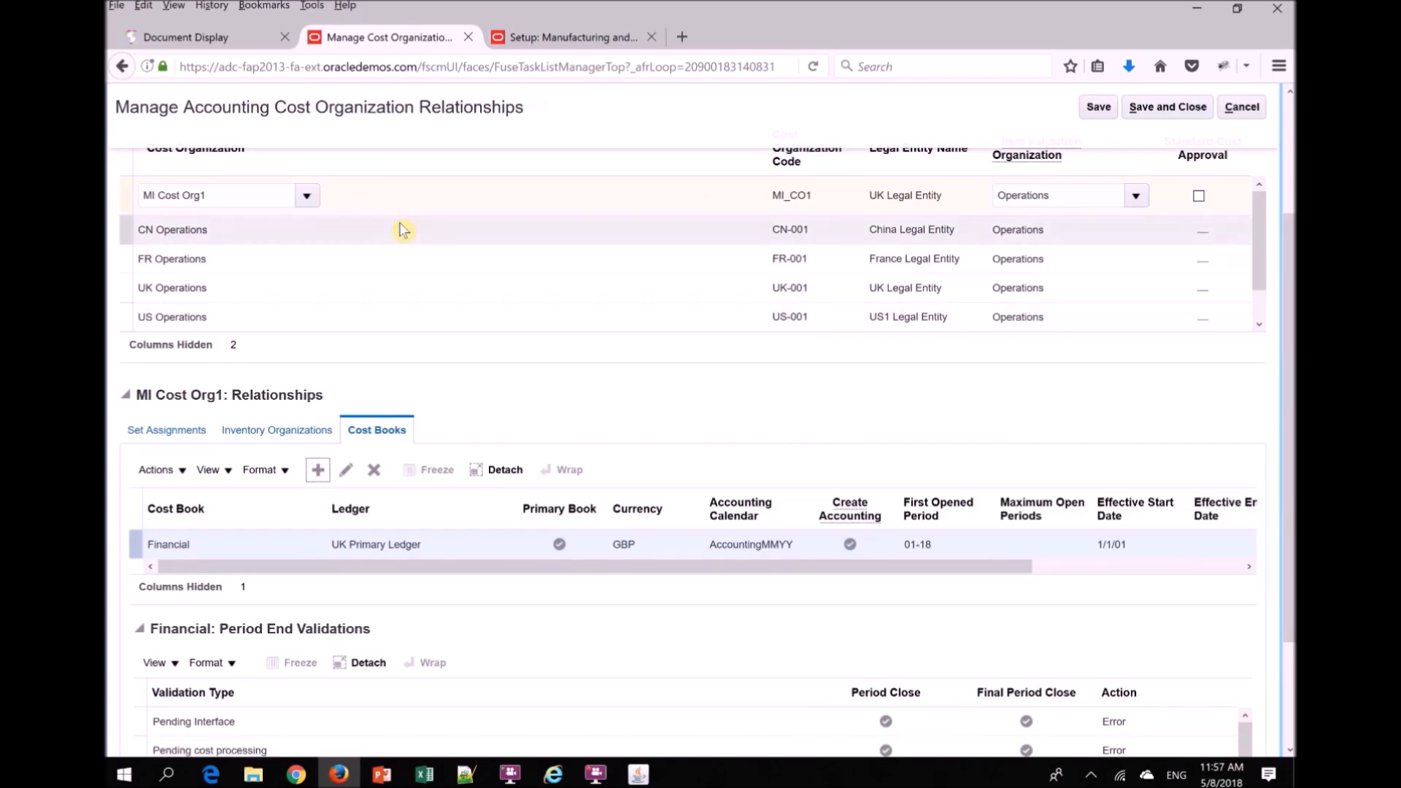
- Start another cost book association for MI Cost Org1, search for cost books matching MI%, and select MI-CB
left_click_drag(1291, 359, 1291, 327)
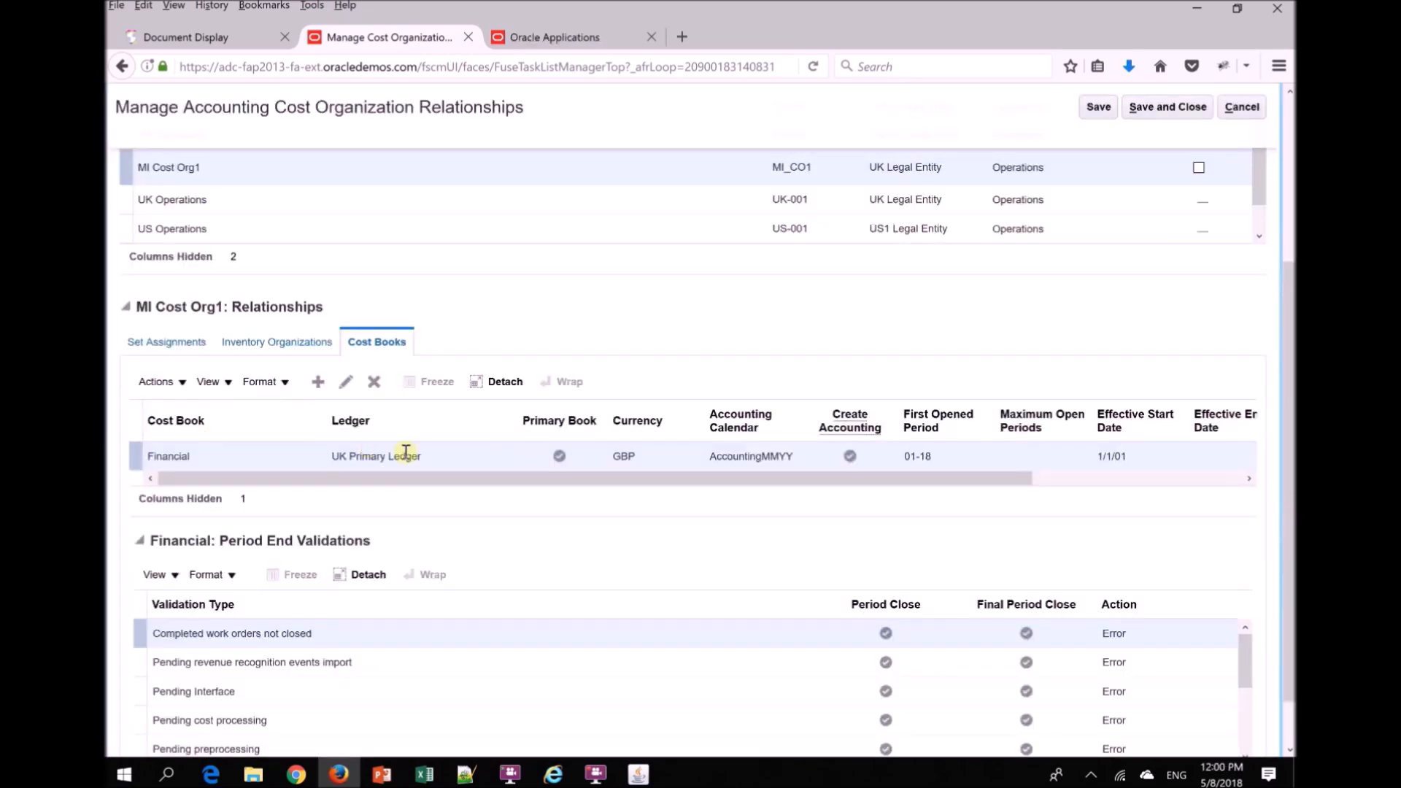
left_click(319, 383)
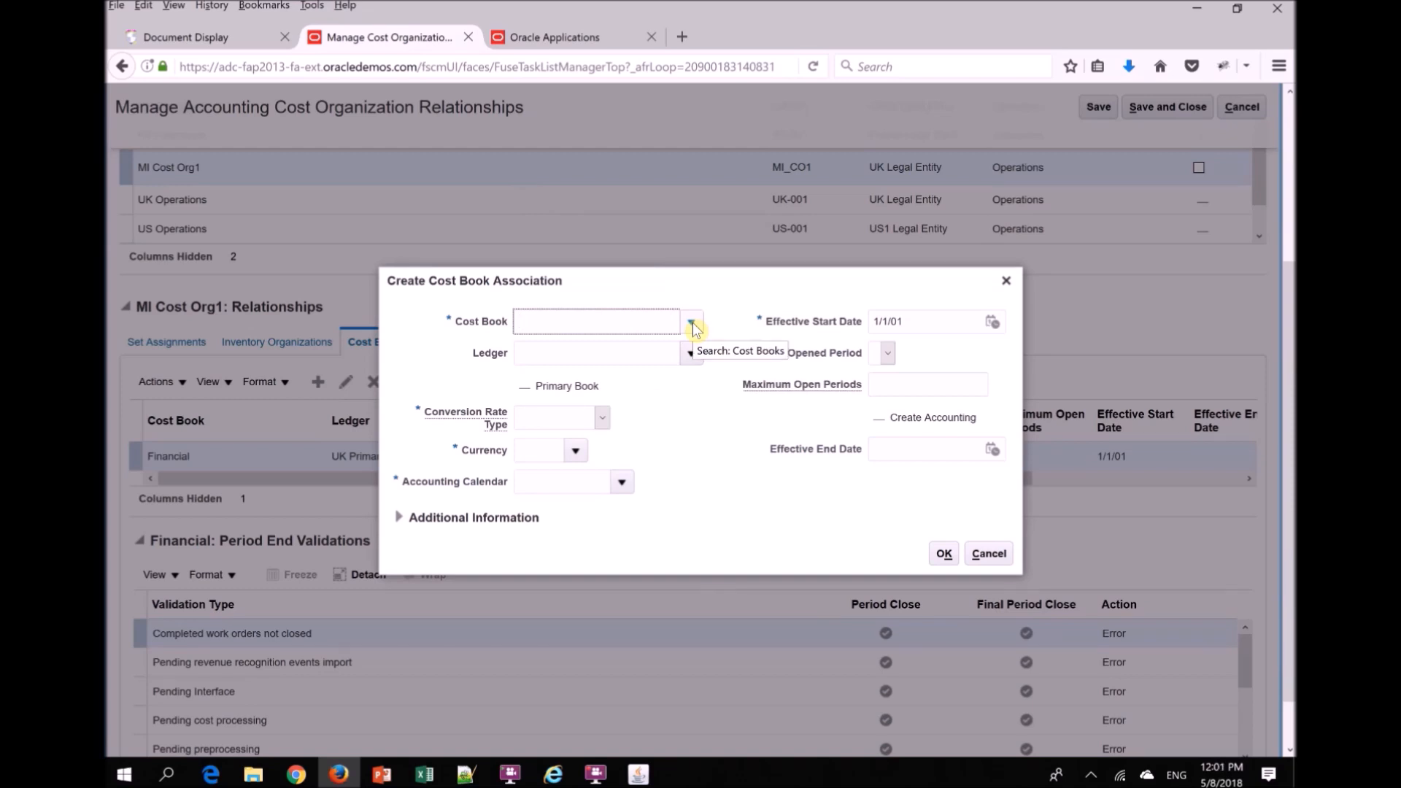
left_click(692, 323)
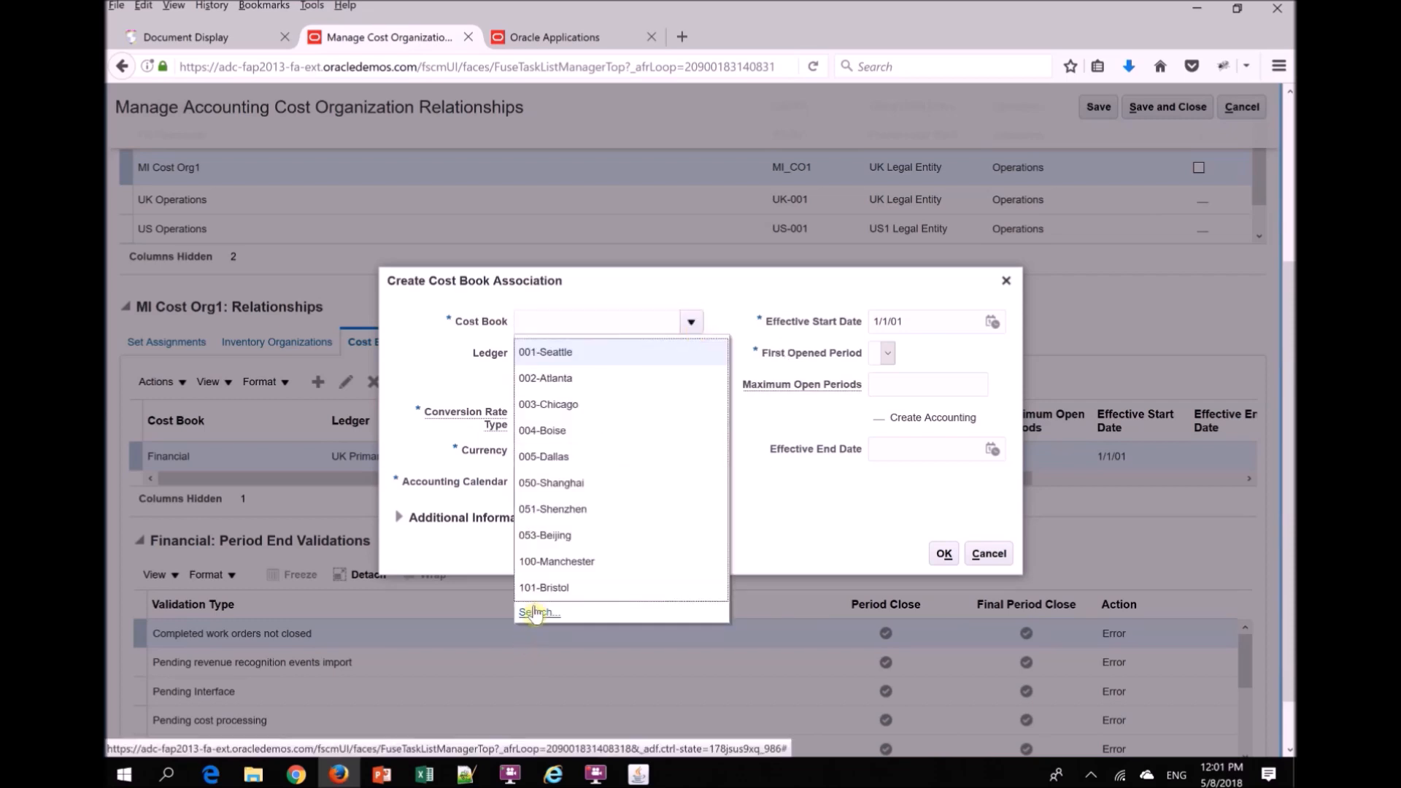
left_click(535, 610)
left_click(690, 373)
type("MI%")
key("Return")
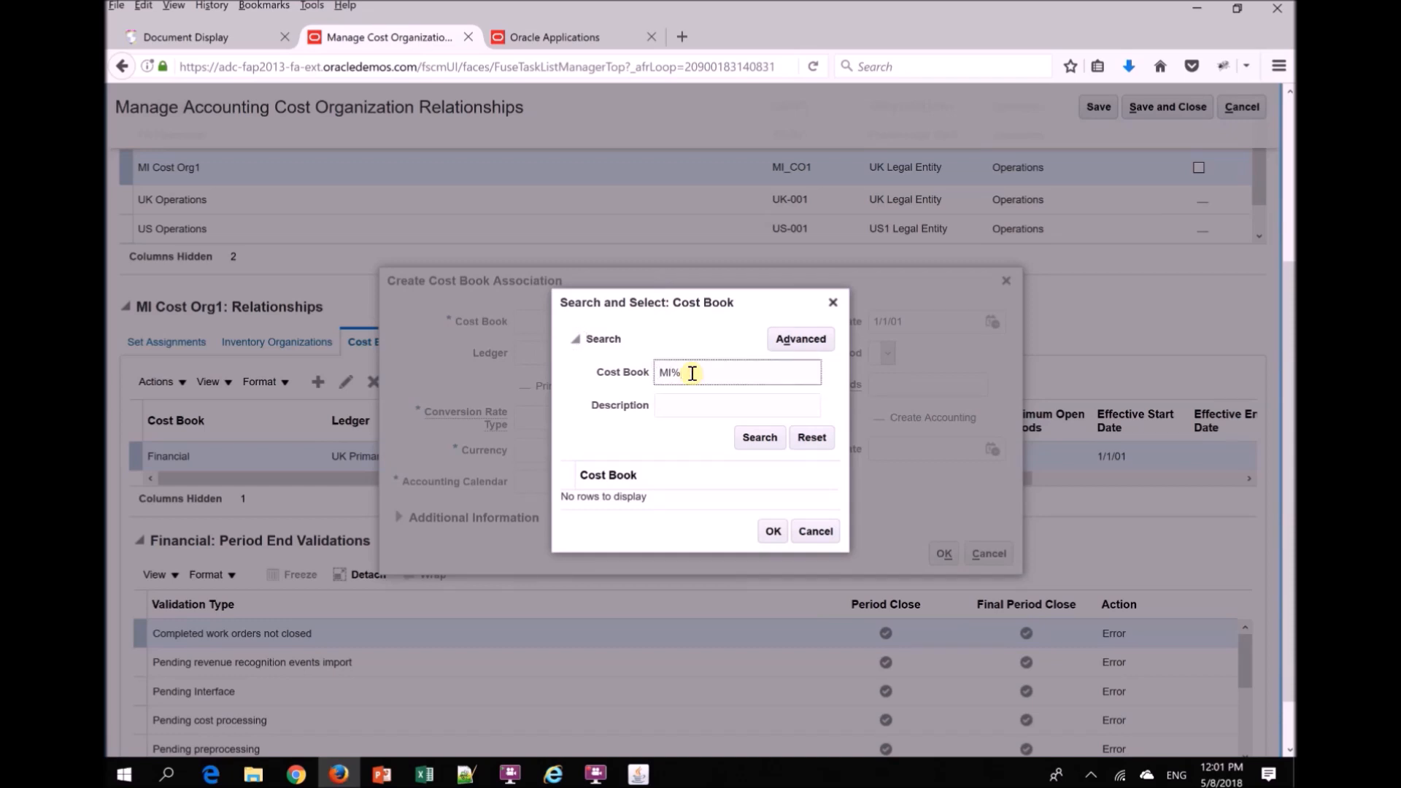
left_click(638, 487)
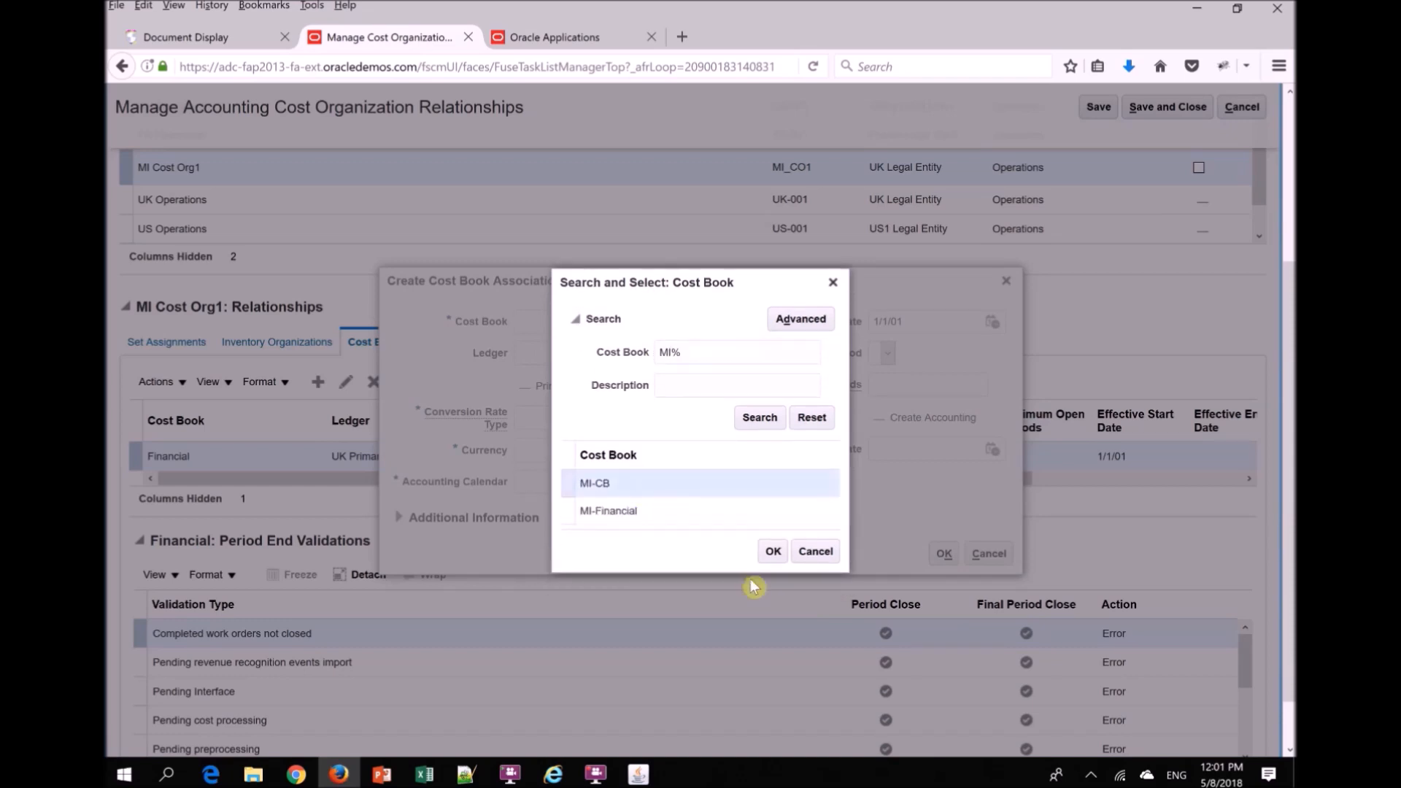
left_click(773, 554)
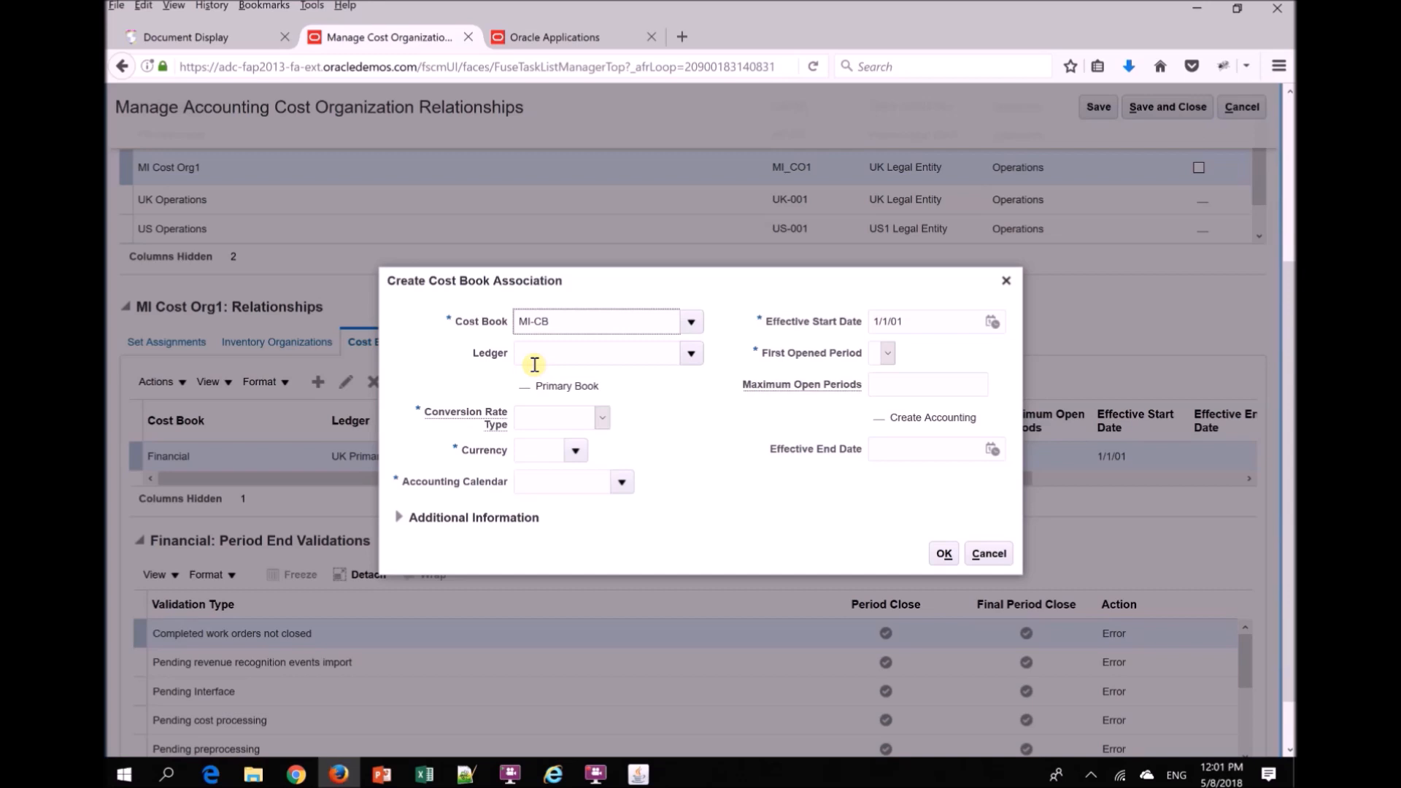
- Set the MI-CB association's conversion rate type to Corporate, currency to GBP, and accounting calendar to AccountingMMYY
left_click(602, 418)
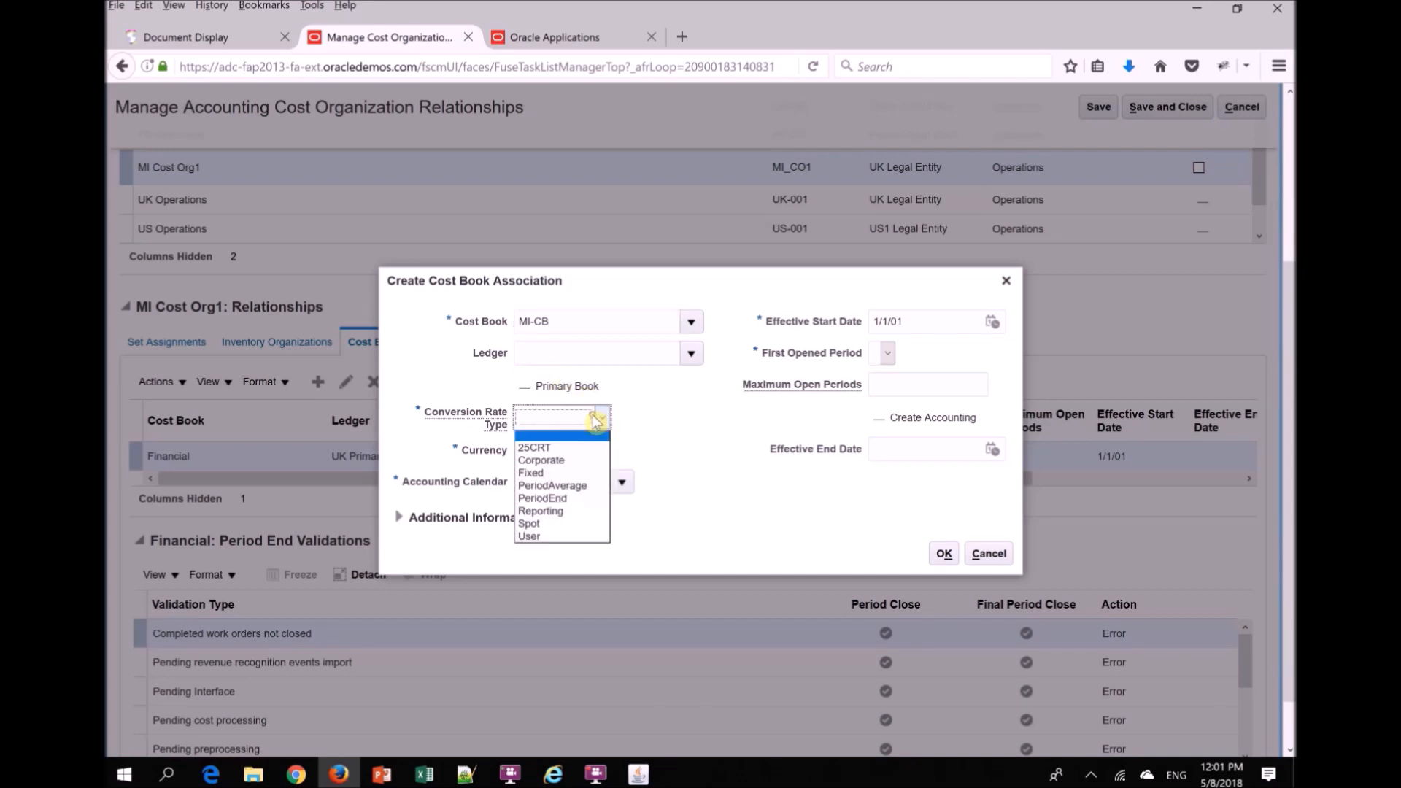
left_click(558, 464)
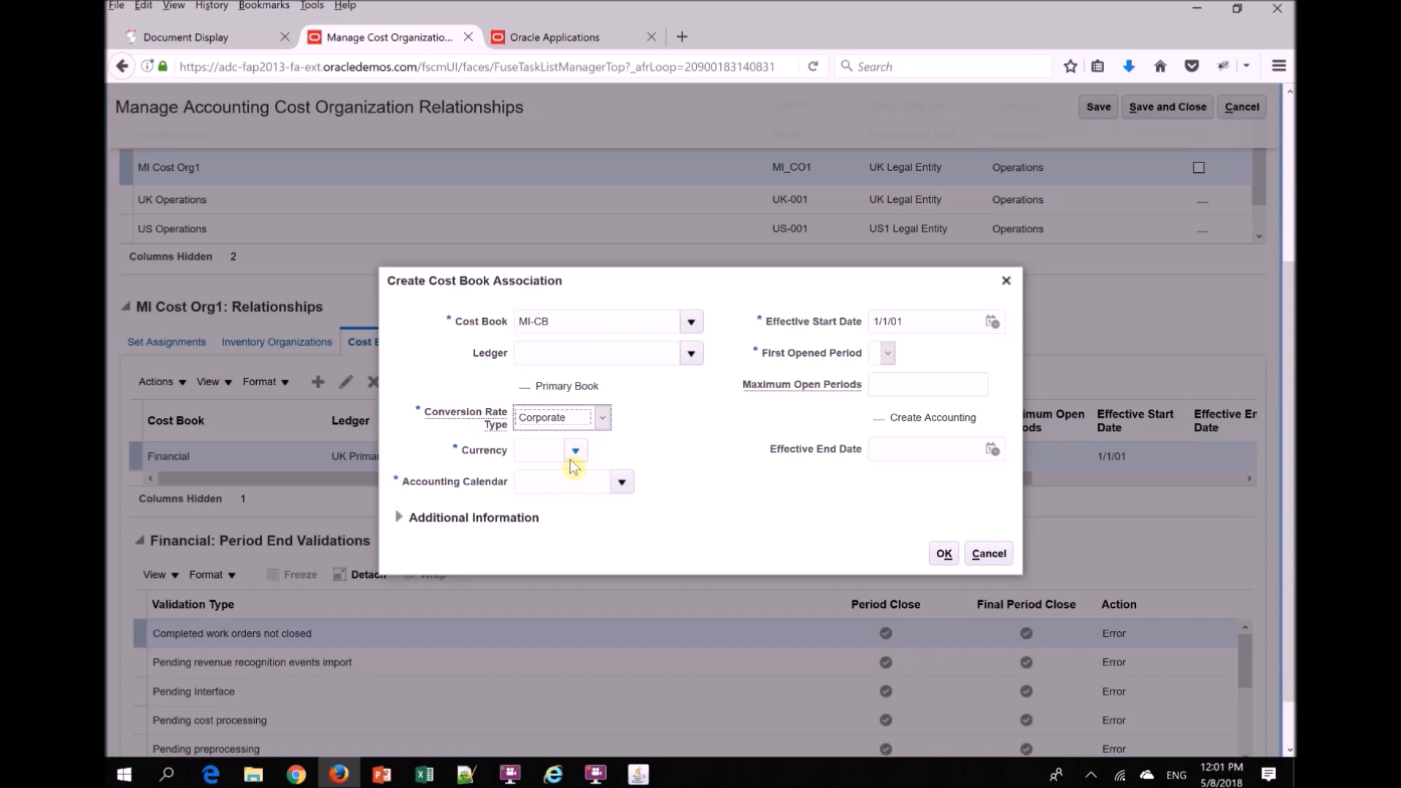
left_click(575, 451)
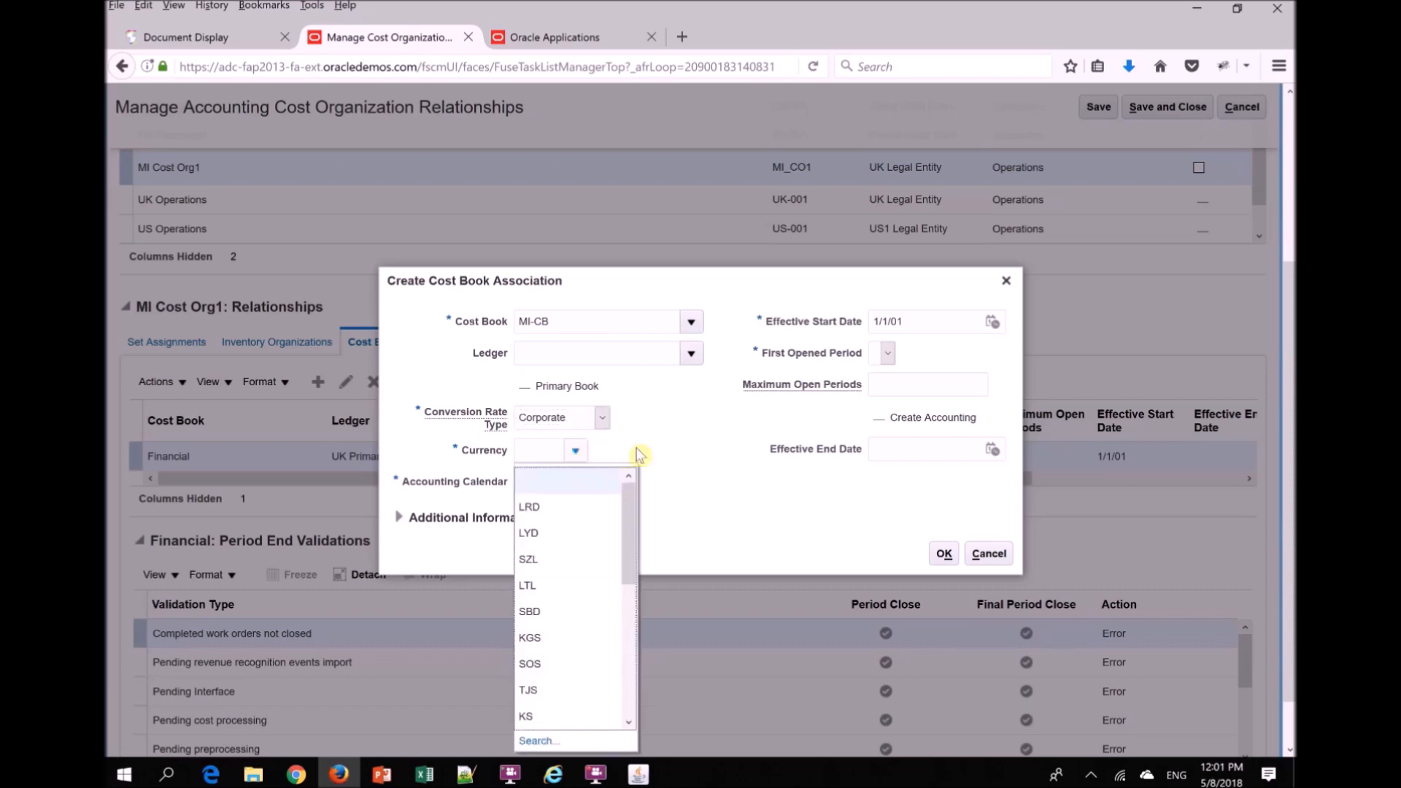
left_click(685, 429)
left_click(539, 449)
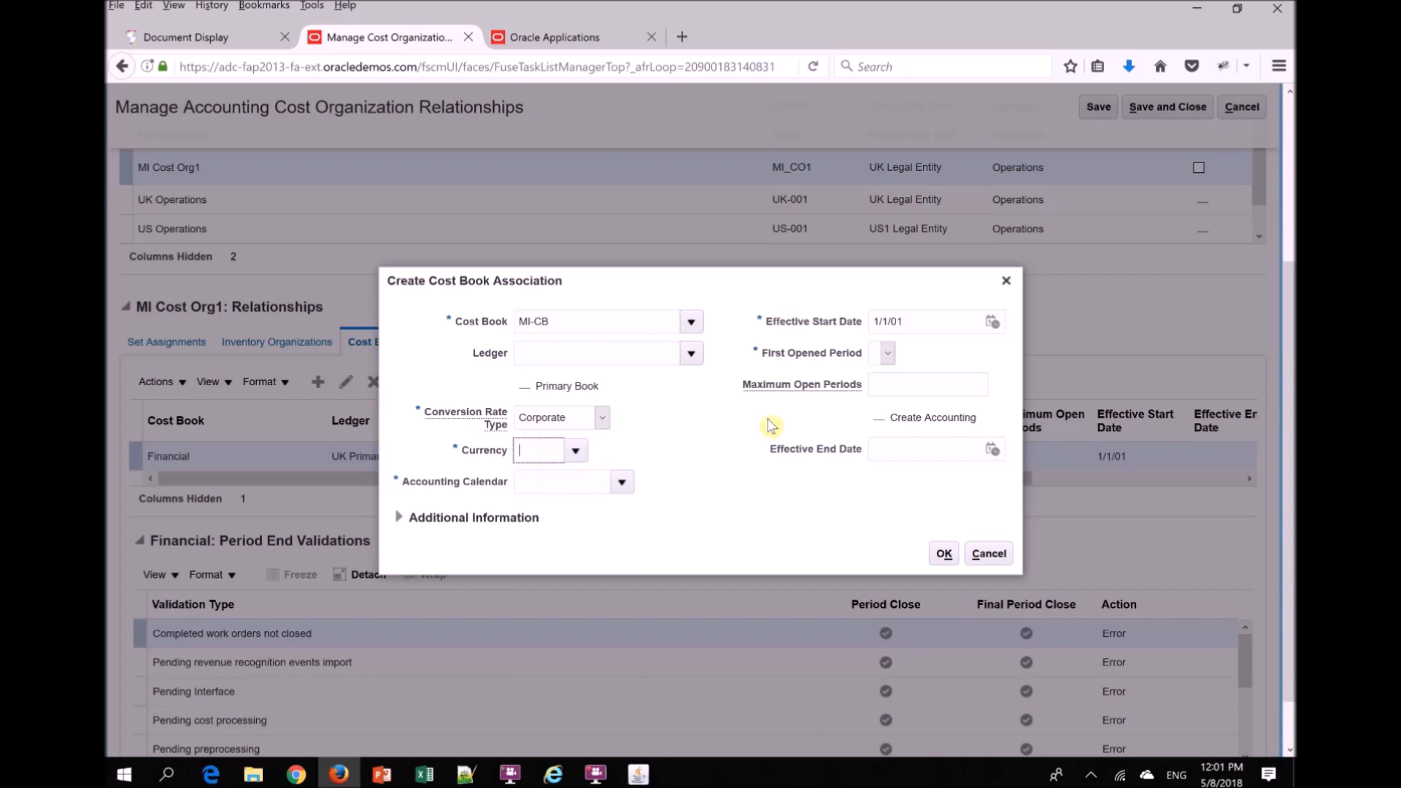
type("GBP")
key("Tab")
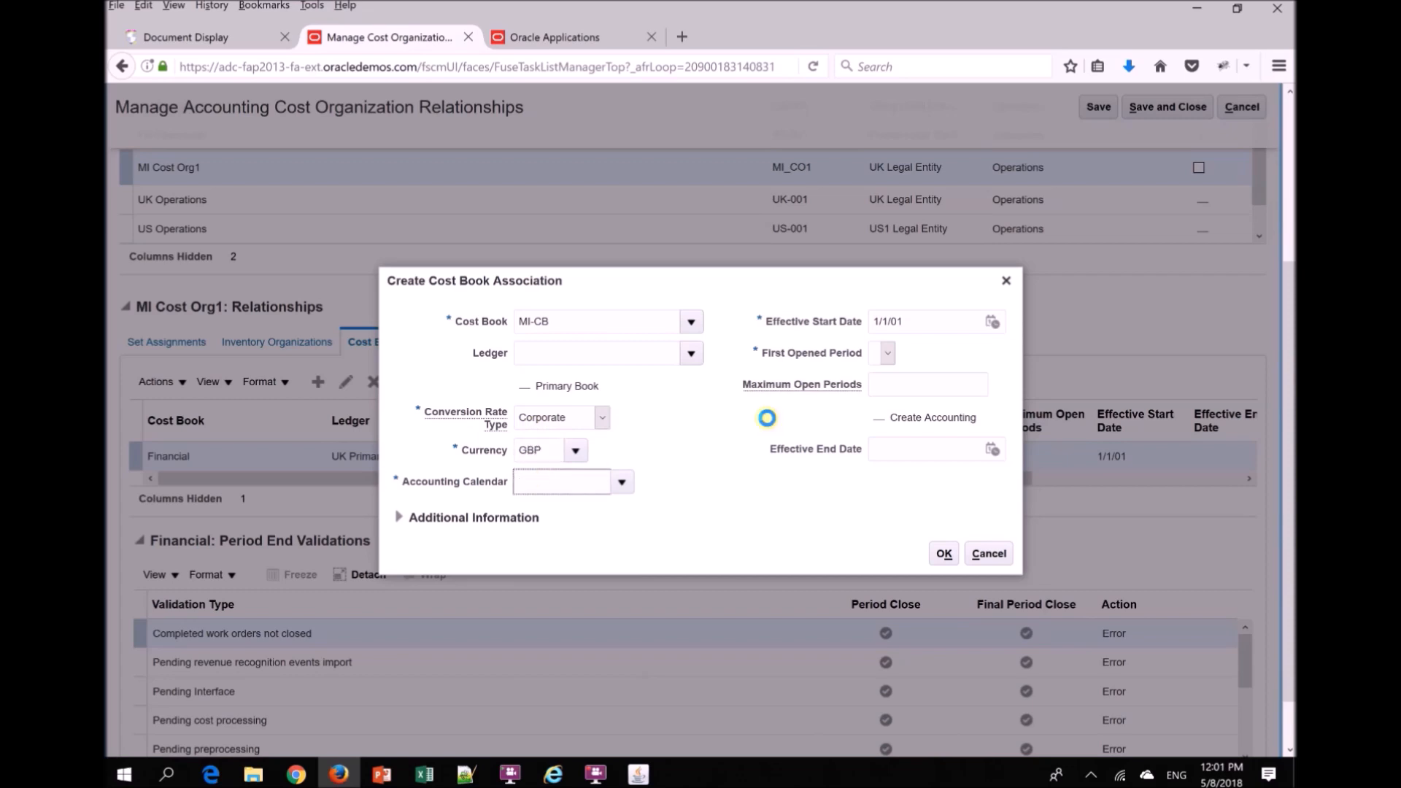
left_click_drag(719, 286, 597, 133)
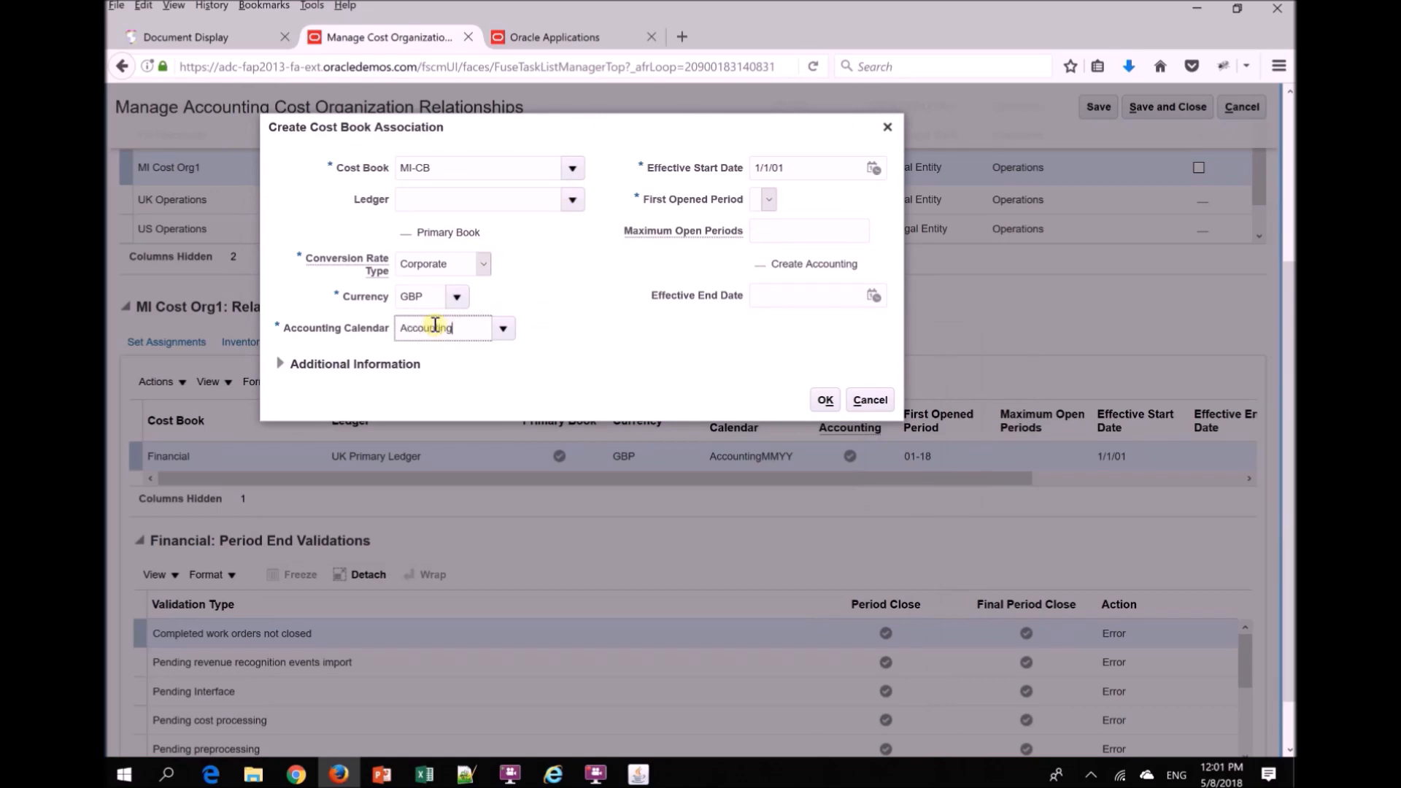
key("Tab")
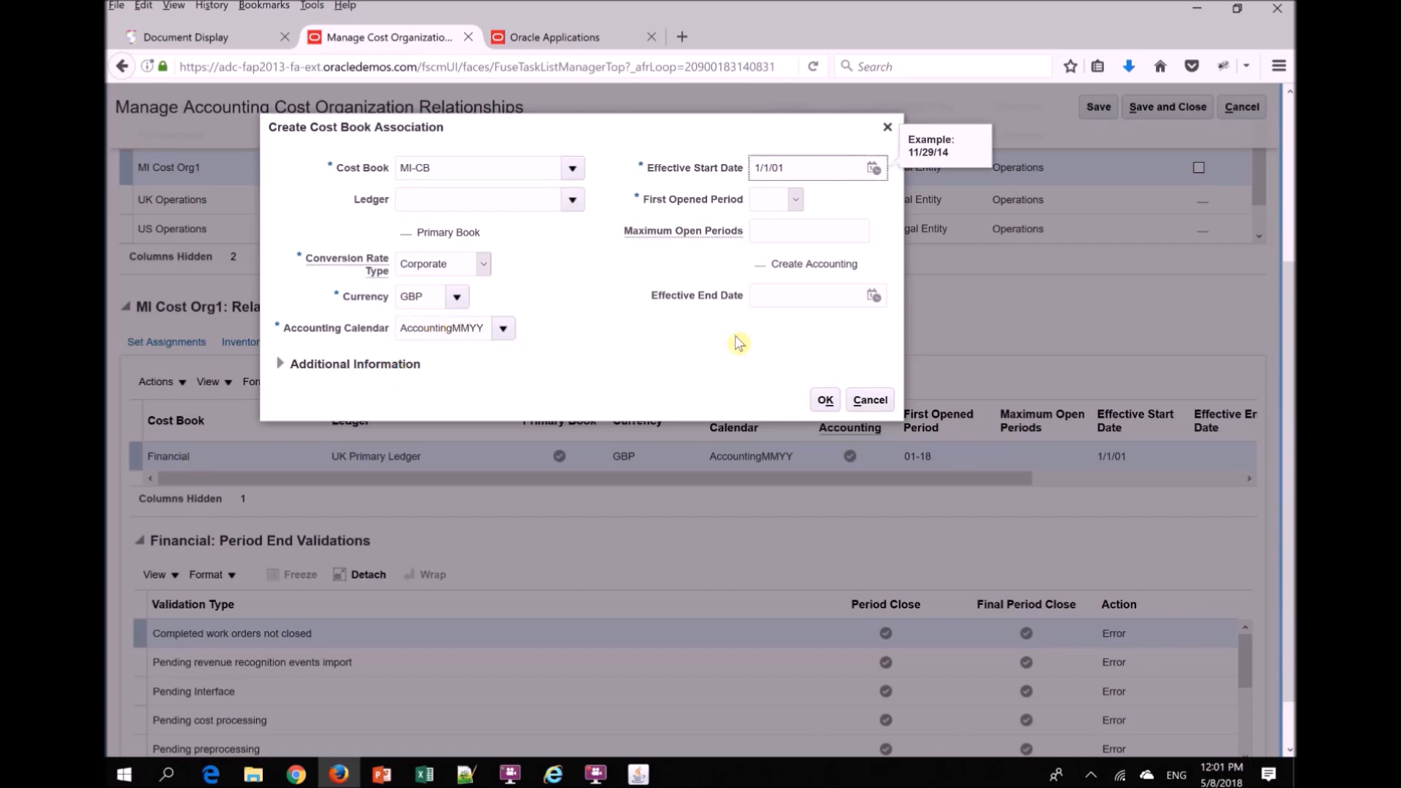
- Set the first opened period to 01-18, accept the MI-CB association, and save the cost organization relationships
left_click(775, 203)
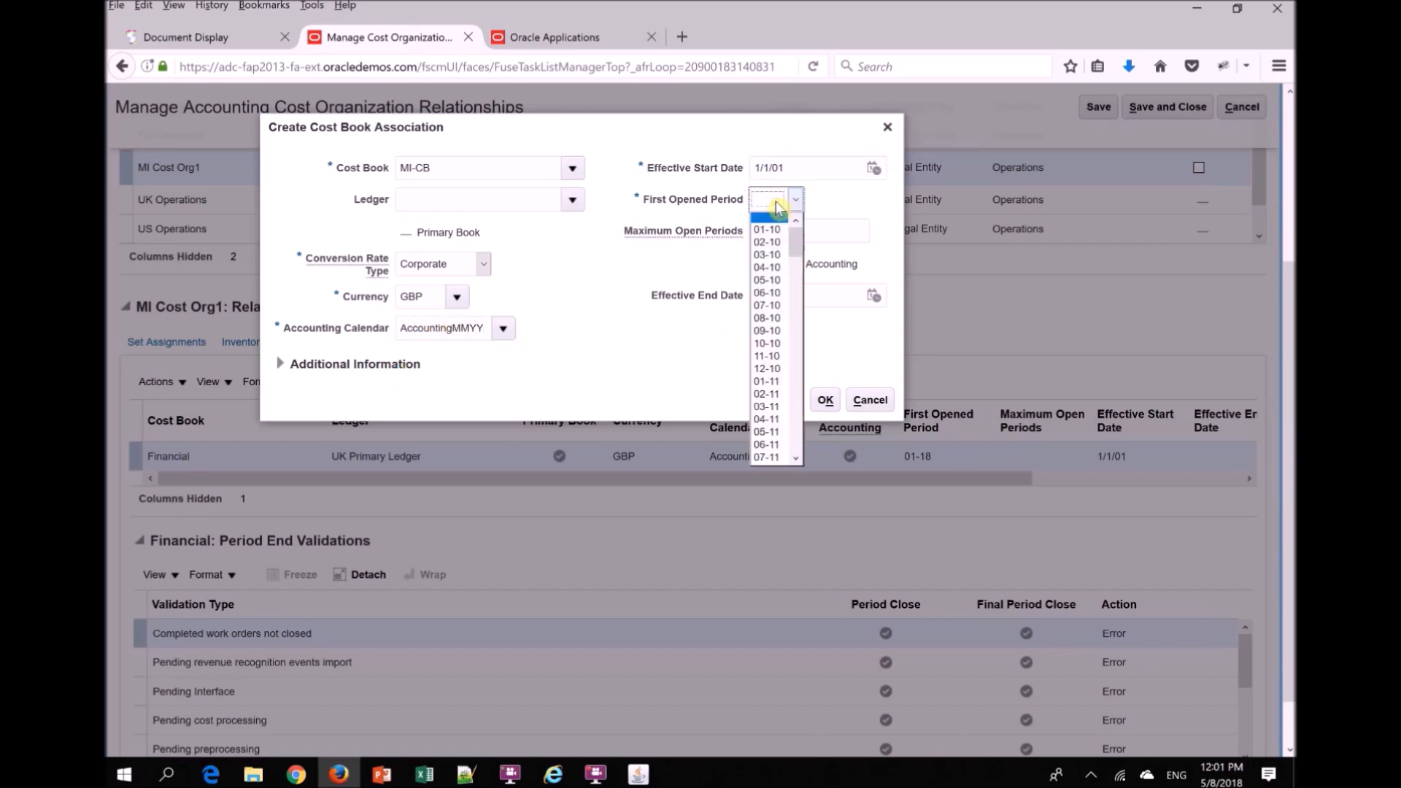
left_click_drag(795, 240, 796, 386)
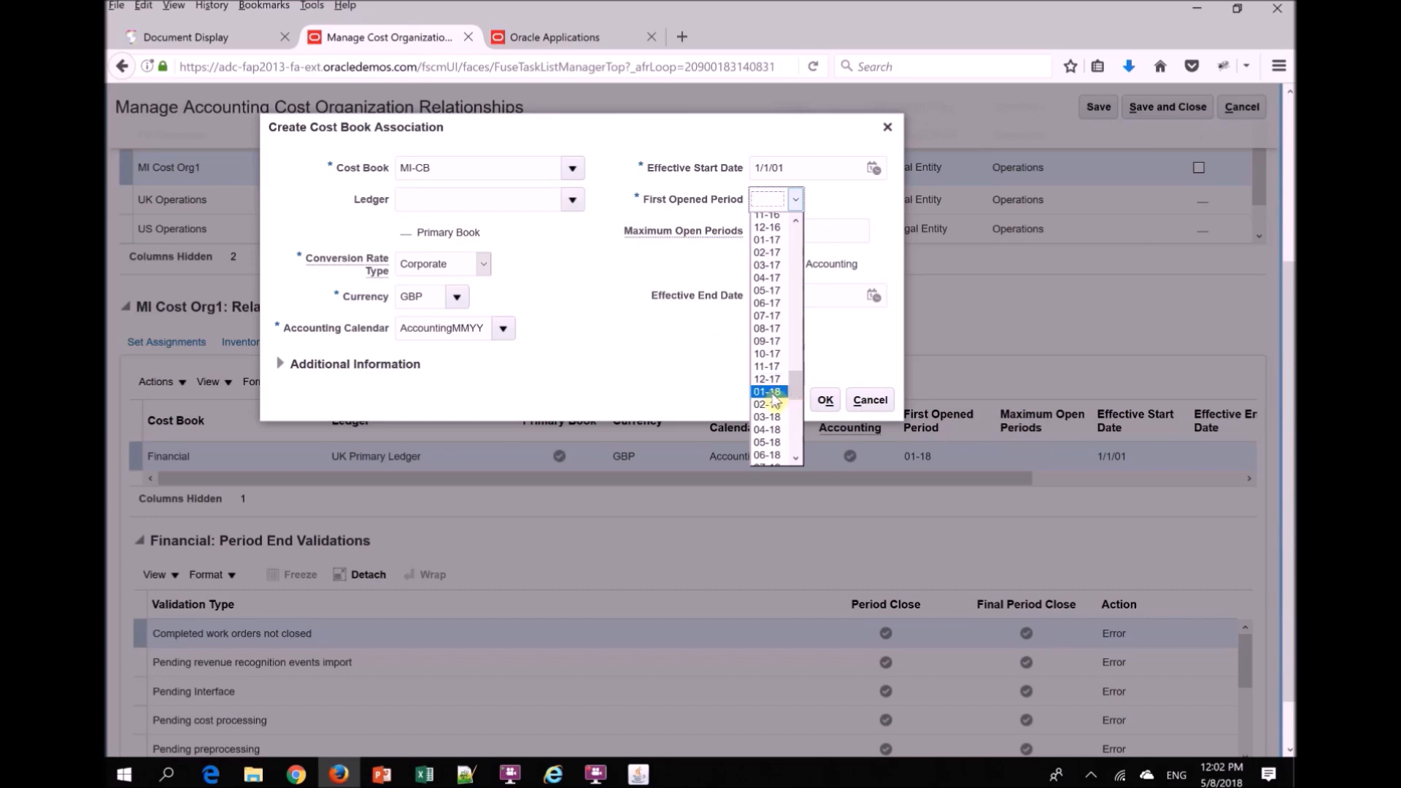
left_click(767, 392)
left_click(817, 398)
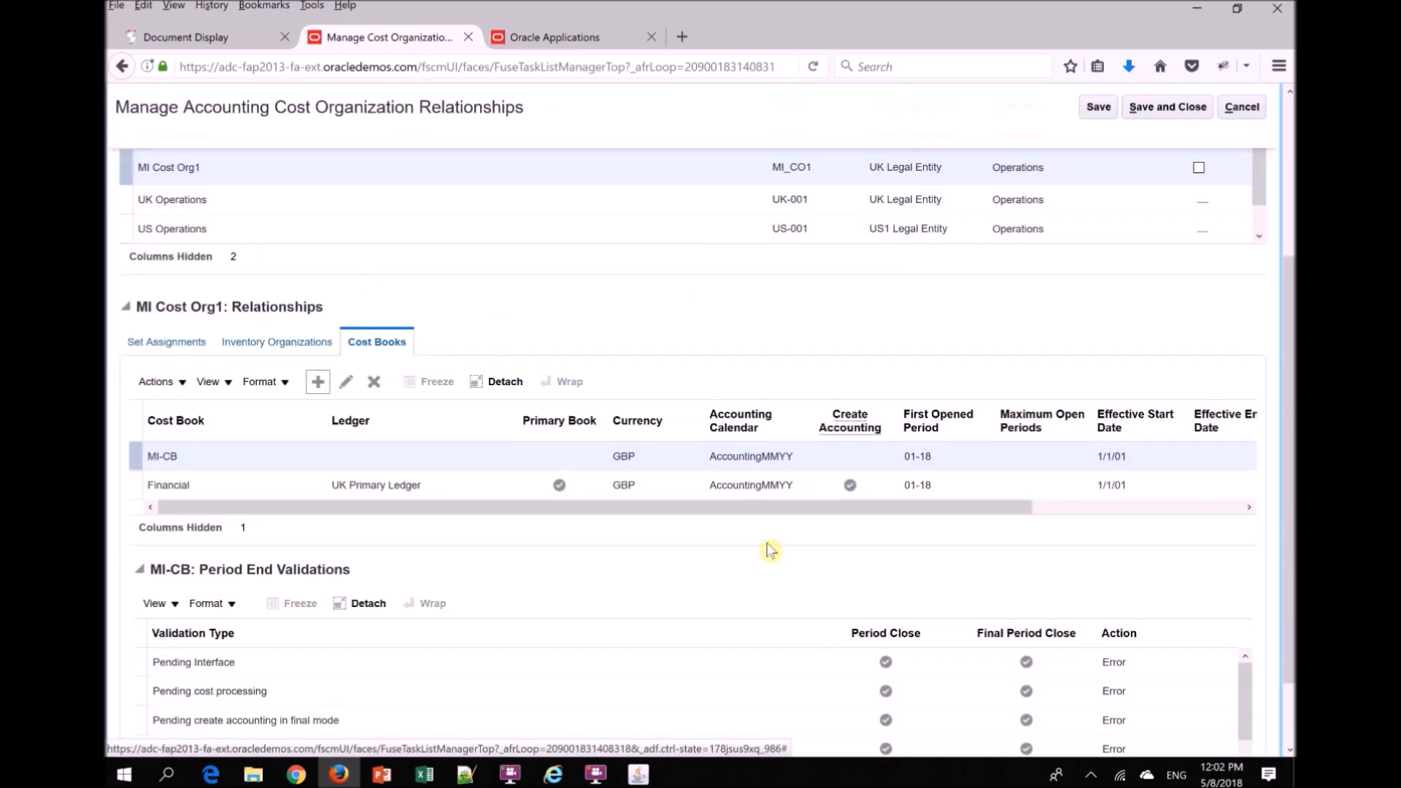
left_click_drag(1293, 438, 1292, 283)
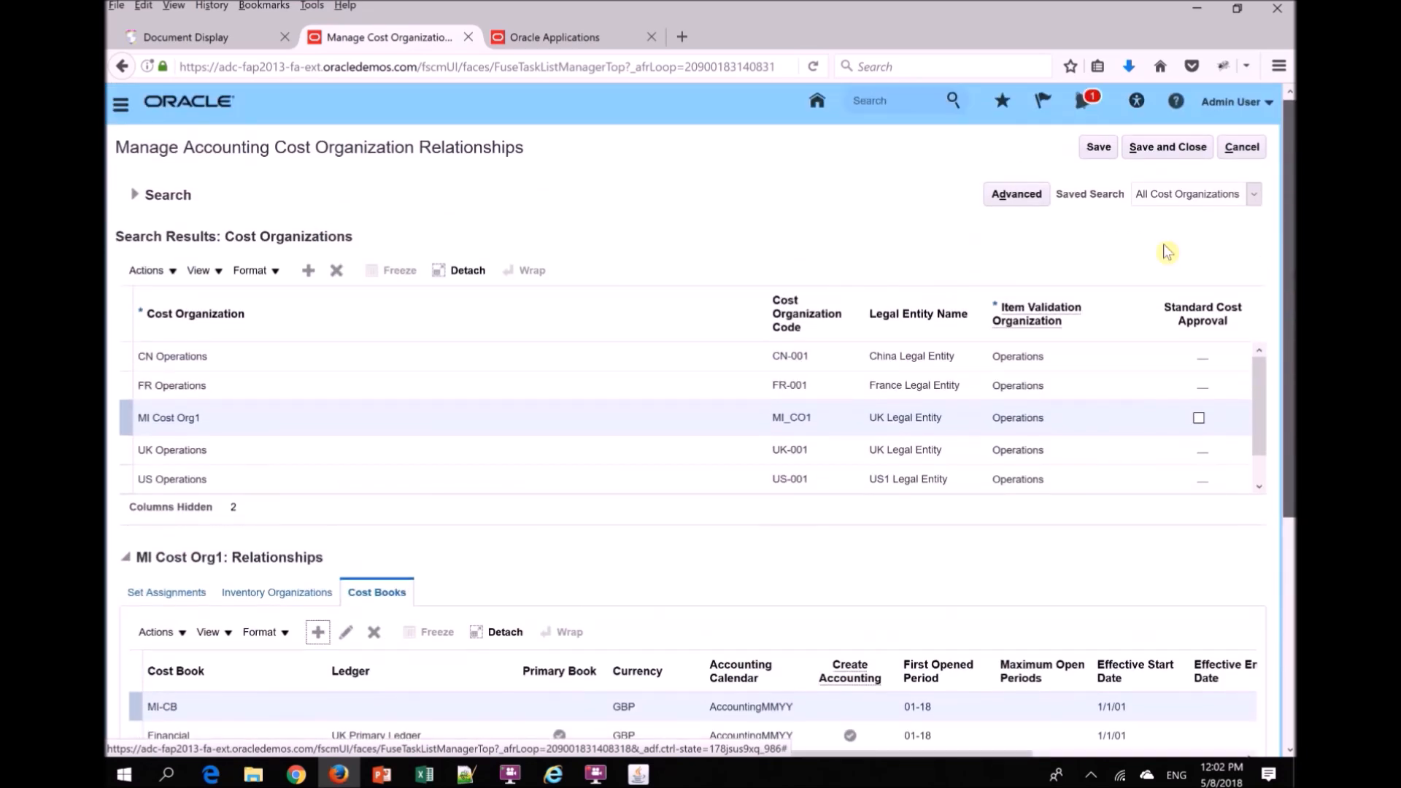
left_click(1096, 148)
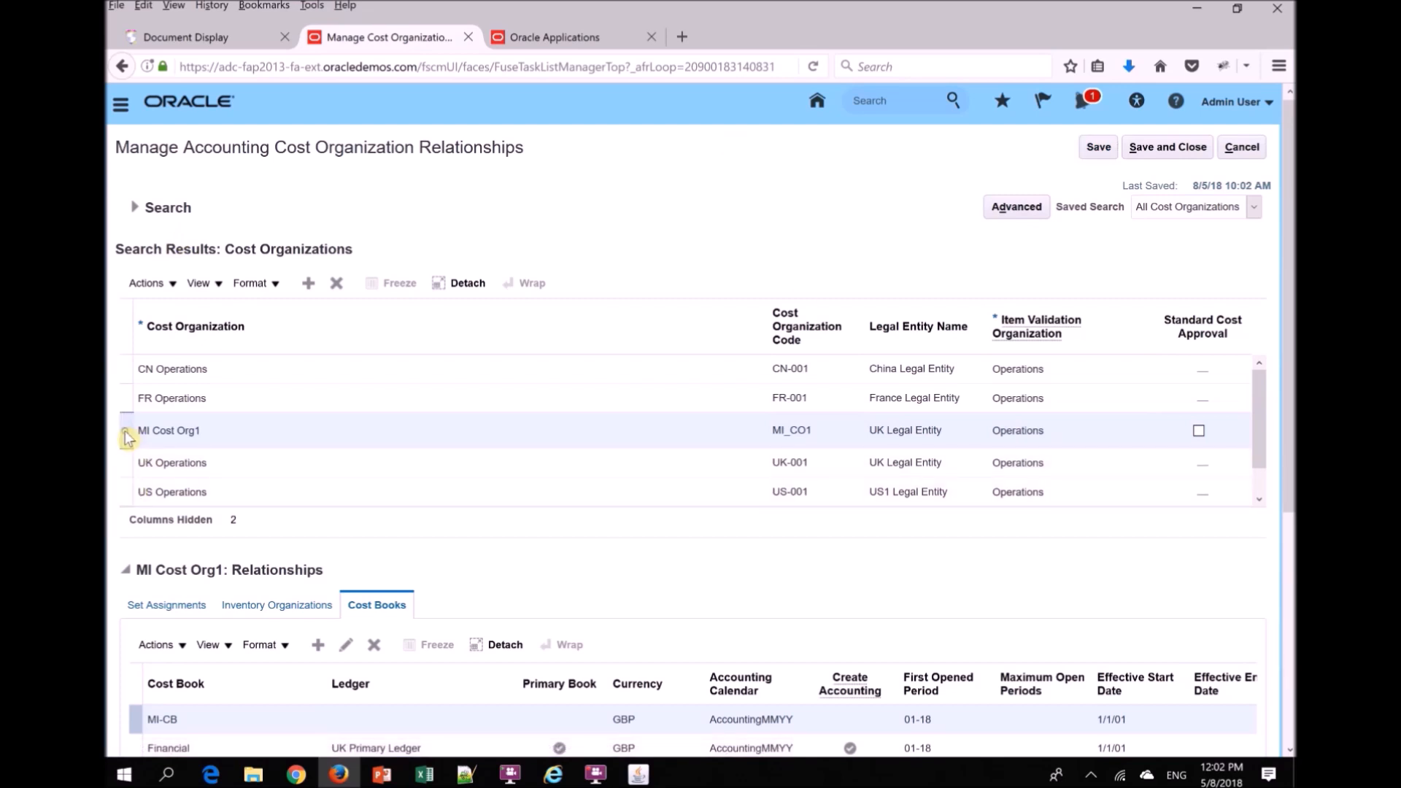
- Review the inventory organizations and cost books assigned to MI Cost Org1, and save and close the relationships page
scroll(297, 485, "down", 3)
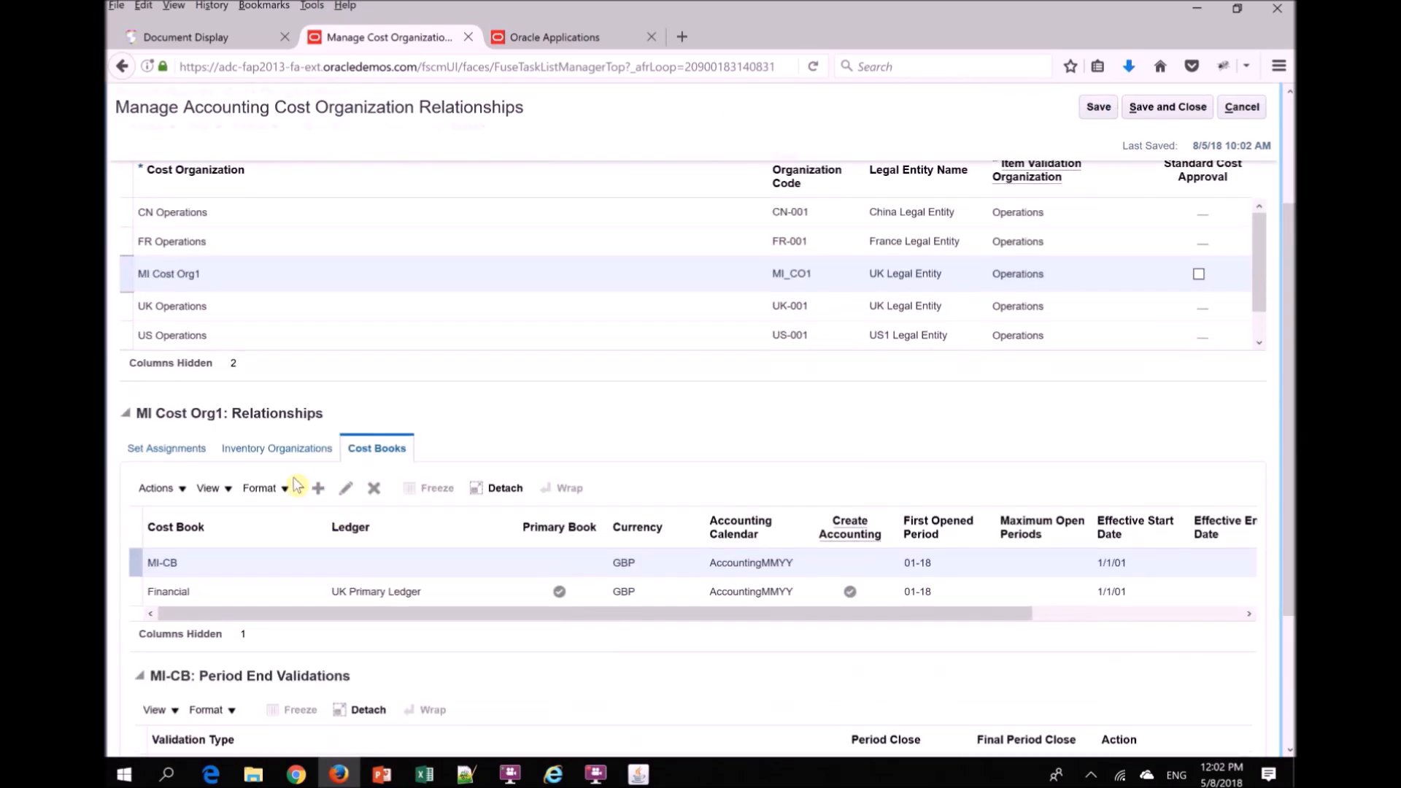
left_click(283, 448)
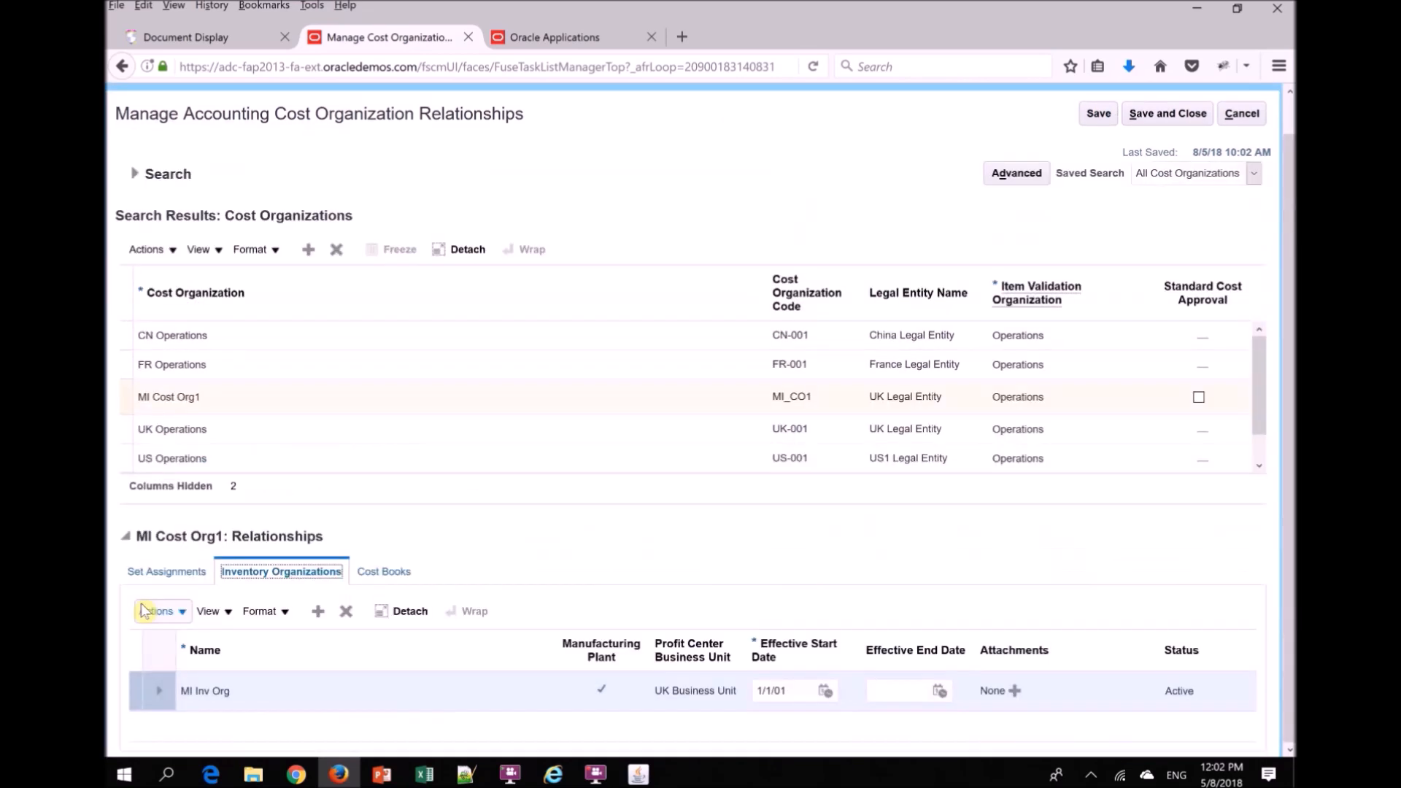
left_click(380, 576)
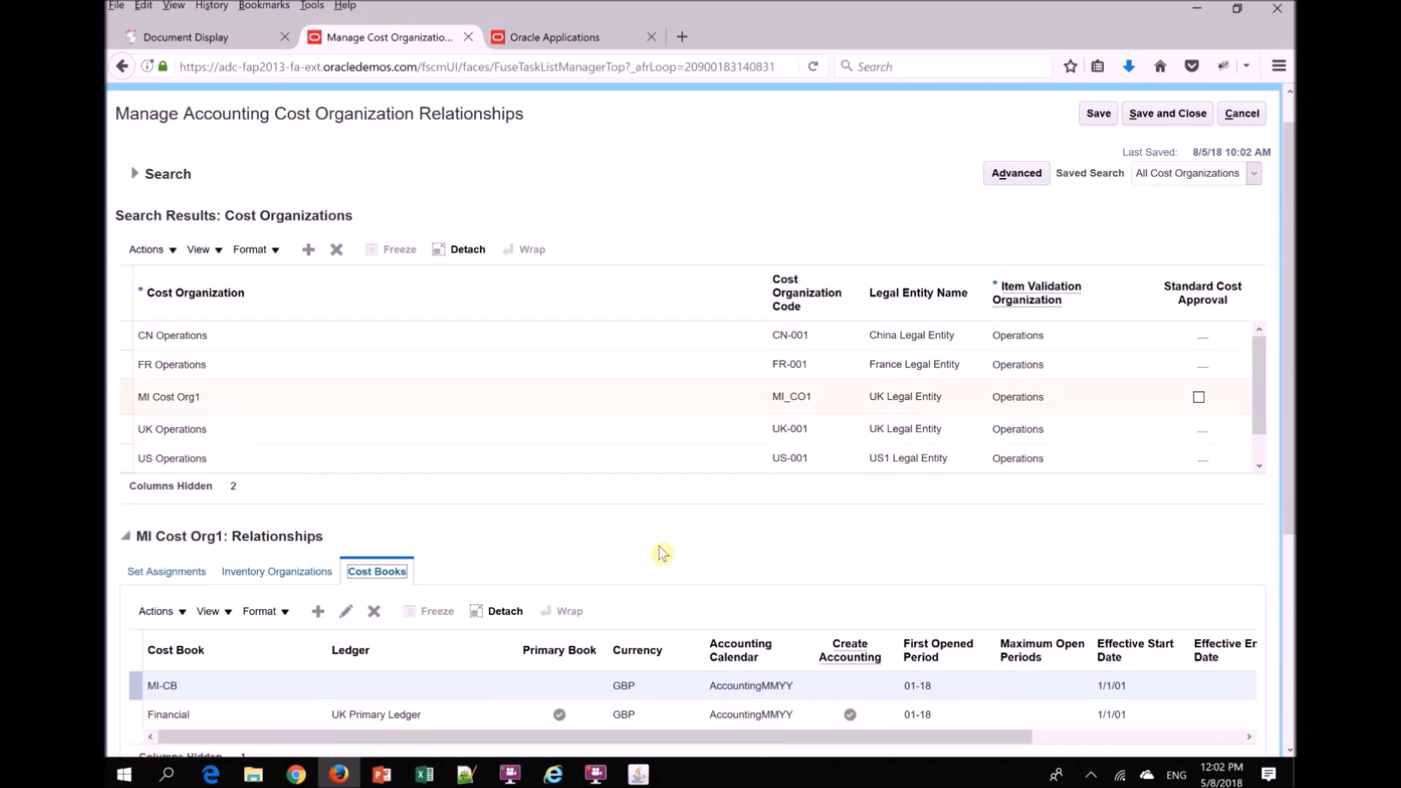
left_click_drag(1291, 496, 1293, 589)
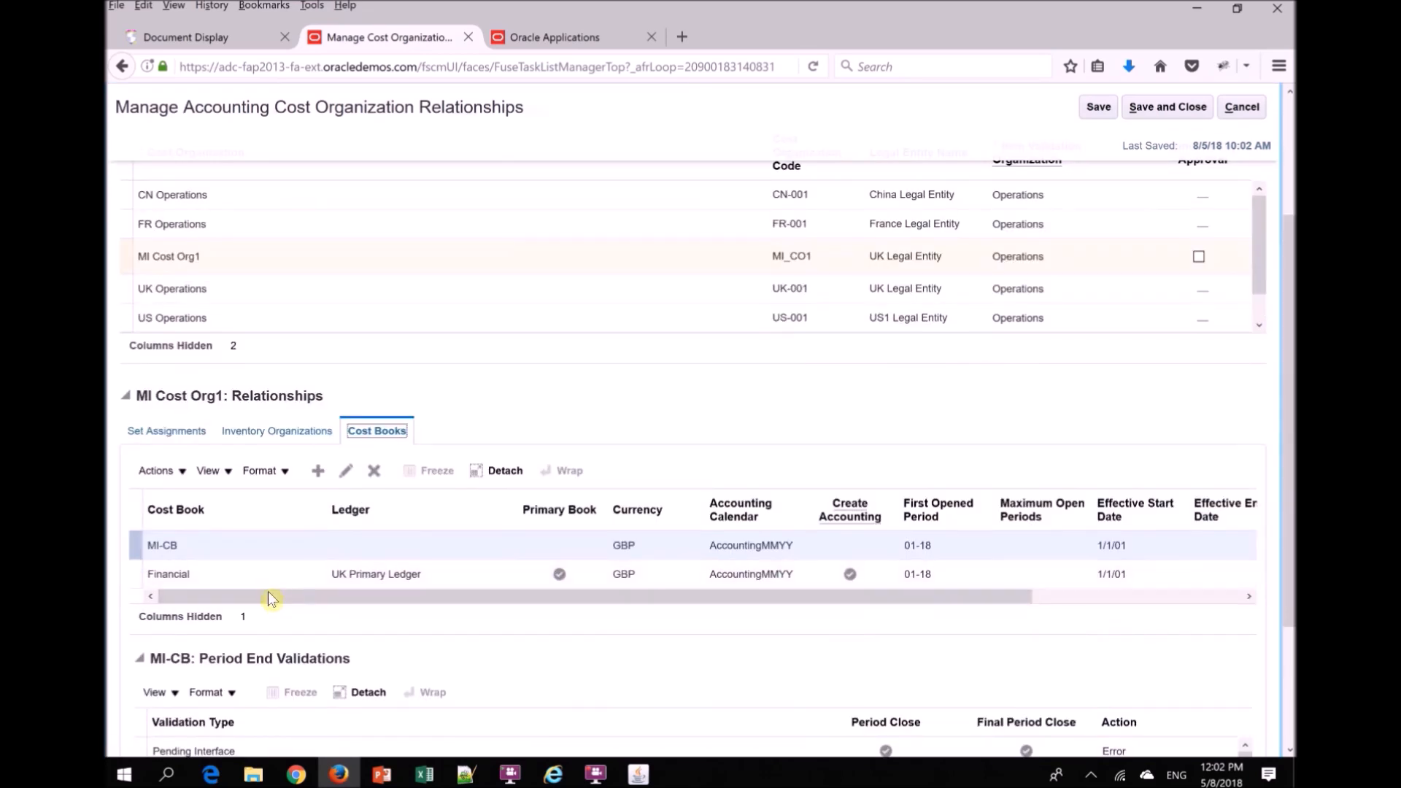
left_click(267, 723)
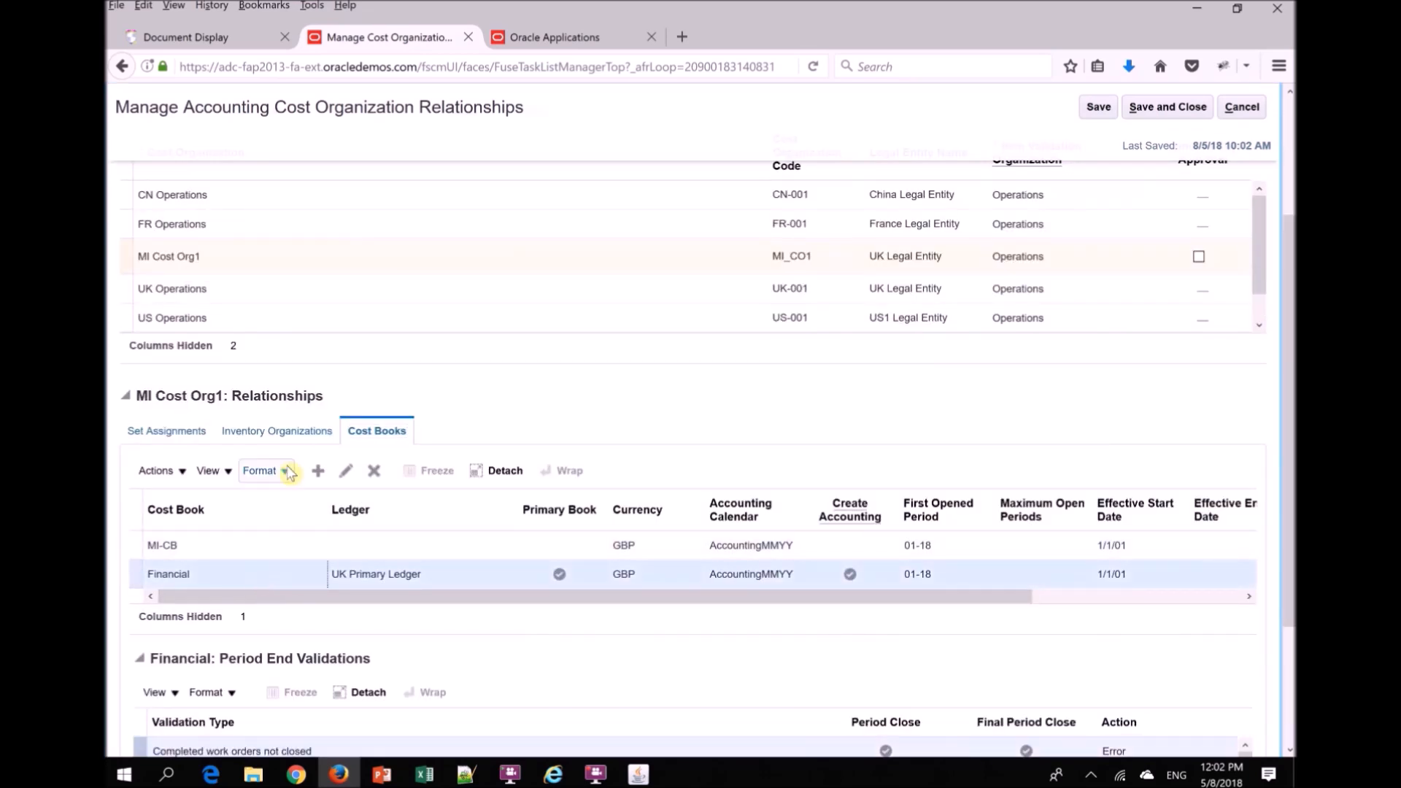
left_click(282, 432)
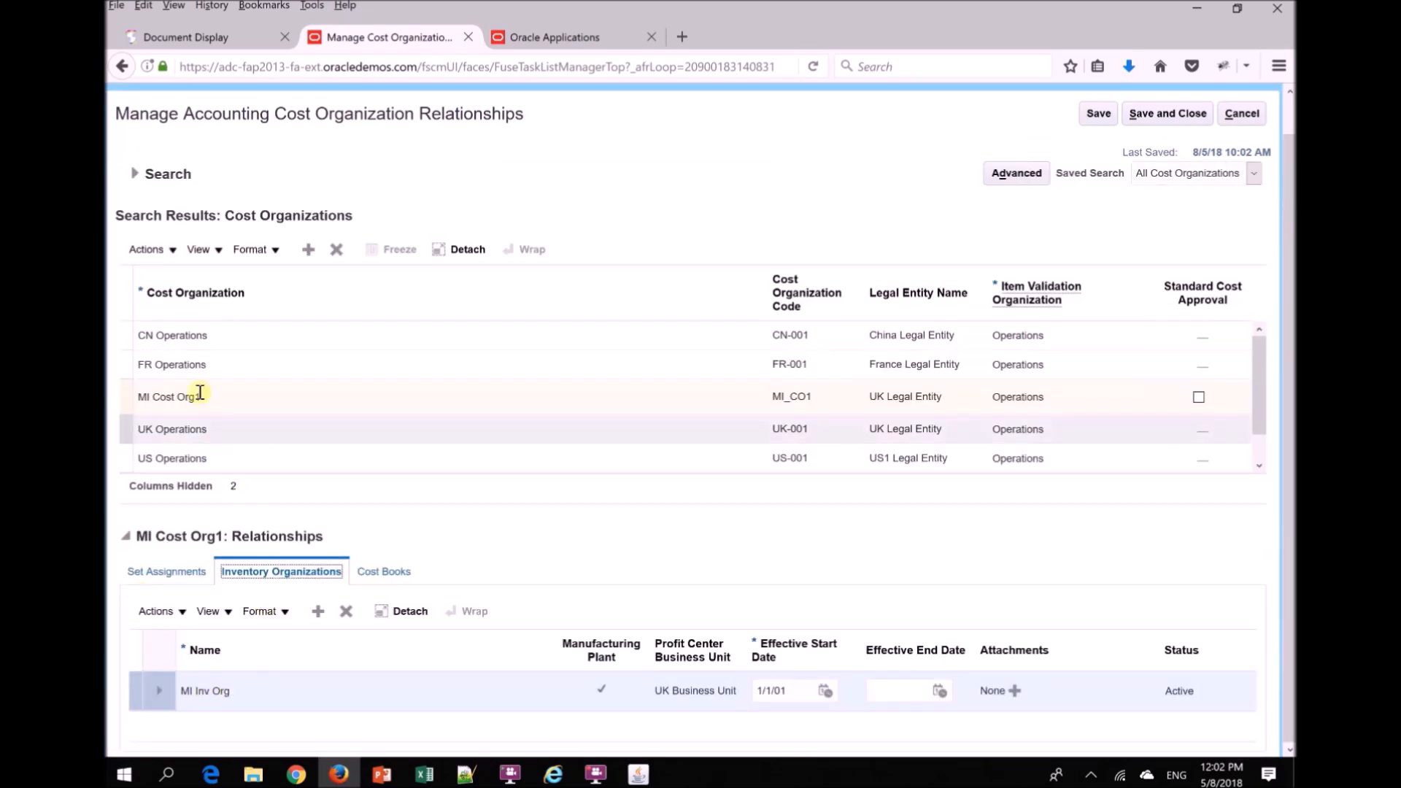
left_click(374, 576)
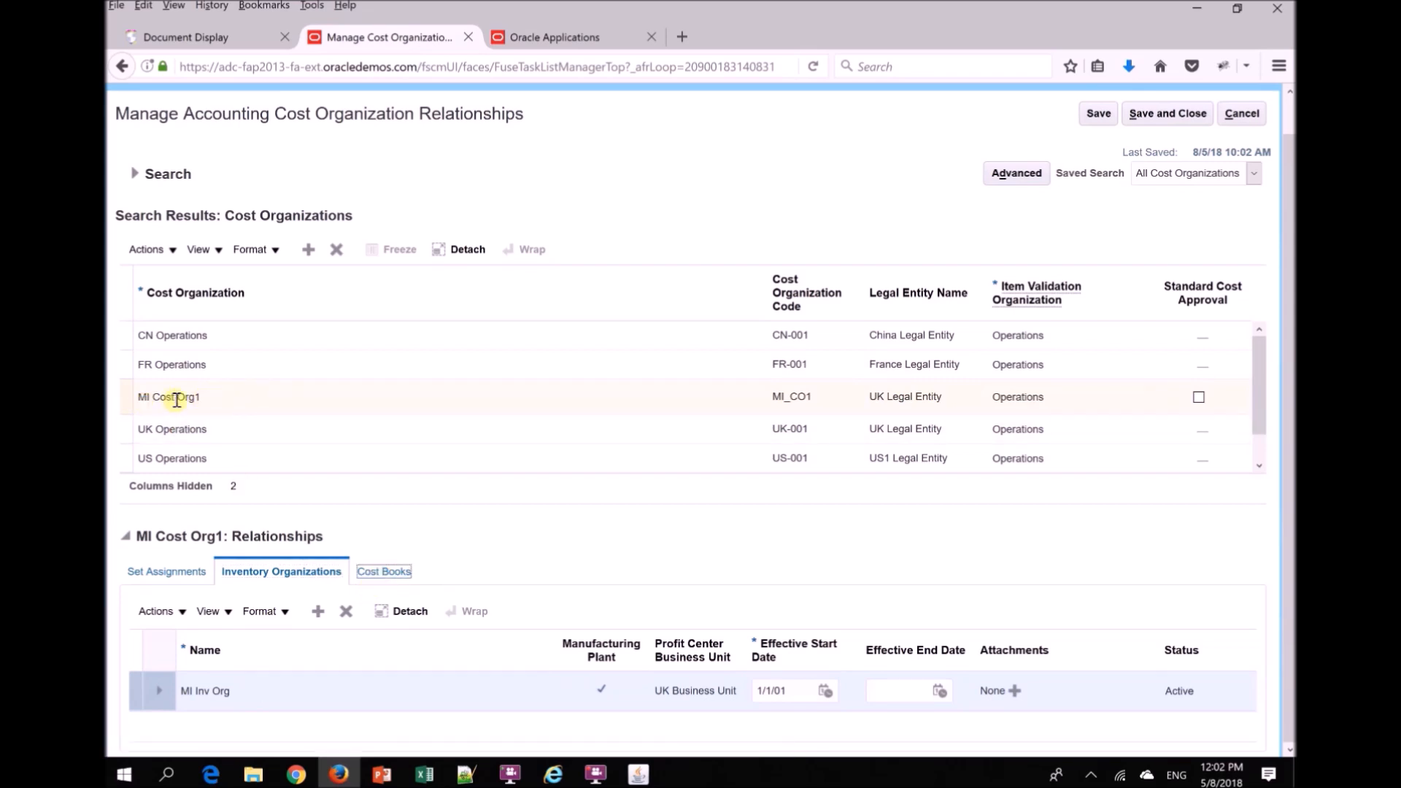
scroll(305, 627, "down", 3)
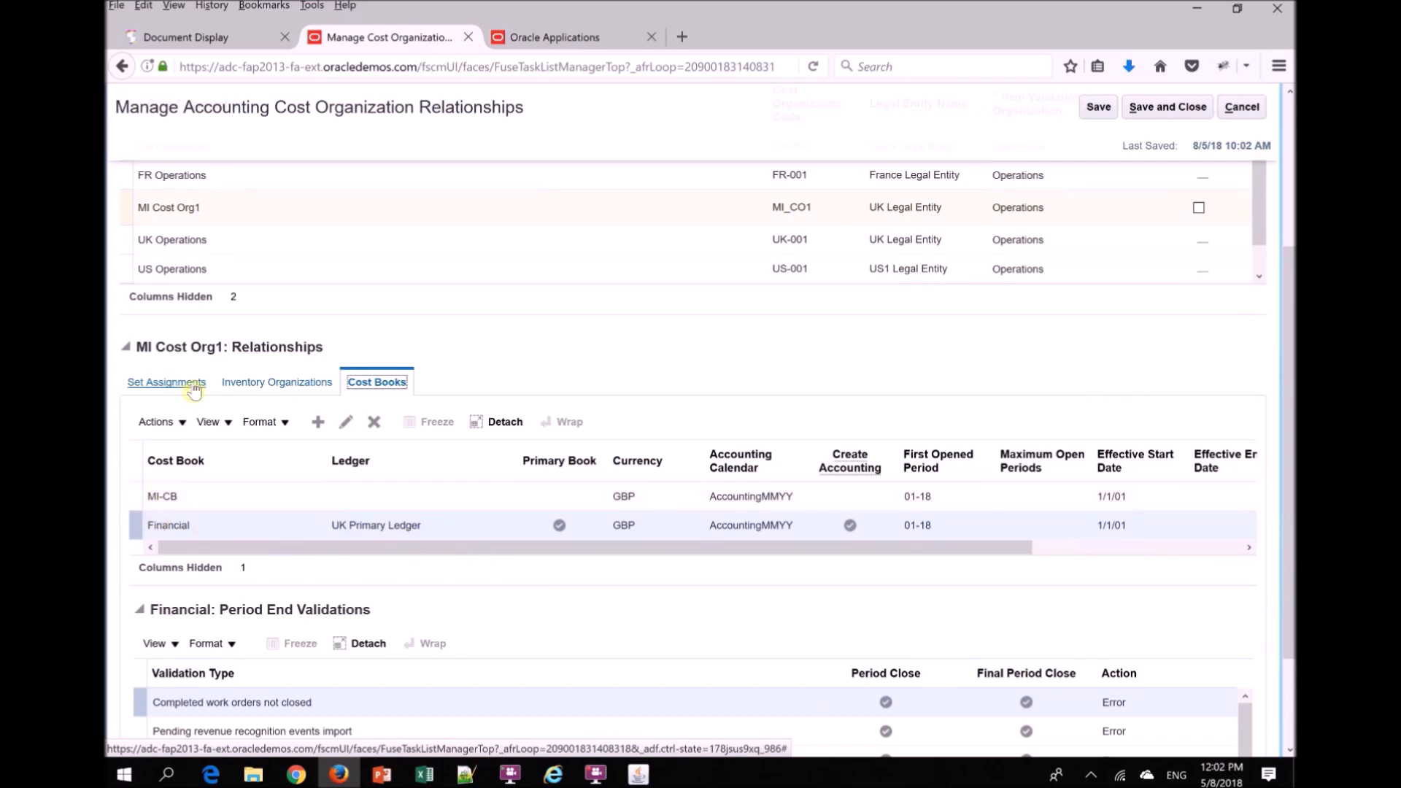
left_click(320, 498)
left_click(1175, 111)
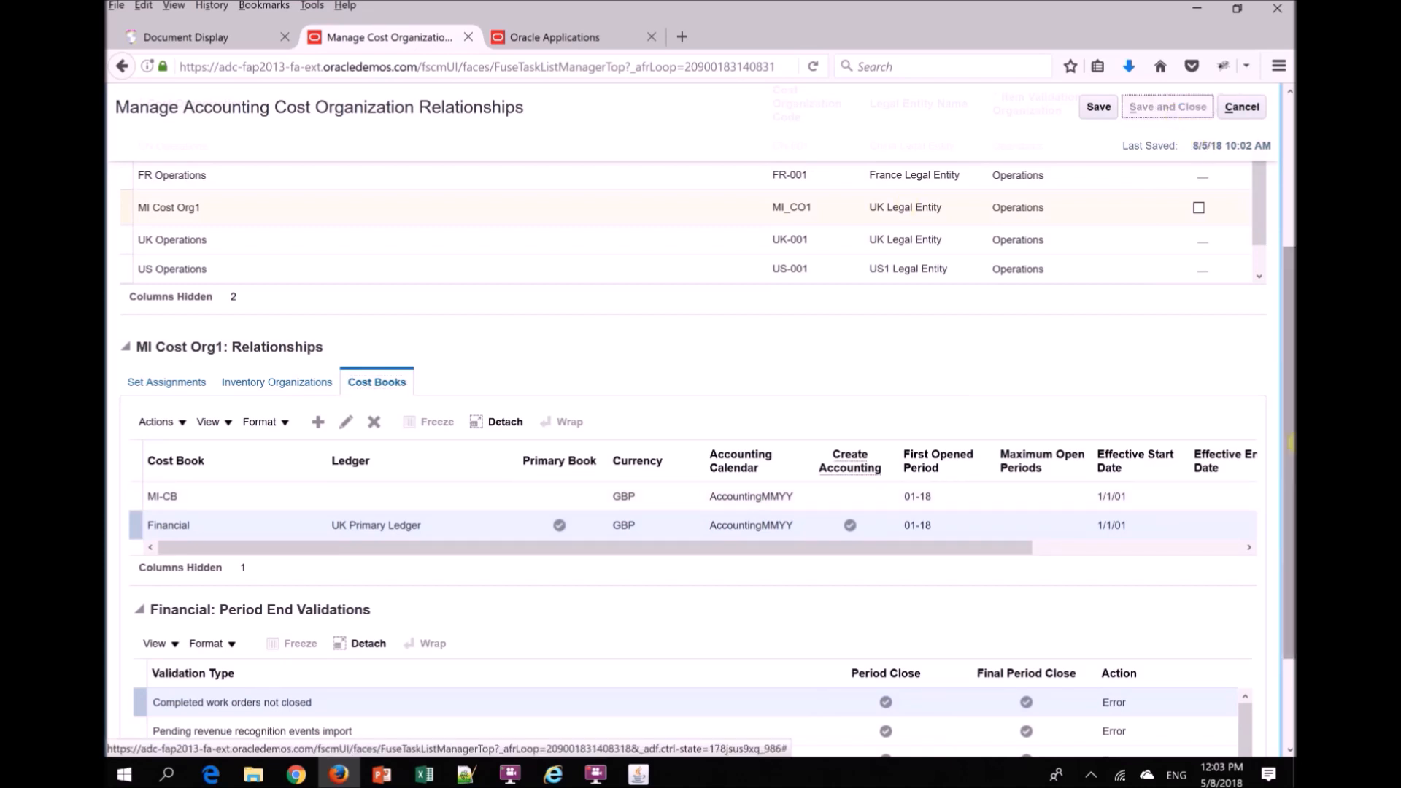
- Switch to the PowerPoint slide show and advance to the Cost Organization Data Access slide
key("alt+Tab")
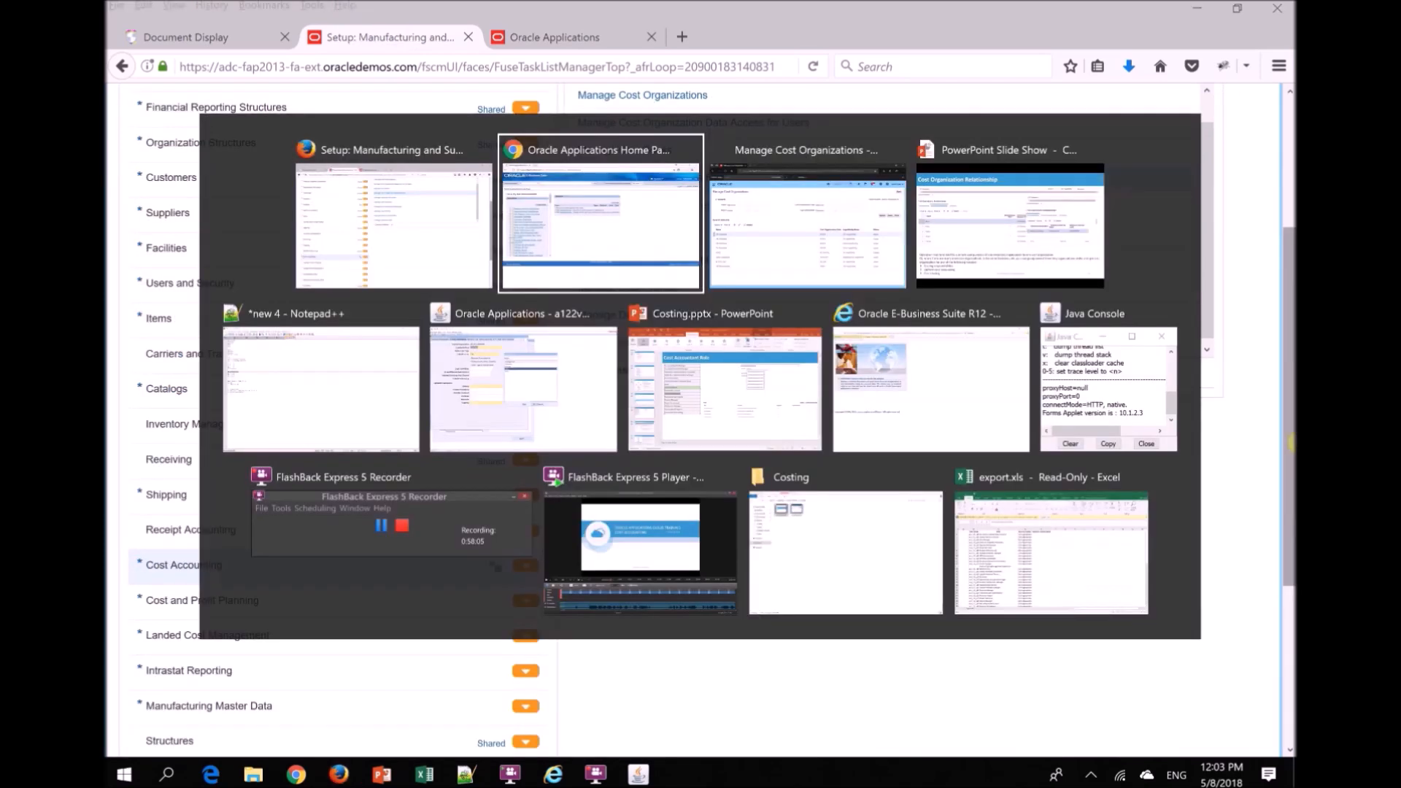
key("alt+Tab")
key("alt+Tab")
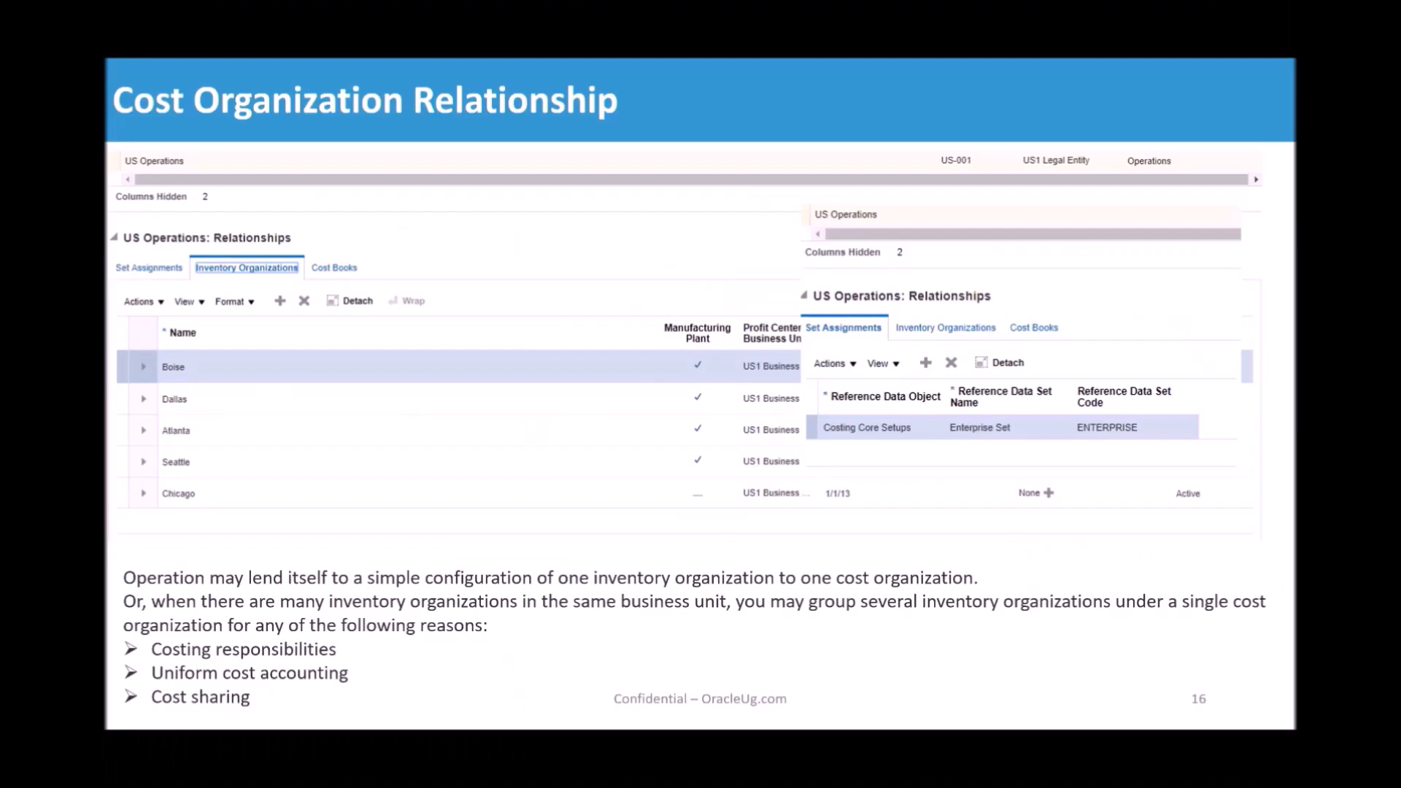
key("Right")
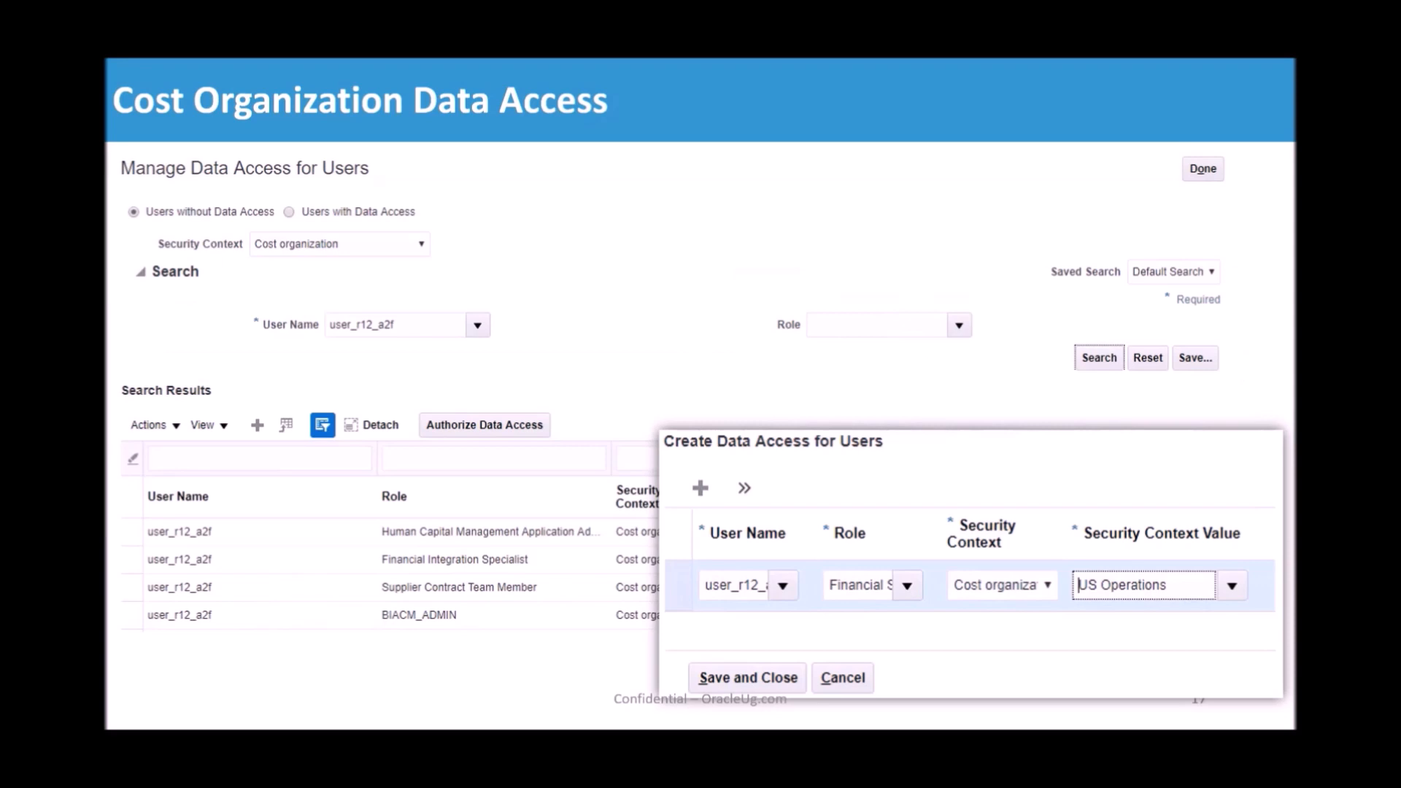
- Switch back to Firefox, go to the Cost Accounting work area, and open the Manage Cost Scenarios page
key("alt+Tab")
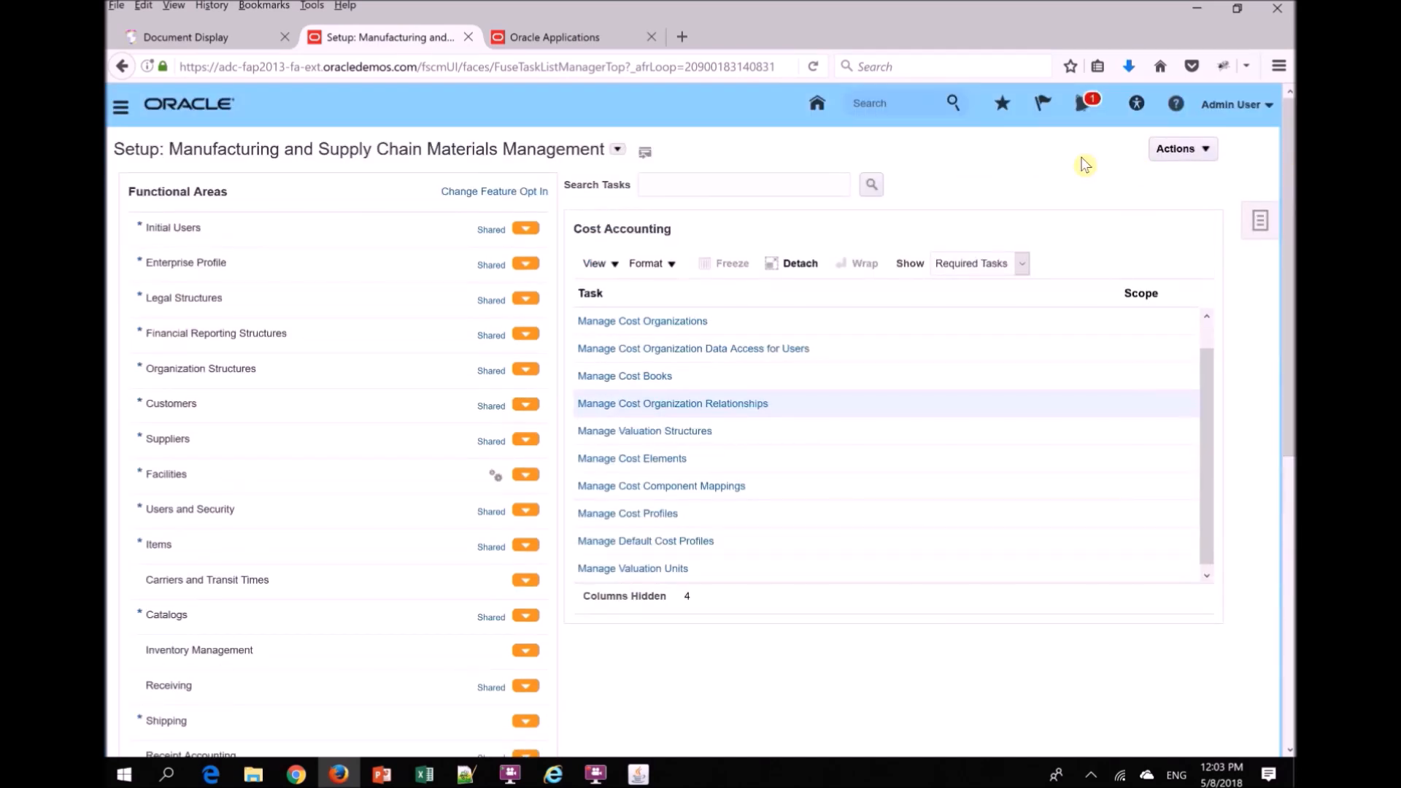
left_click(1253, 111)
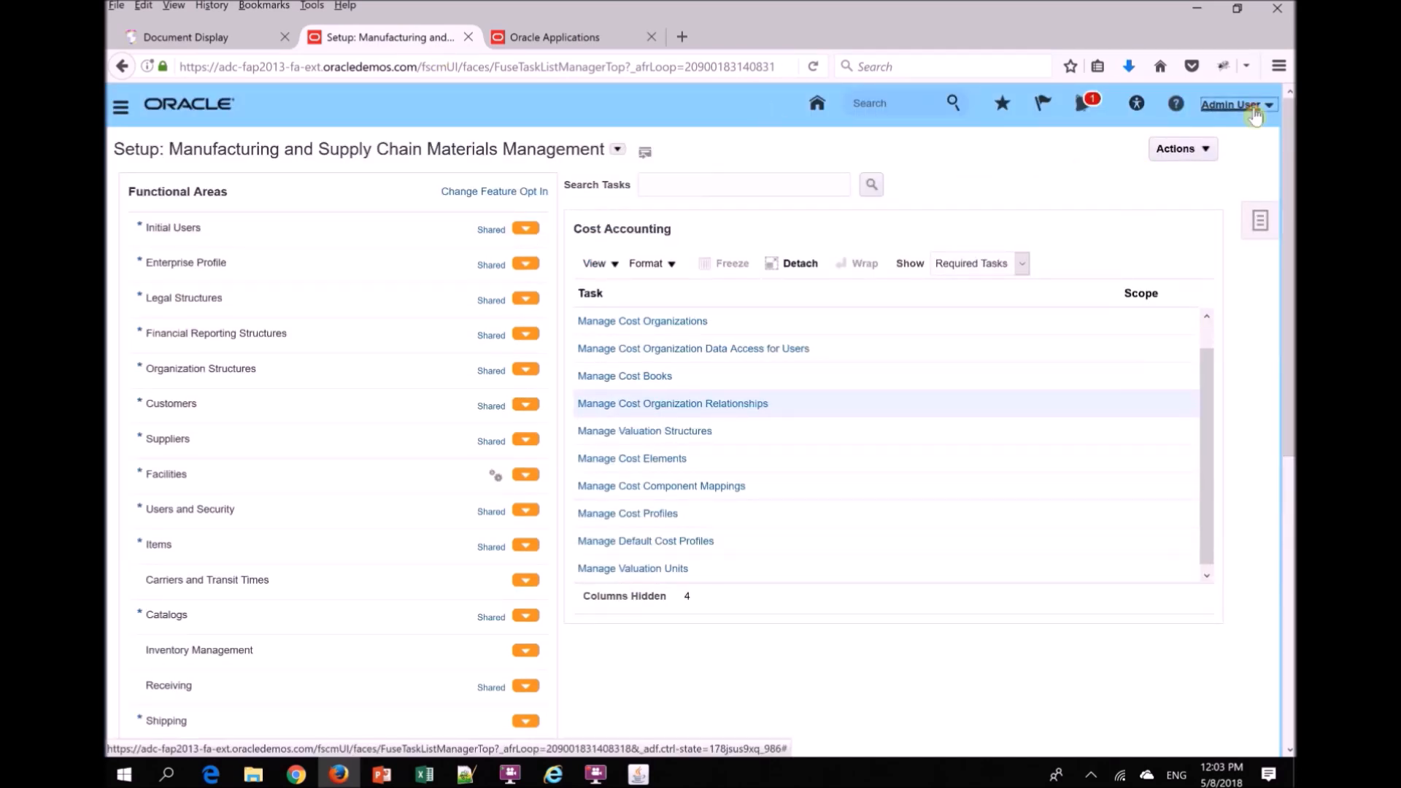
left_click(123, 110)
left_click(122, 109)
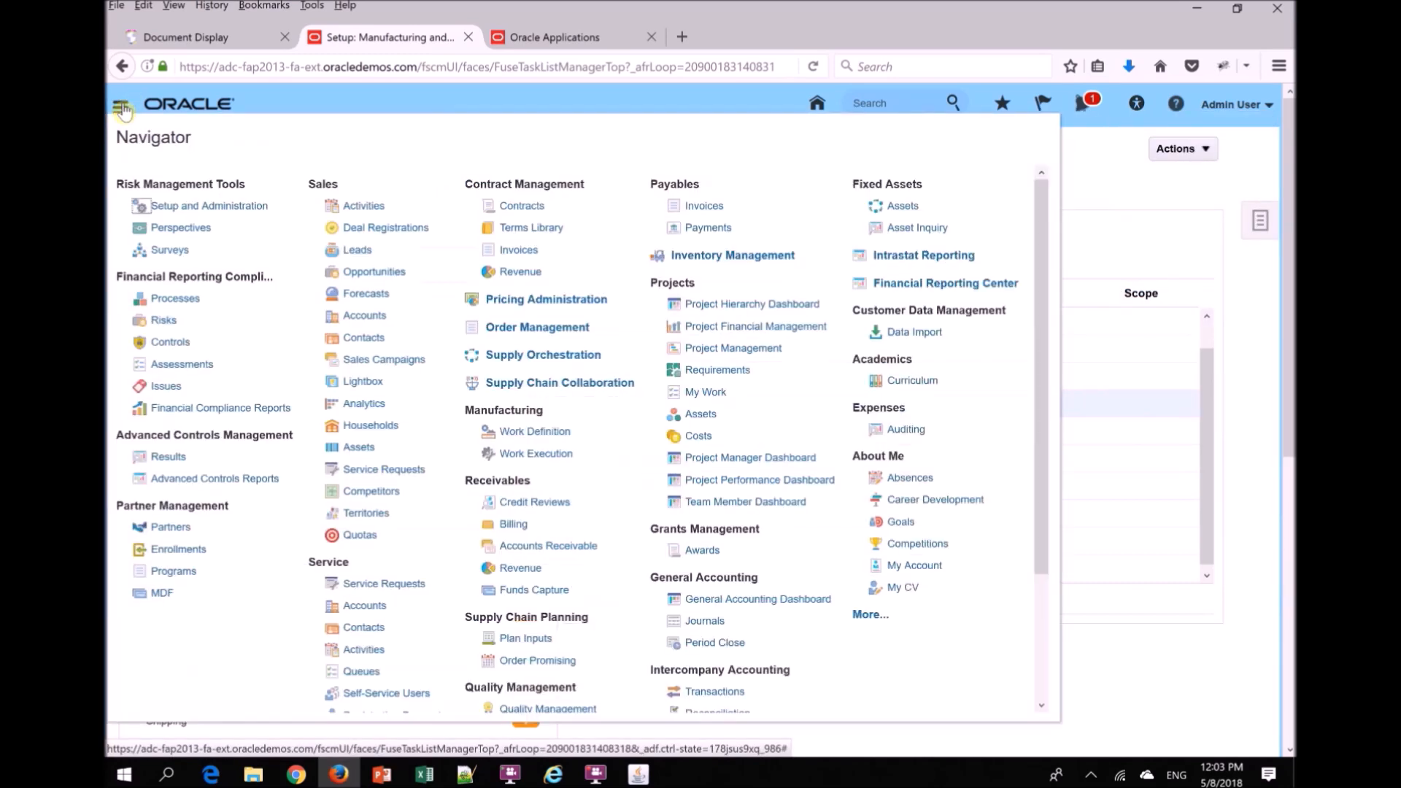
left_click_drag(1039, 417, 1036, 540)
left_click(538, 603)
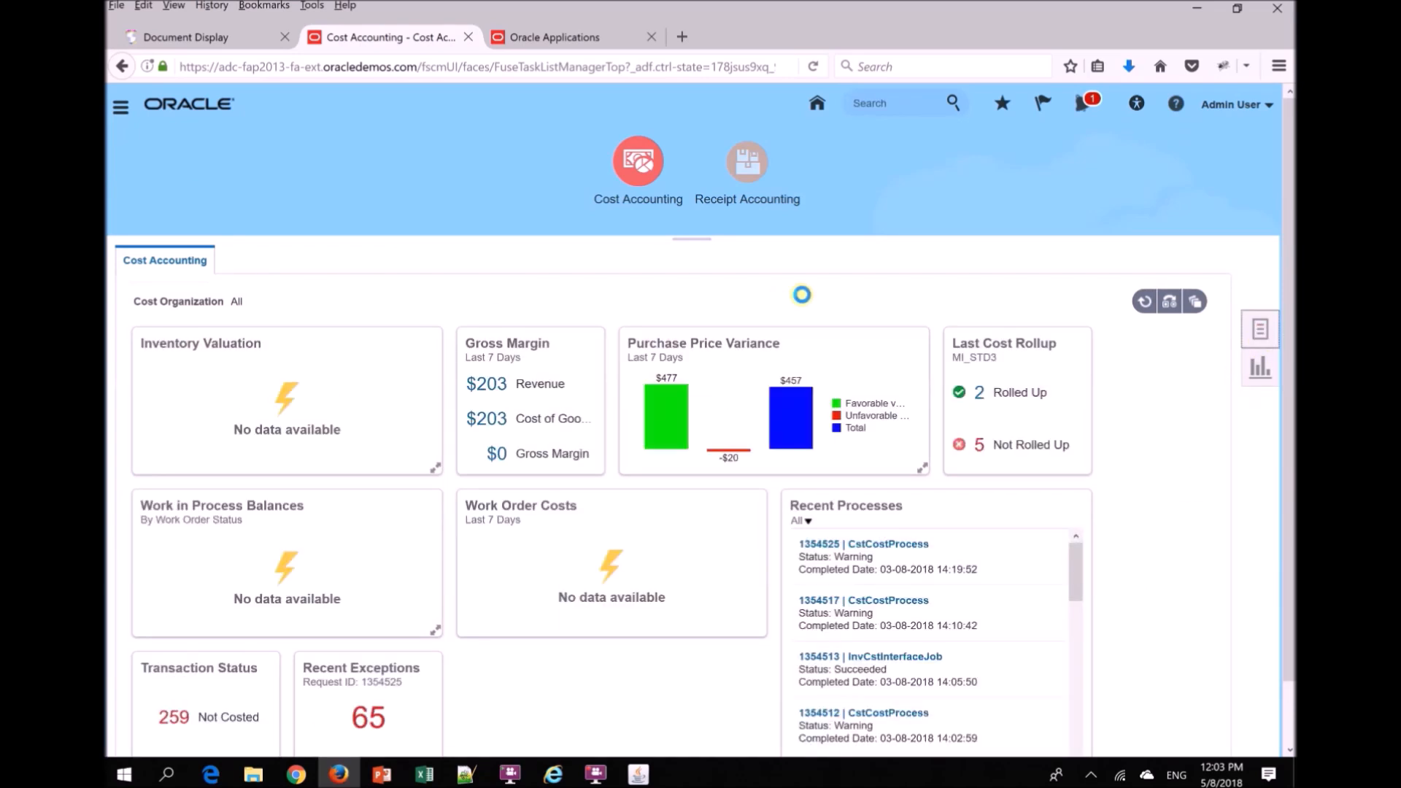
left_click(1182, 274)
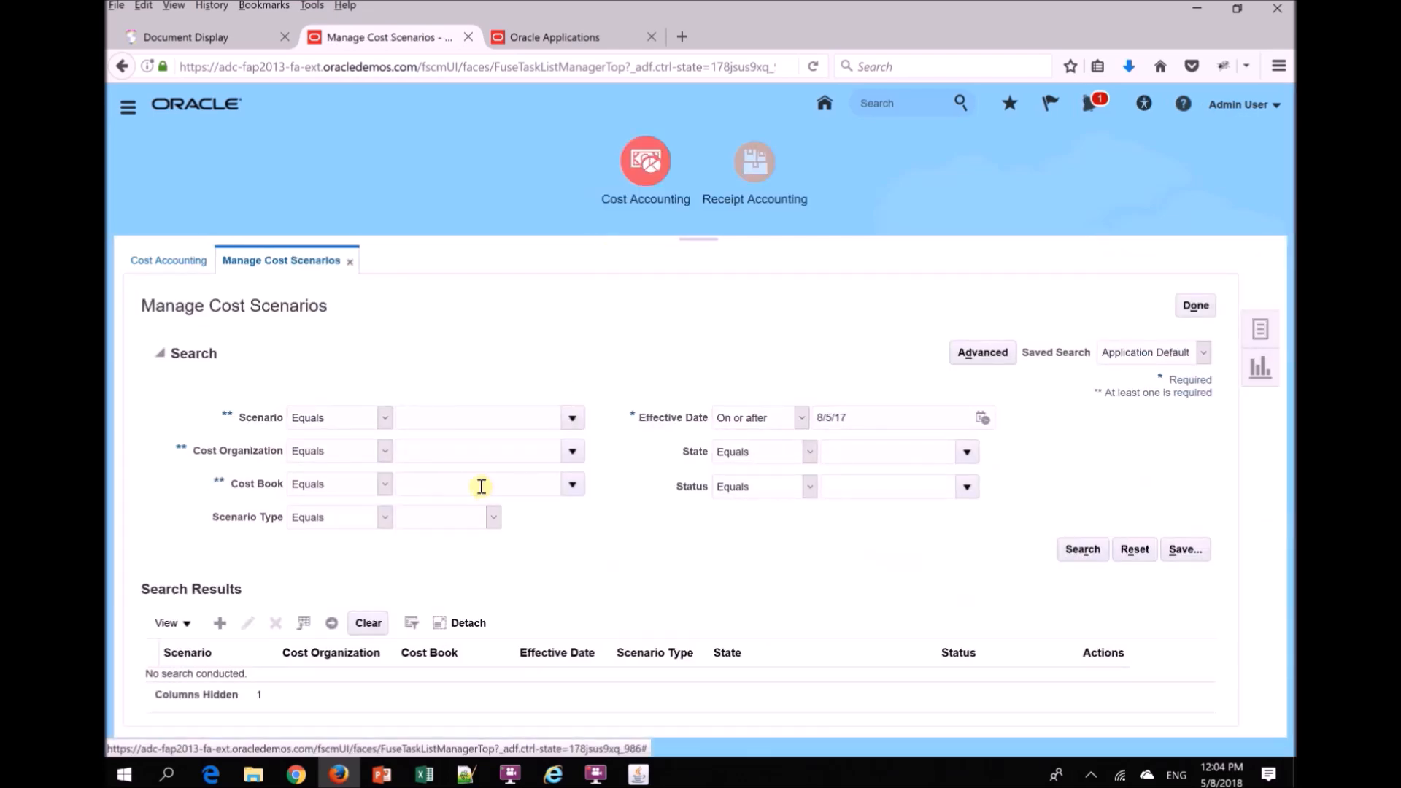
- Check which cost organizations are selectable in the cost scenario search and when creating a new cost scenario
left_click(571, 452)
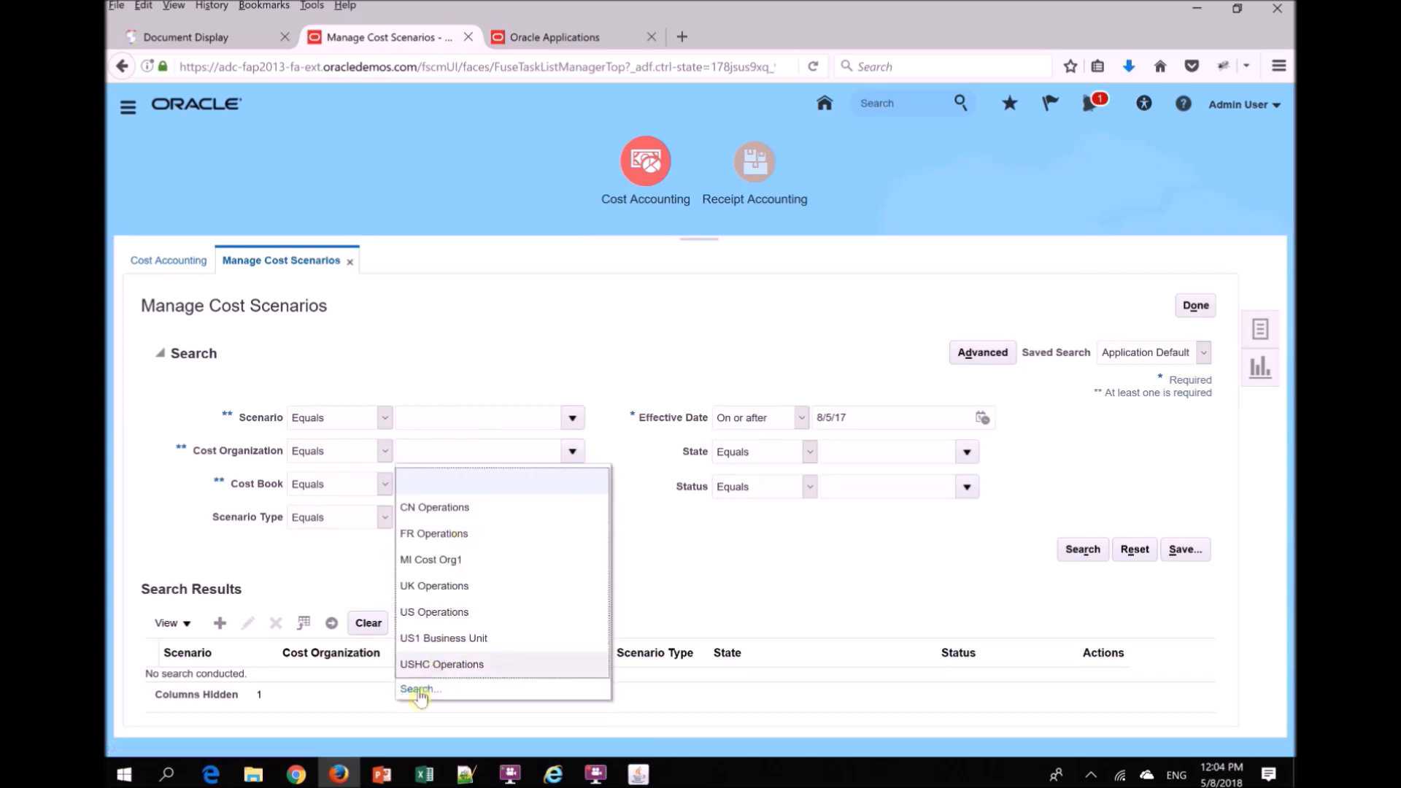
left_click(289, 573)
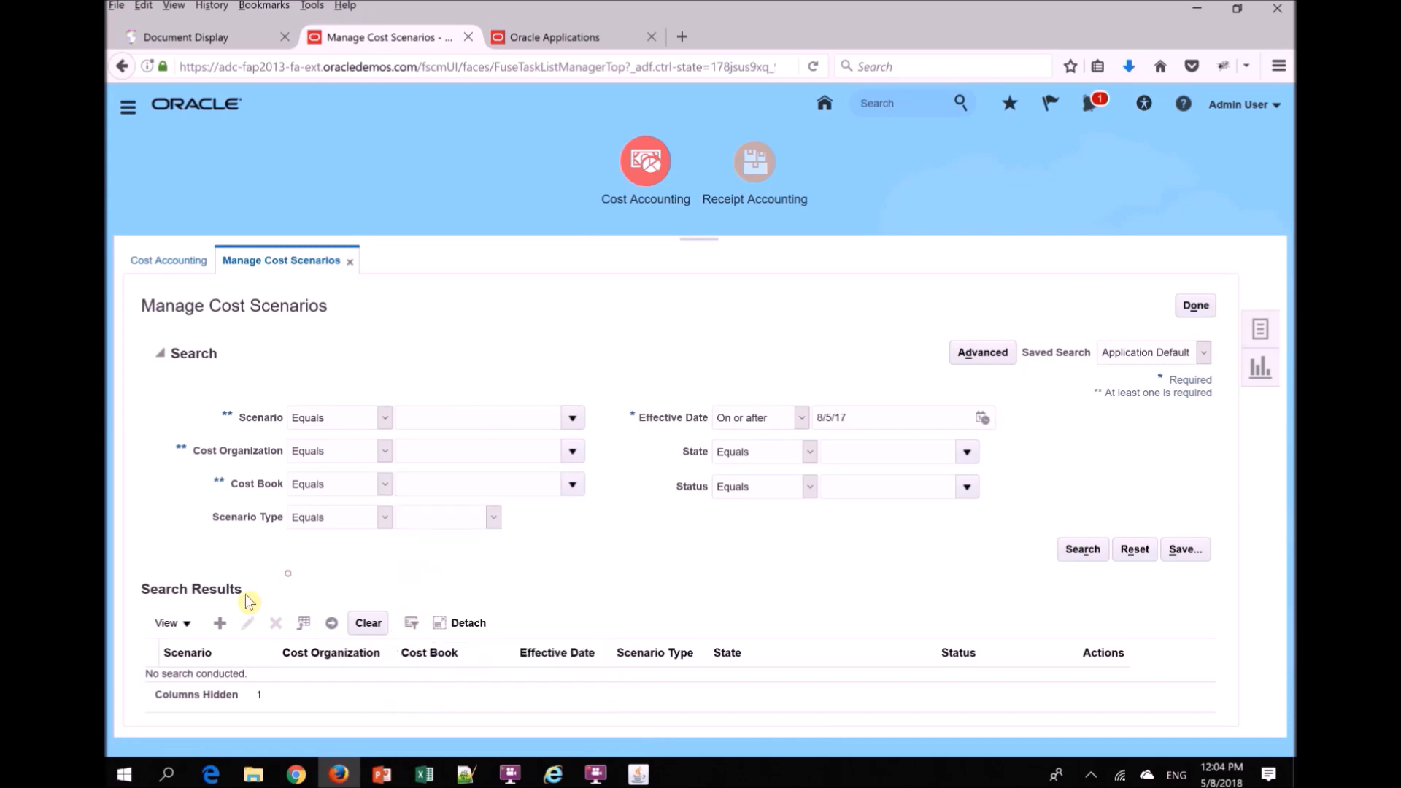
left_click(220, 626)
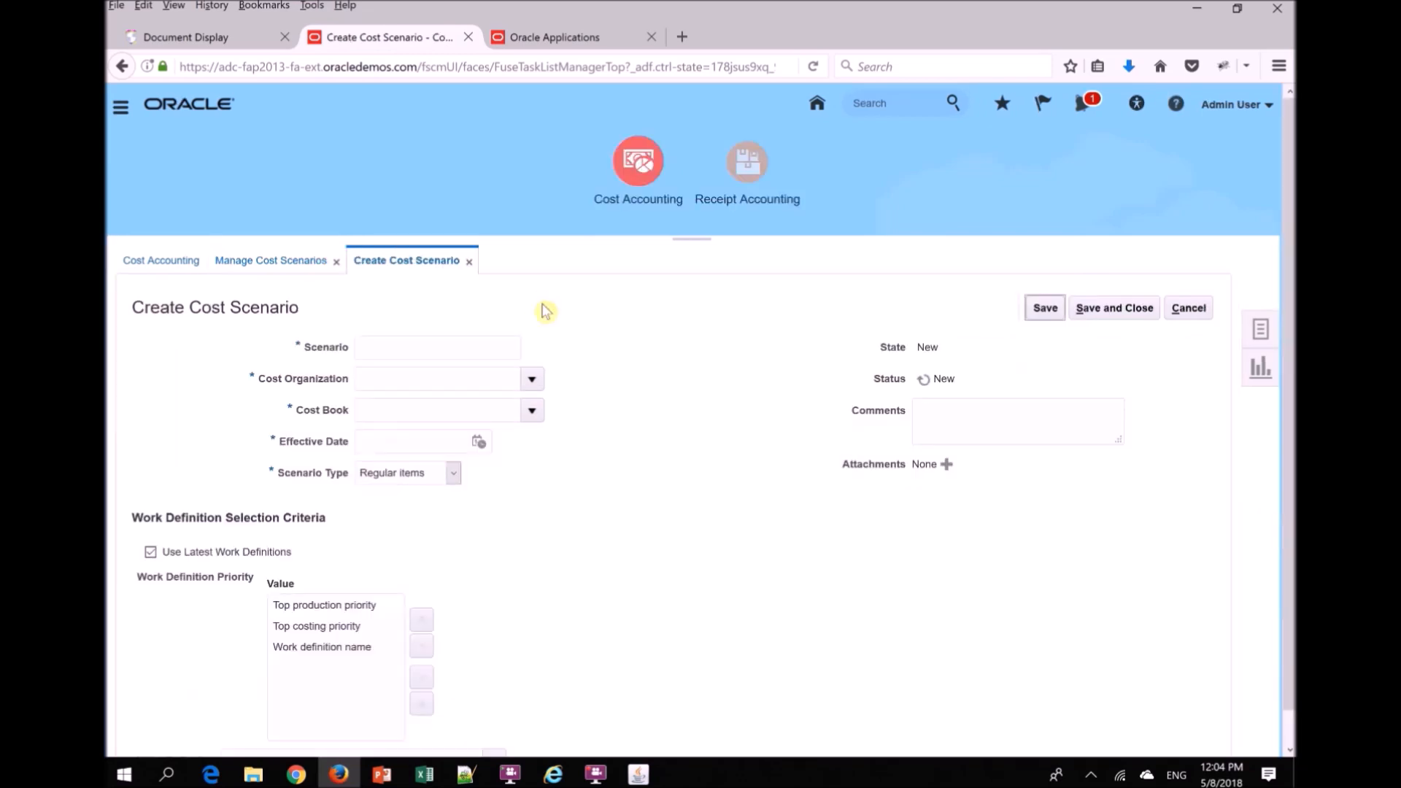
left_click(537, 378)
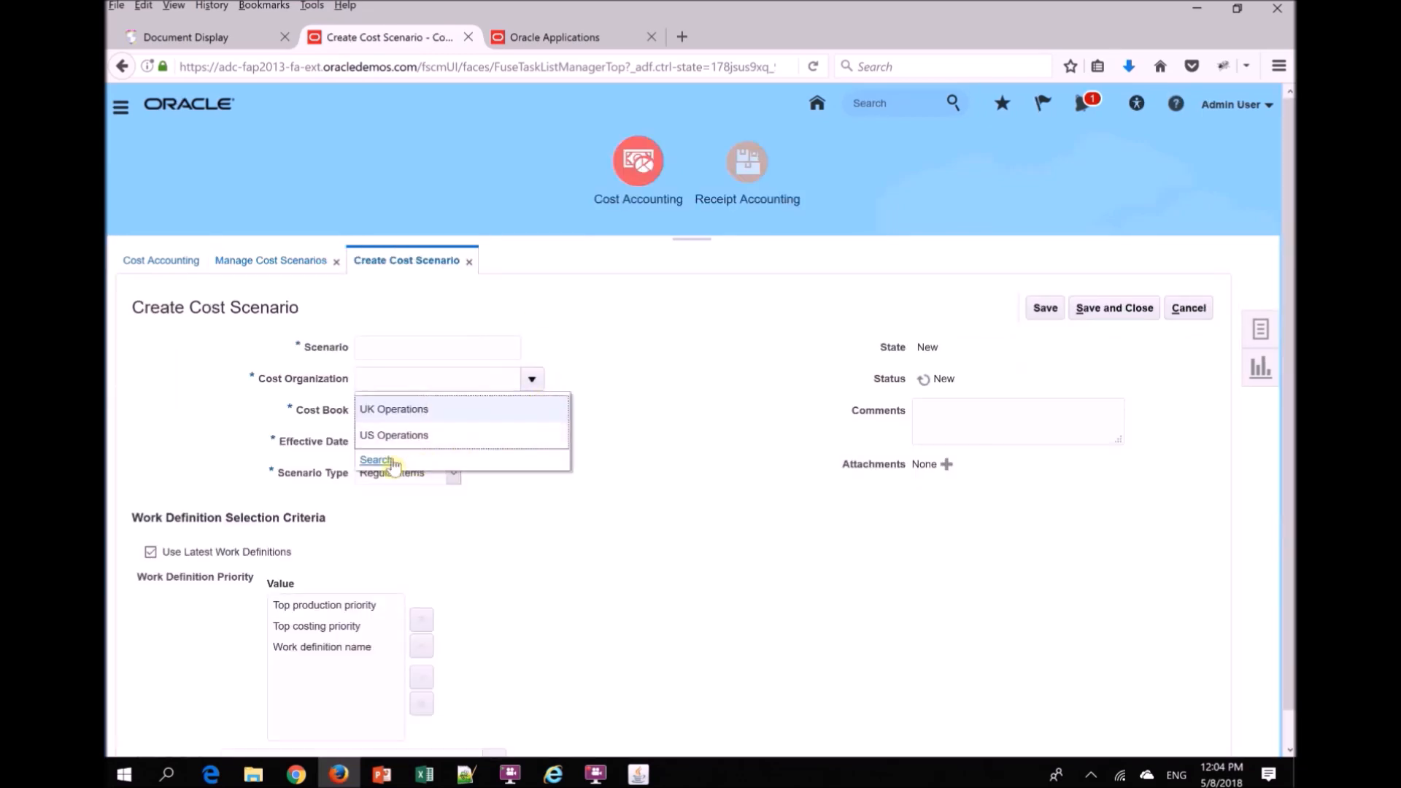
left_click(386, 461)
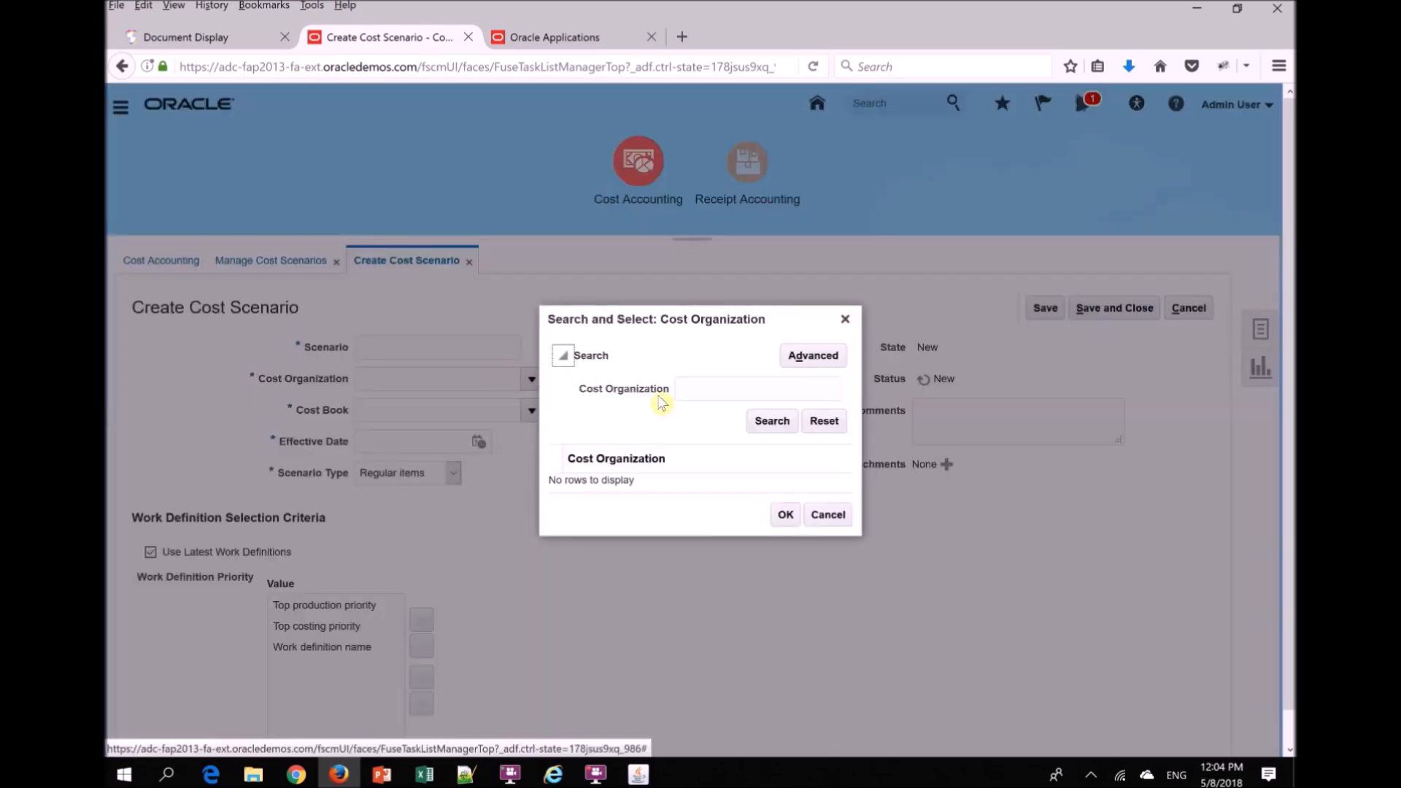
left_click(761, 421)
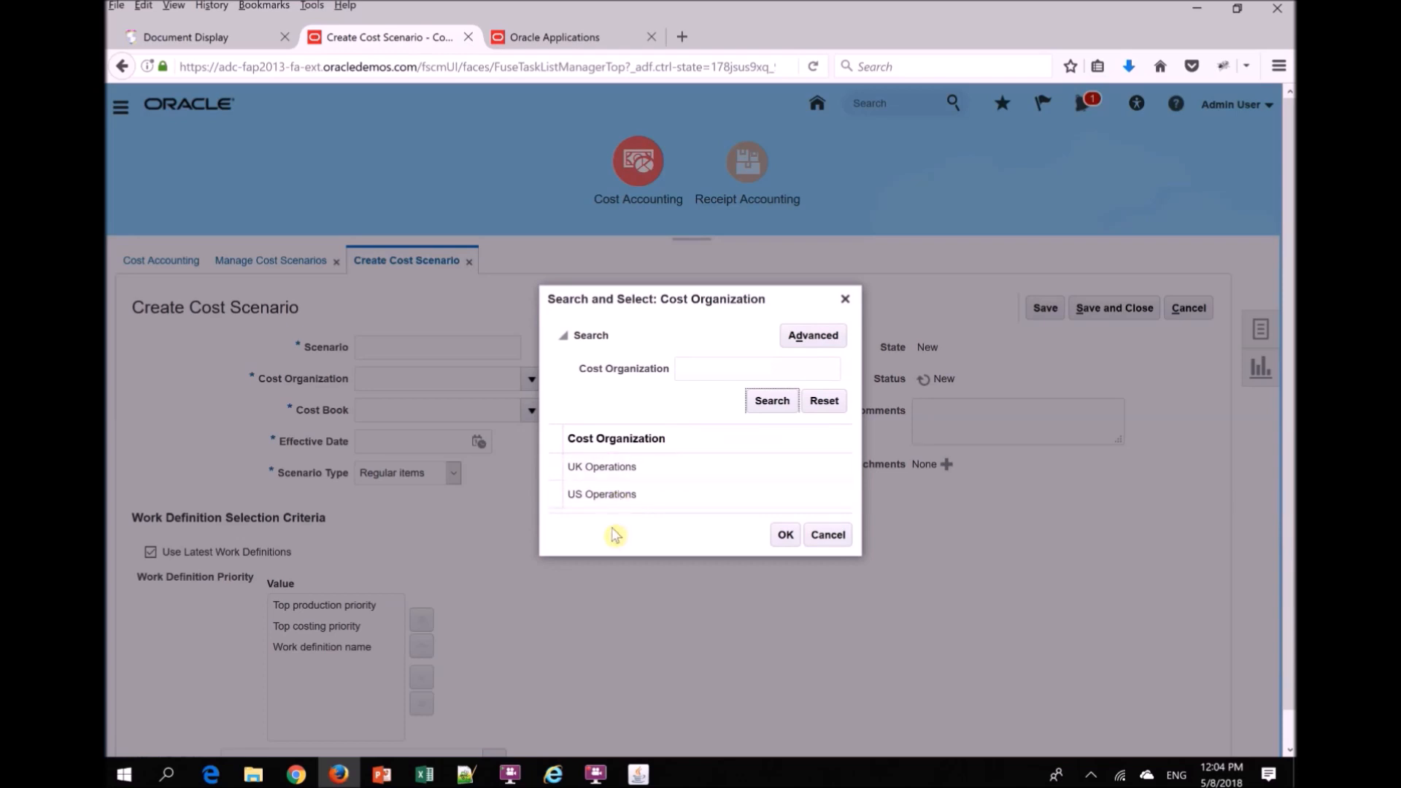
- Switch to Microsoft Edge and open the Manage Cost Organization Data Access for Users task
key("alt+Tab")
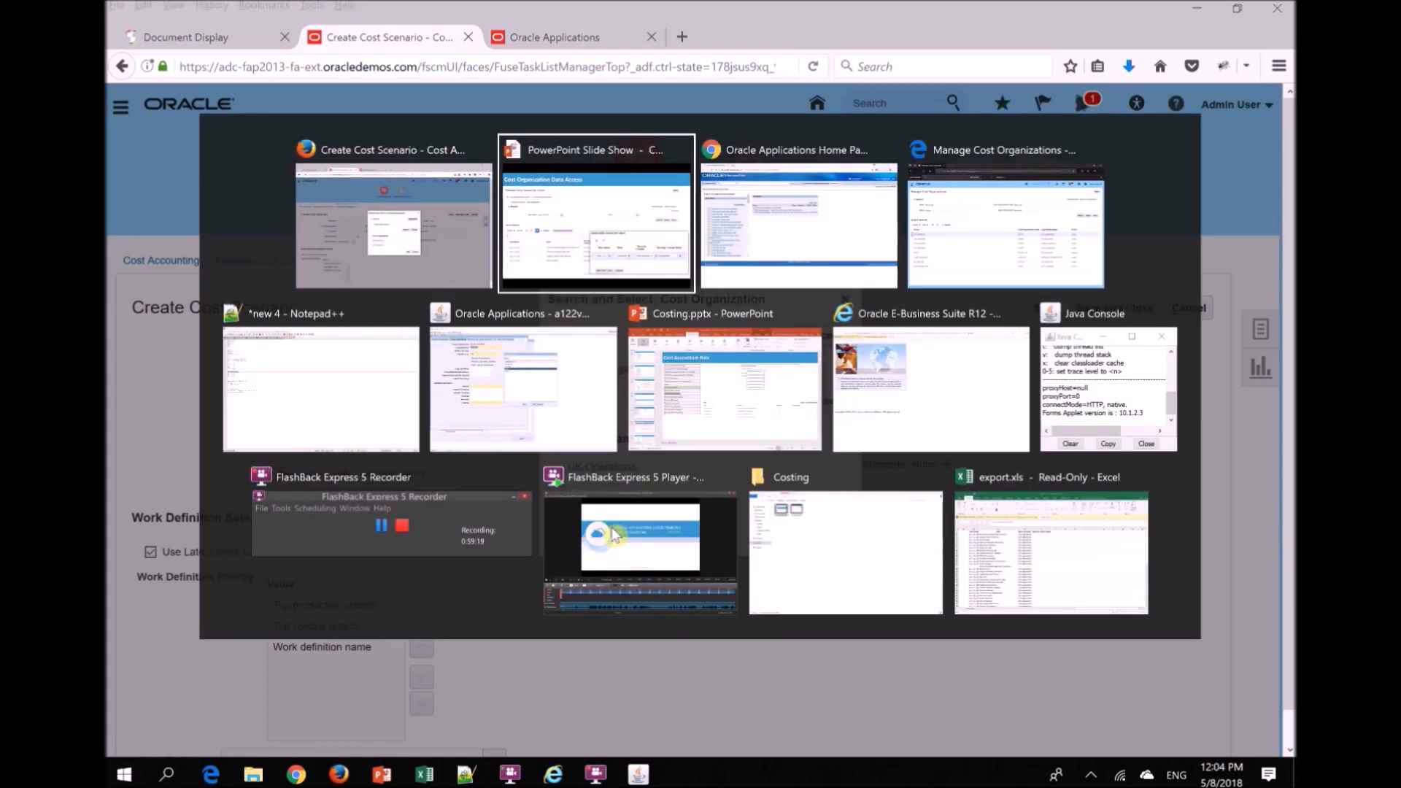
key("alt+Tab")
key("alt+Tab")
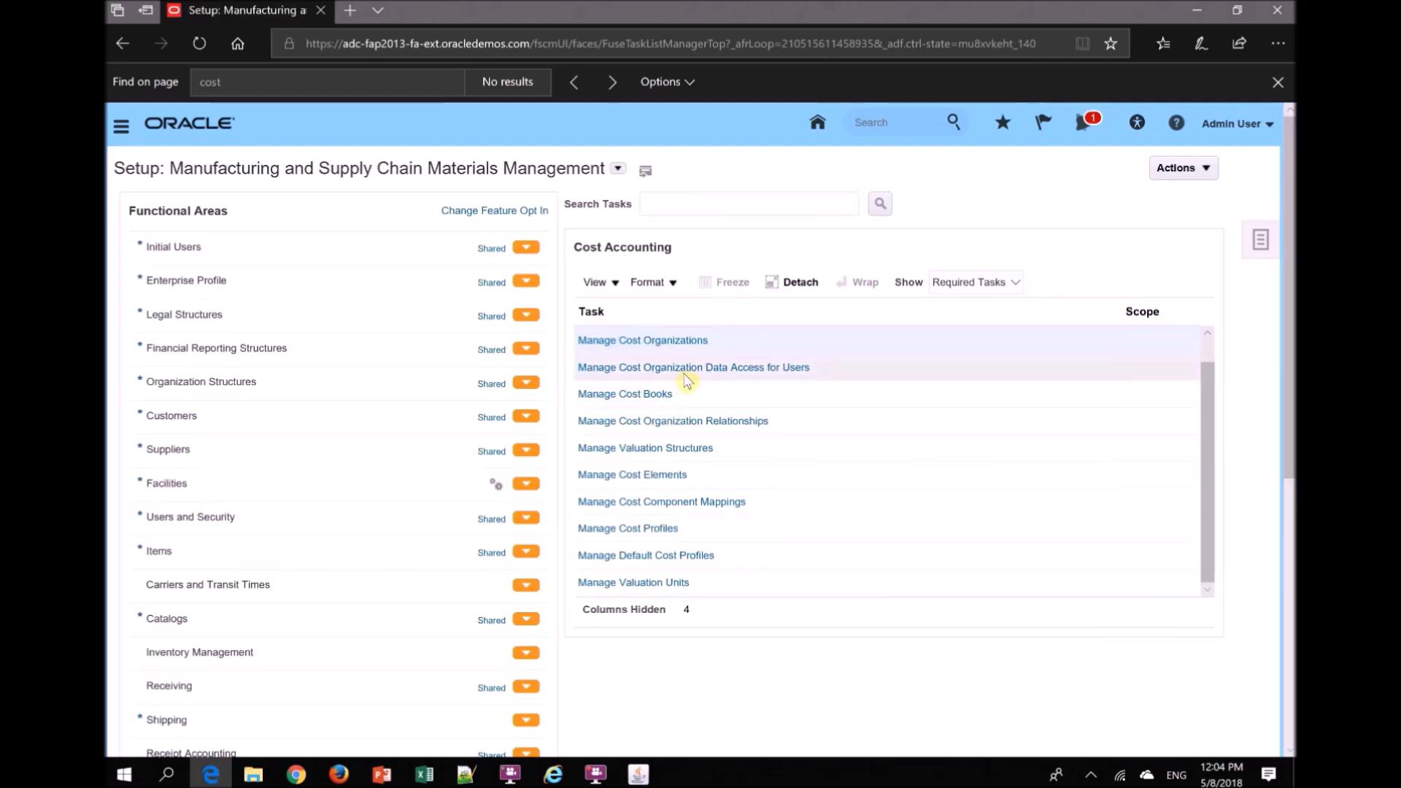
left_click(721, 371)
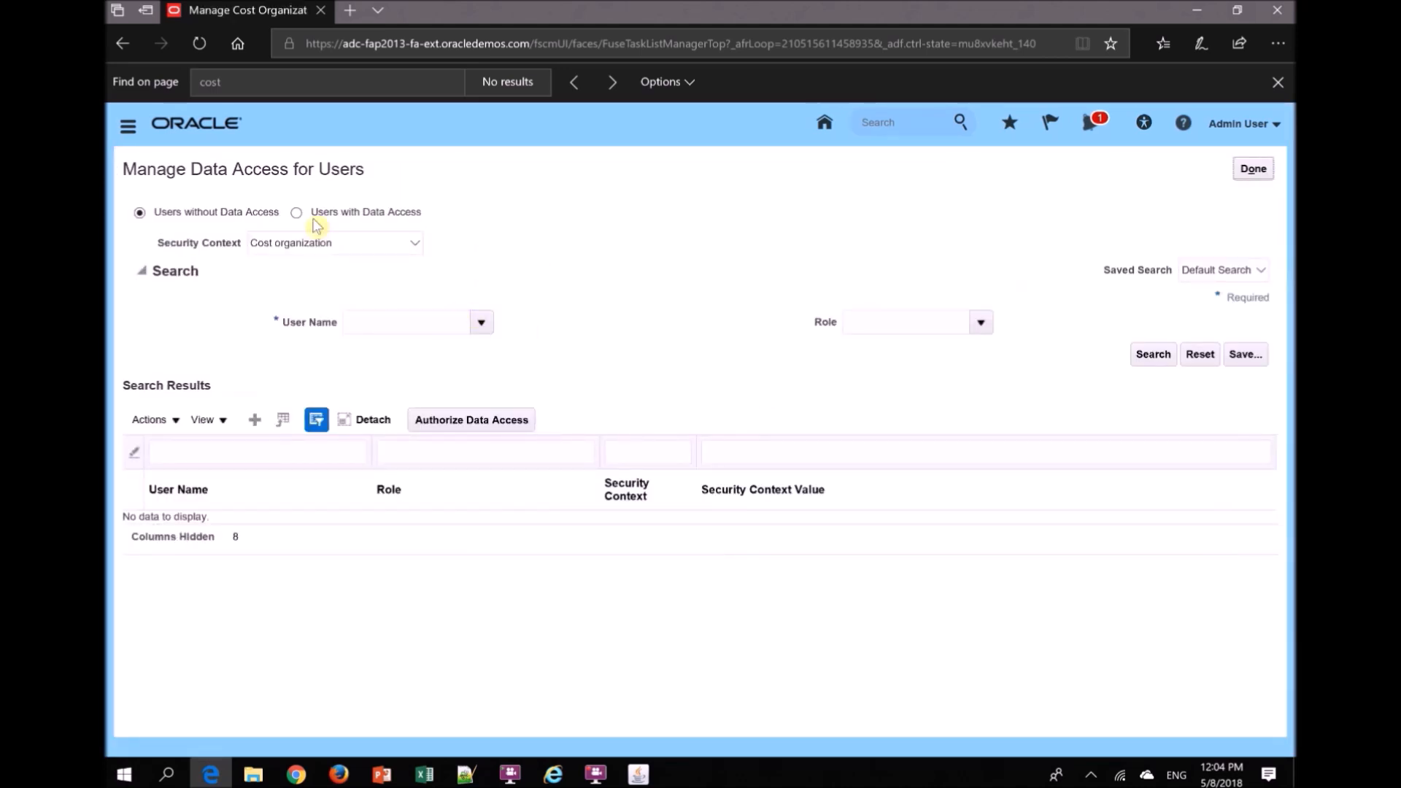
- Search the users without data access for user_r12_a2f in the Cost organization security context
left_click(389, 323)
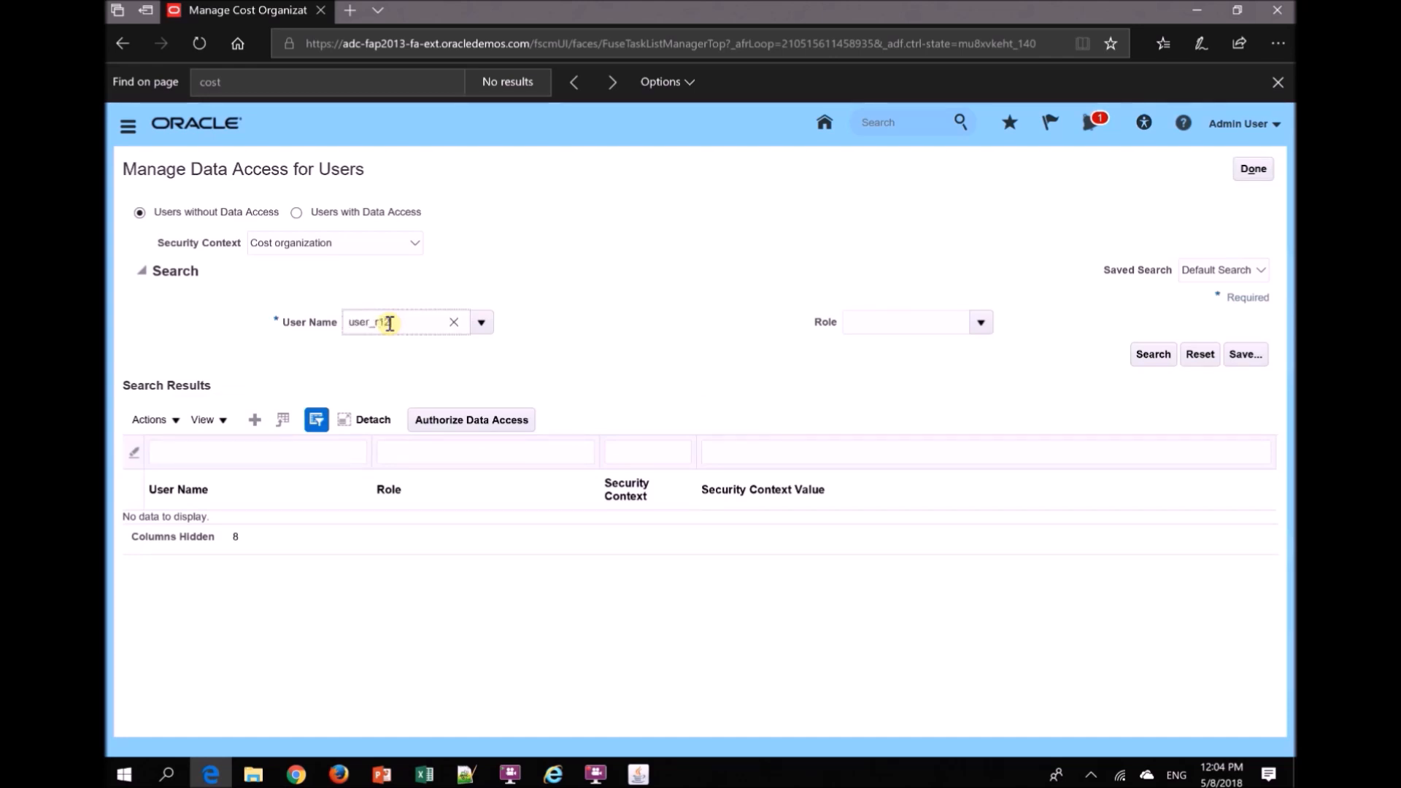
type("user_r12_a2f")
key("Tab")
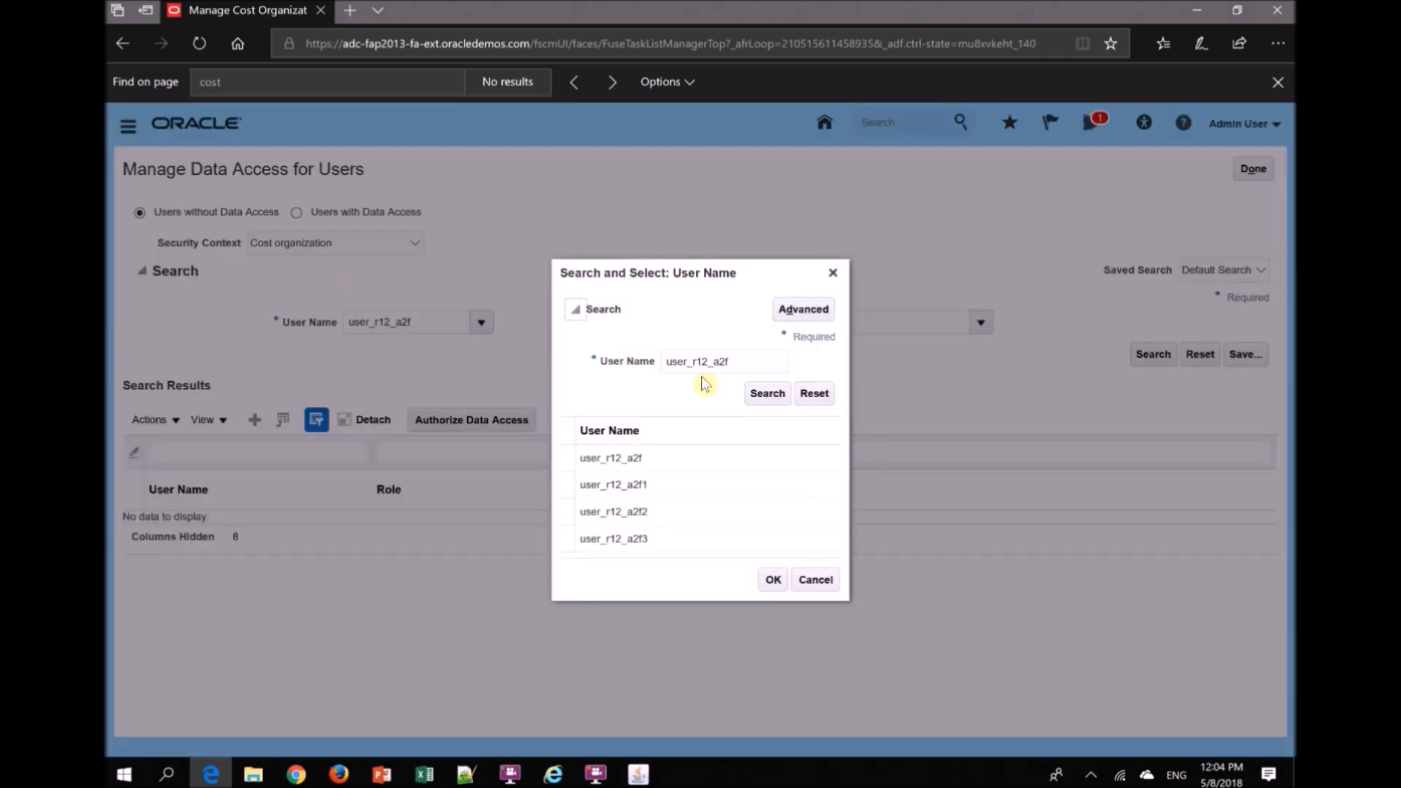
left_click(657, 459)
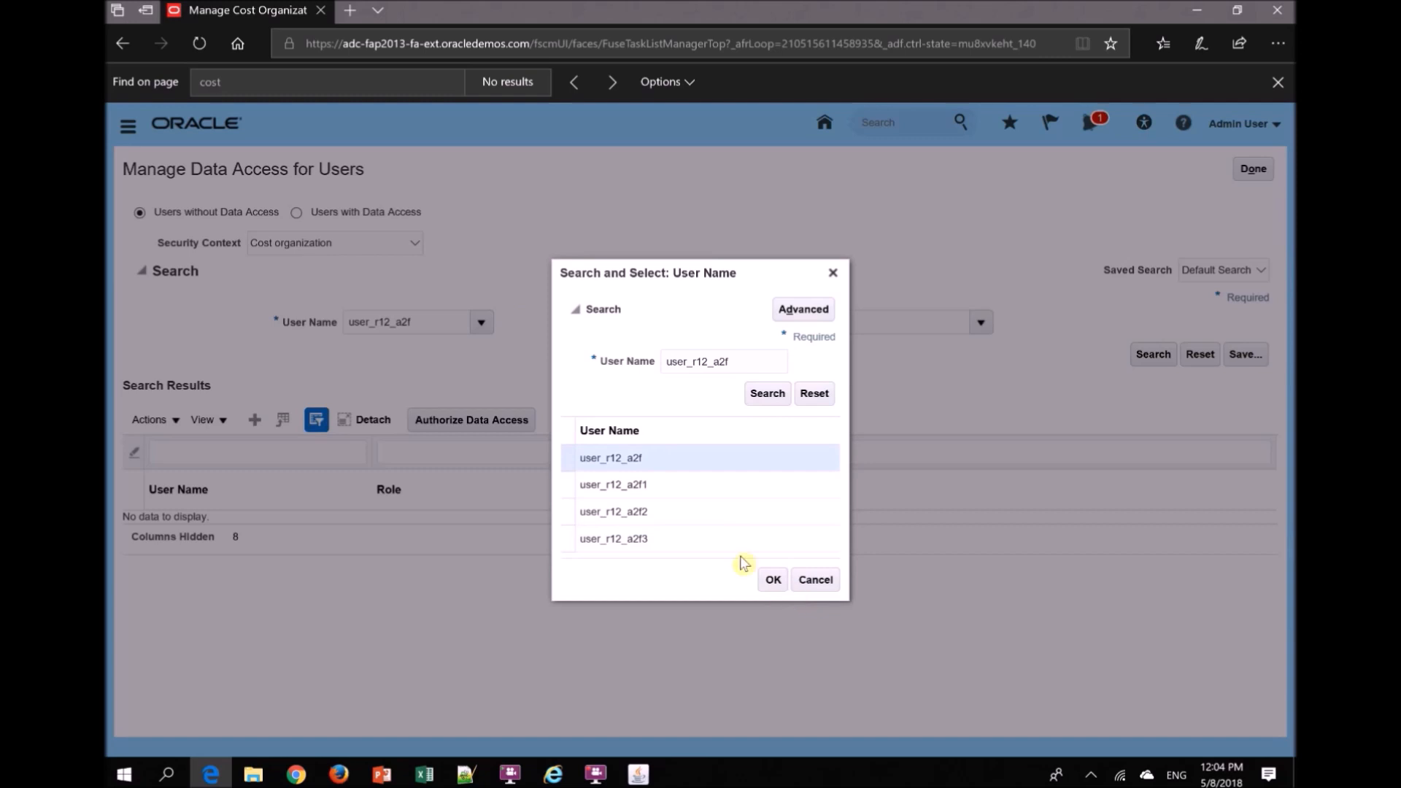
left_click(773, 579)
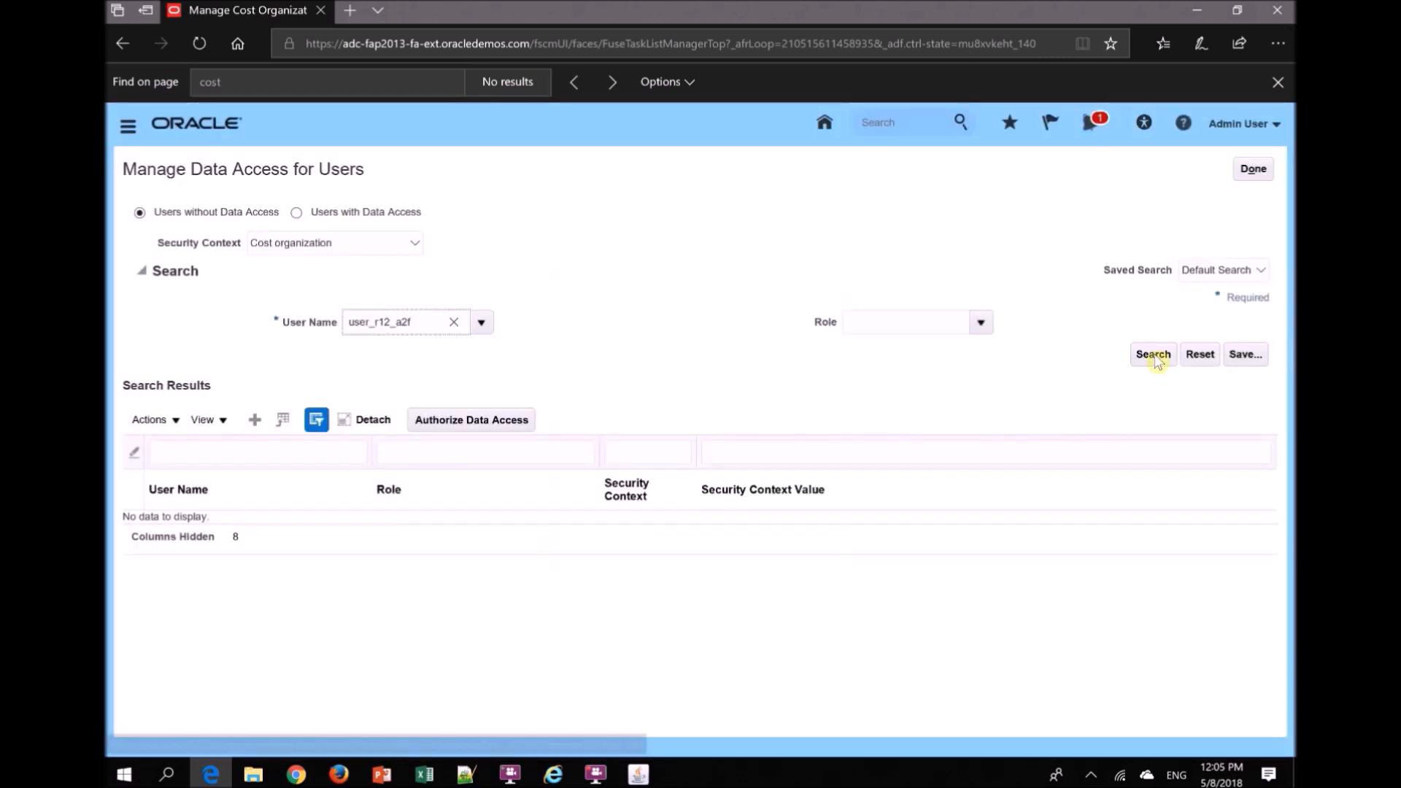
left_click(1153, 353)
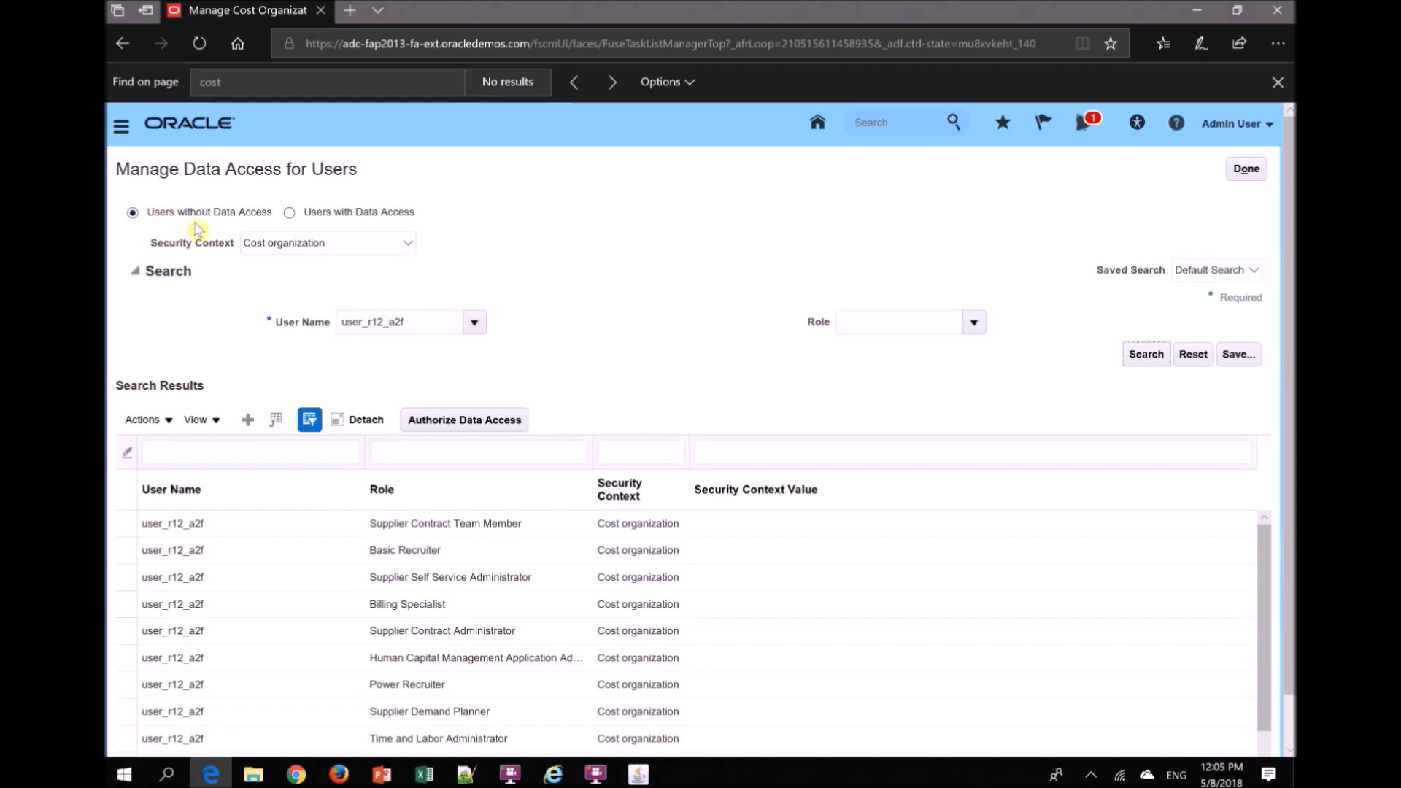
- Search the users with data access for user_r12_a2f in the Cost organization security context
left_click_drag(432, 322, 260, 313)
key("ctrl+c")
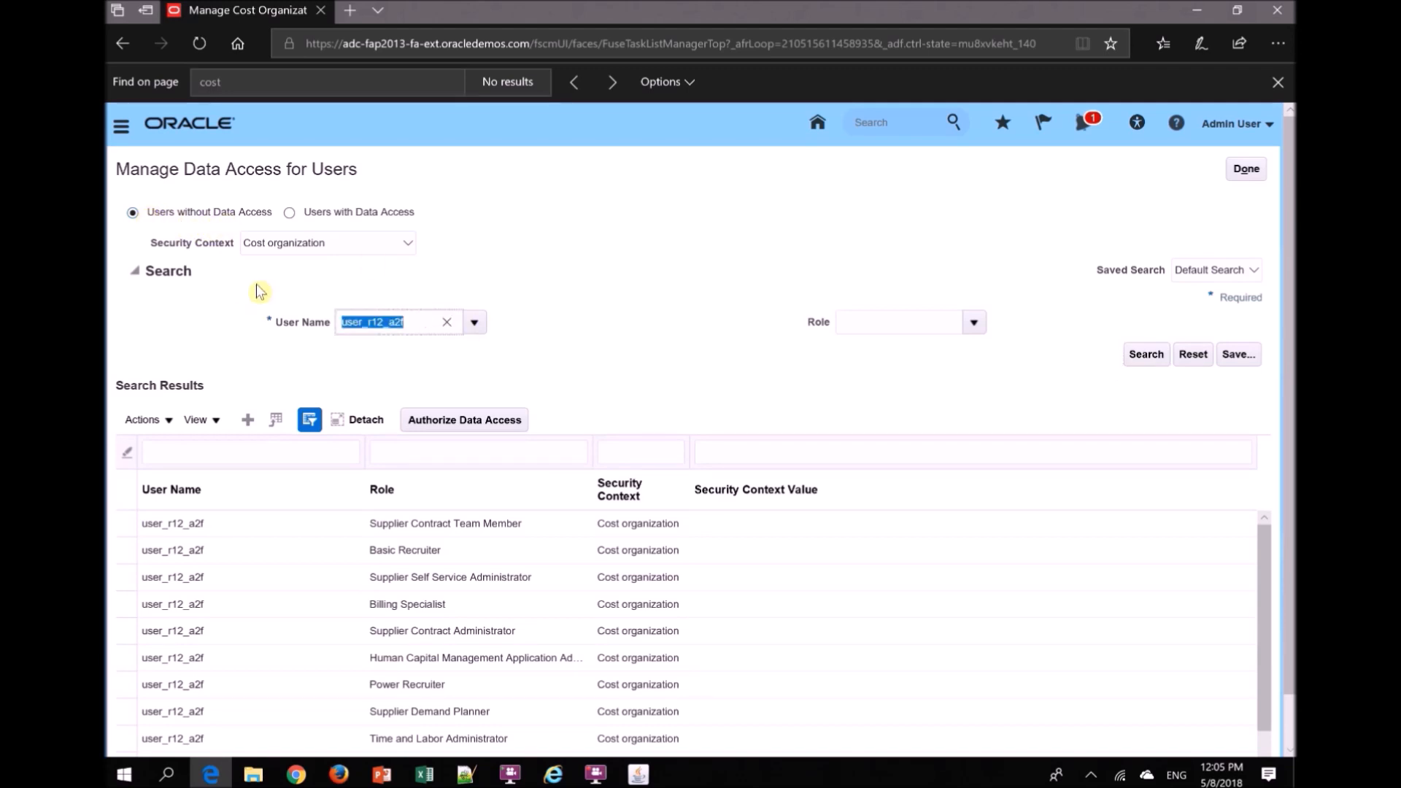
left_click(290, 214)
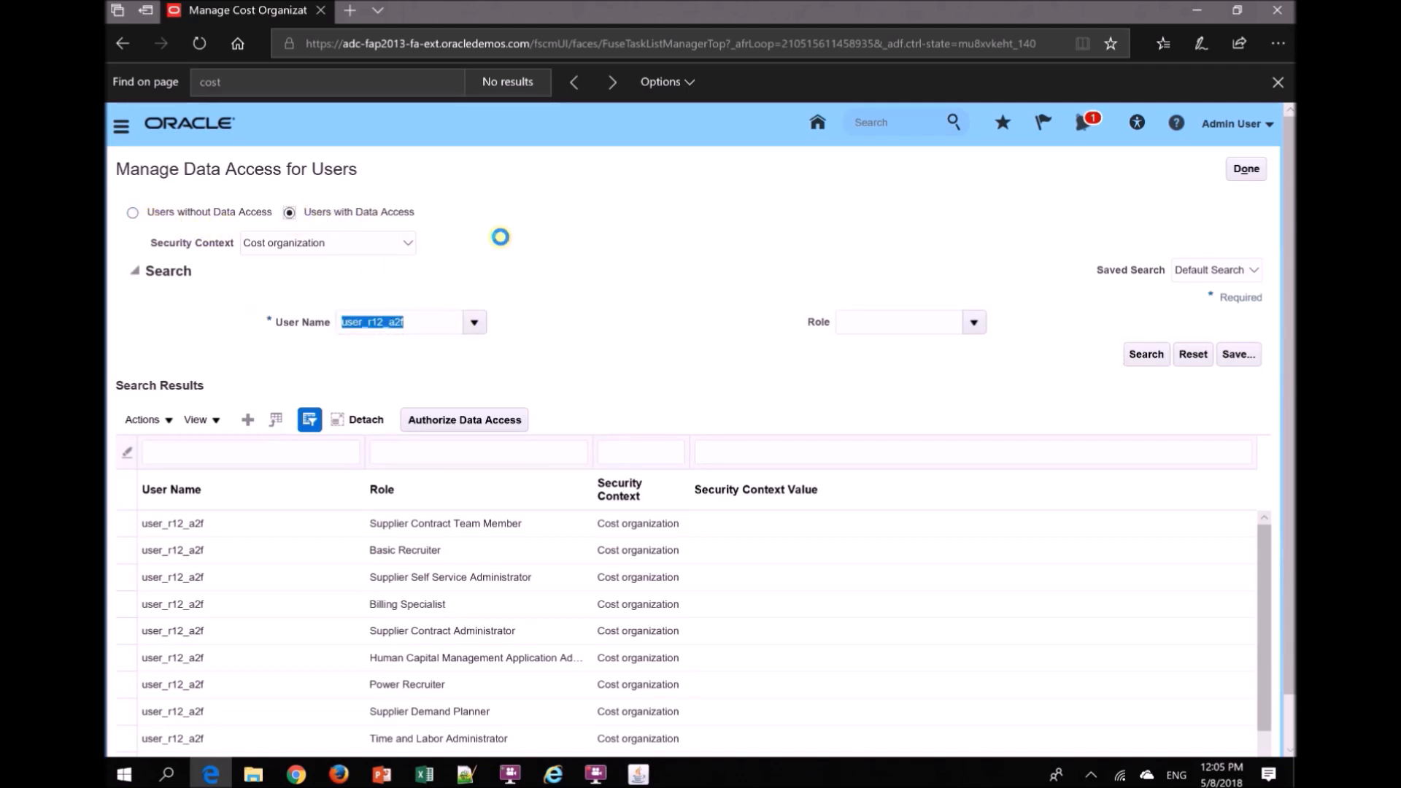
left_click(403, 323)
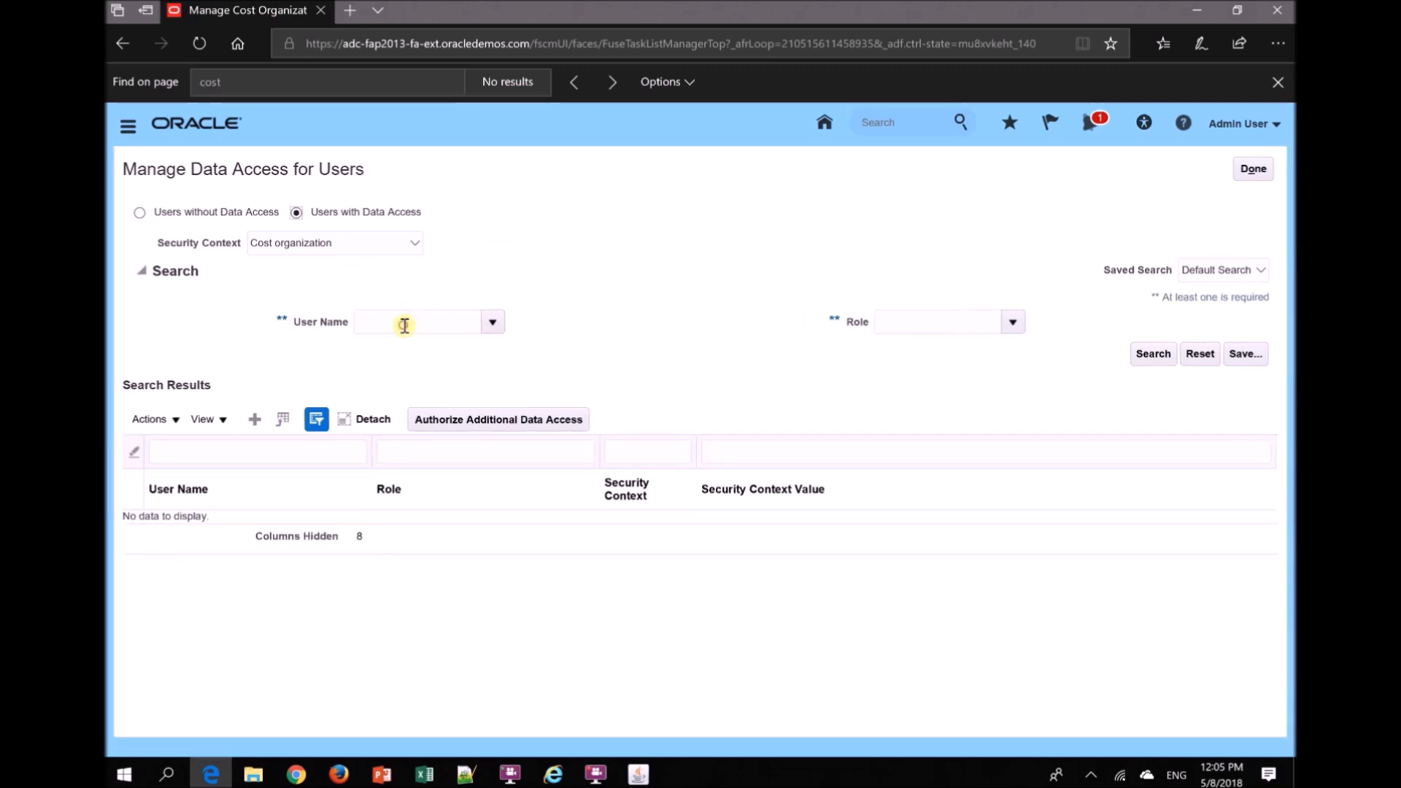
key("ctrl+v")
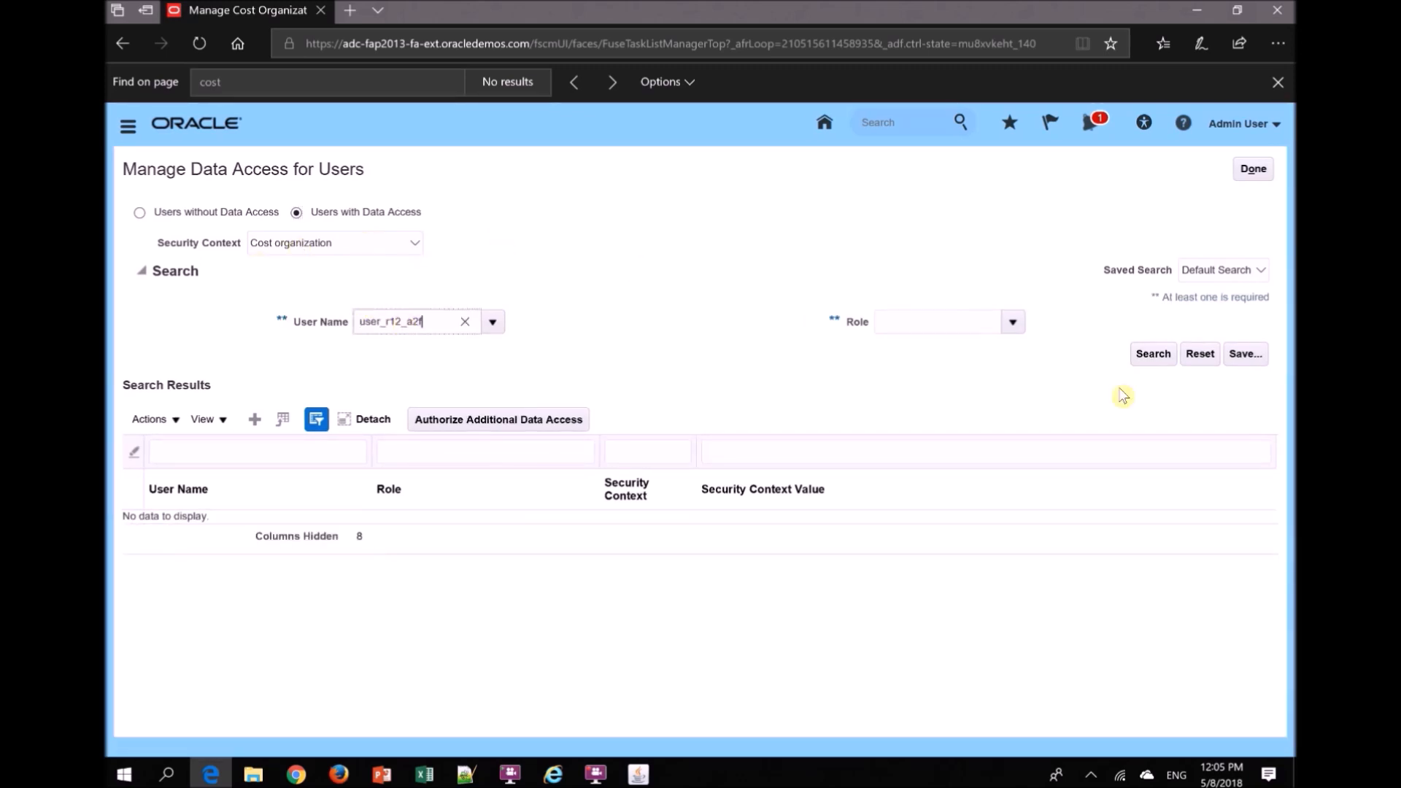
left_click(1148, 362)
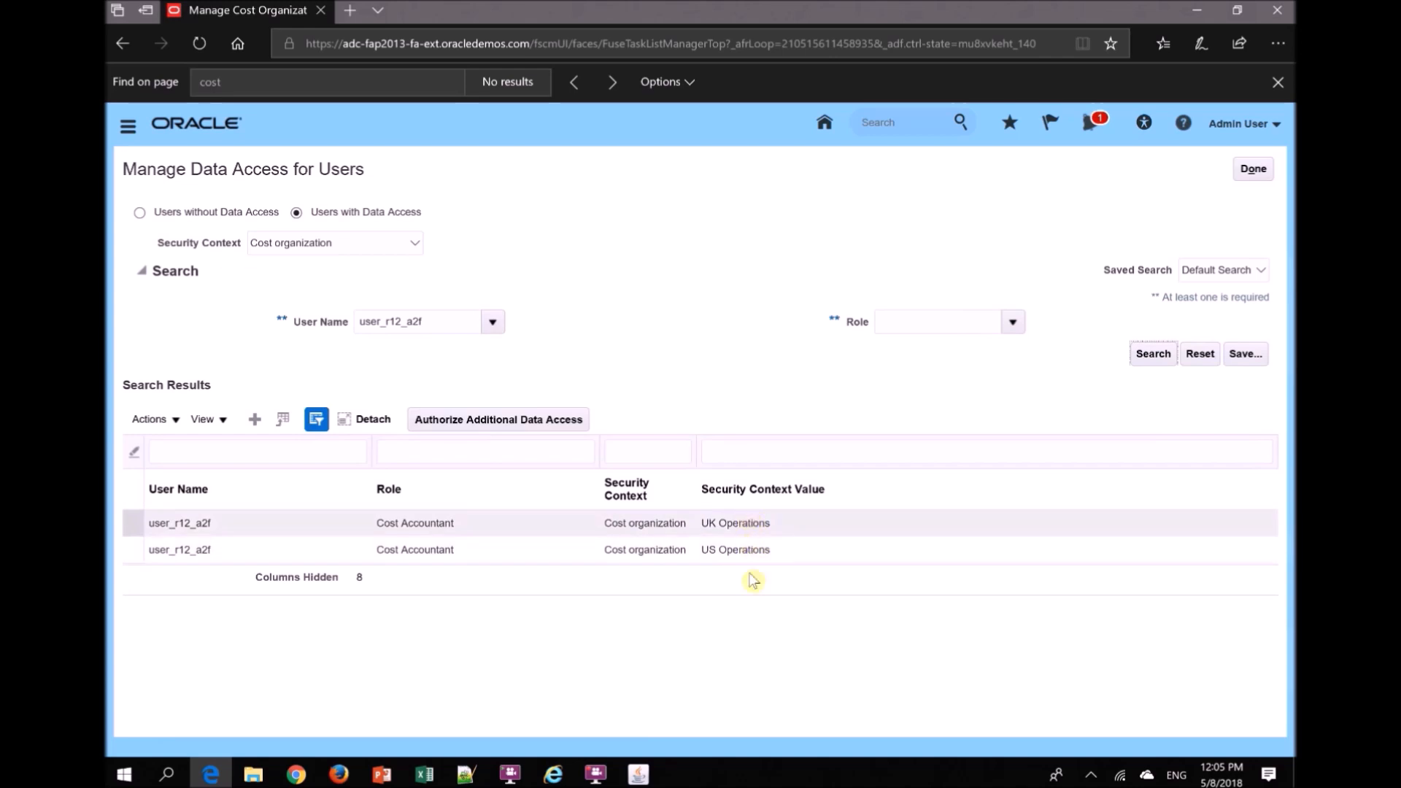
left_click(254, 420)
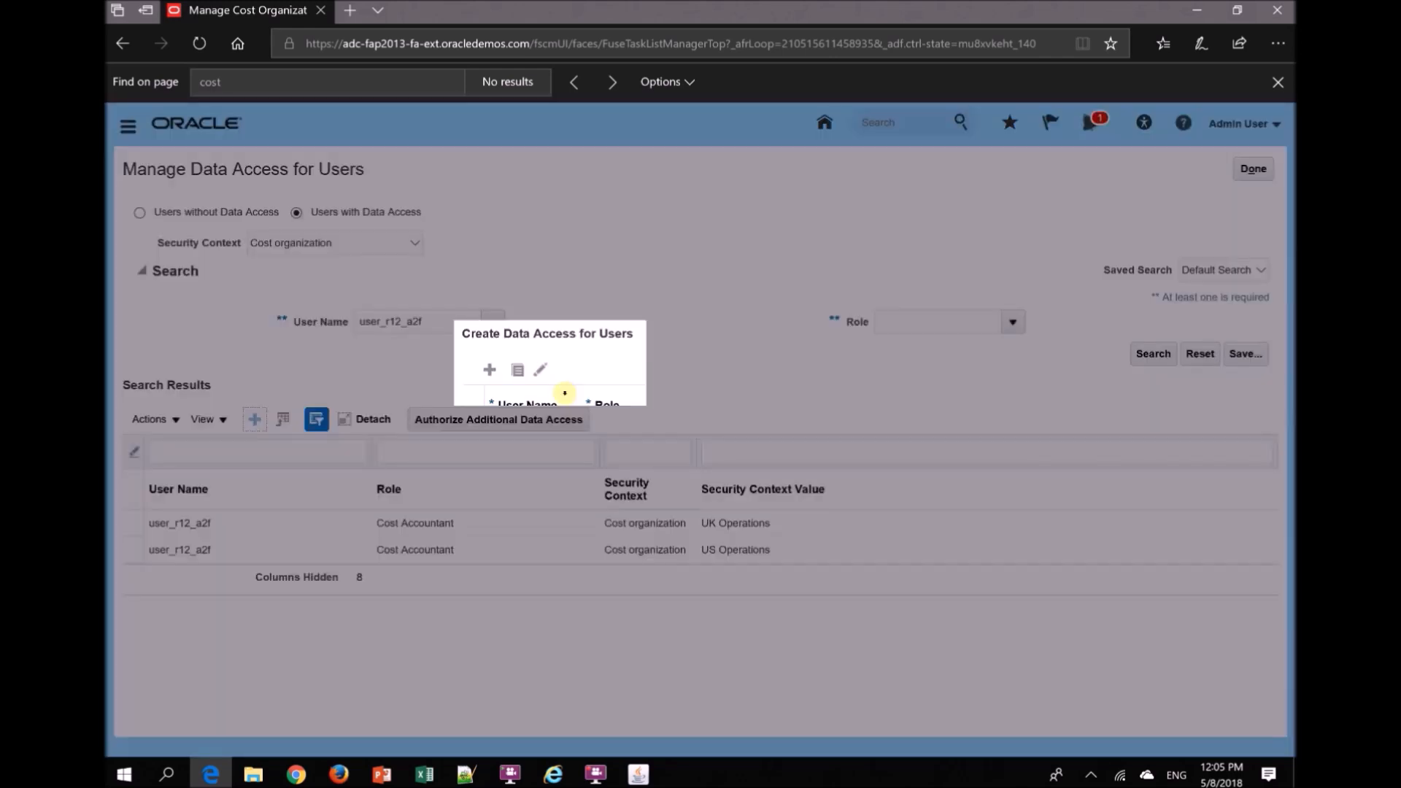
left_click(519, 454)
type("user_r12_a2f")
key("Tab")
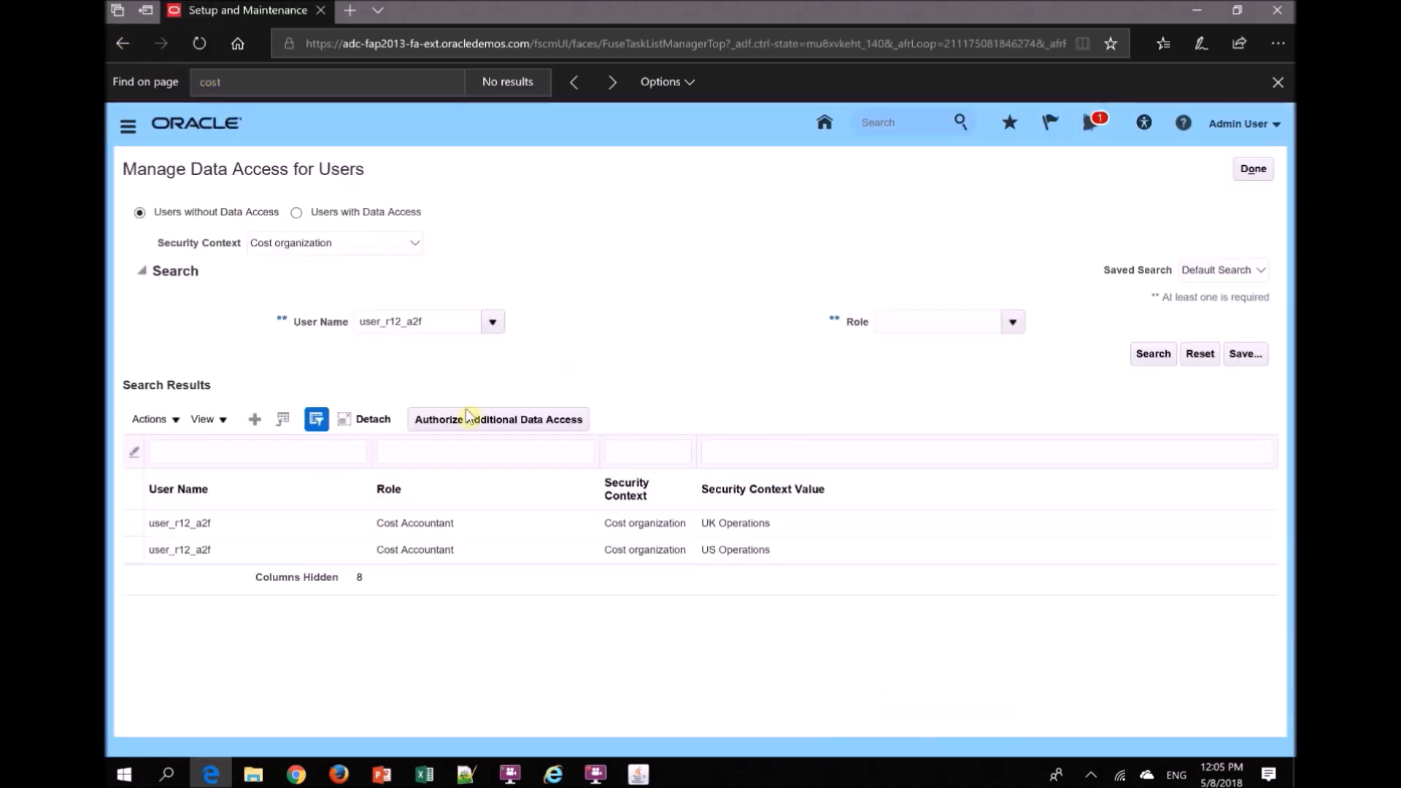
- Add a data access entry for user_r12_a2f with the Cost Accountant role and the Cost organization security context
left_click(254, 420)
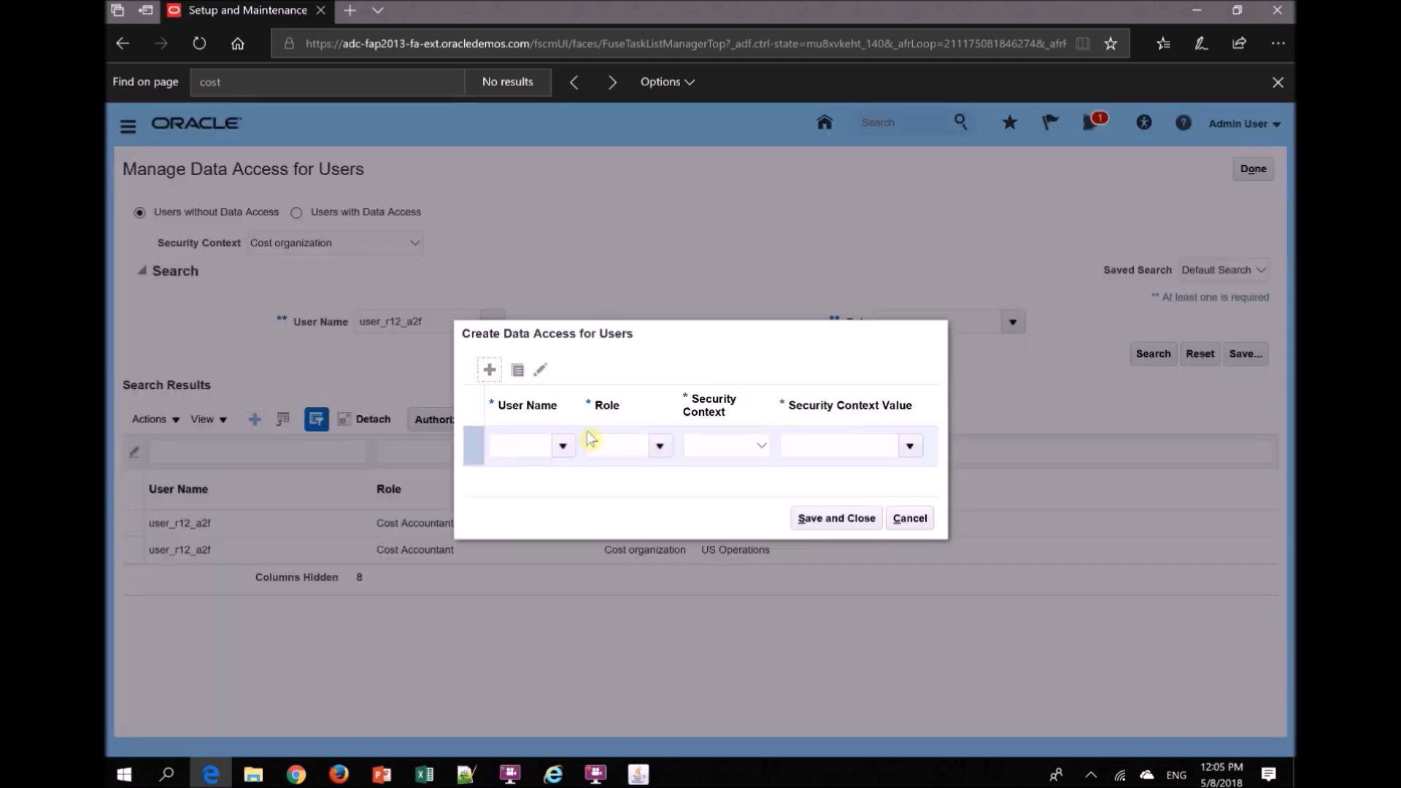
left_click(519, 445)
type("user_r12_a2f")
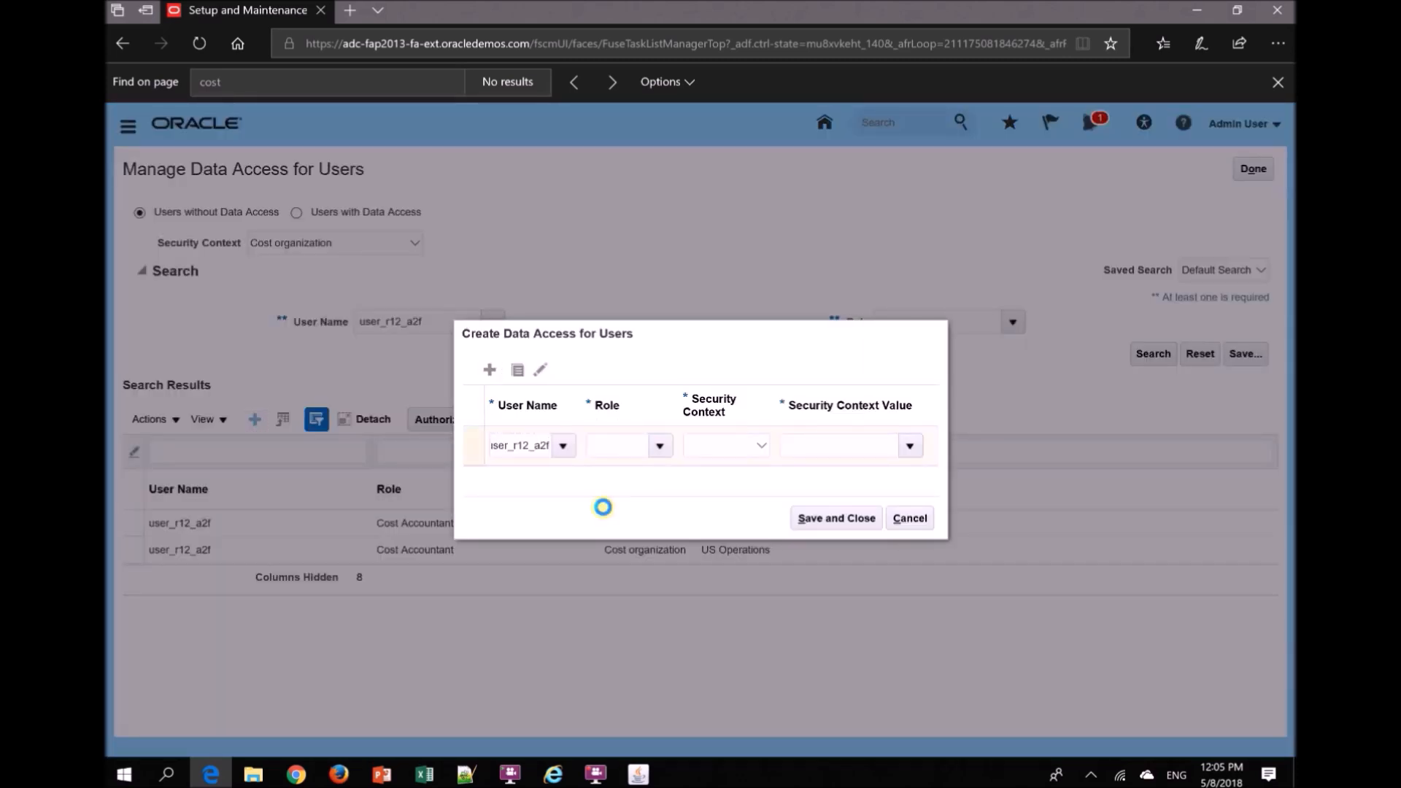
left_click(627, 440)
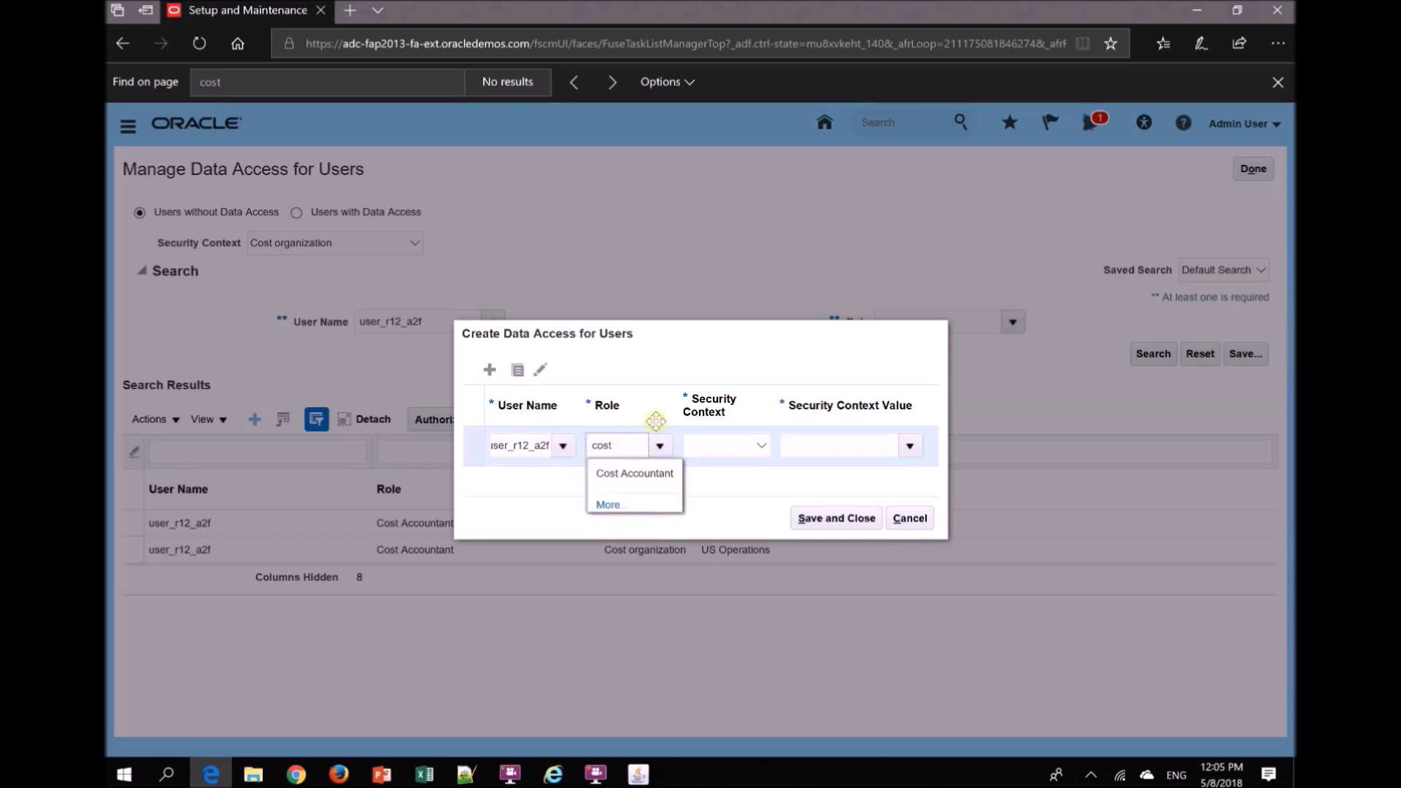
left_click(649, 475)
left_click(708, 459)
left_click(708, 459)
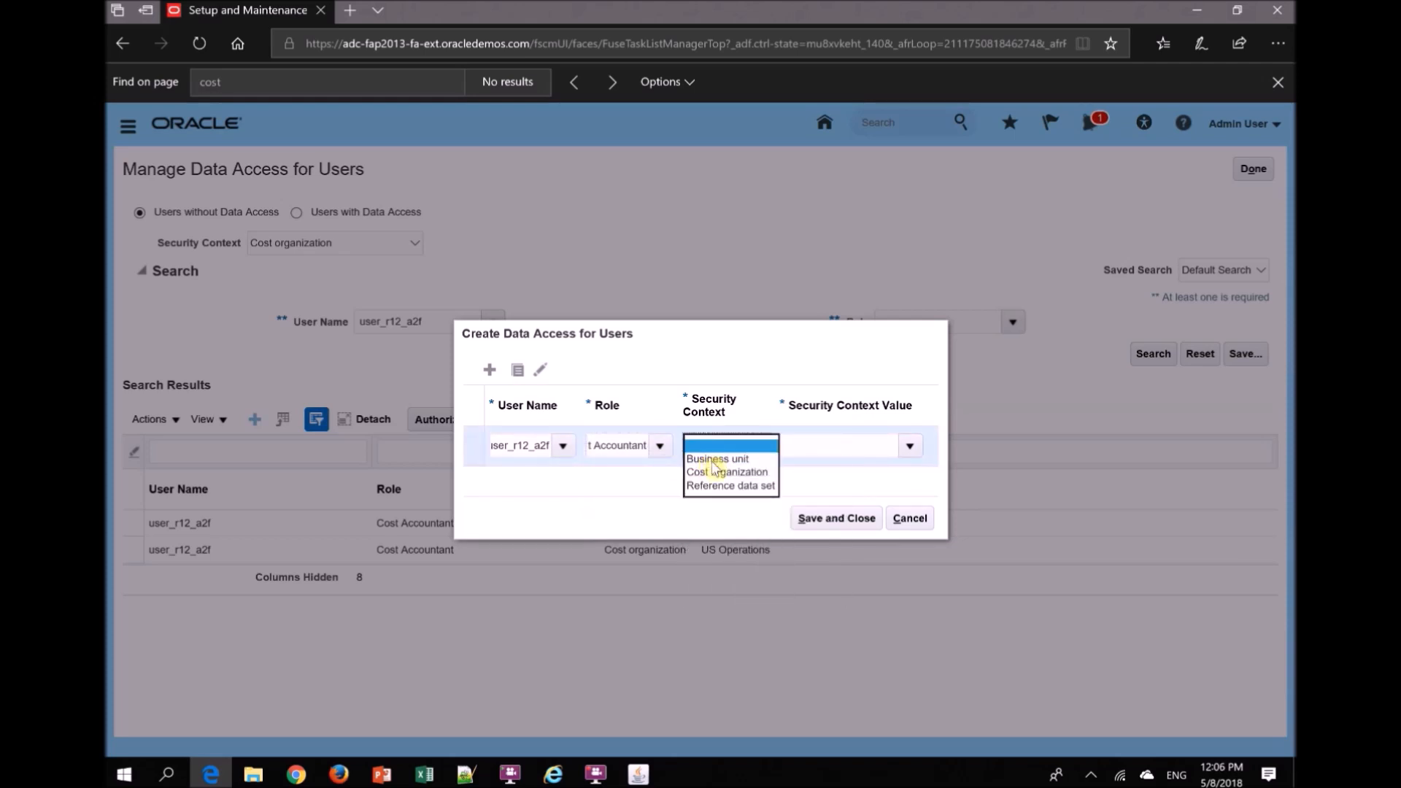
left_click(726, 473)
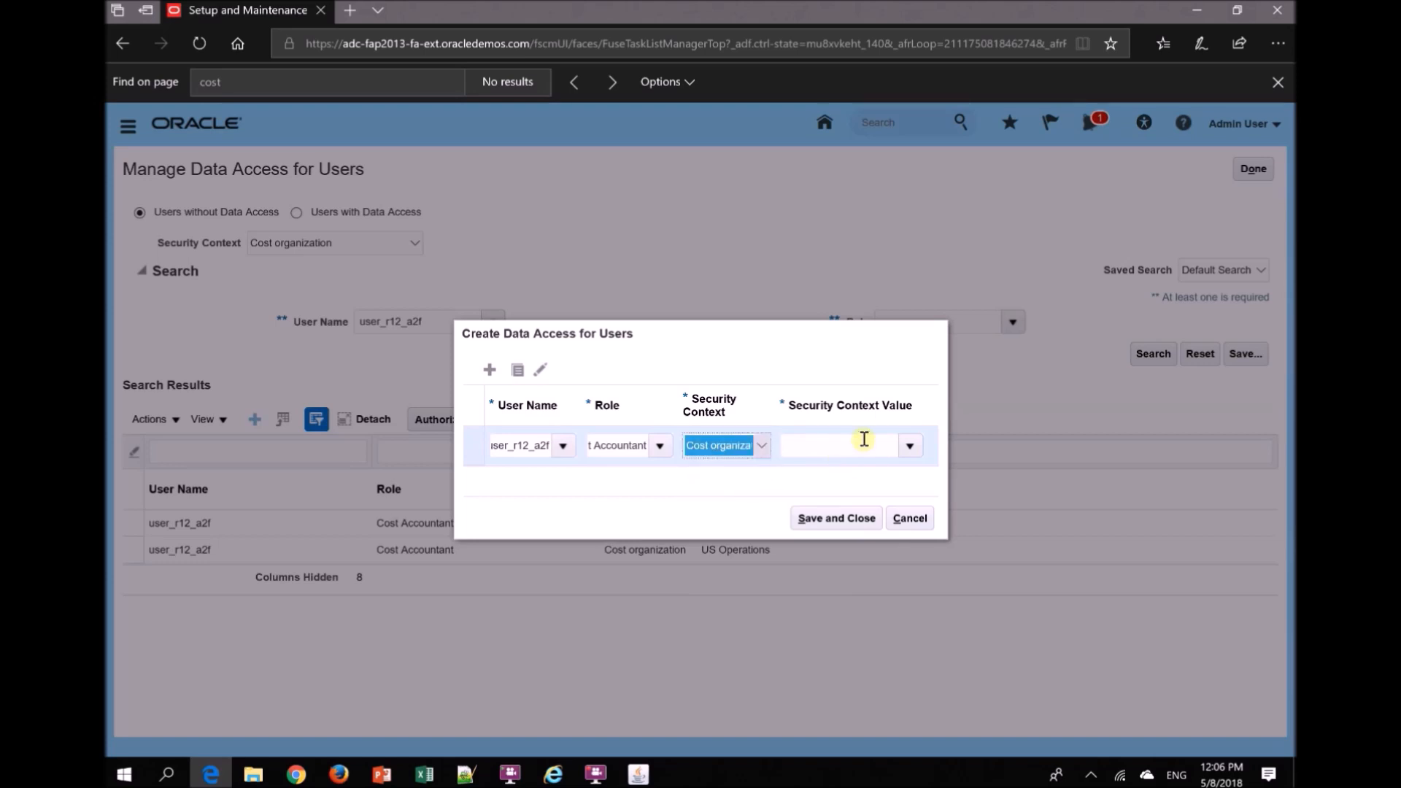
- Set the security context value to MI Cost Org1, try to save the data access entry, and cancel it
left_click(918, 444)
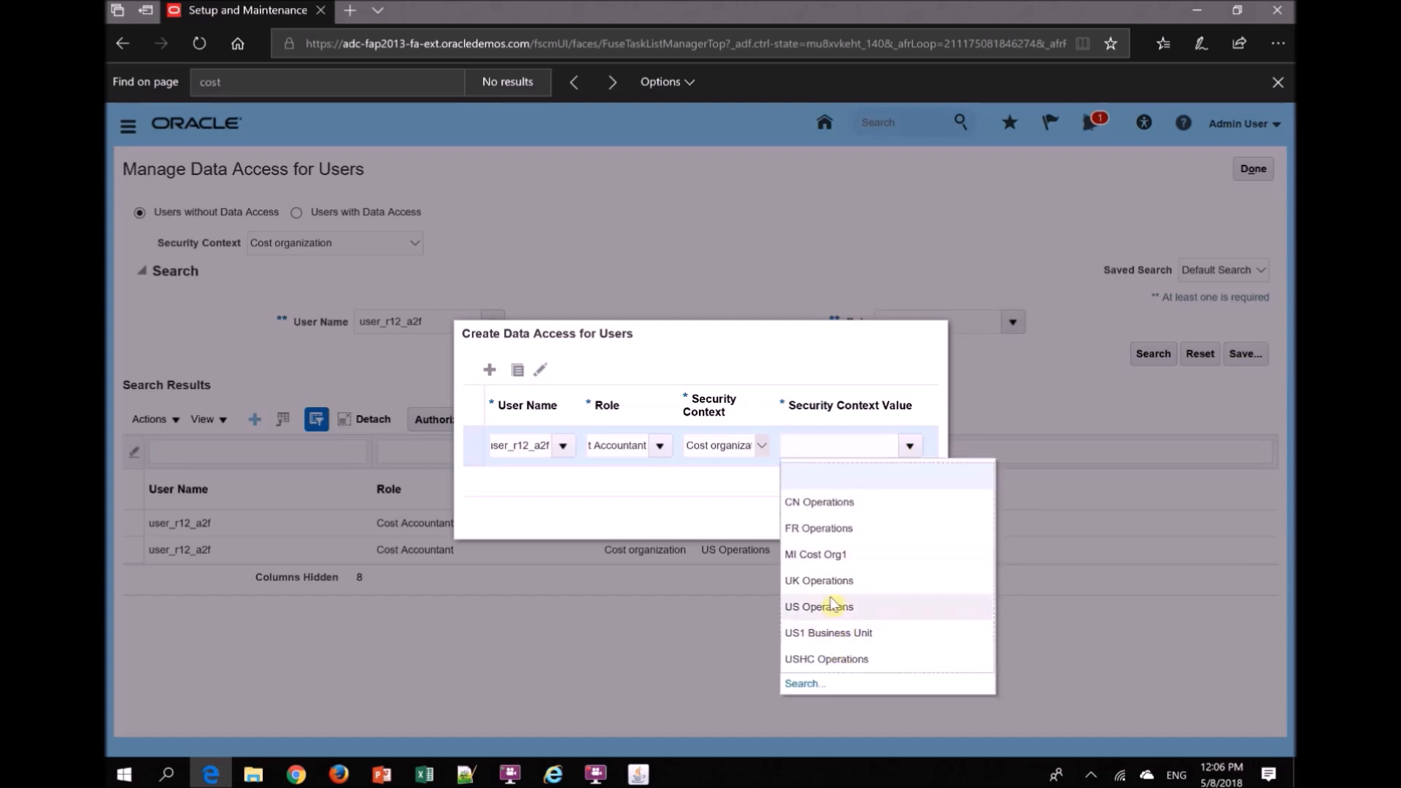
left_click(825, 556)
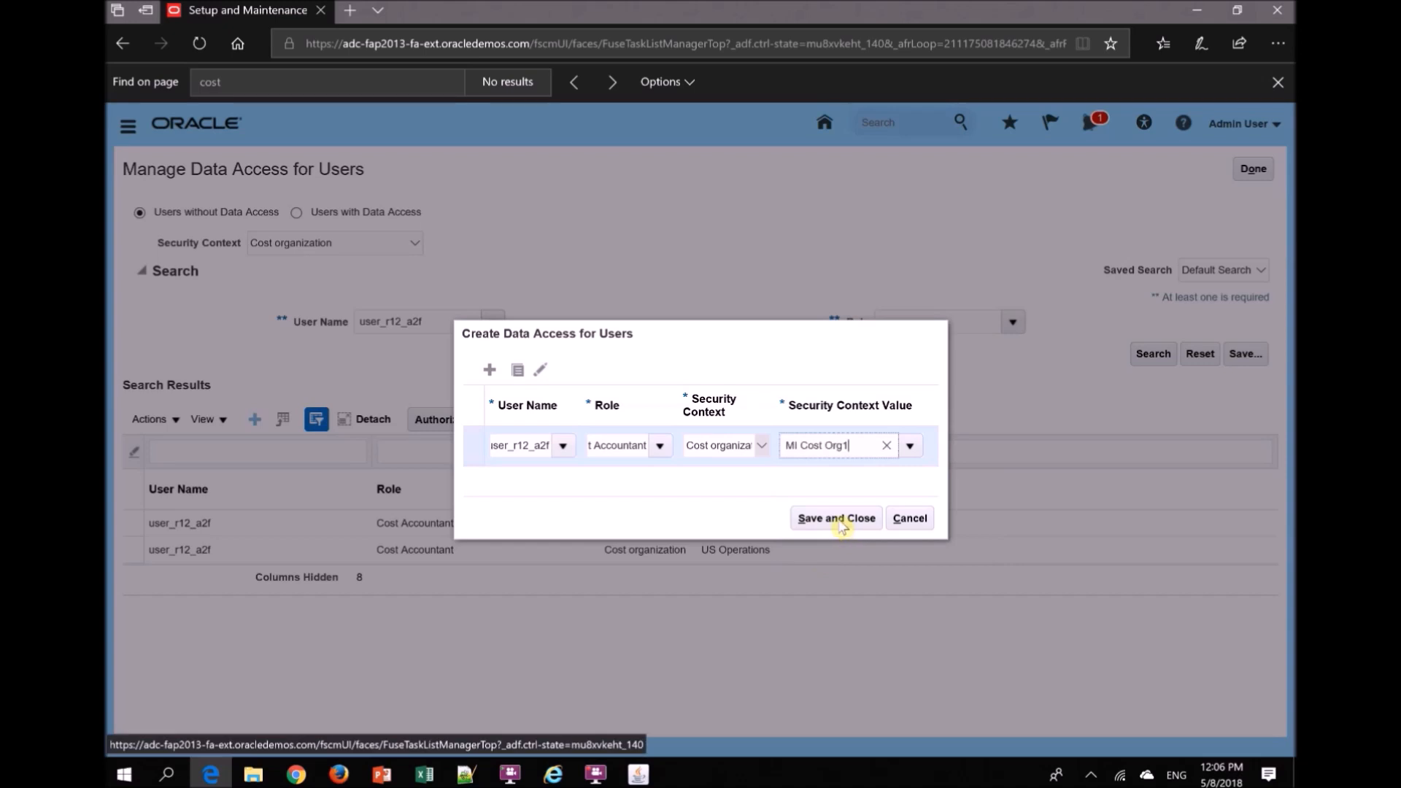
left_click(842, 523)
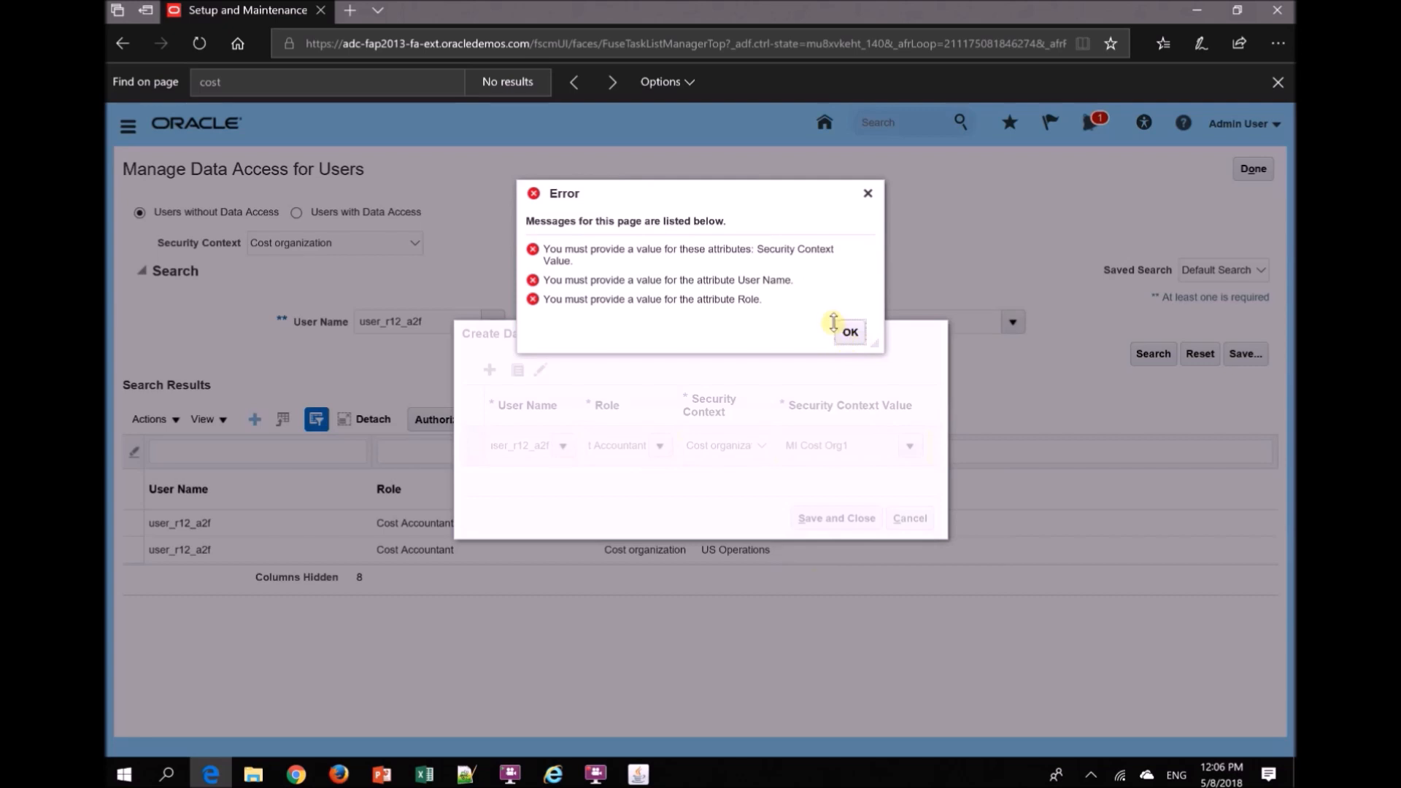
left_click(851, 334)
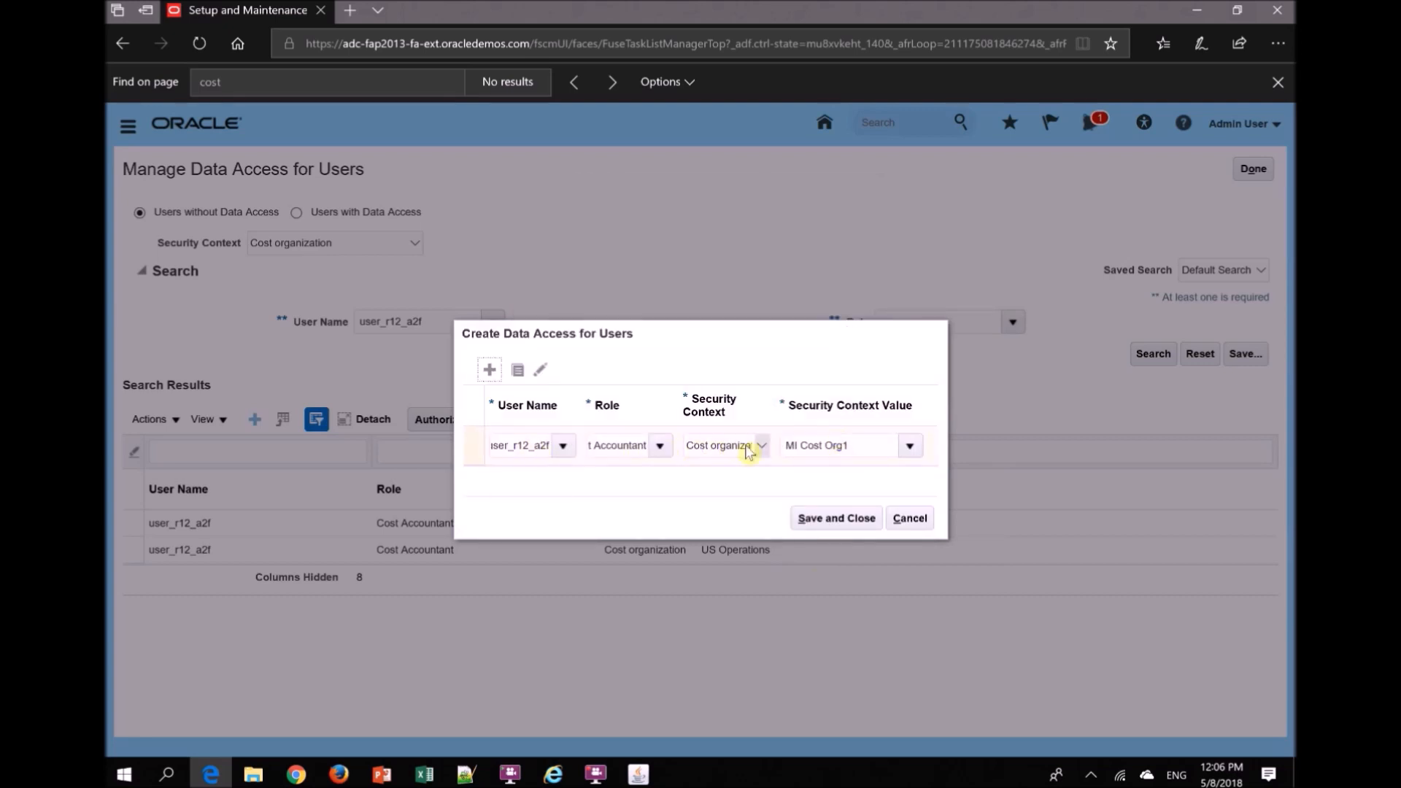
left_click(836, 519)
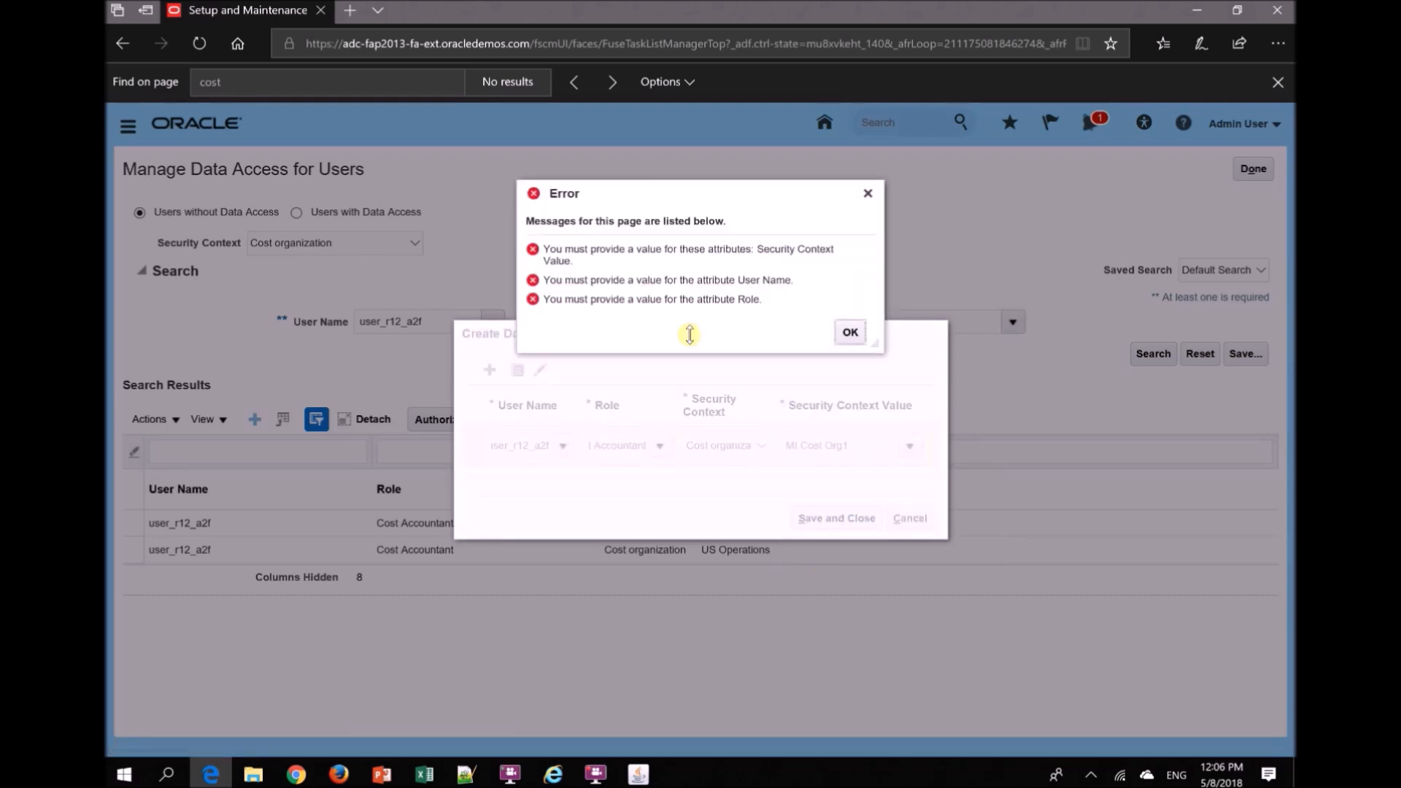
left_click(850, 332)
left_click(910, 519)
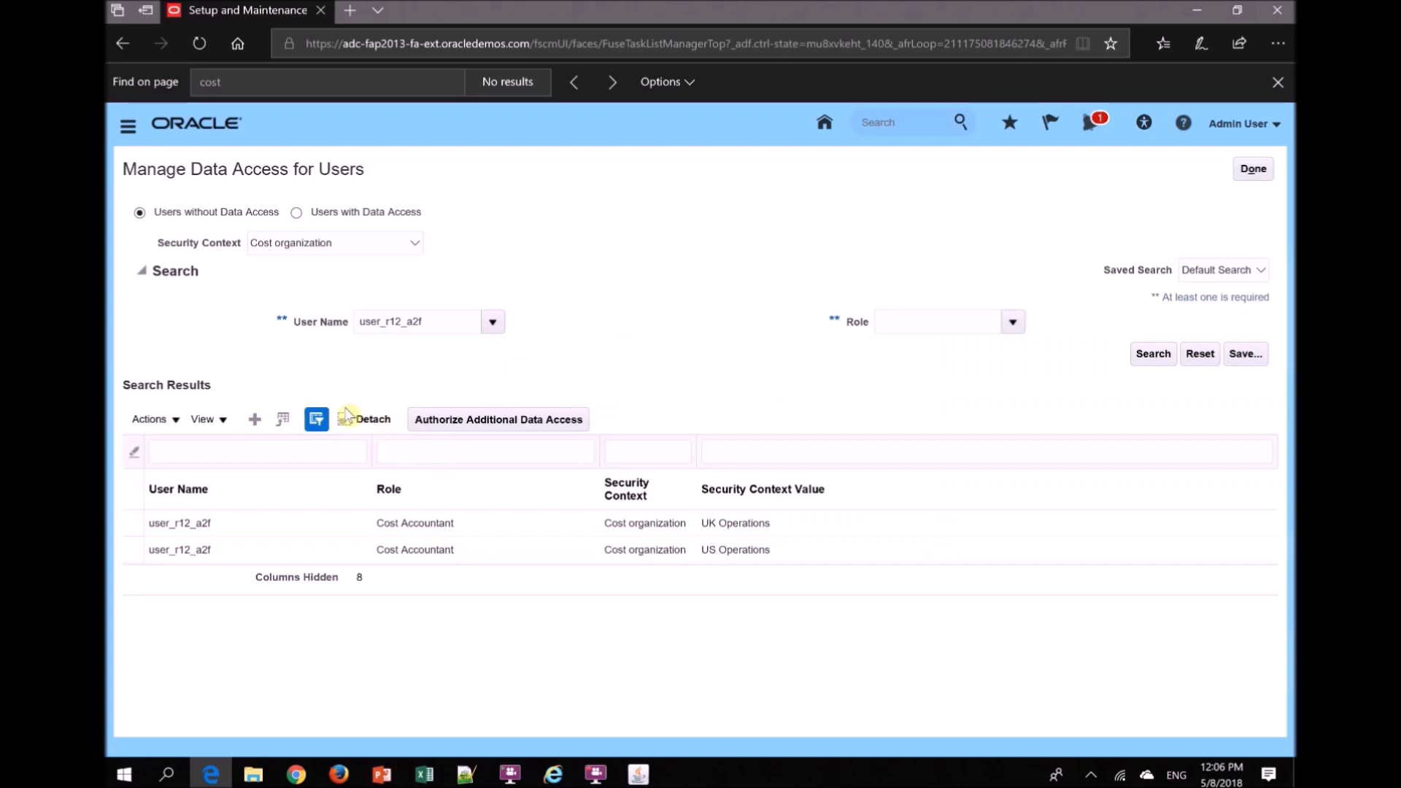
- Fill in a new data access entry for user_r12_a2f with the Cost Accountant role and Cost organization context
left_click(254, 421)
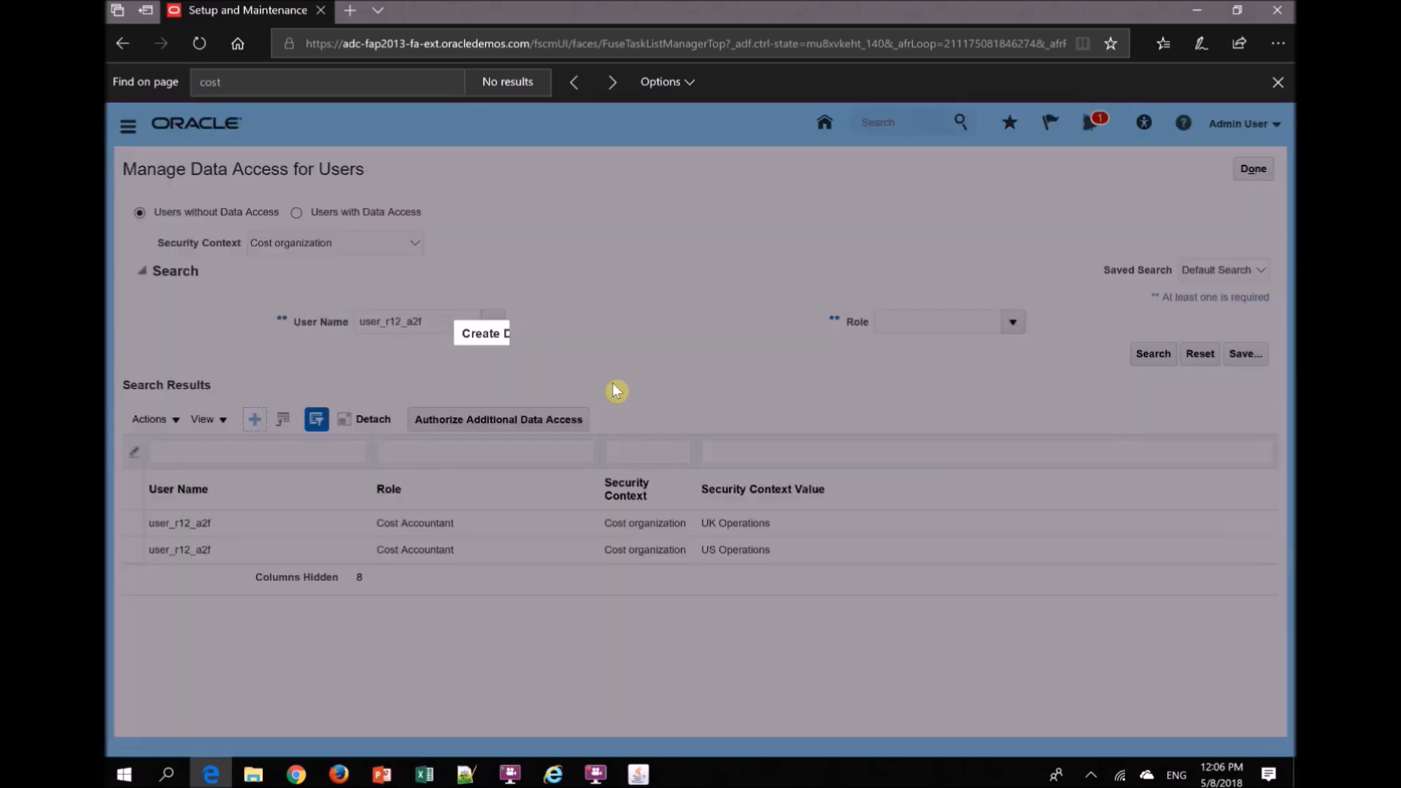
type("ser")
type("_")
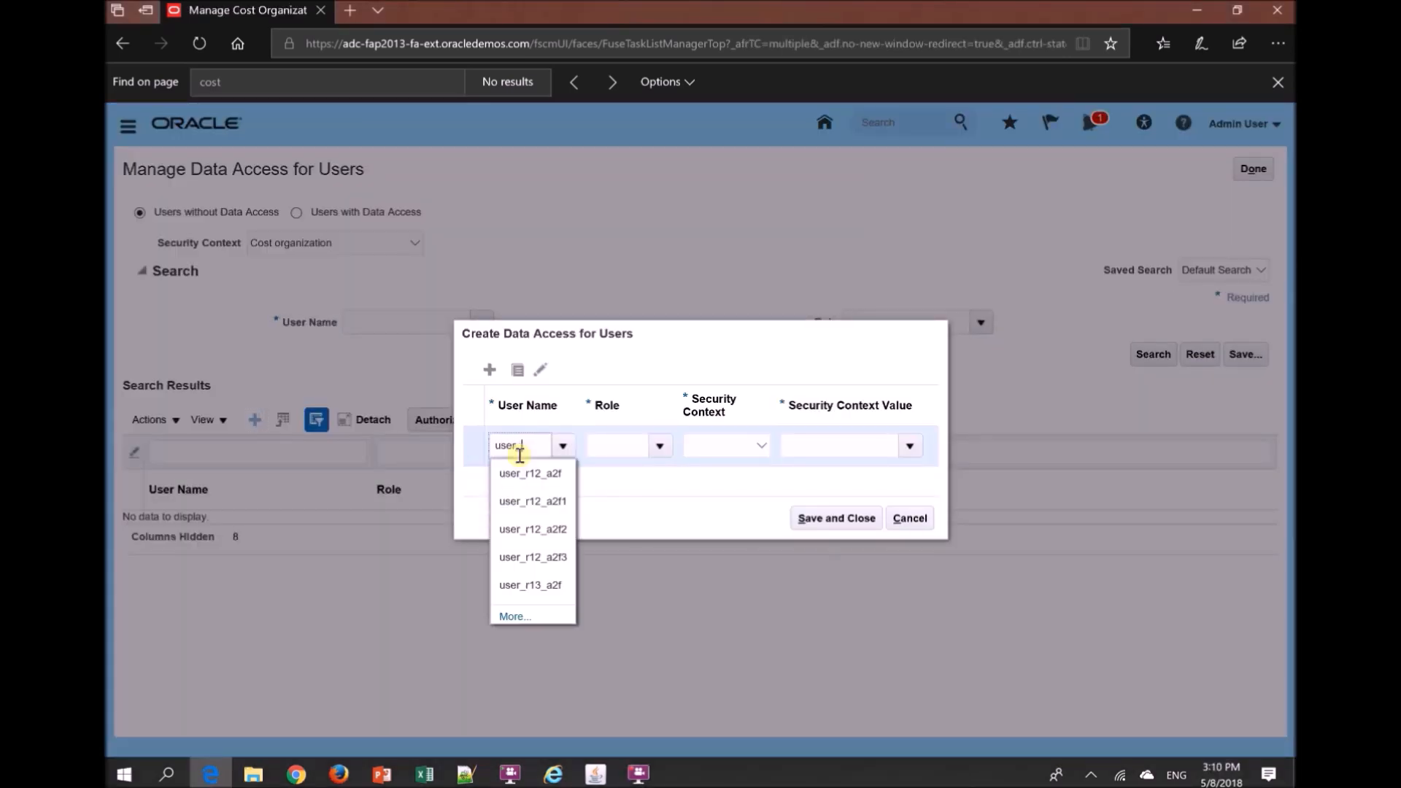
left_click(531, 473)
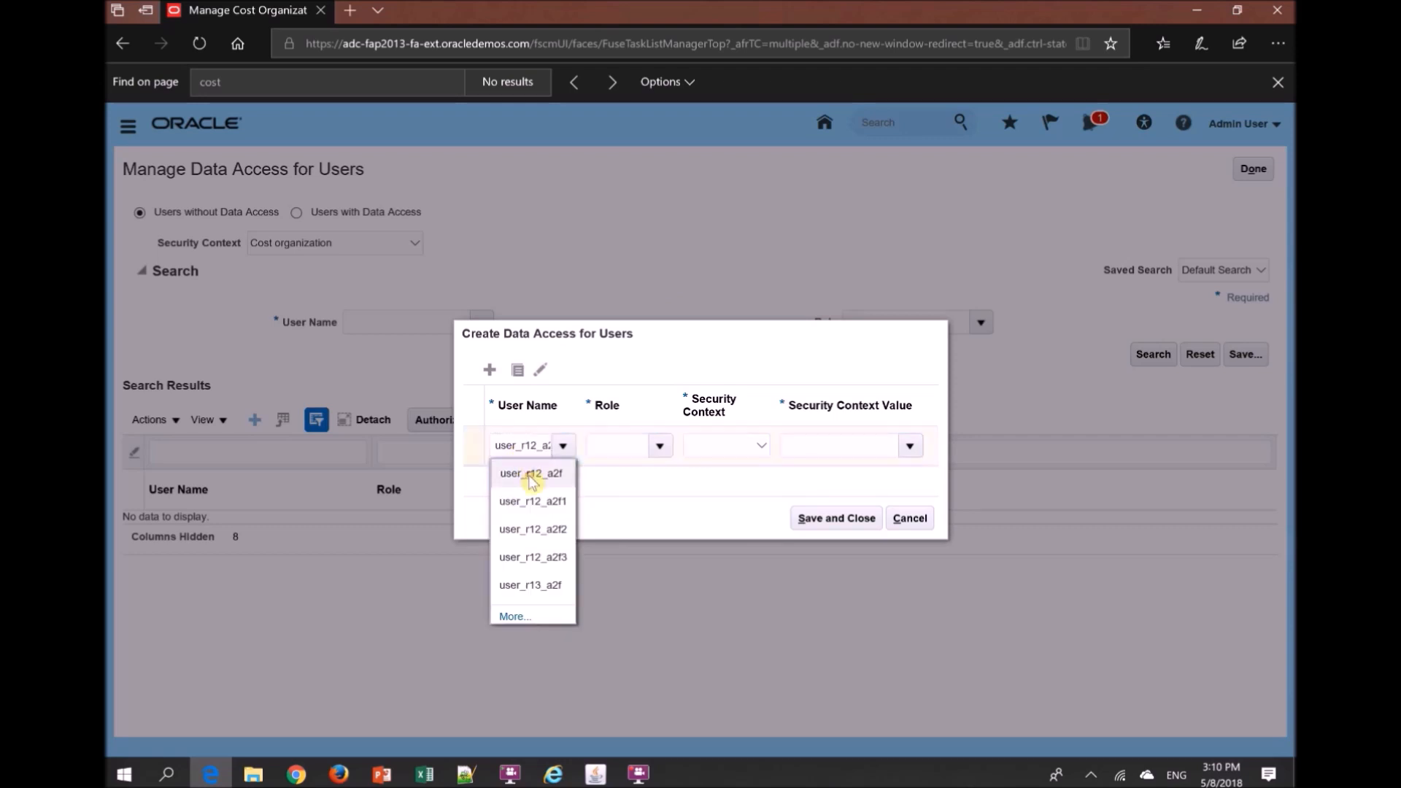
left_click(610, 447)
type("cost")
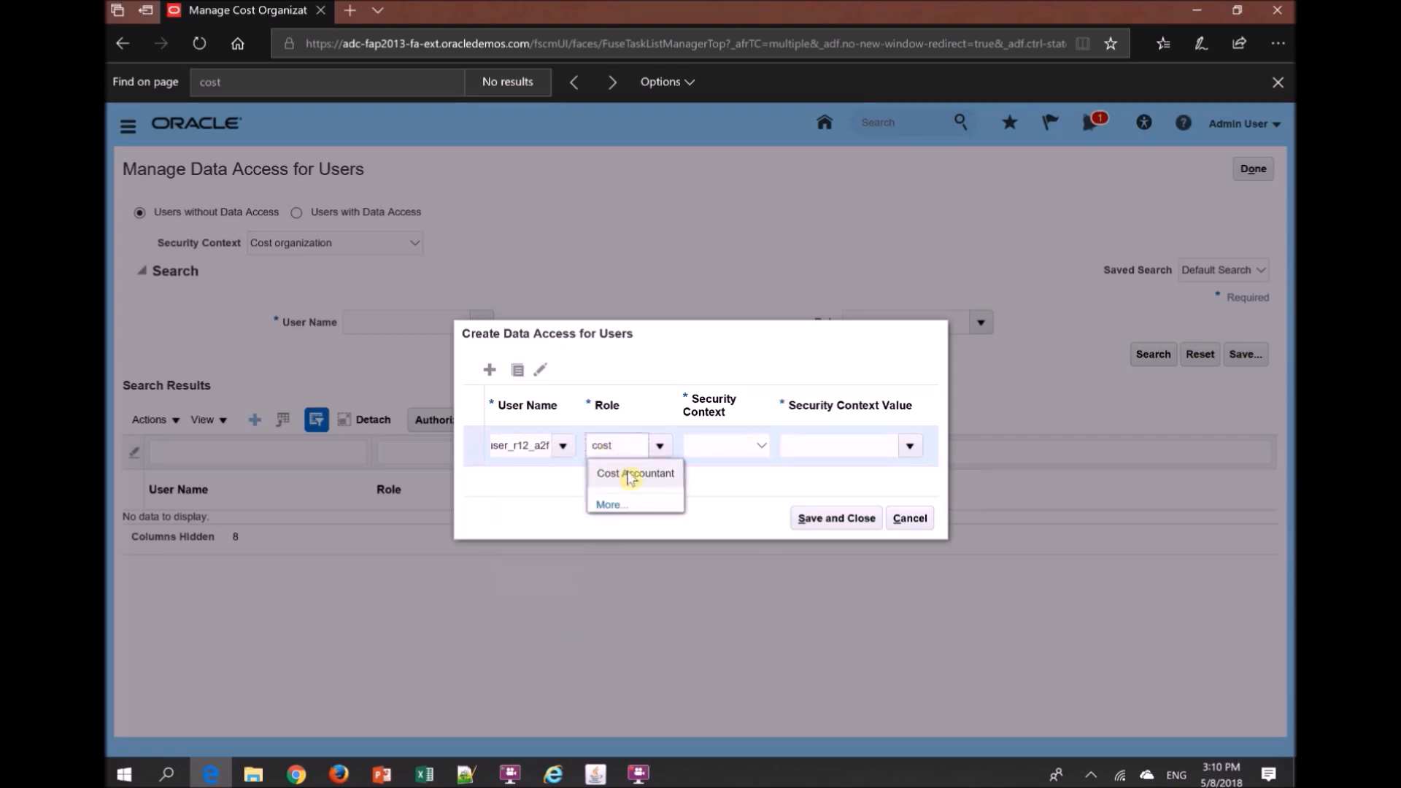
left_click(633, 474)
left_click(719, 447)
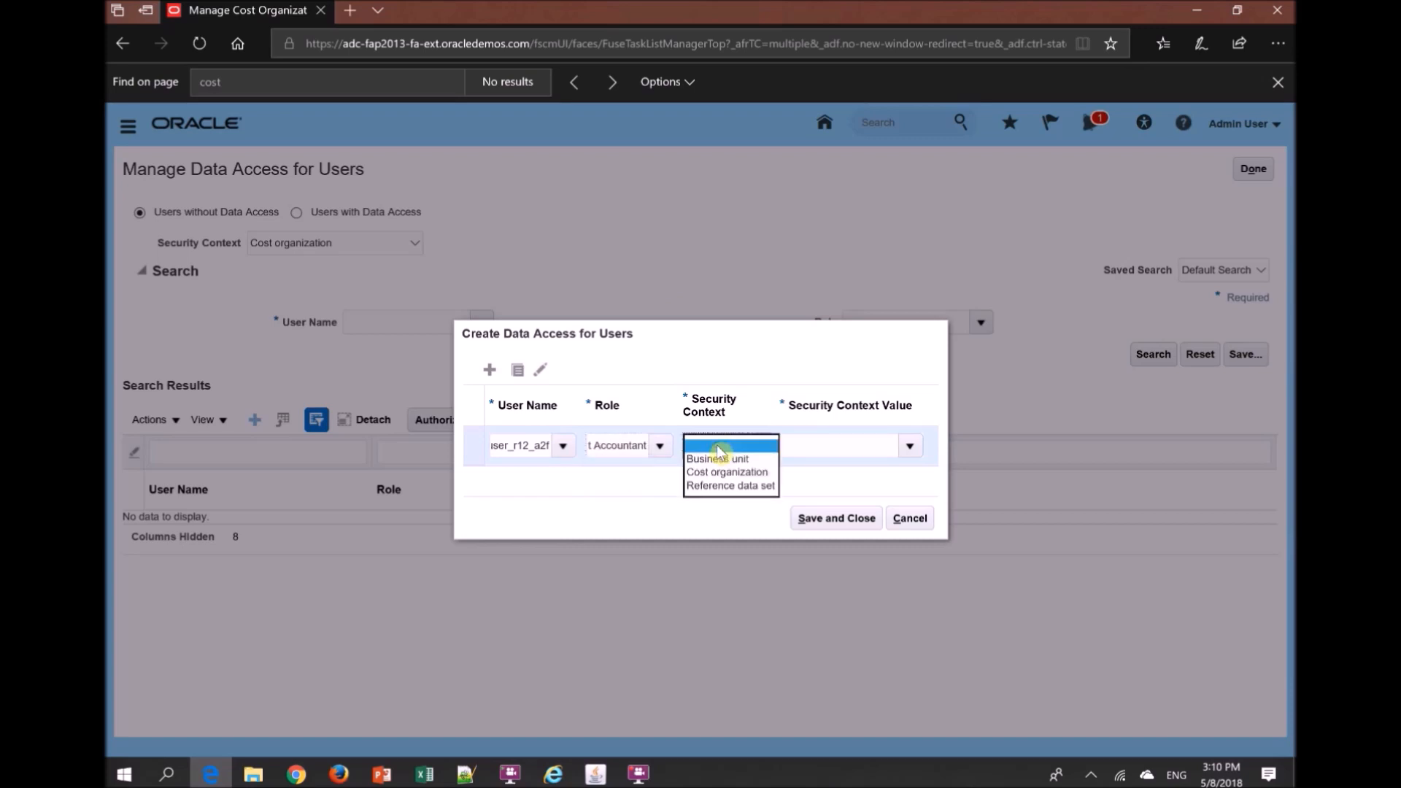
left_click(723, 473)
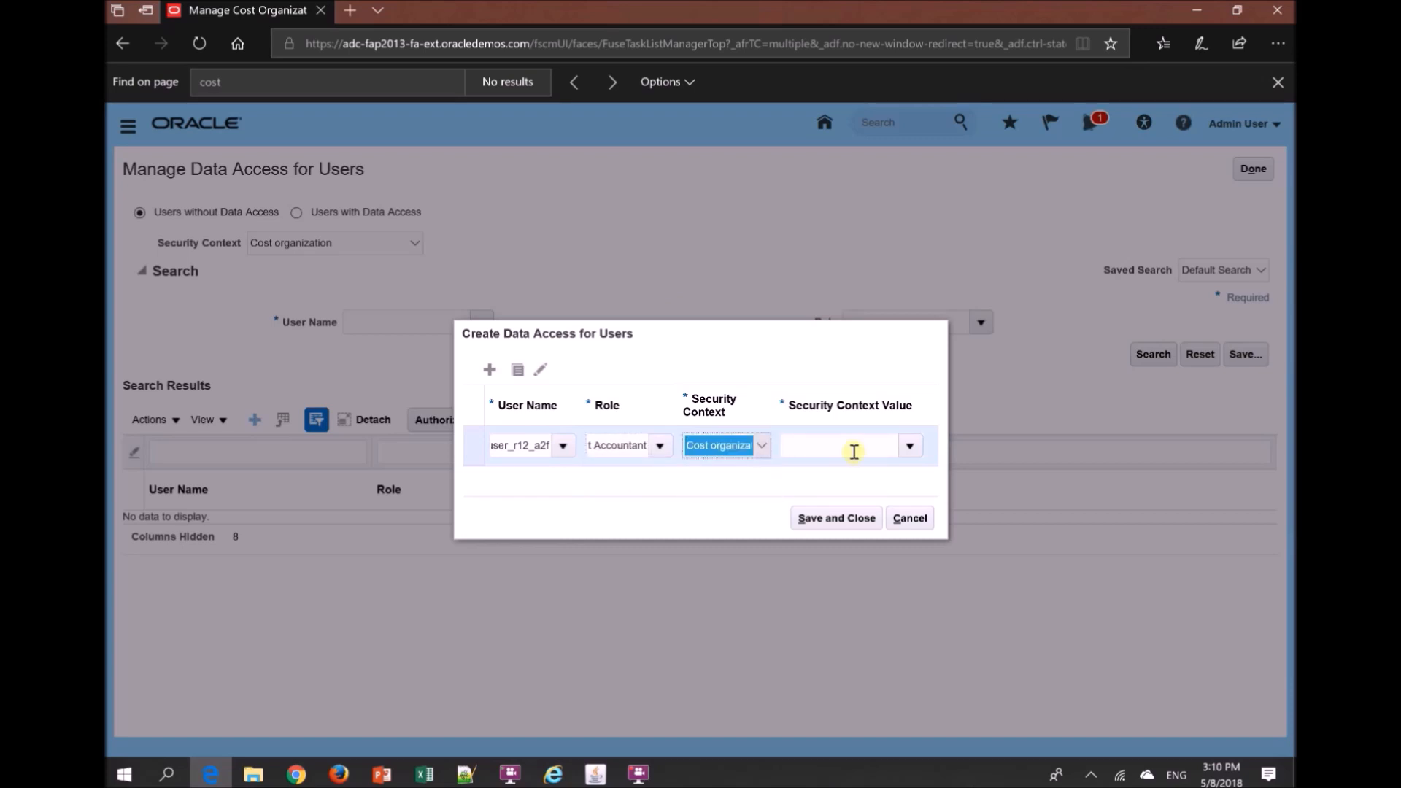
- Choose MI Cost Org1 as the security context value, try to save the entry, and cancel it
left_click(909, 447)
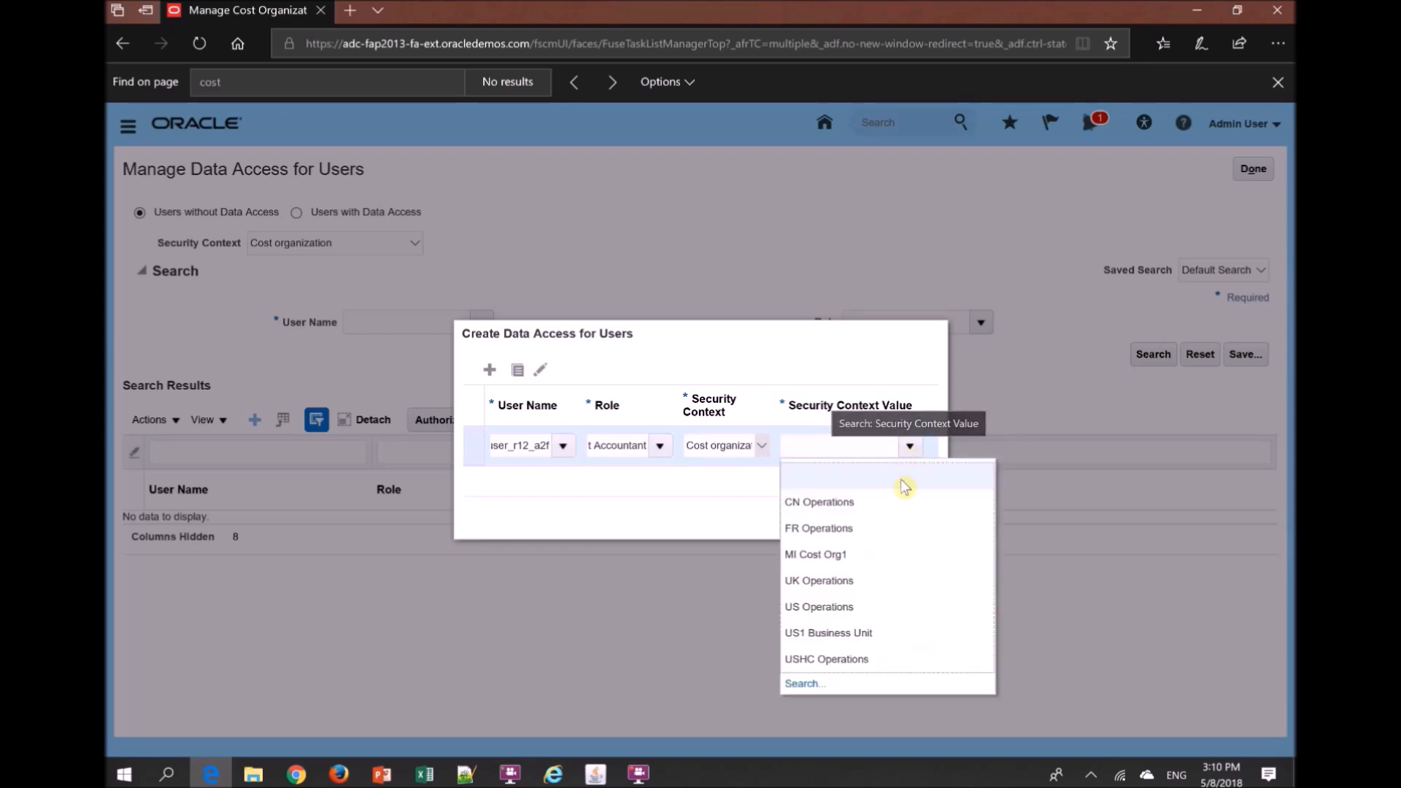
left_click(817, 555)
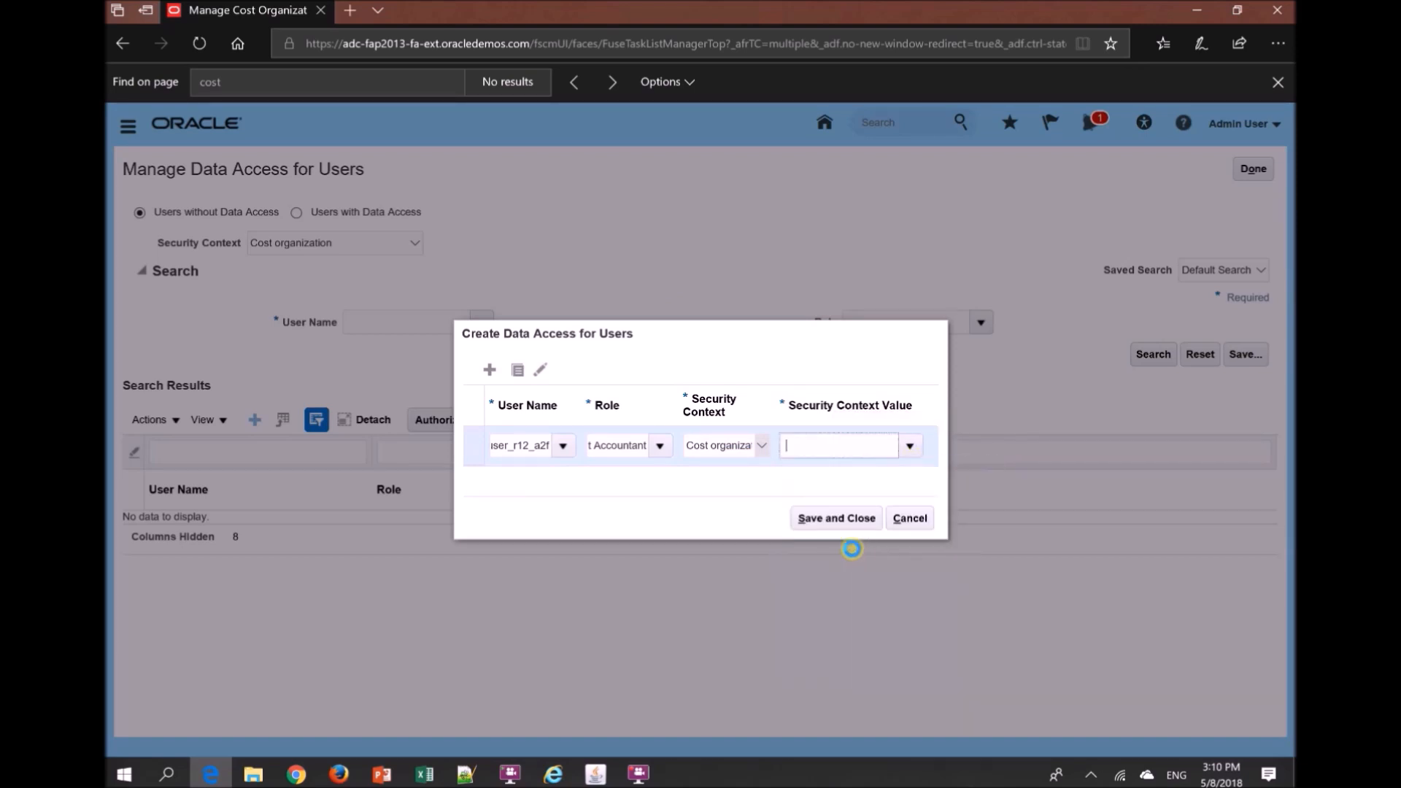
left_click(838, 521)
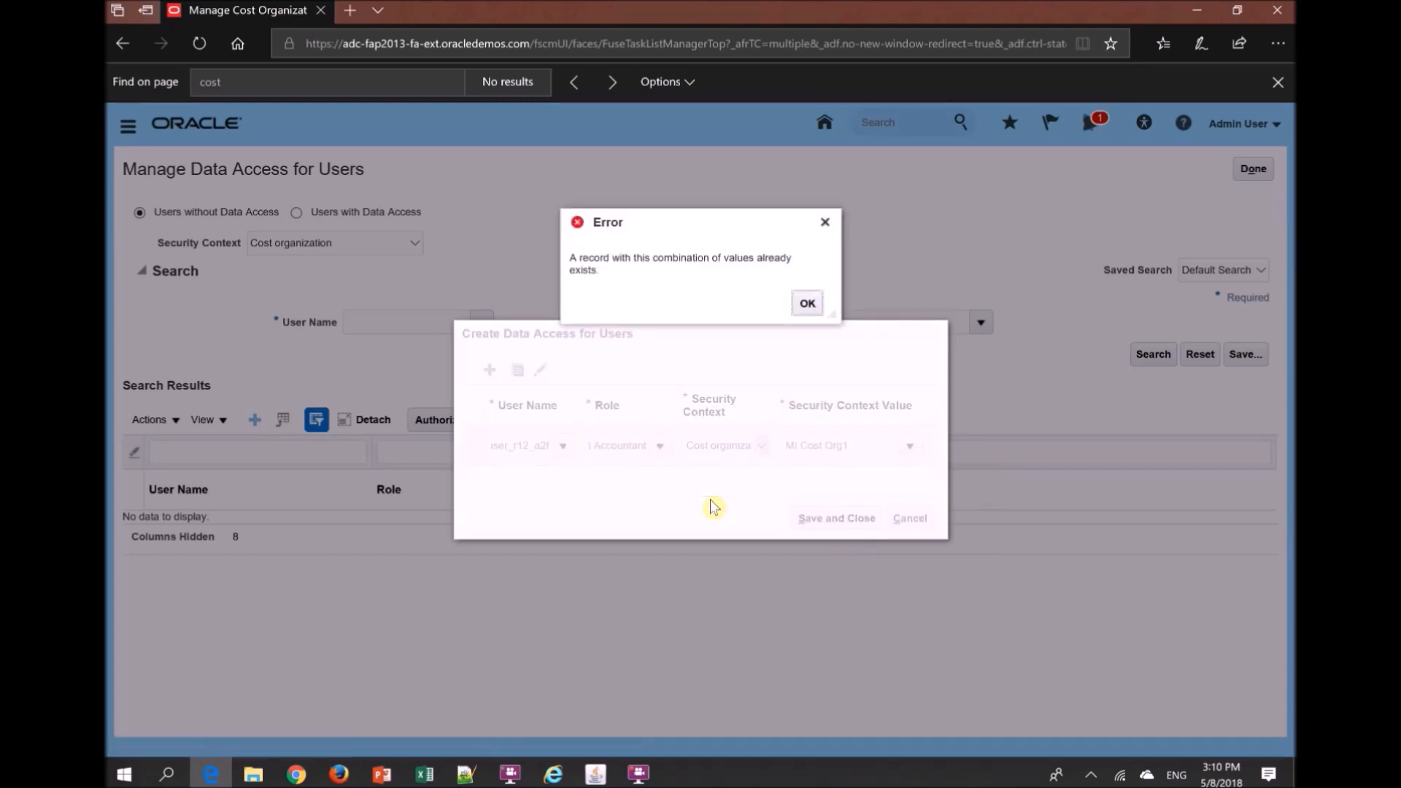
left_click(808, 303)
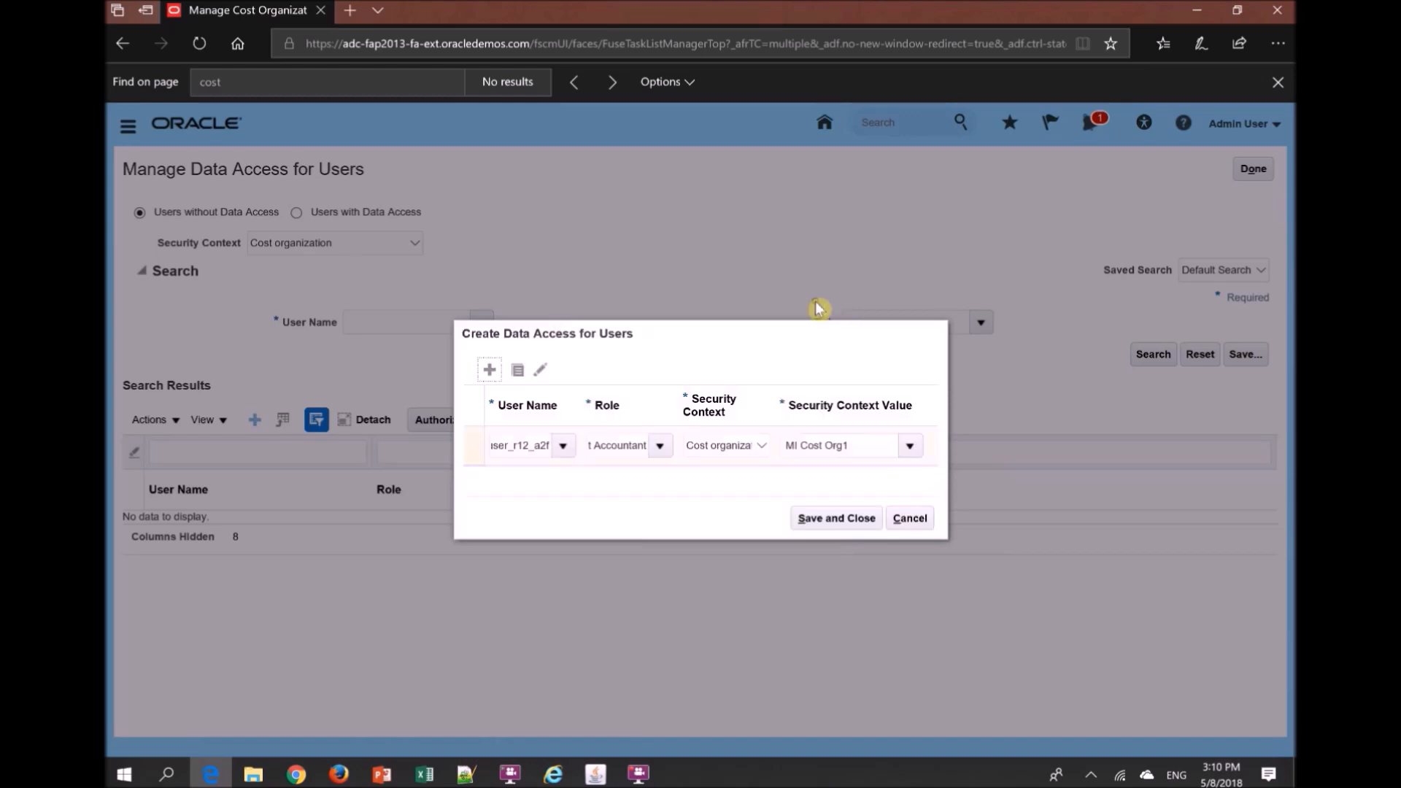
left_click(908, 518)
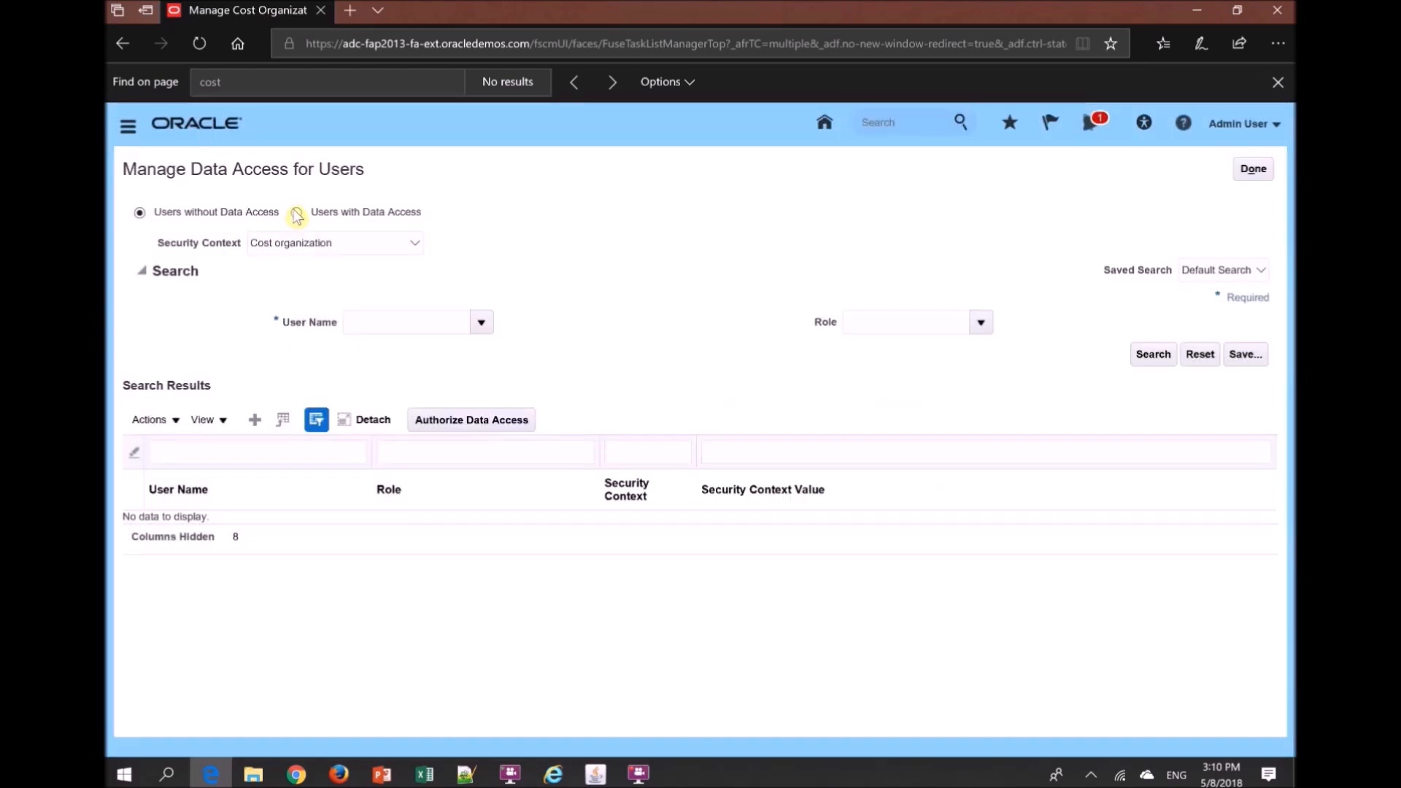
- Search the users with data access for user_r12_a2f and highlight the MI Cost Org1 entry
left_click(297, 212)
type("user_r")
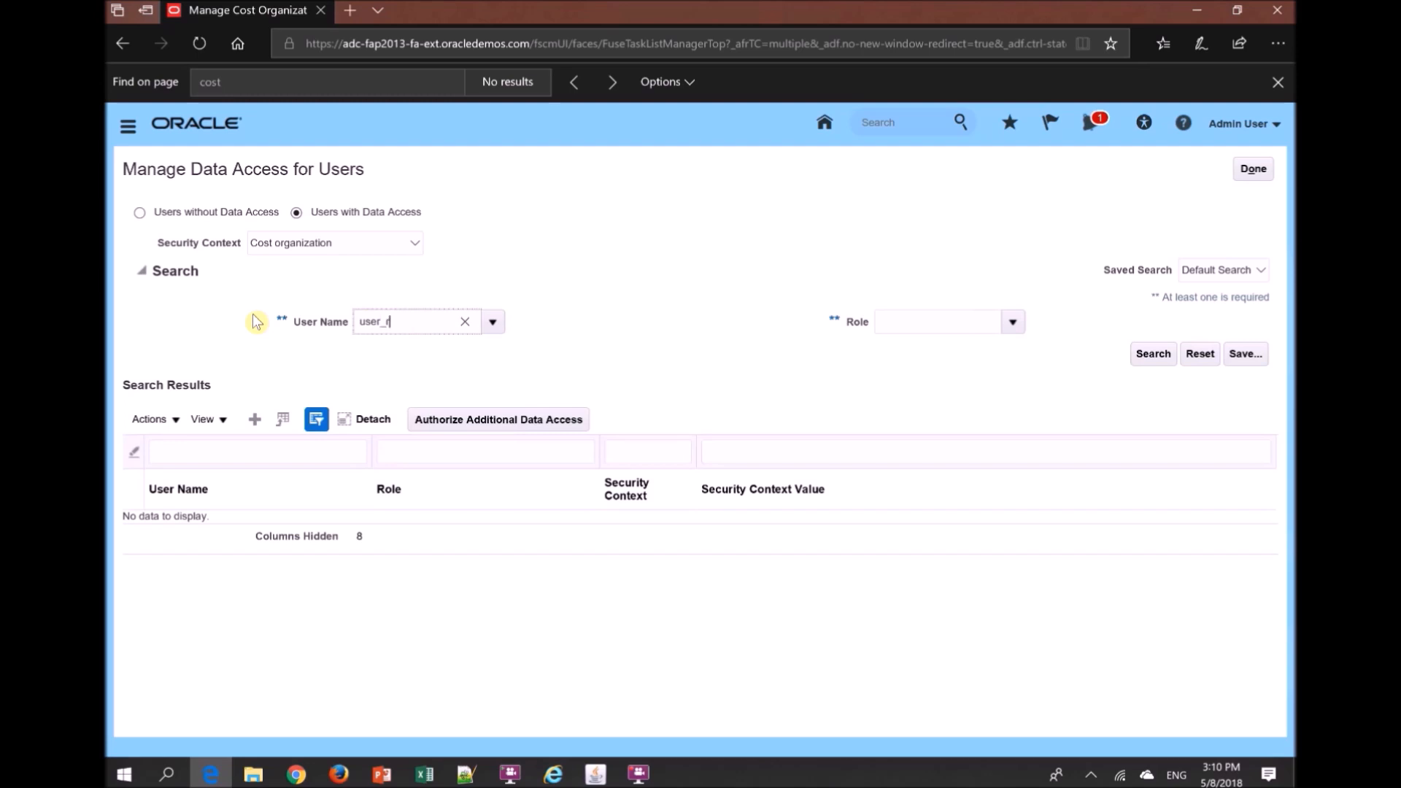
type("12_a2f")
key("Tab")
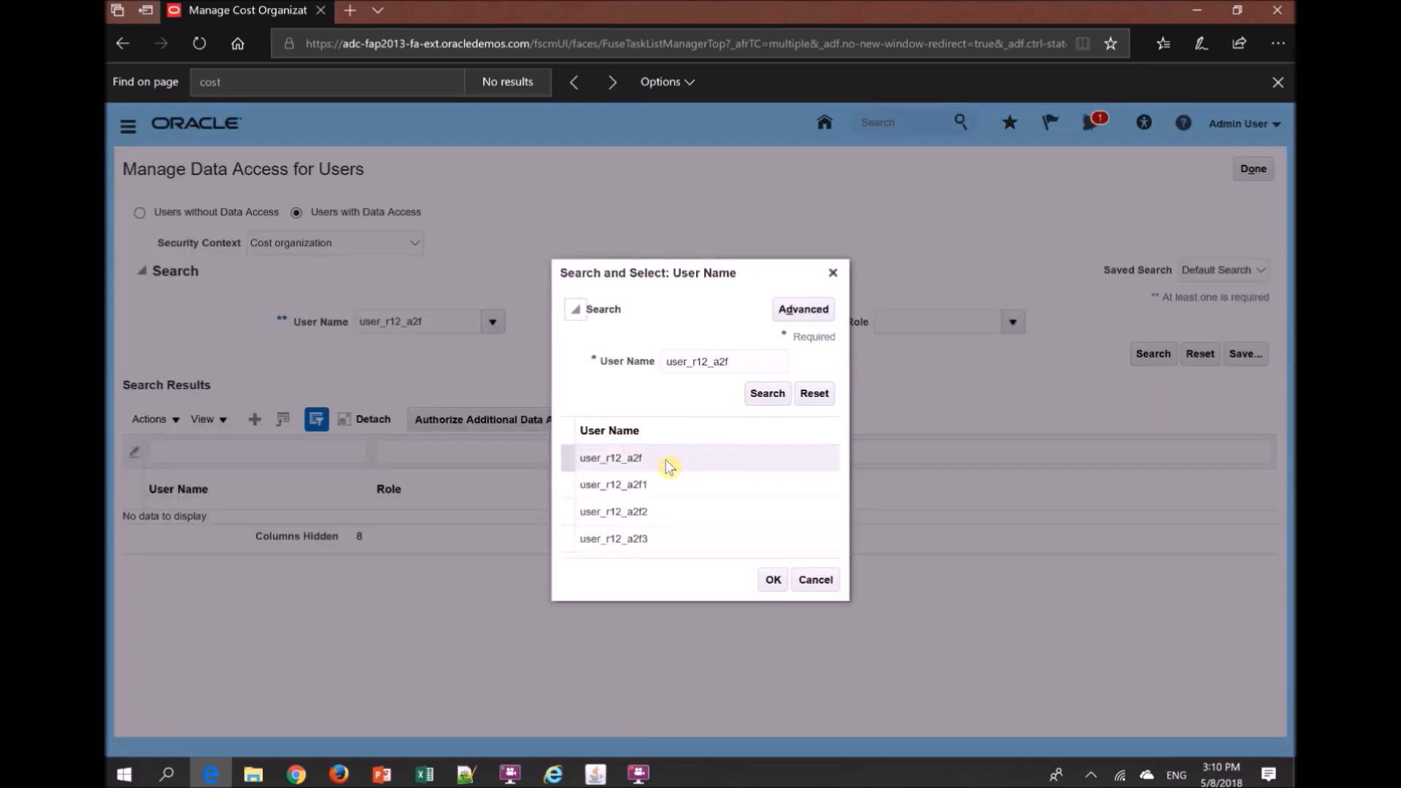
left_click(771, 400)
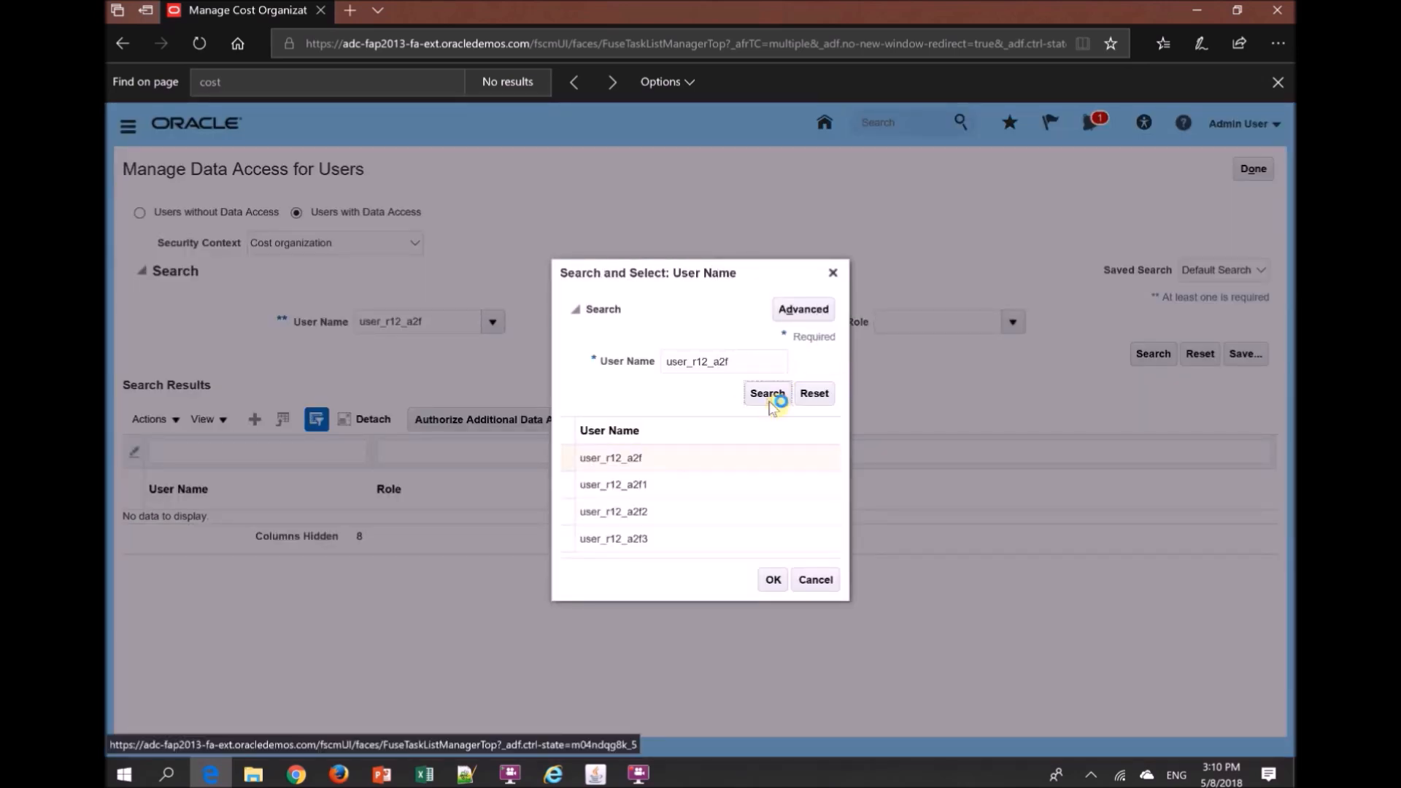
left_click(774, 580)
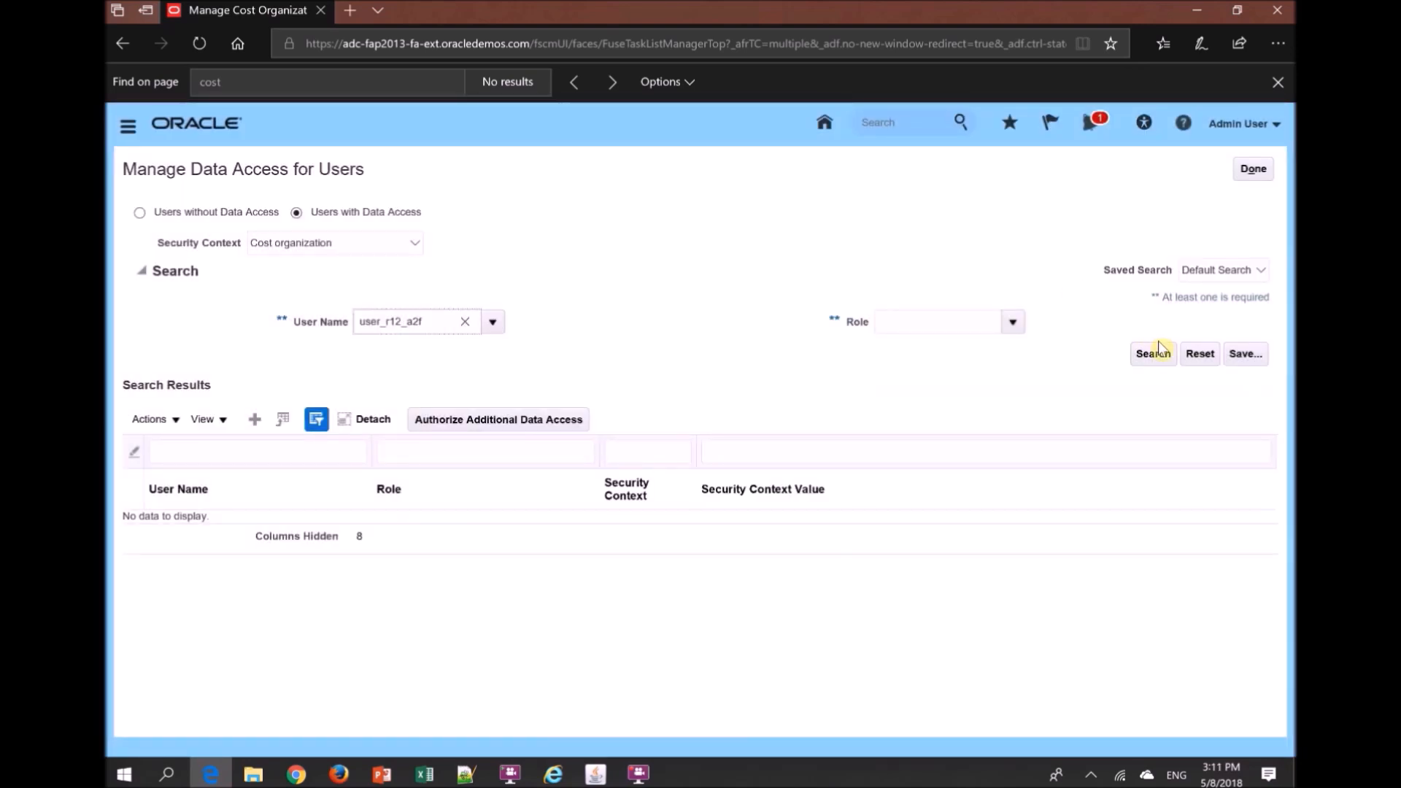
left_click(1159, 355)
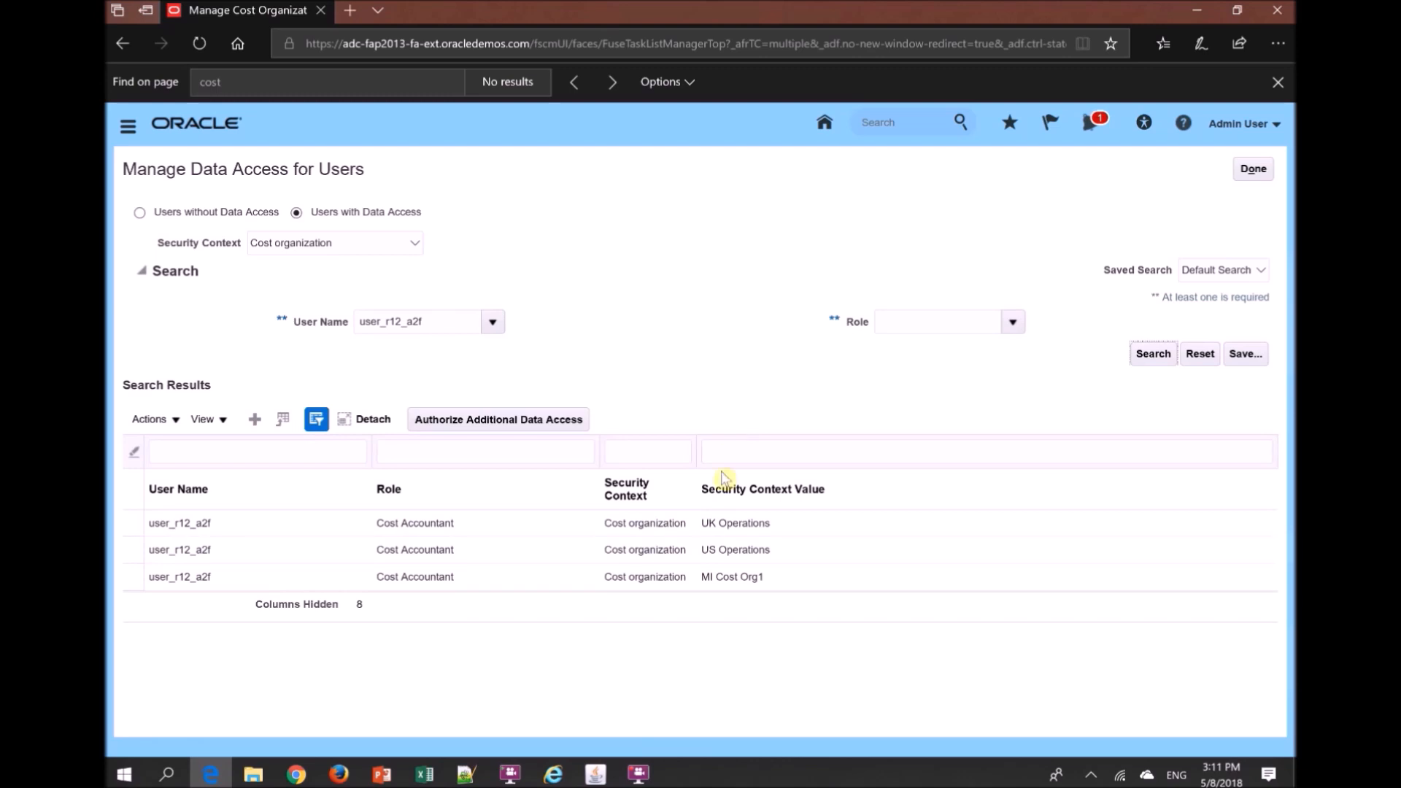
left_click(743, 579)
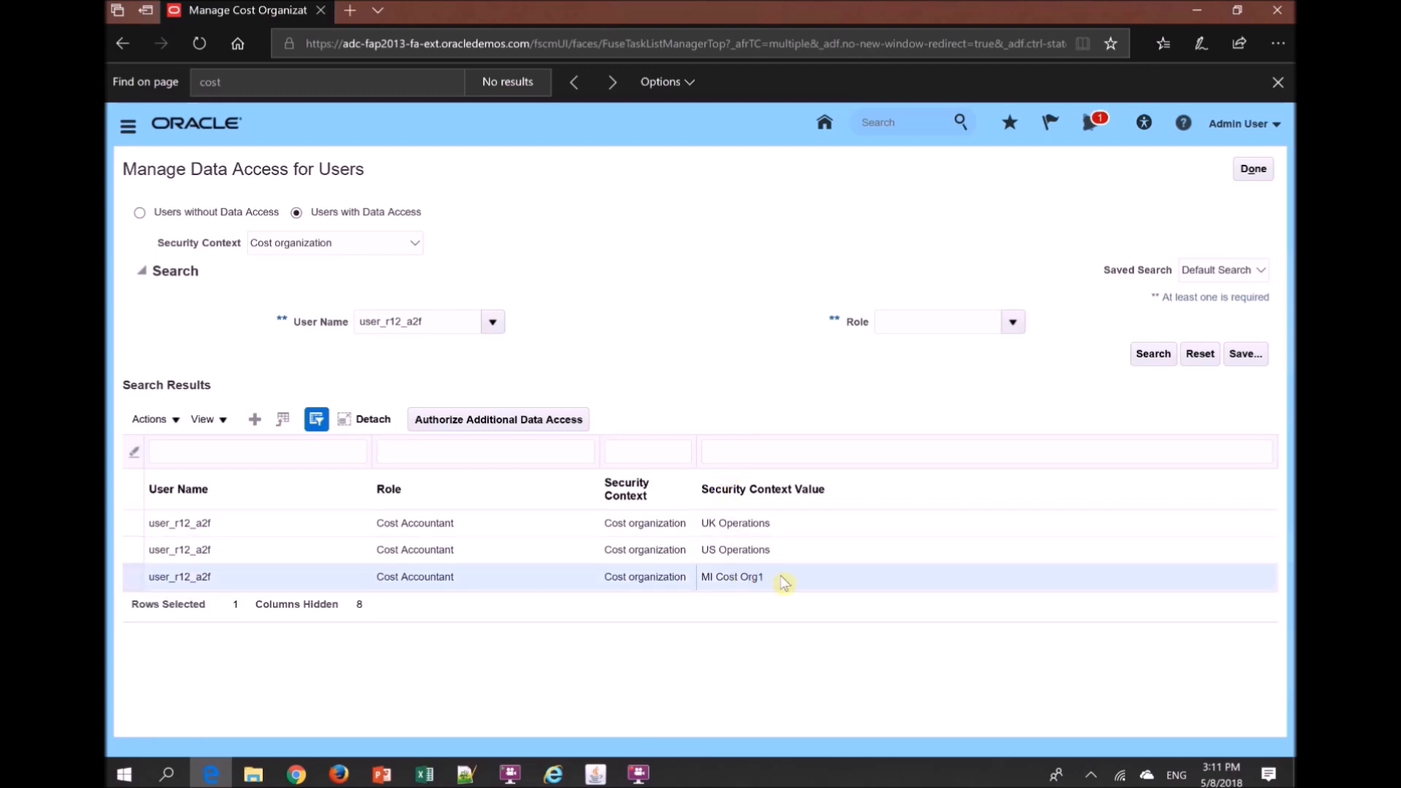
left_click_drag(784, 582, 702, 586)
- Switch to the Firefox session and open the Cost Accounting work area under Costing from the home page
left_click(338, 774)
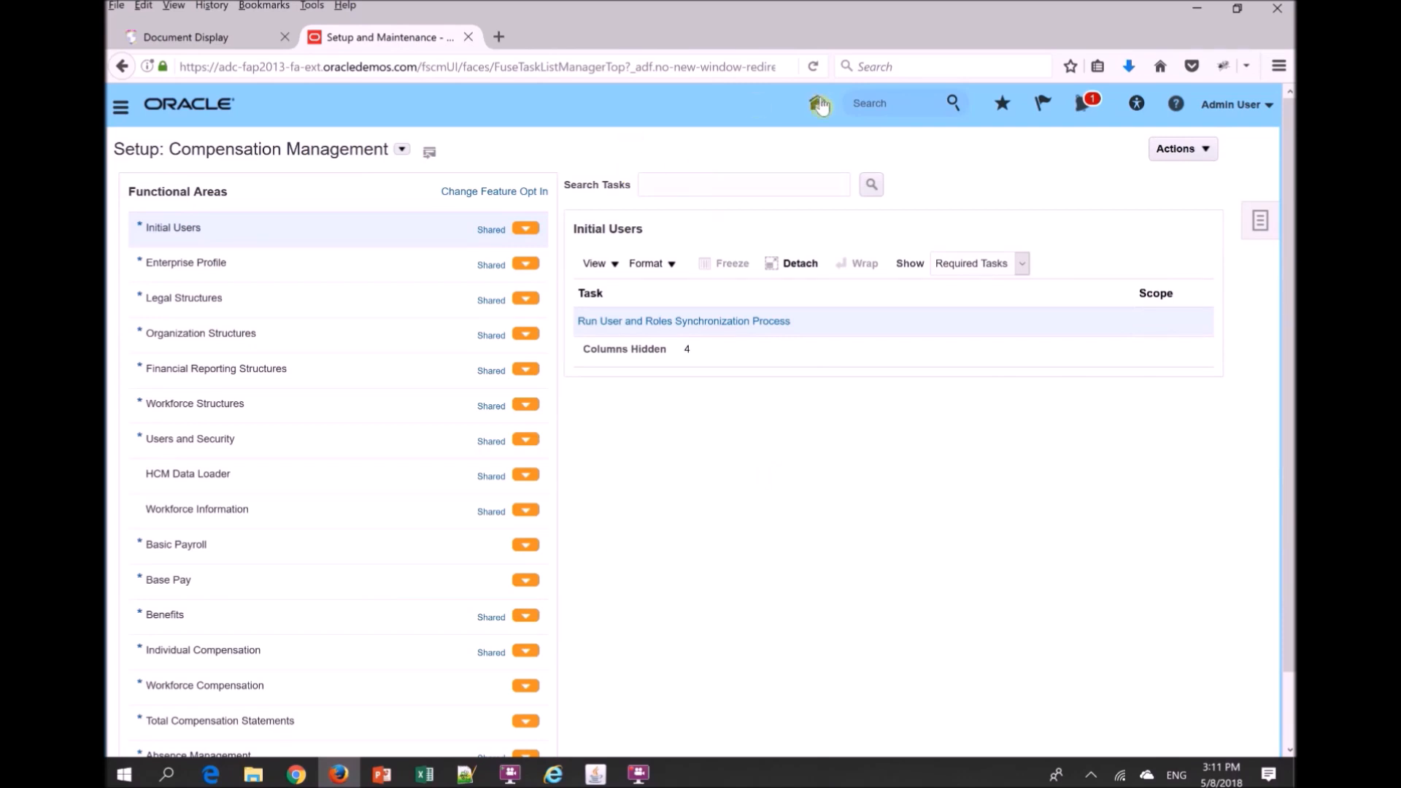
left_click(815, 107)
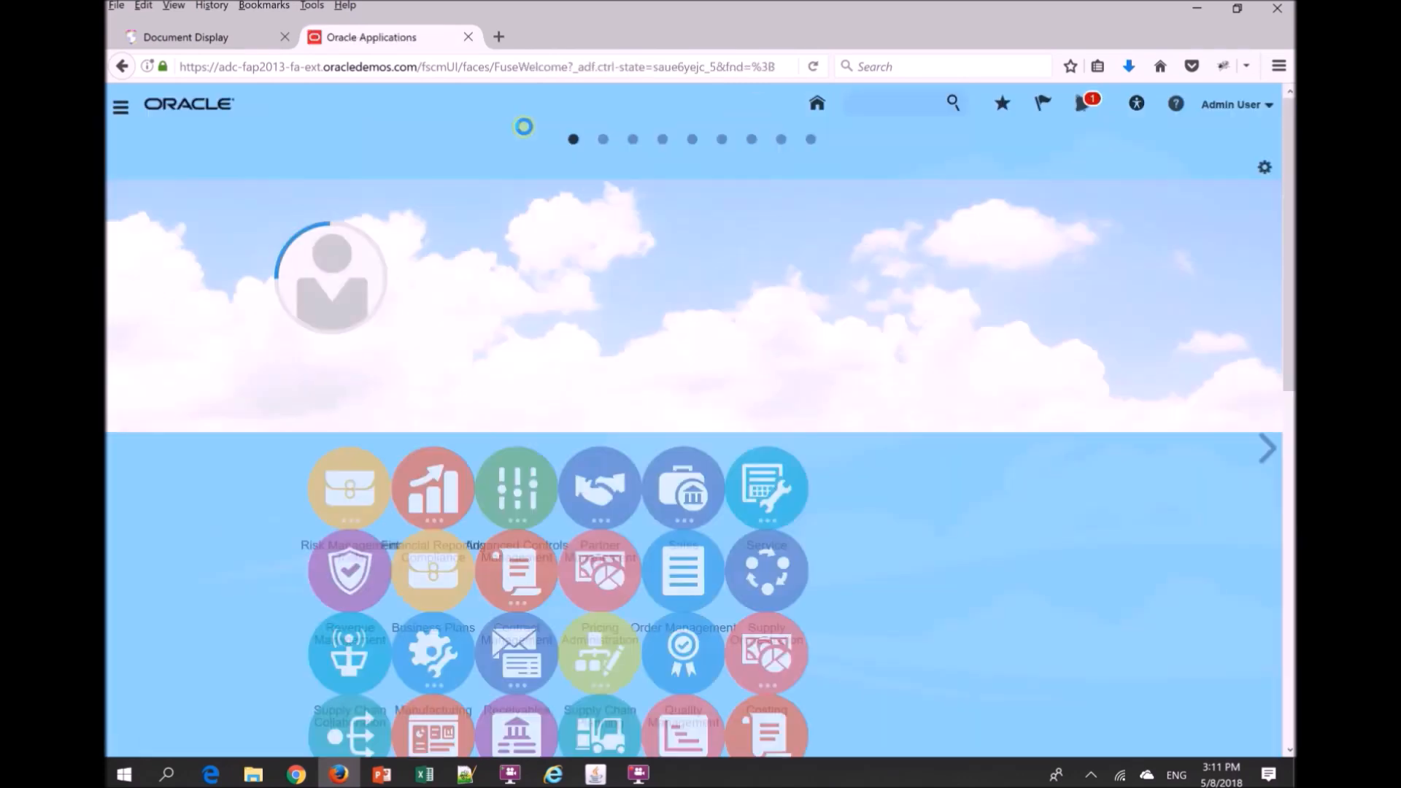
scroll(1290, 482, "down", 8)
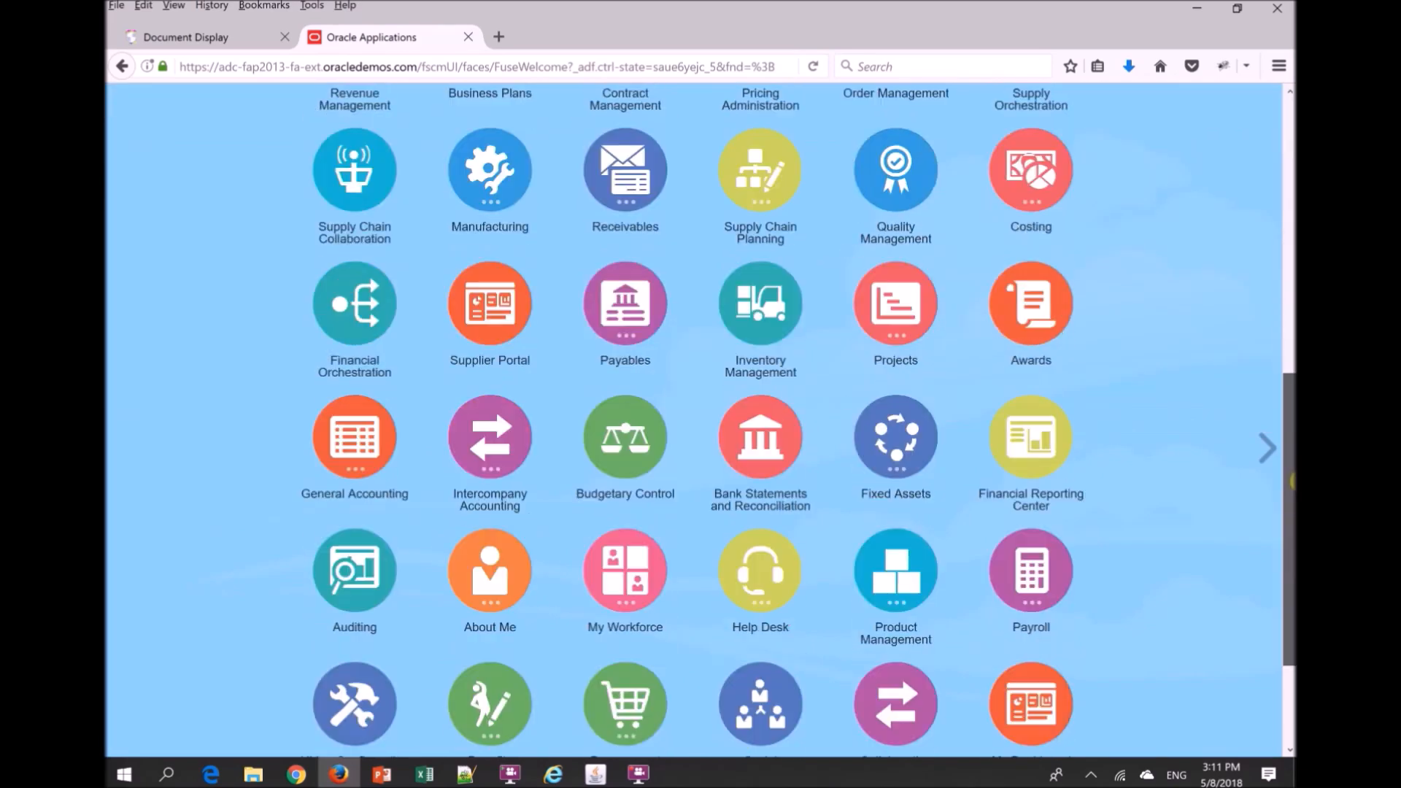
left_click(1040, 188)
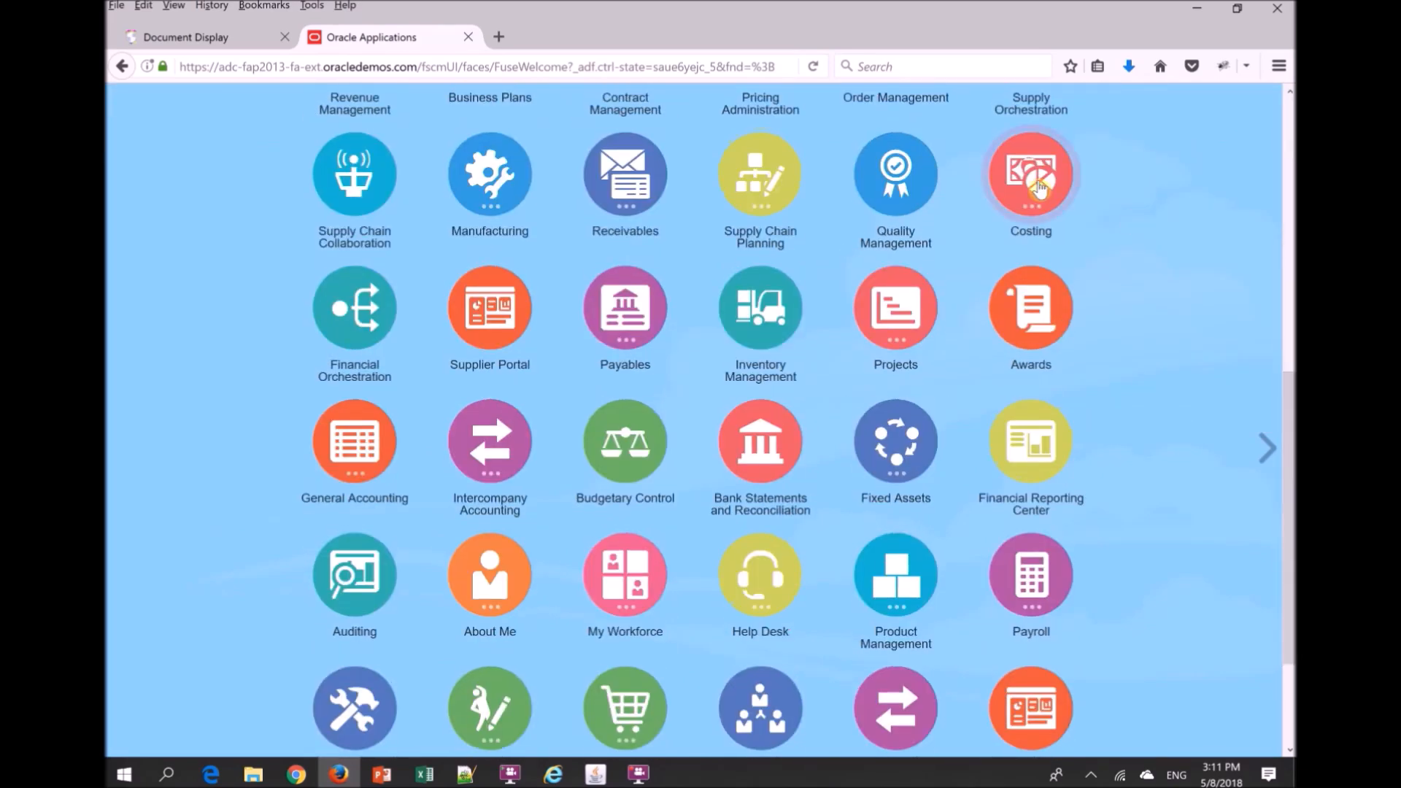
left_click(922, 284)
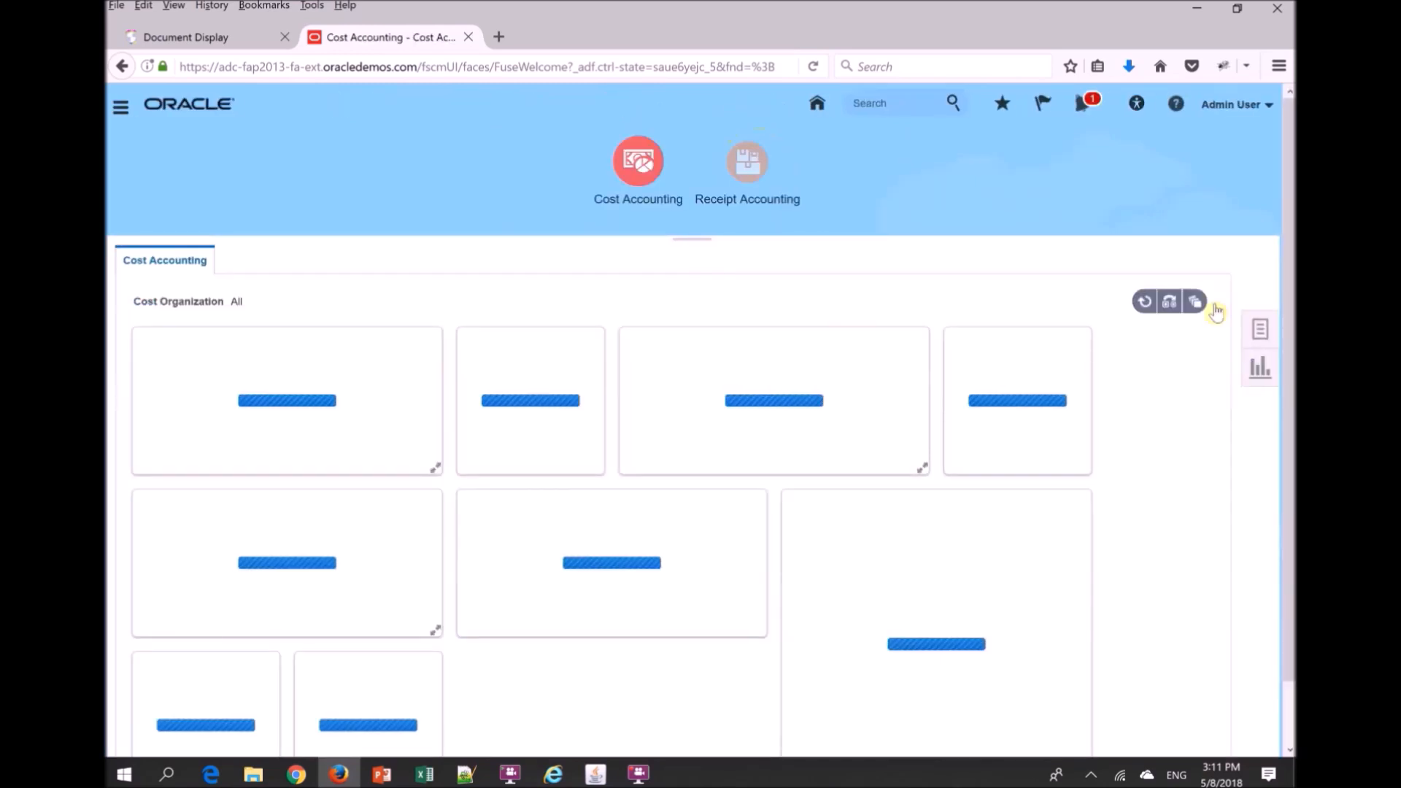
- Start a new cost scenario from Manage Cost Scenarios and list the cost organizations available for it
left_click(1269, 333)
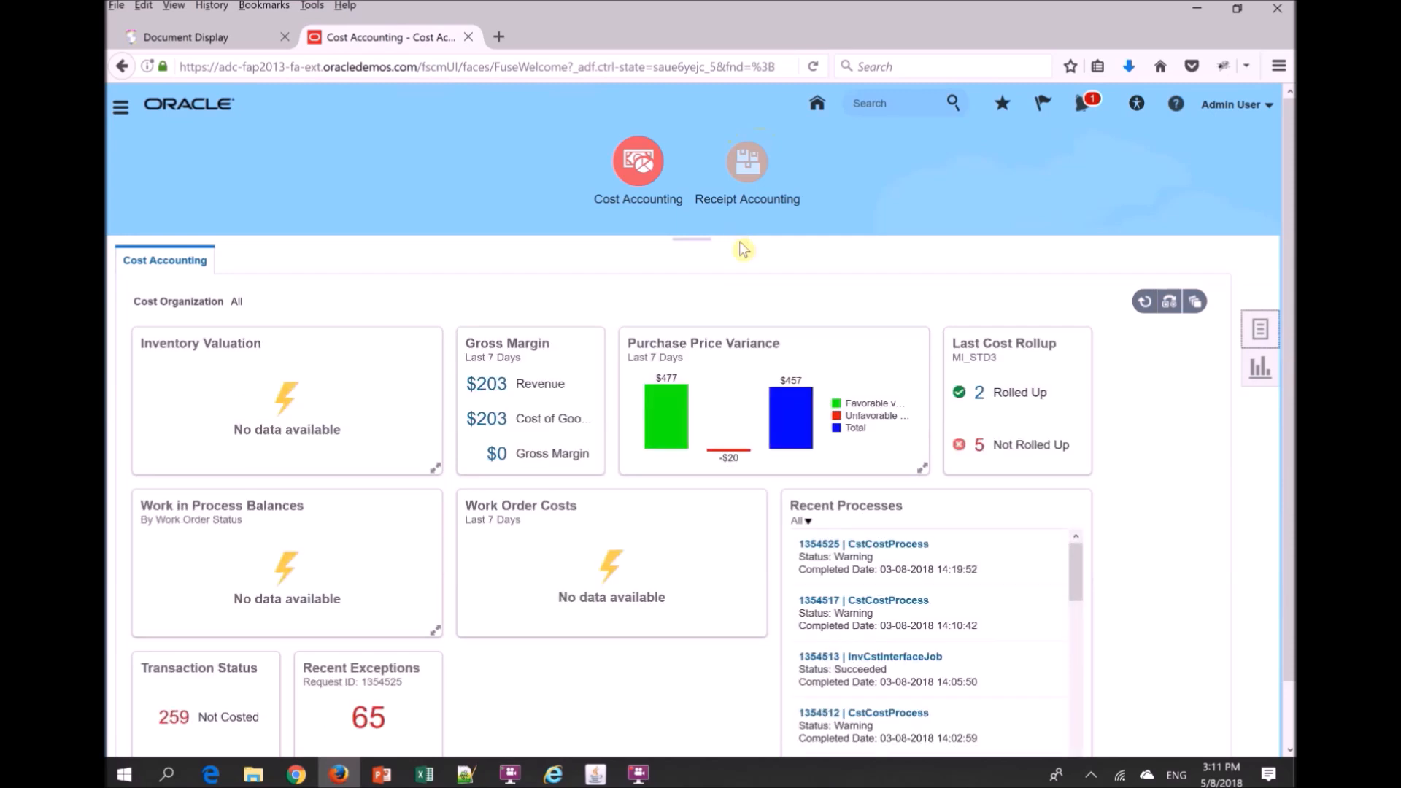
left_click(1184, 275)
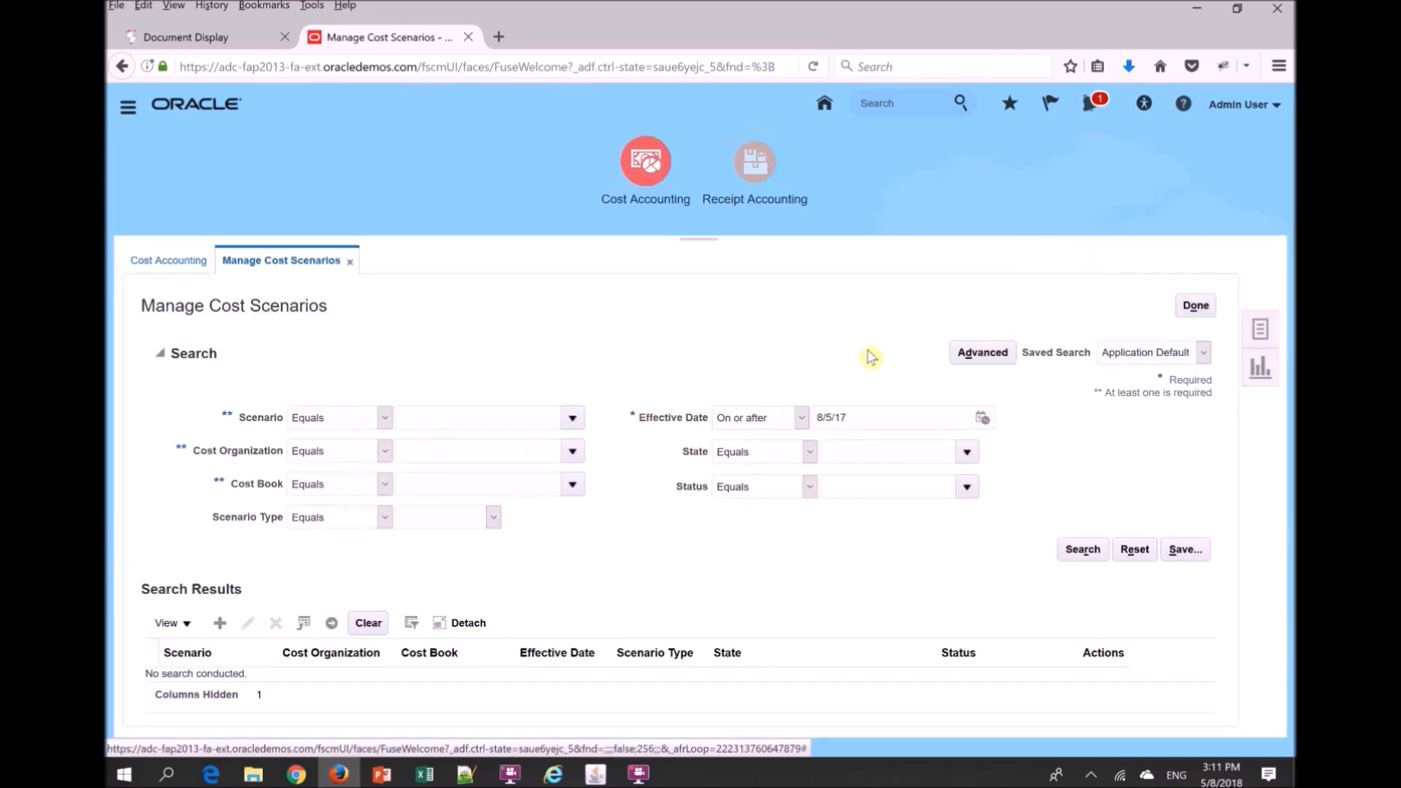
left_click(219, 623)
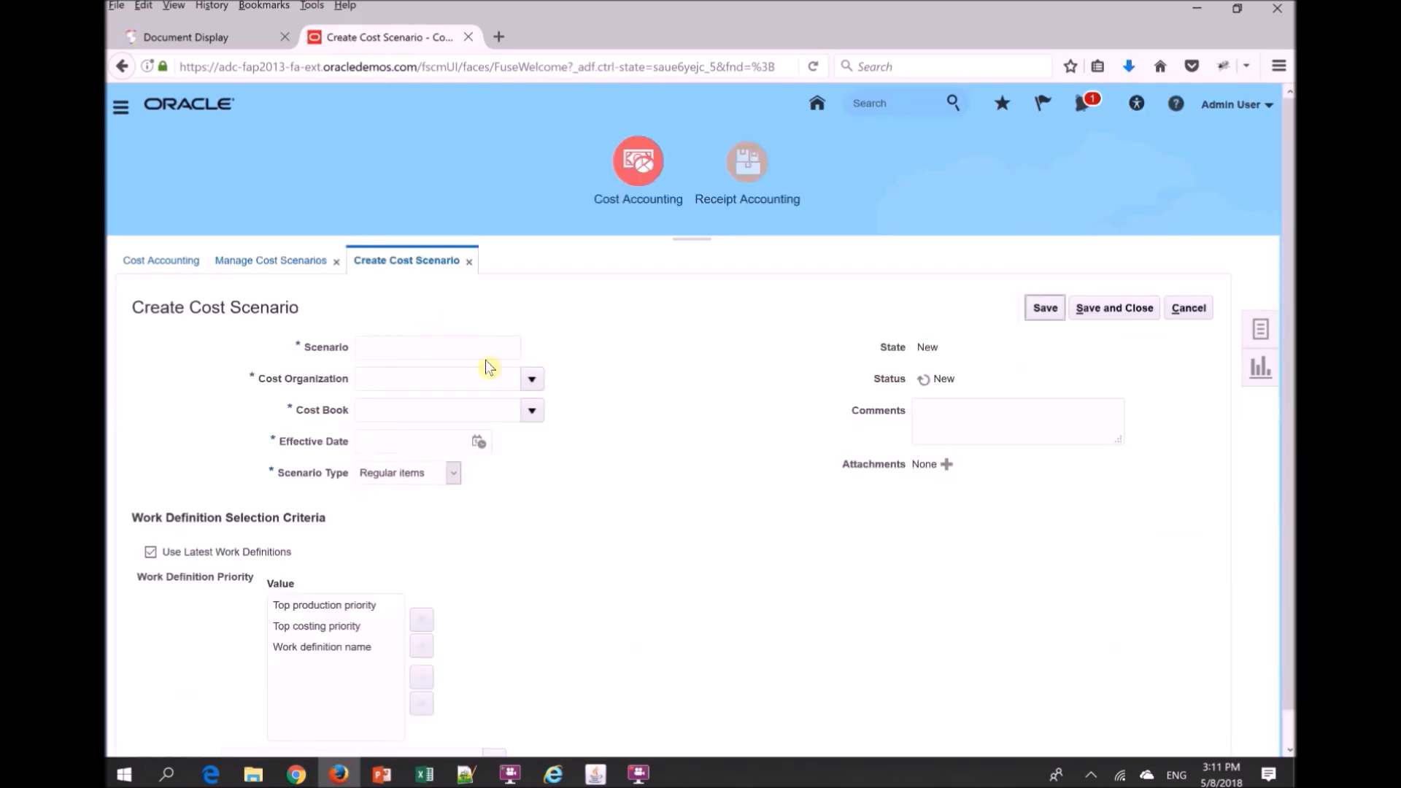
left_click(532, 381)
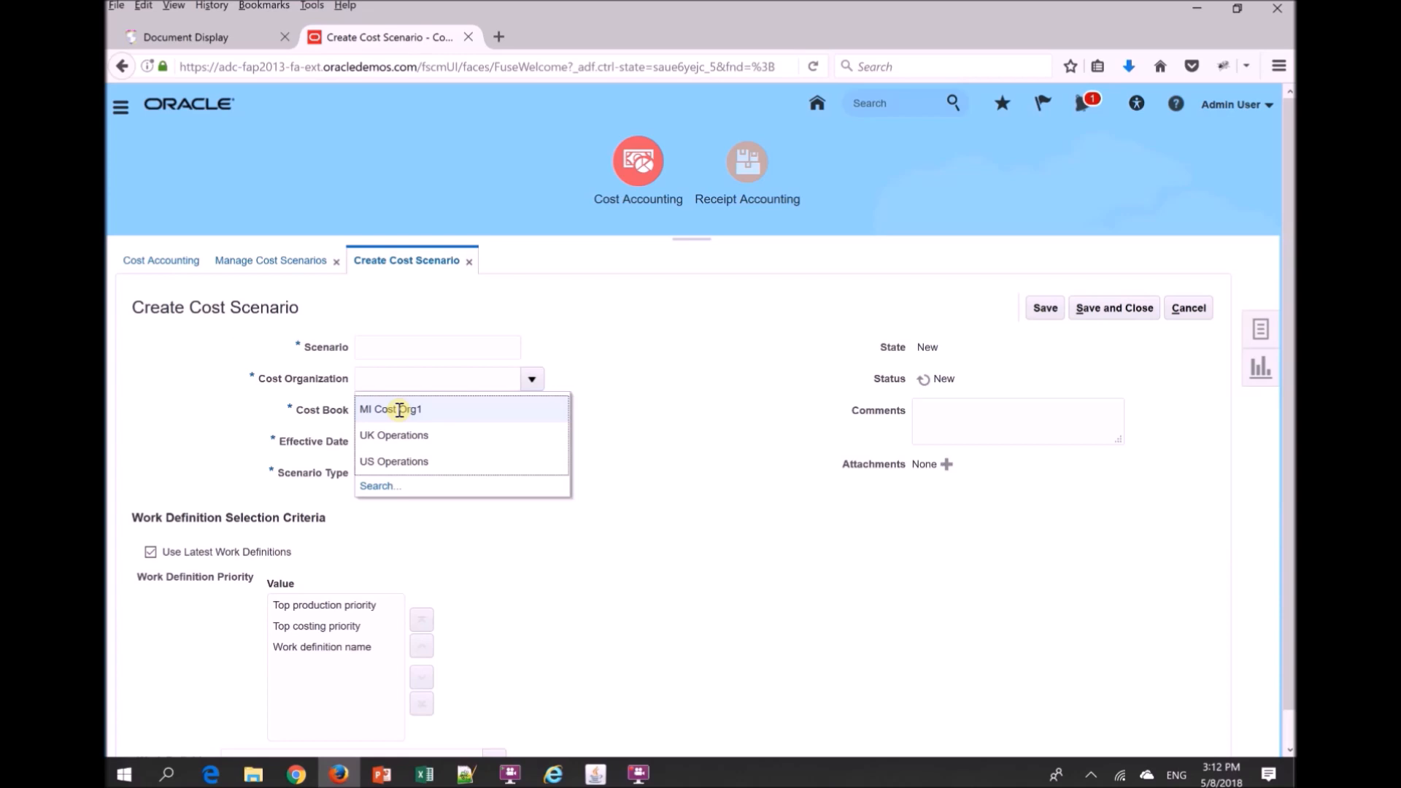
- Switch to the Costing.pptx presentation in PowerPoint, start the slide show from the current slide, and advance to the Cost Profile slide
left_click(383, 775)
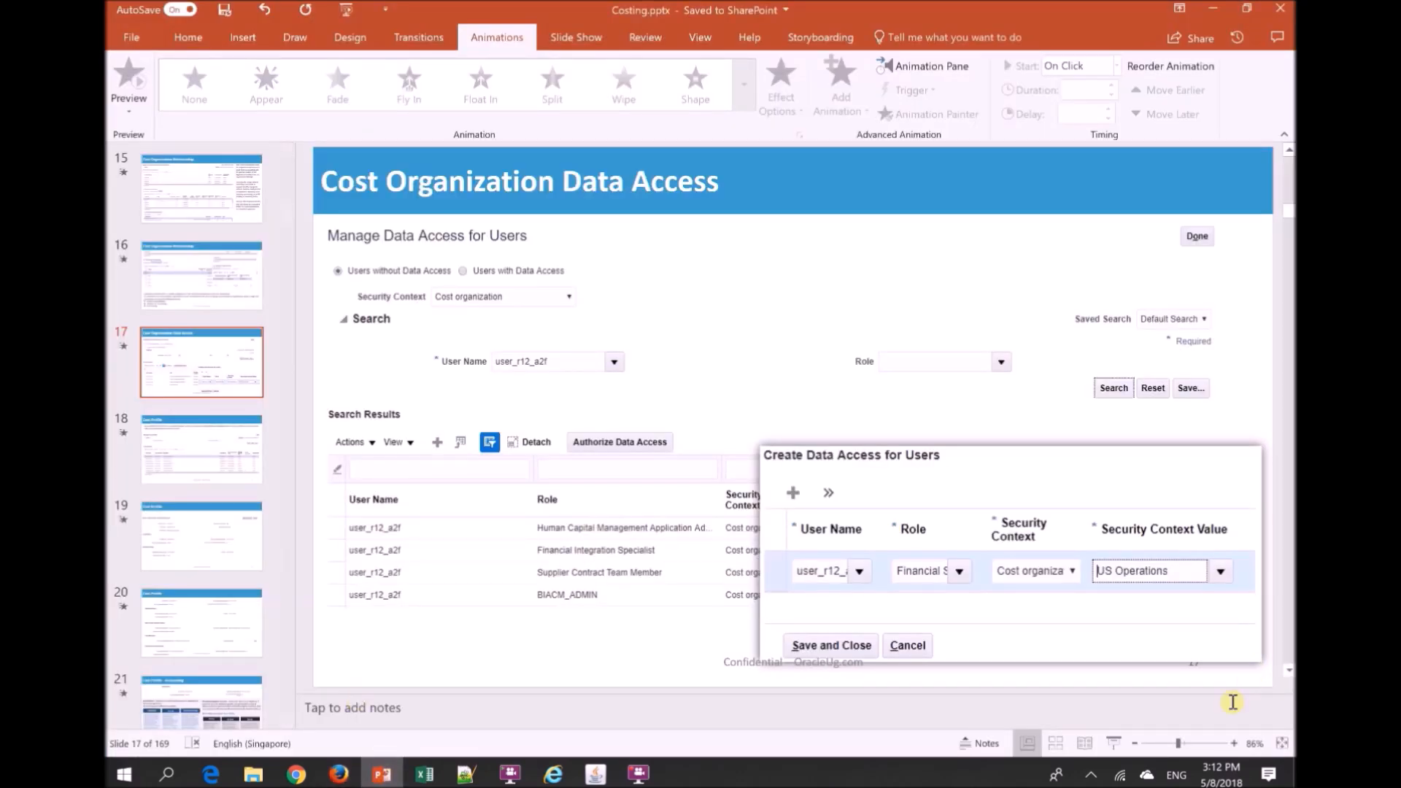
left_click(1115, 742)
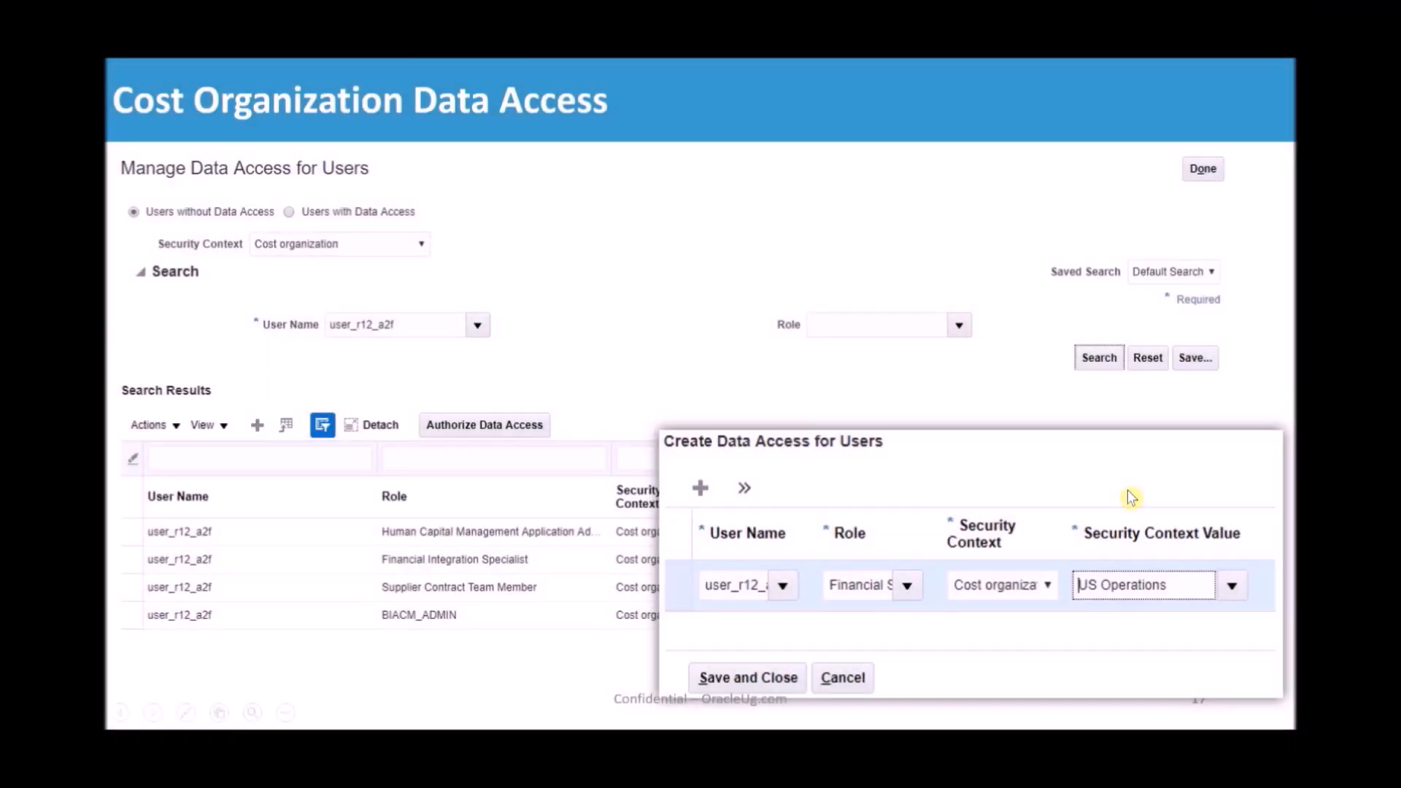
left_click(1128, 491)
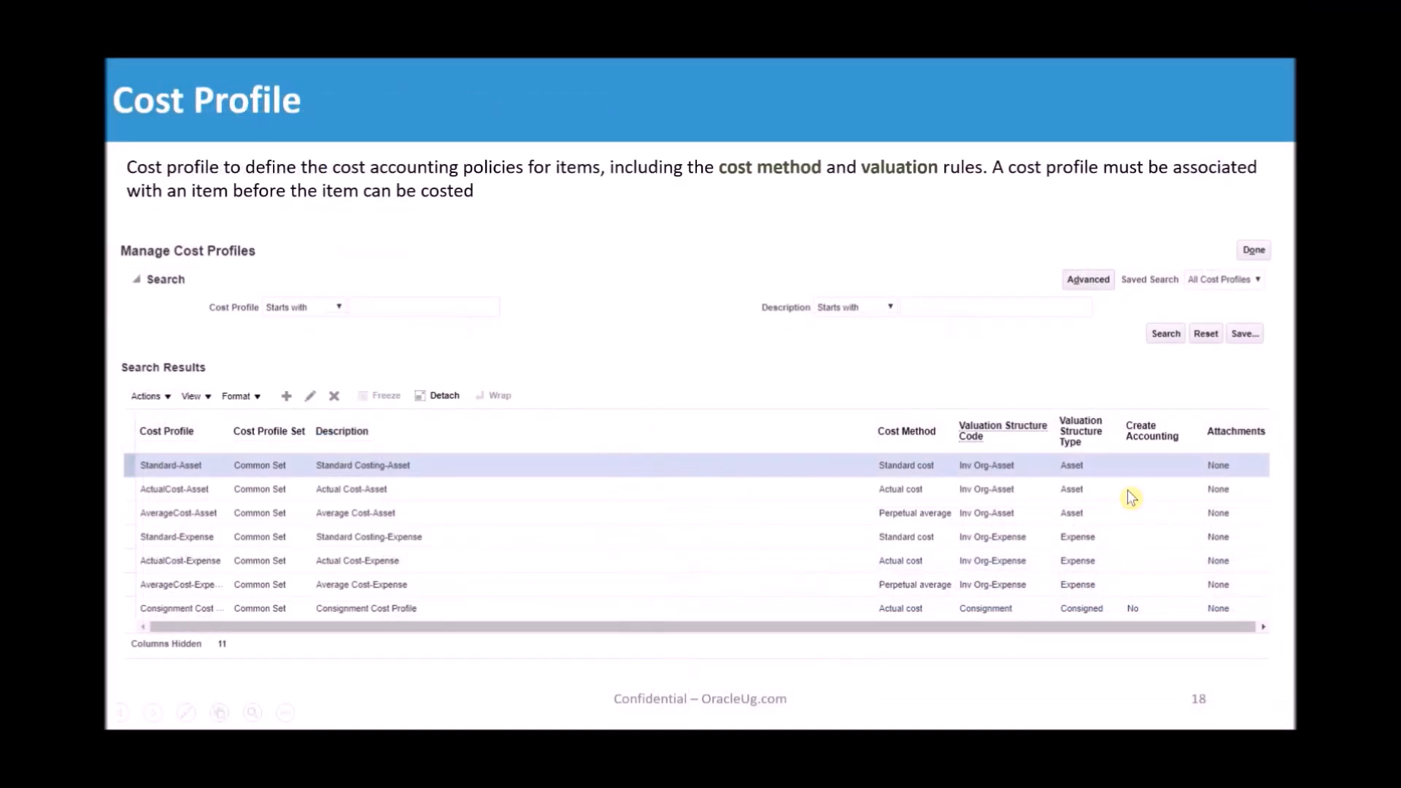